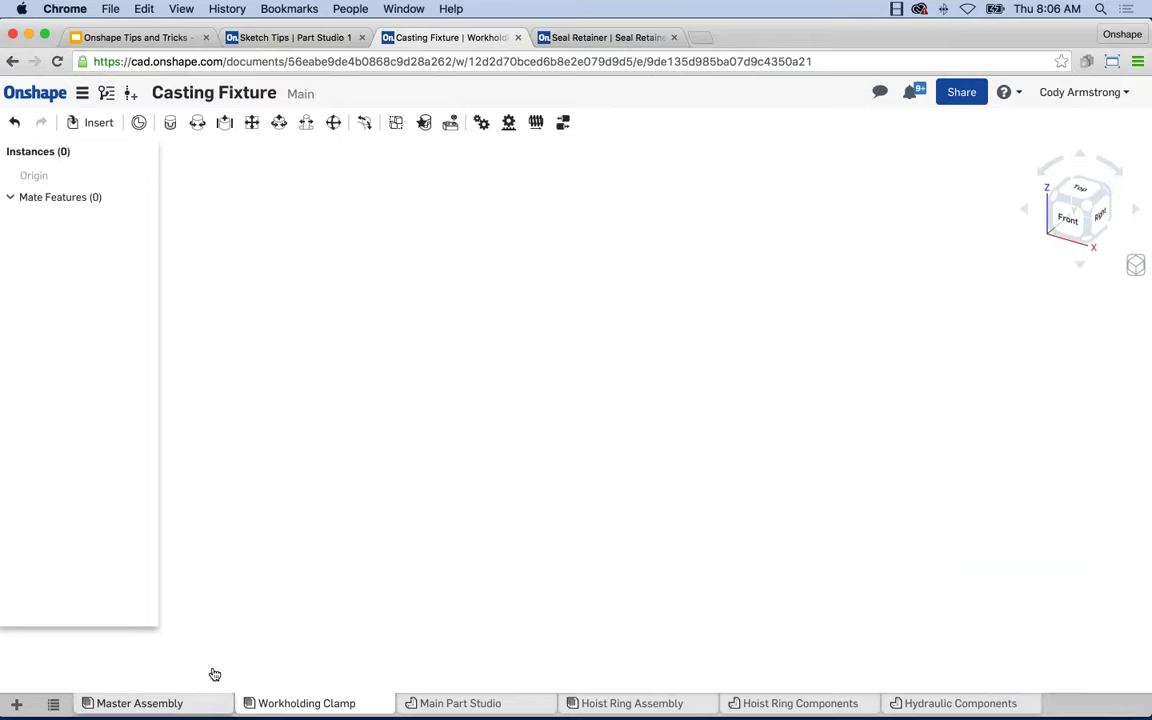
# Drag the Casting Fixture document tab past Seal Retainer, then return to Sketch Tips Part Studio 1.
pyautogui.click(612, 37)
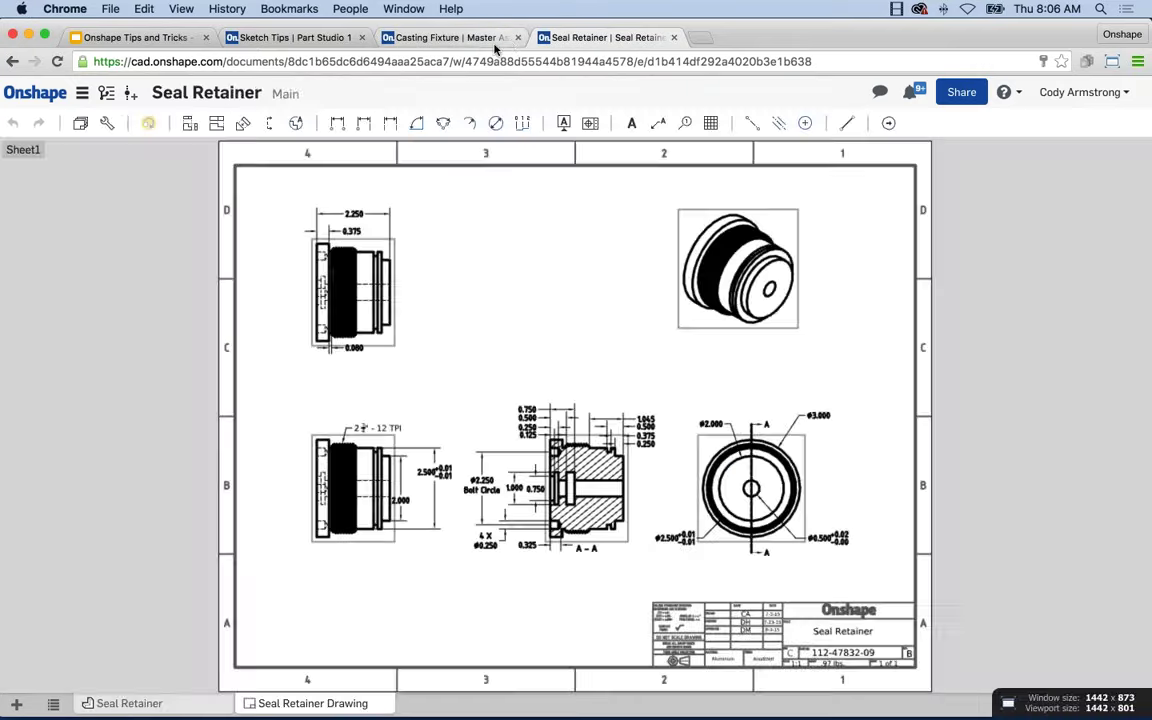
pyautogui.click(411, 40)
pyautogui.click(297, 40)
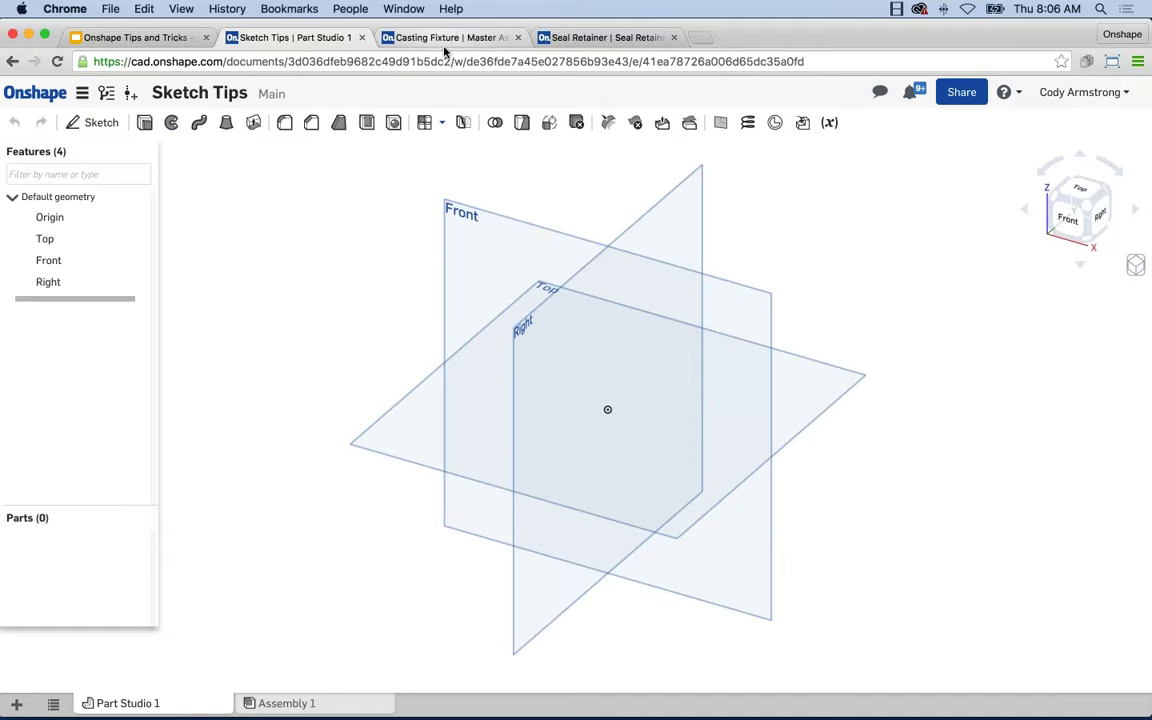
pyautogui.moveTo(442, 40); pyautogui.dragTo(540, 38)
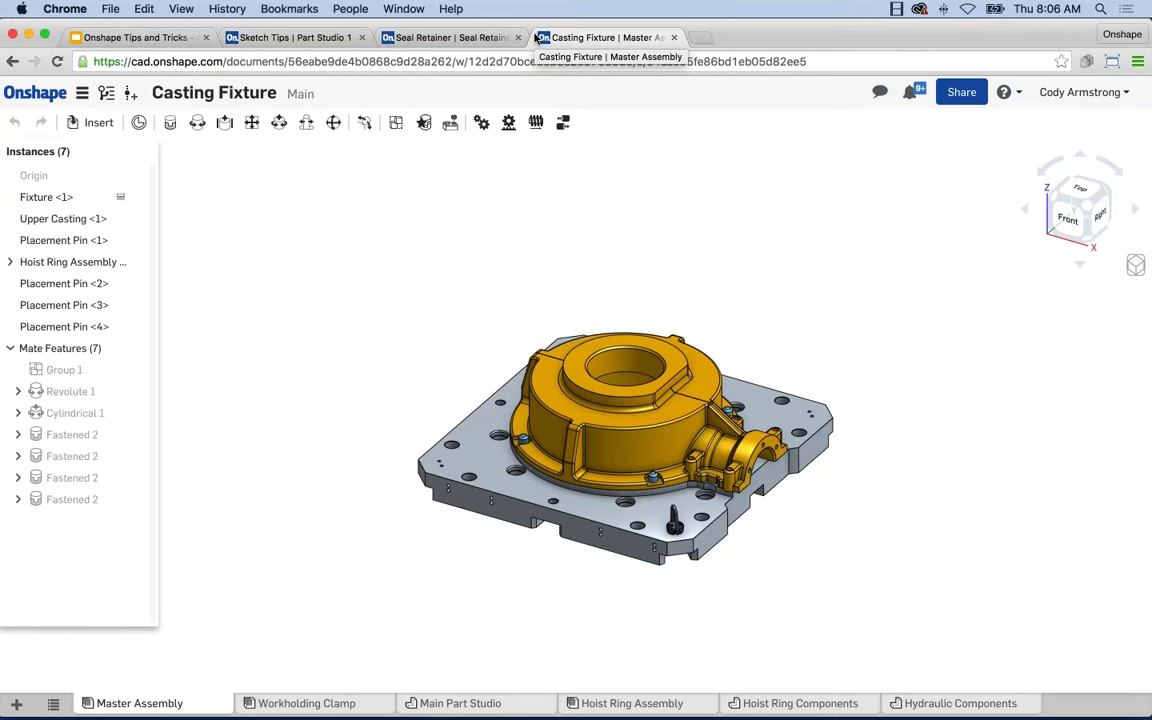
pyautogui.click(405, 38)
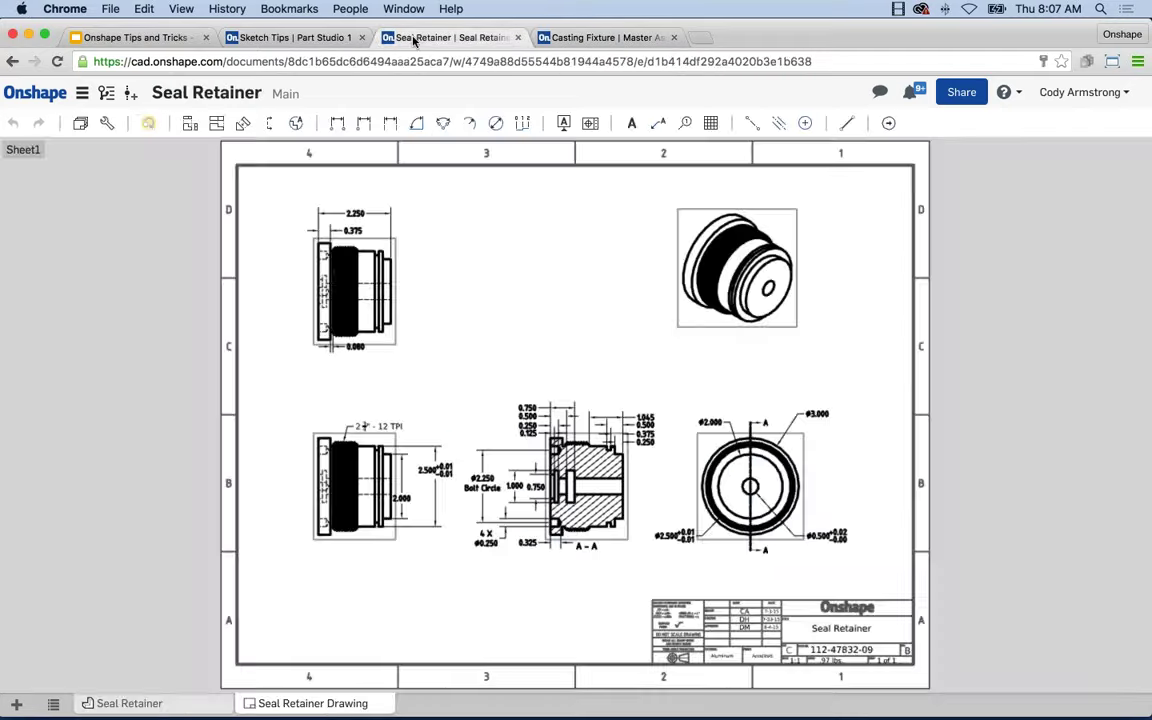
pyautogui.click(316, 38)
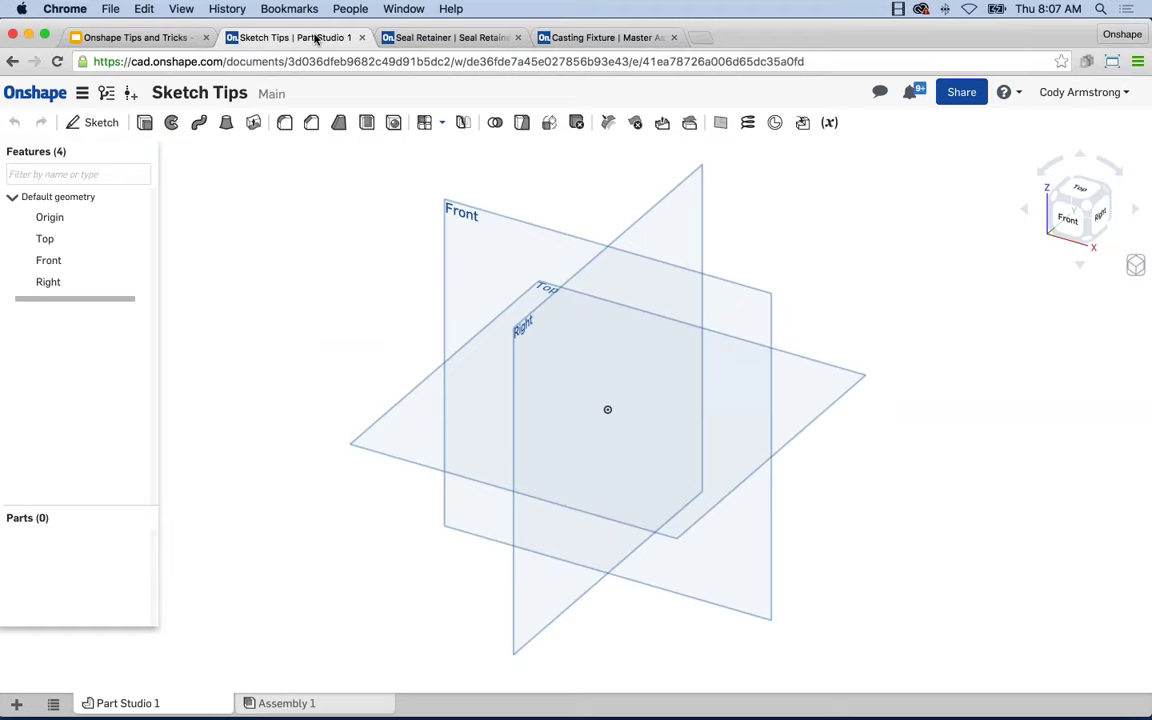
pyautogui.rightClick(316, 38)
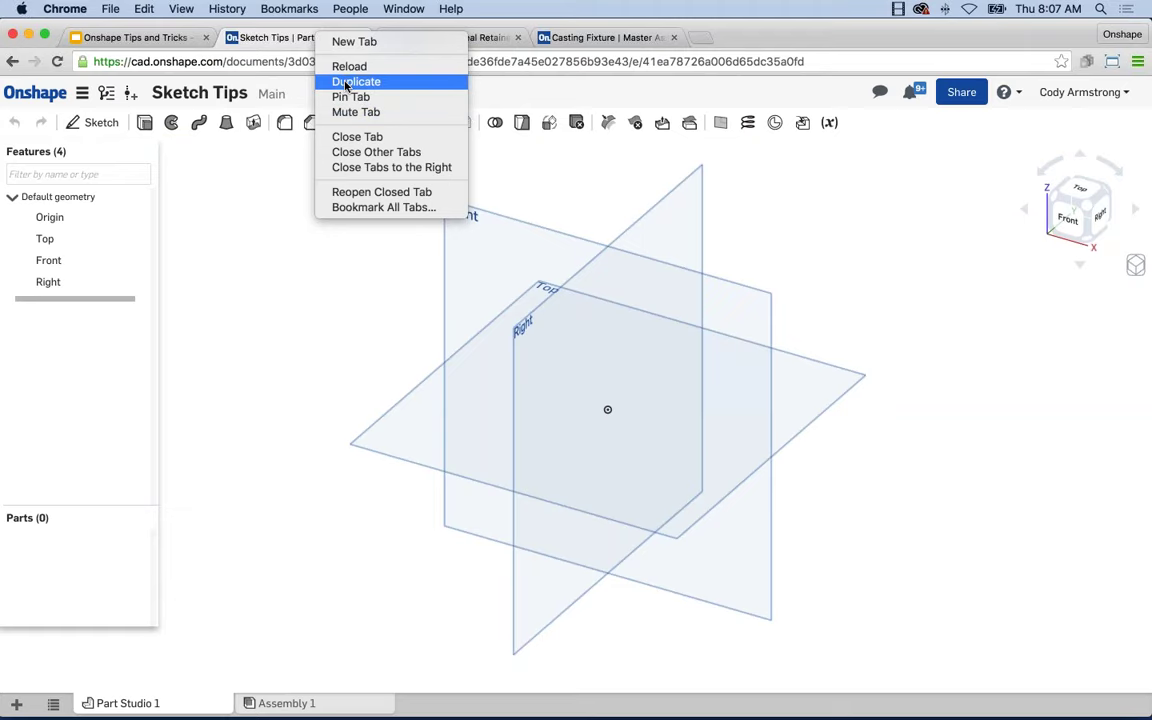
pyautogui.click(285, 213)
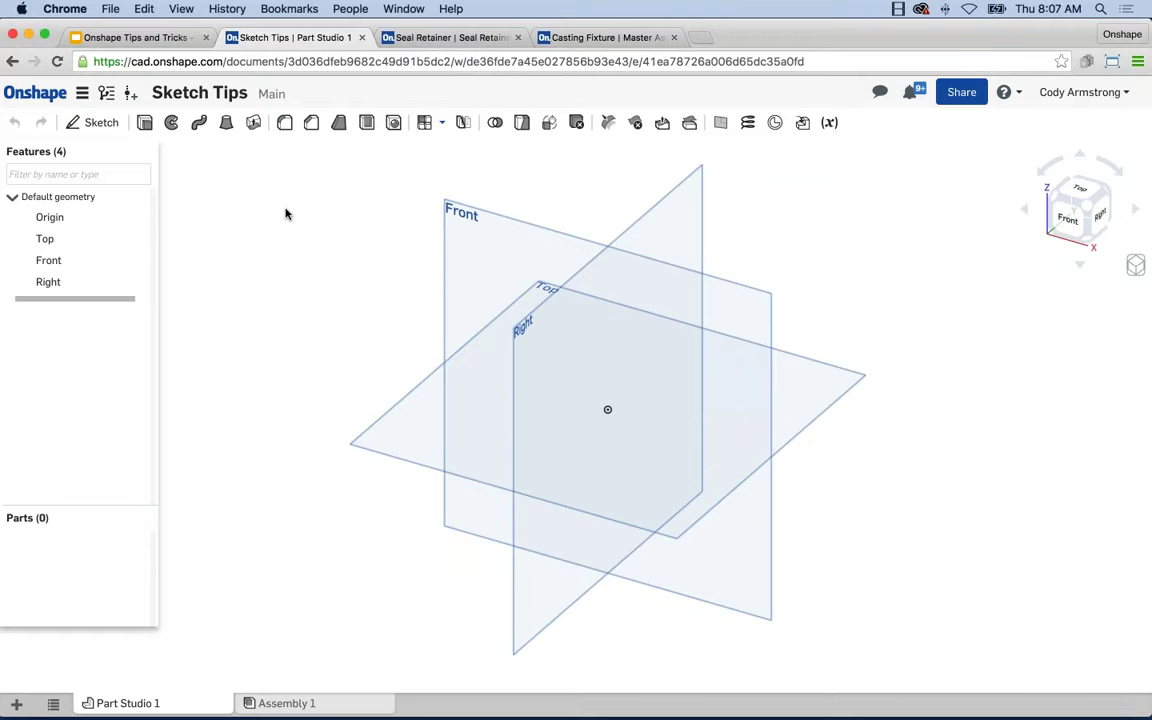
# Try 110%, 100% and 150% browser zoom with Cmd+Plus/Minus, settling at 110%.
pyautogui.press('super+equal')
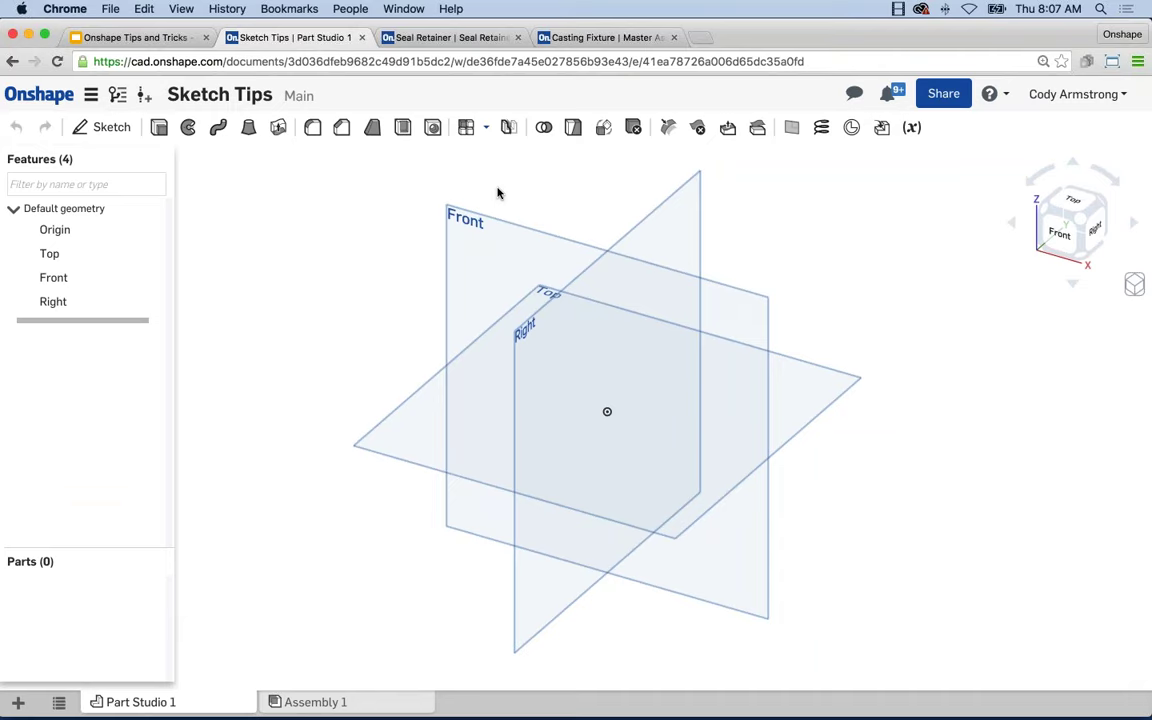
pyautogui.press('super+minus')
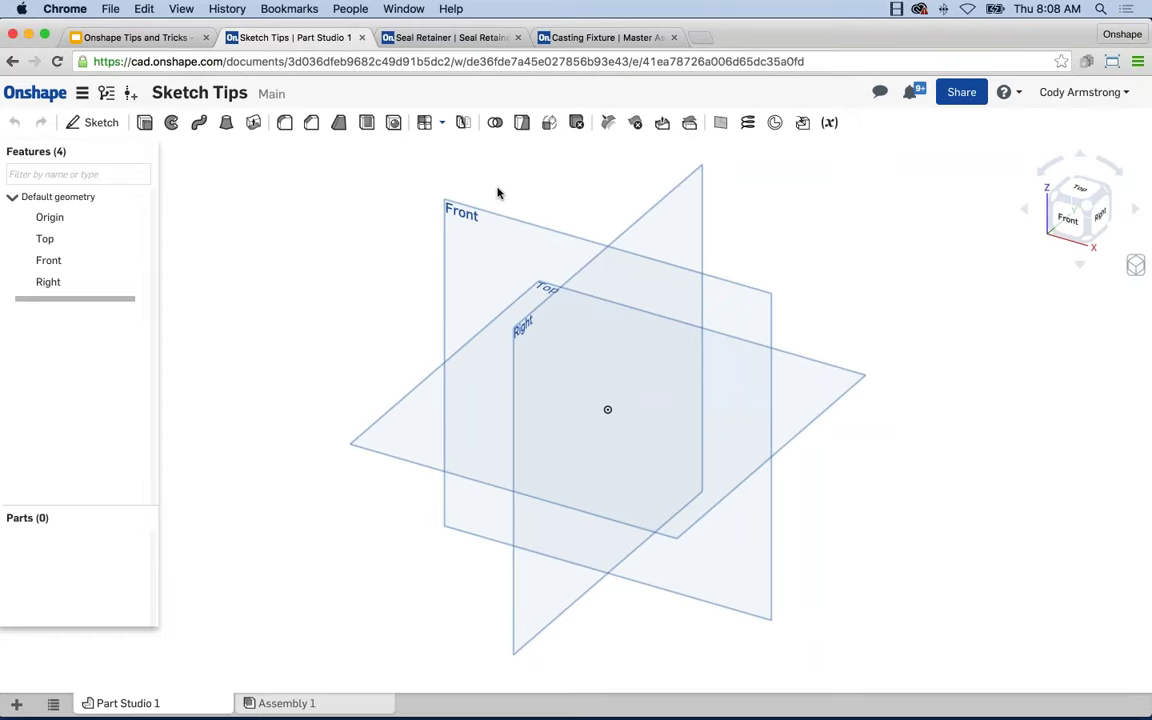
pyautogui.press('super+equal')
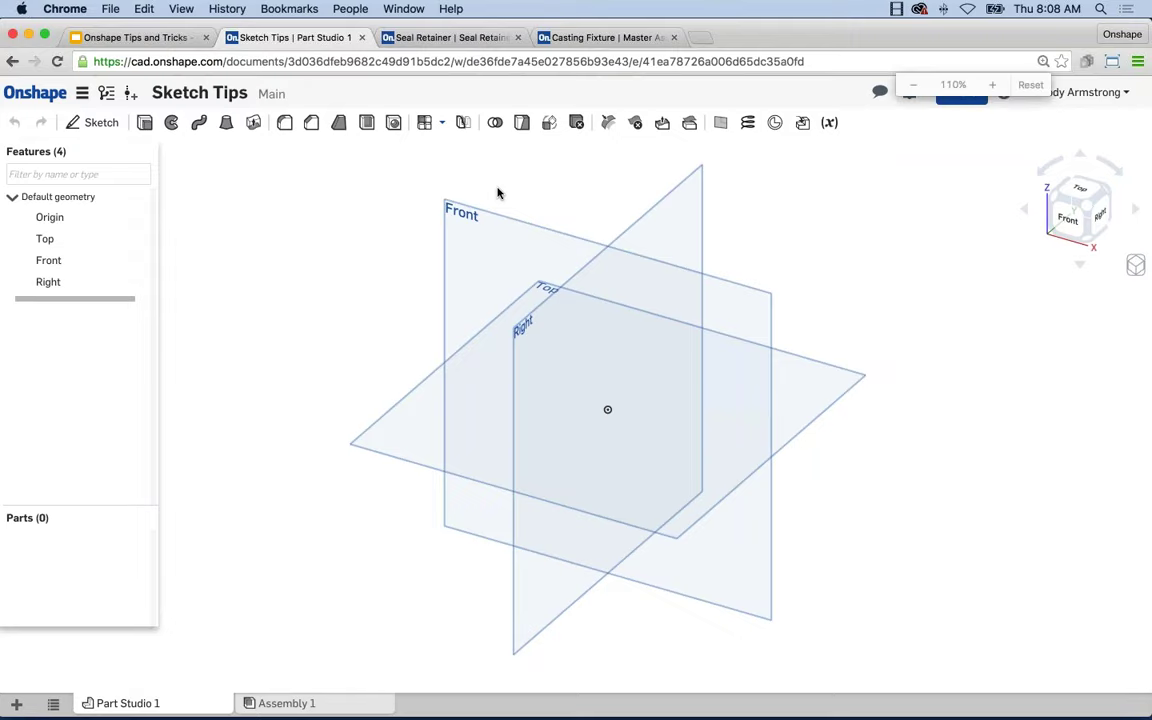
pyautogui.press('super+equal')
pyautogui.press('super+equal')
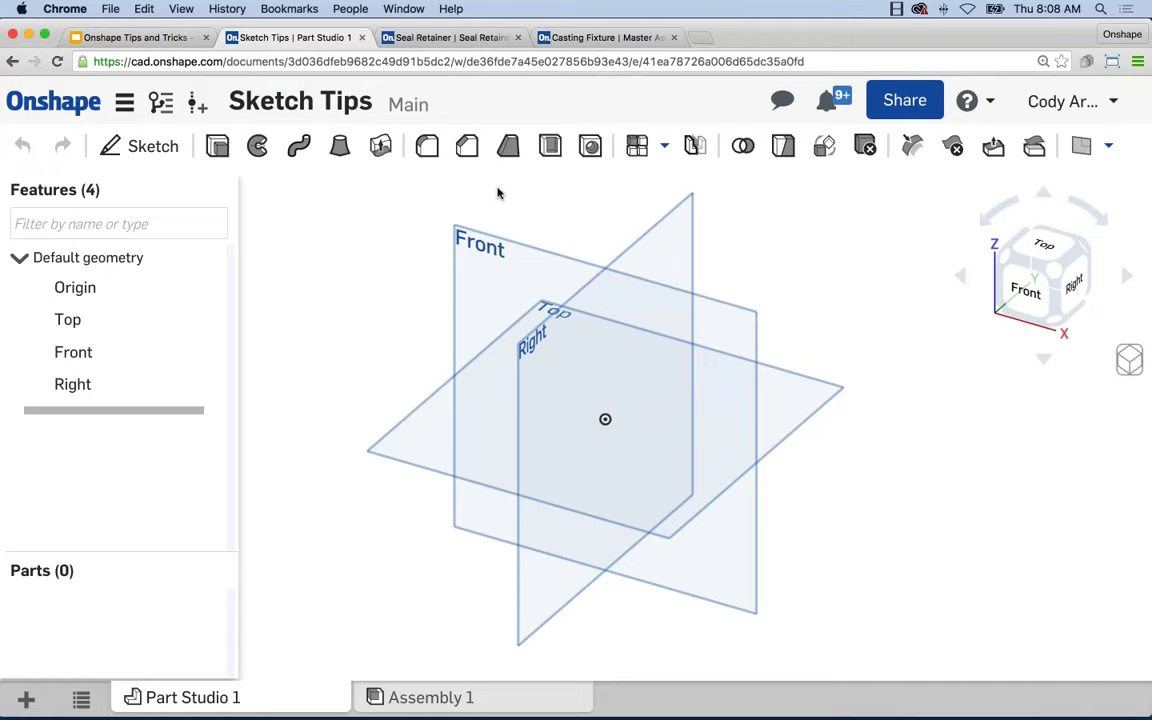
pyautogui.press('super+minus')
pyautogui.press('super+minus')
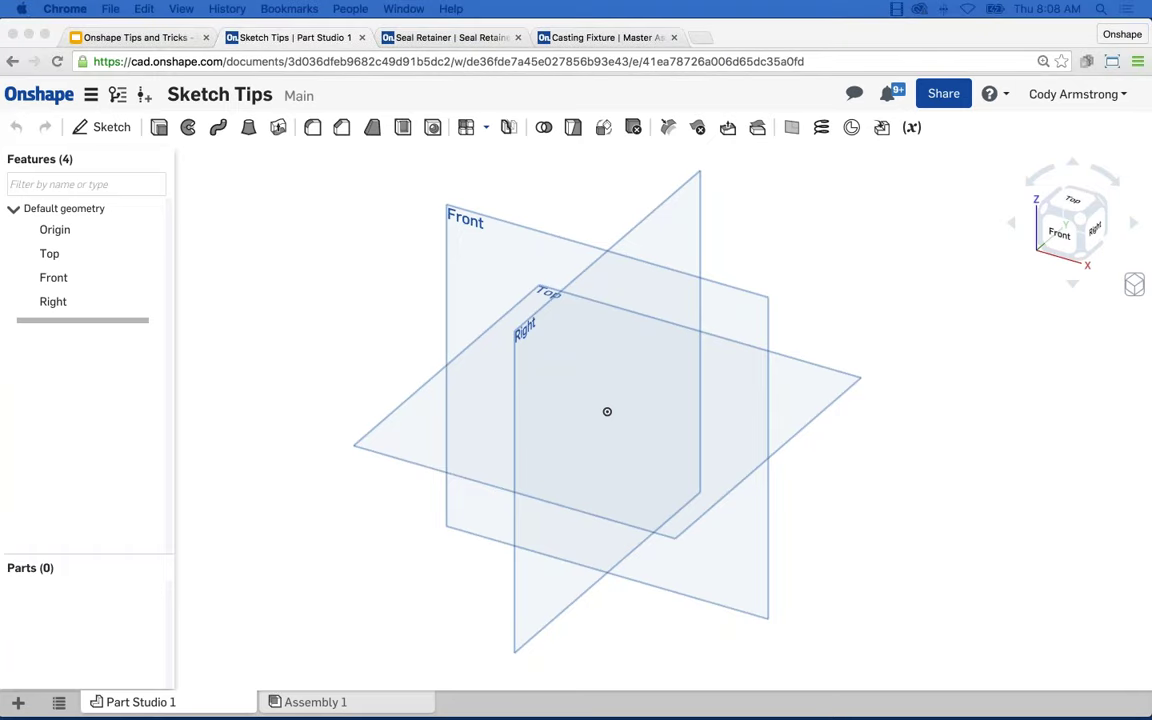
# Go to Manage account from the user menu and show Preferences (Inch, Degree, Pound units).
pyautogui.click(1068, 103)
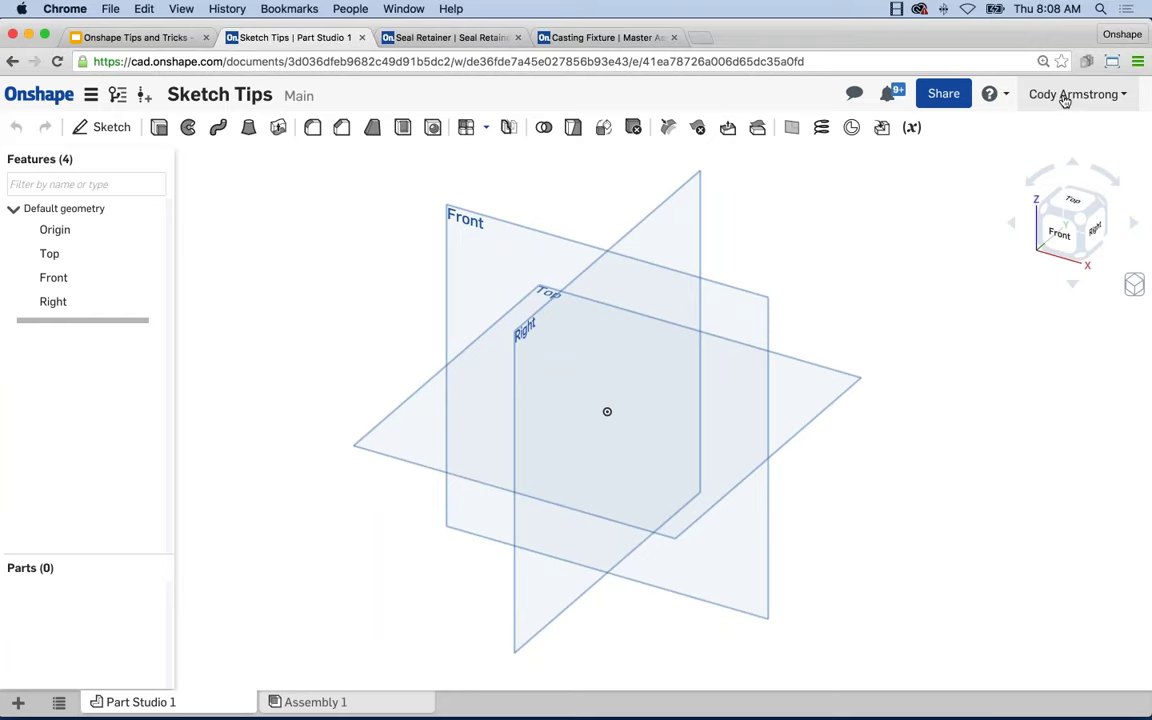
pyautogui.click(1065, 96)
pyautogui.click(1057, 126)
pyautogui.click(75, 229)
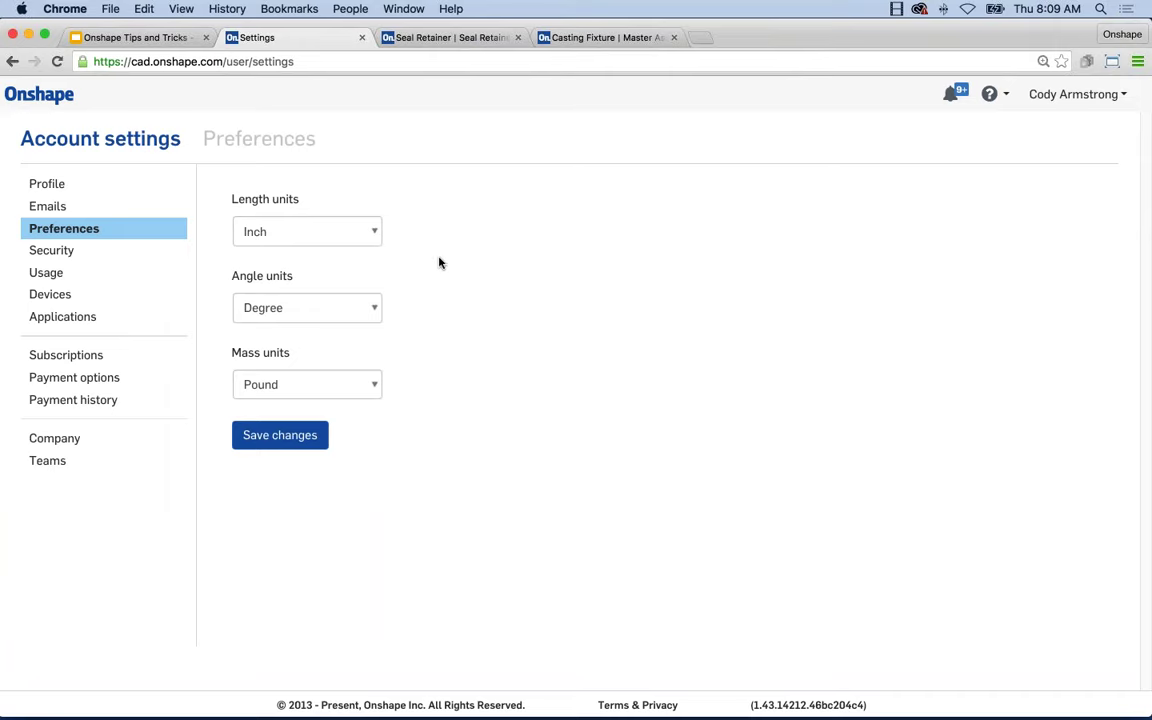
# Leave the Length units dropdown at Inch, then bring up the account Security page.
pyautogui.click(326, 230)
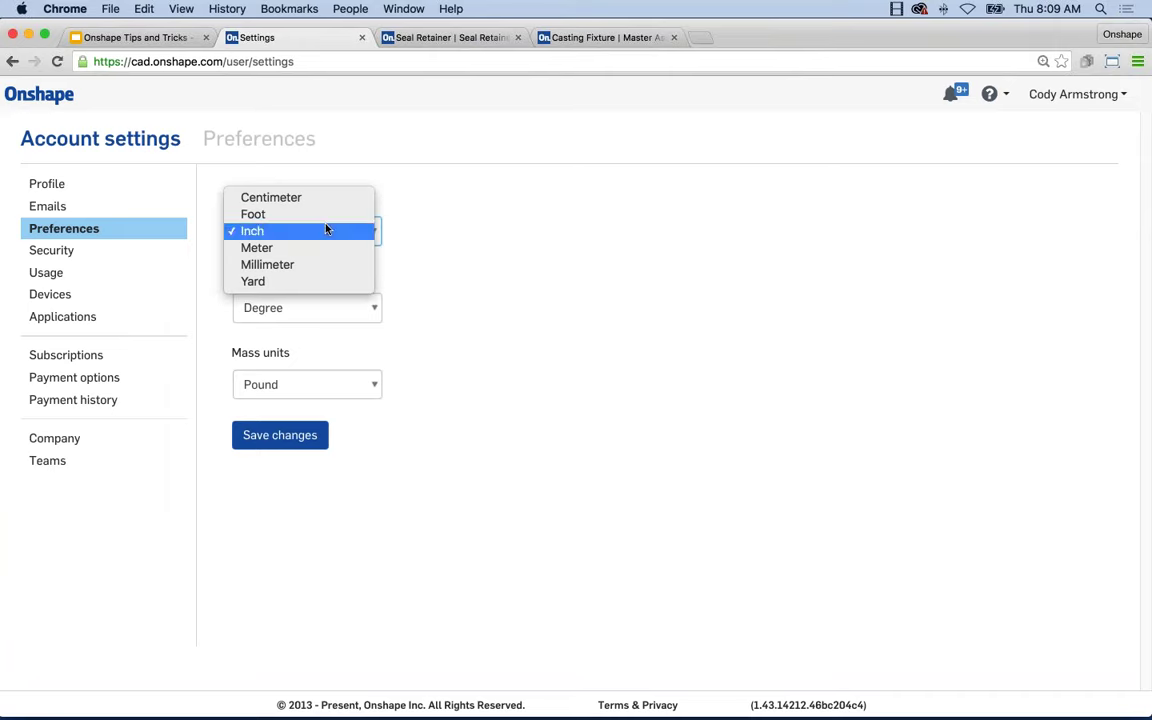
pyautogui.click(508, 232)
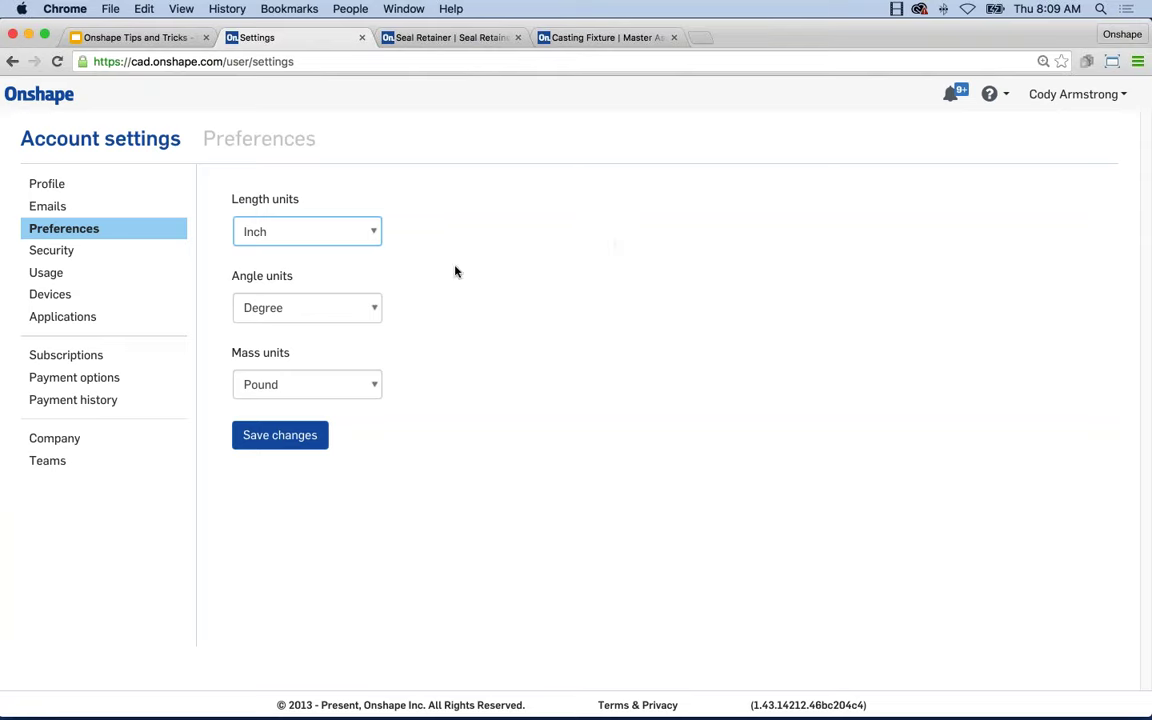
pyautogui.click(53, 252)
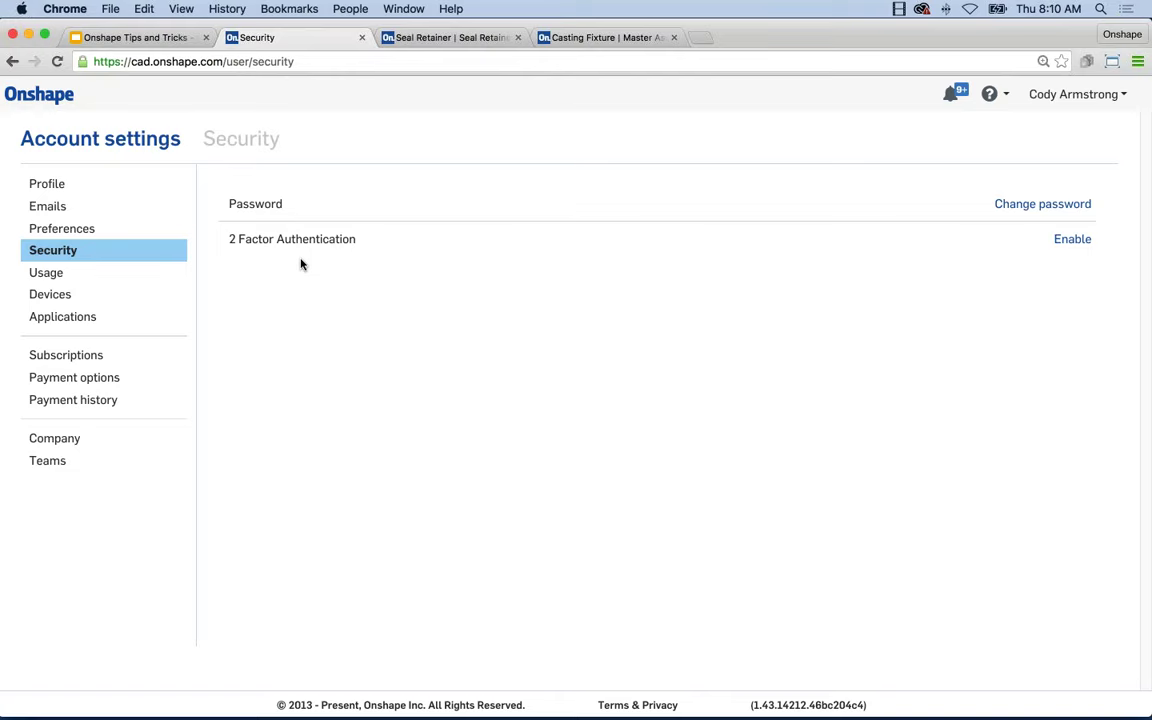
# Return to the documents list and view Trash, holding only Branch and Merge.
pyautogui.click(38, 98)
pyautogui.click(40, 440)
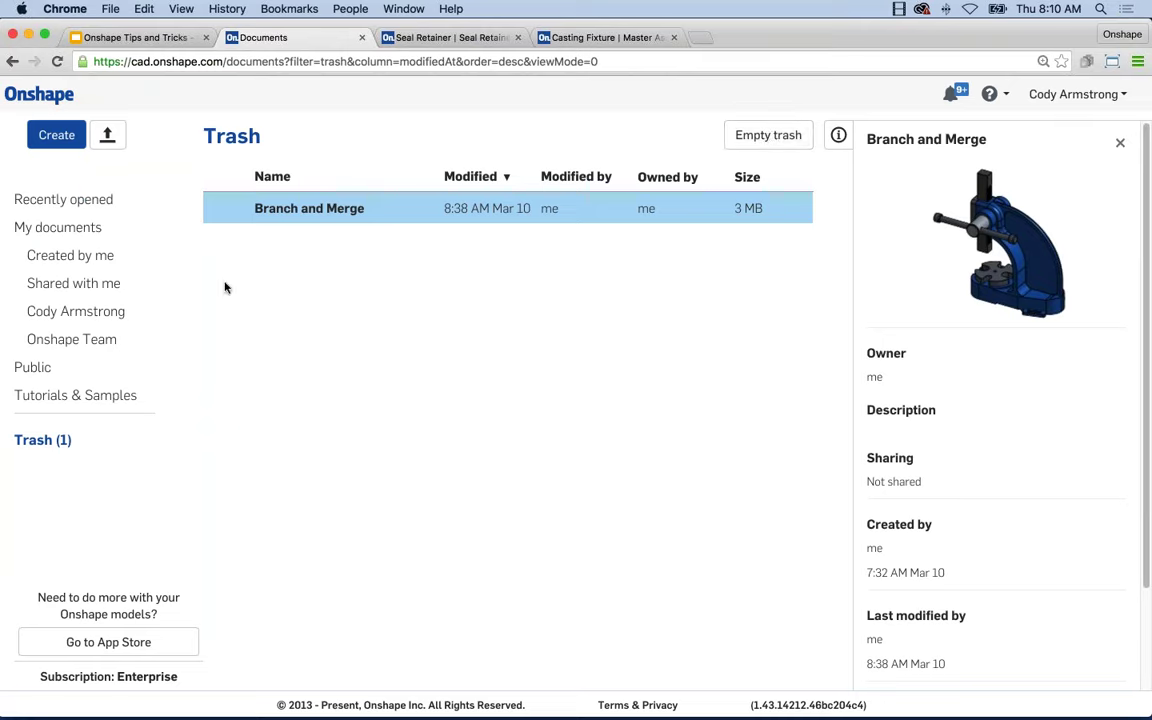
# Filter documents to Created by me and reopen Sketch Tips.
pyautogui.click(92, 256)
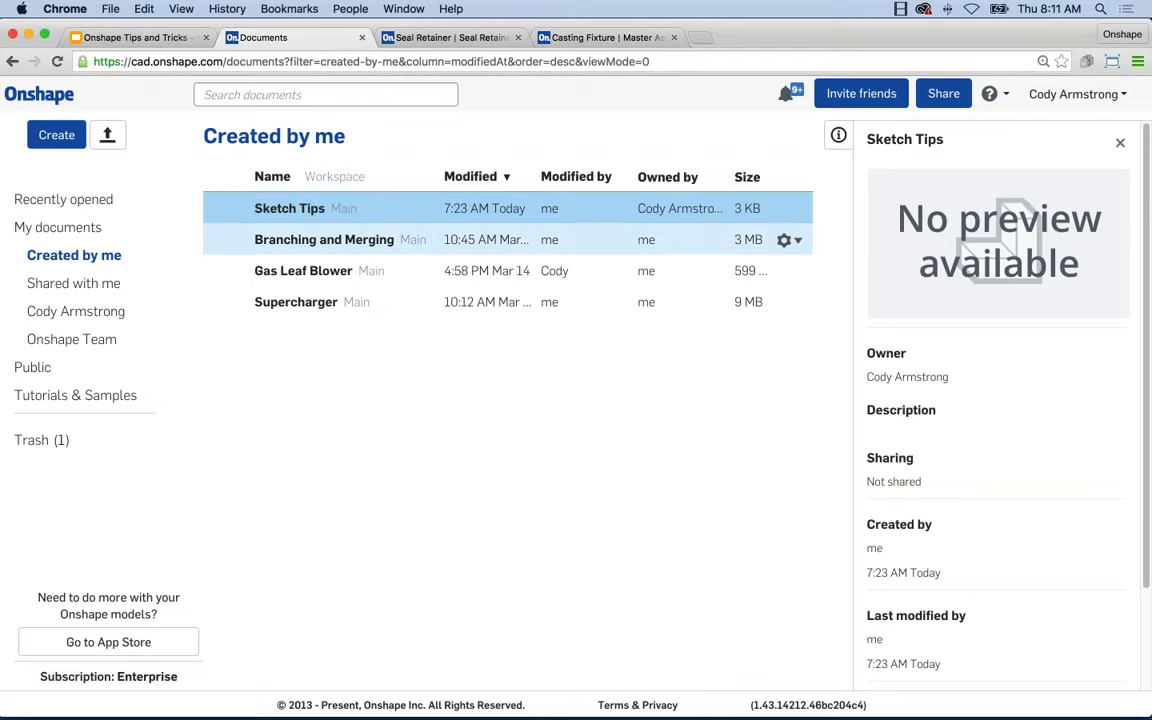
pyautogui.click(304, 210)
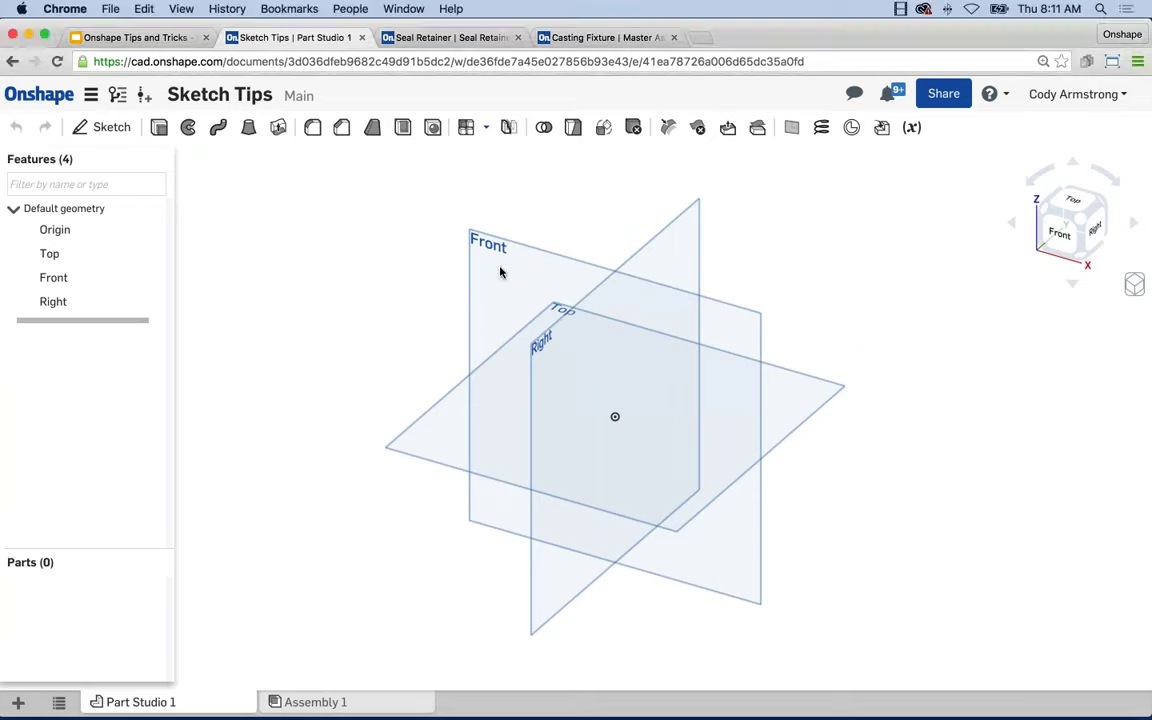
# Sketch a center-point rectangle about 8.1 by 7.8 on the Front plane, centred on the origin.
pyautogui.click(470, 237)
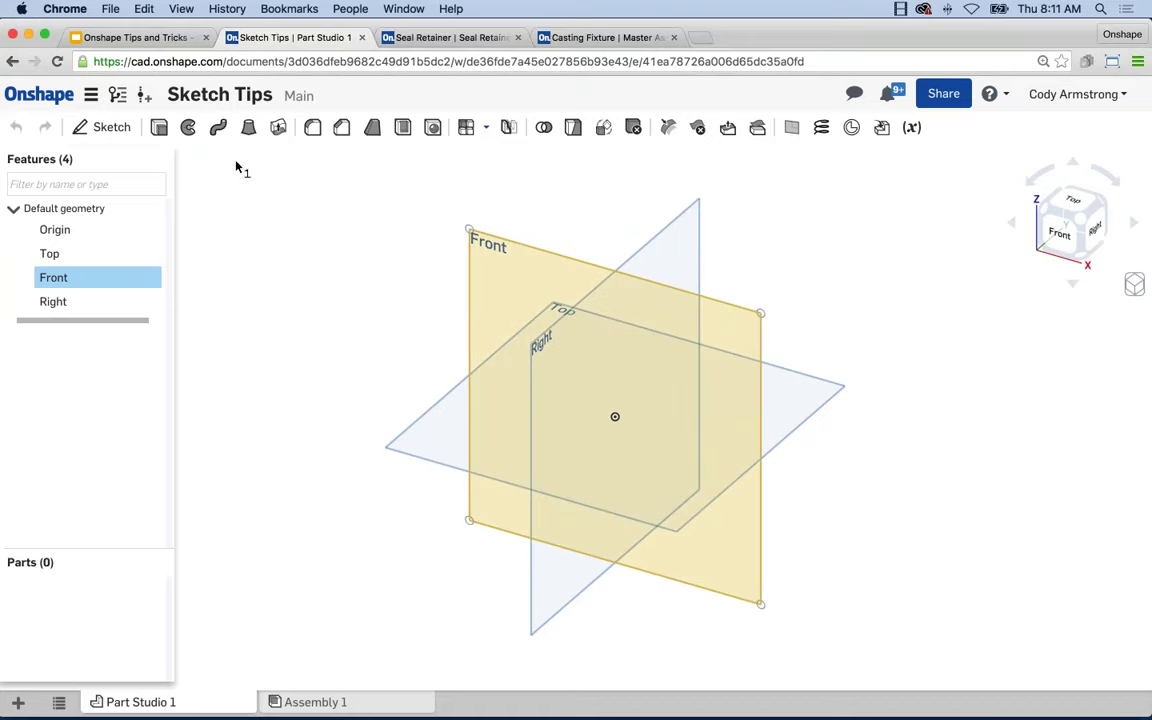
pyautogui.click(106, 132)
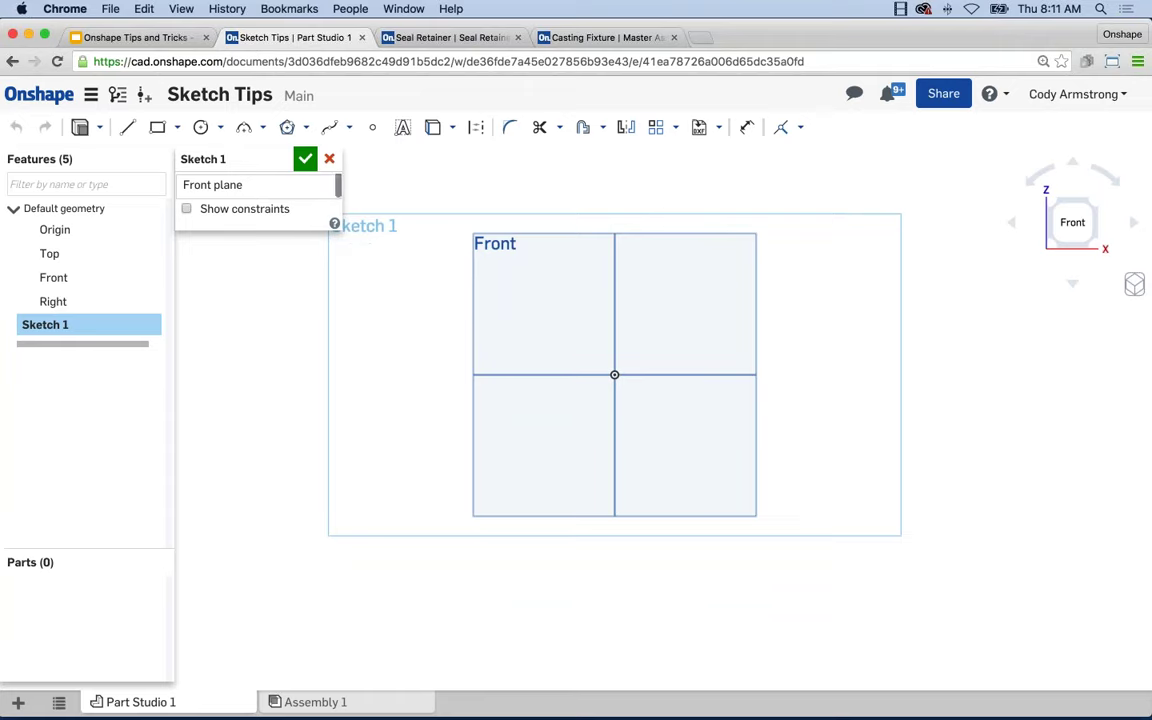
pyautogui.click(176, 131)
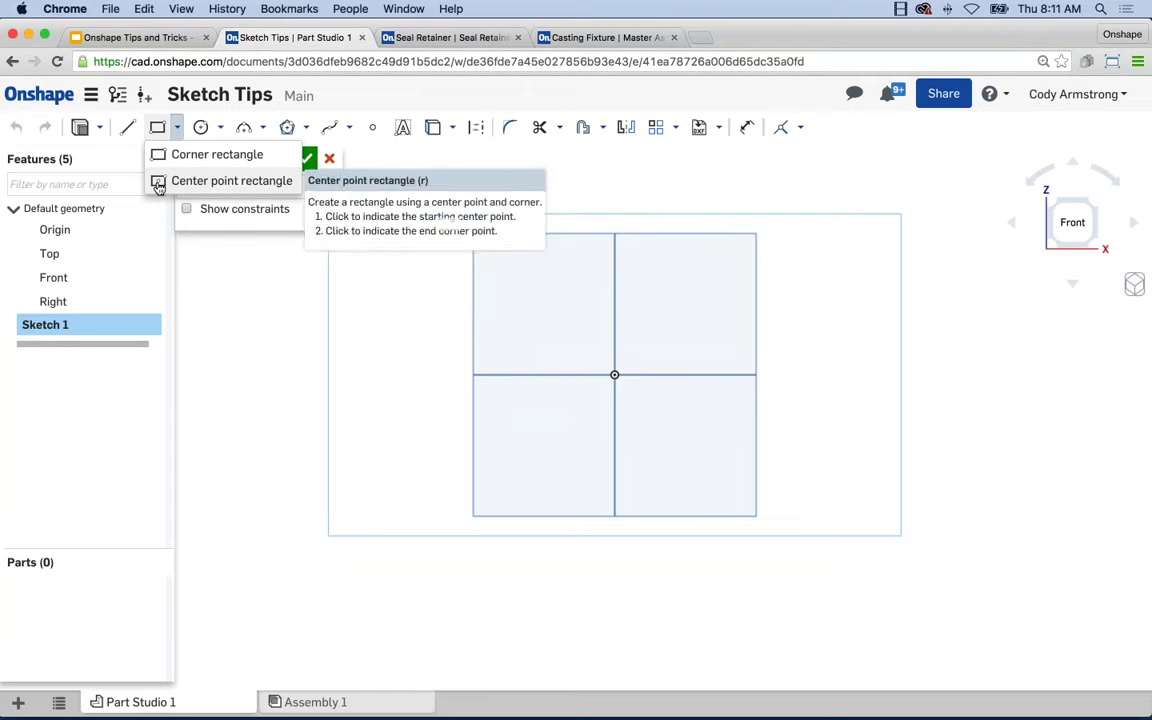
pyautogui.click(215, 180)
pyautogui.click(614, 375)
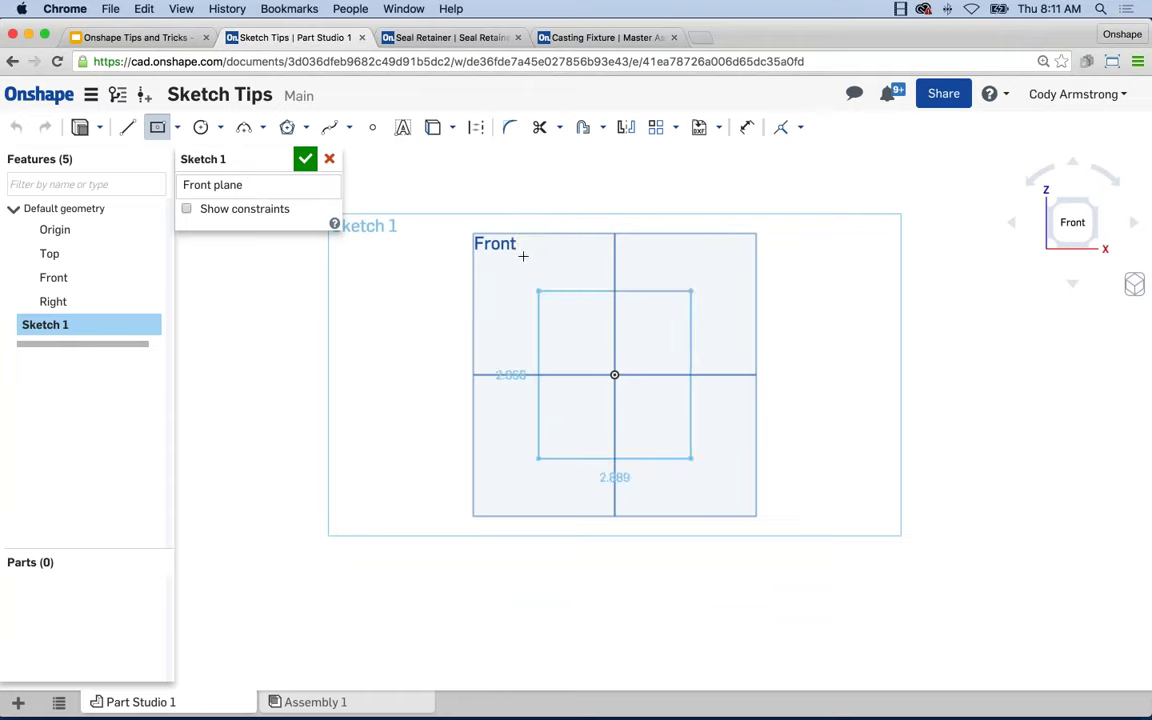
pyautogui.click(423, 190)
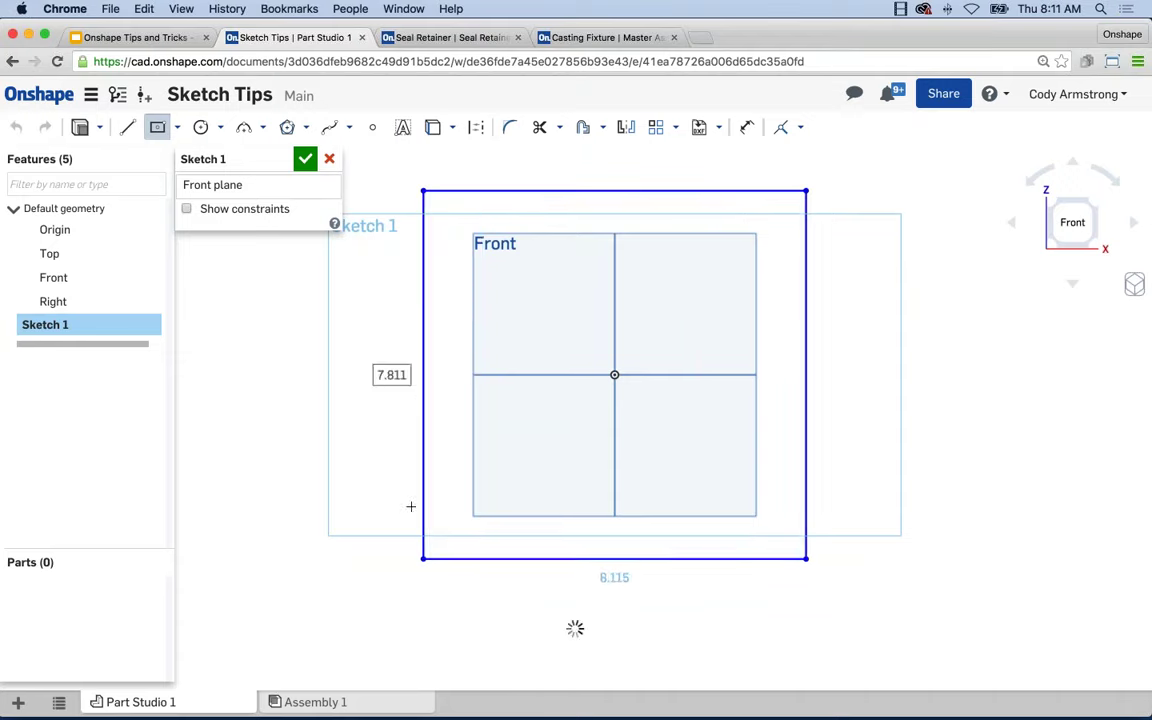
pyautogui.press('Escape')
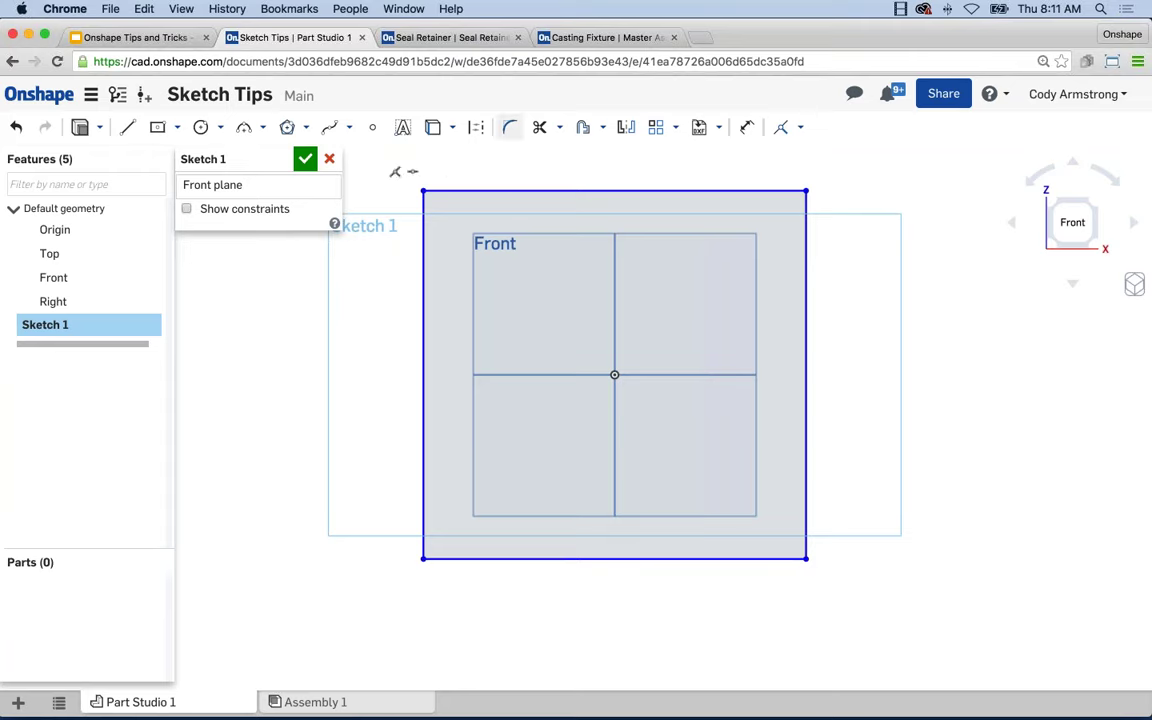
# Try a 0.5 in sketch fillet on the top-left corner, then undo it.
pyautogui.click(511, 133)
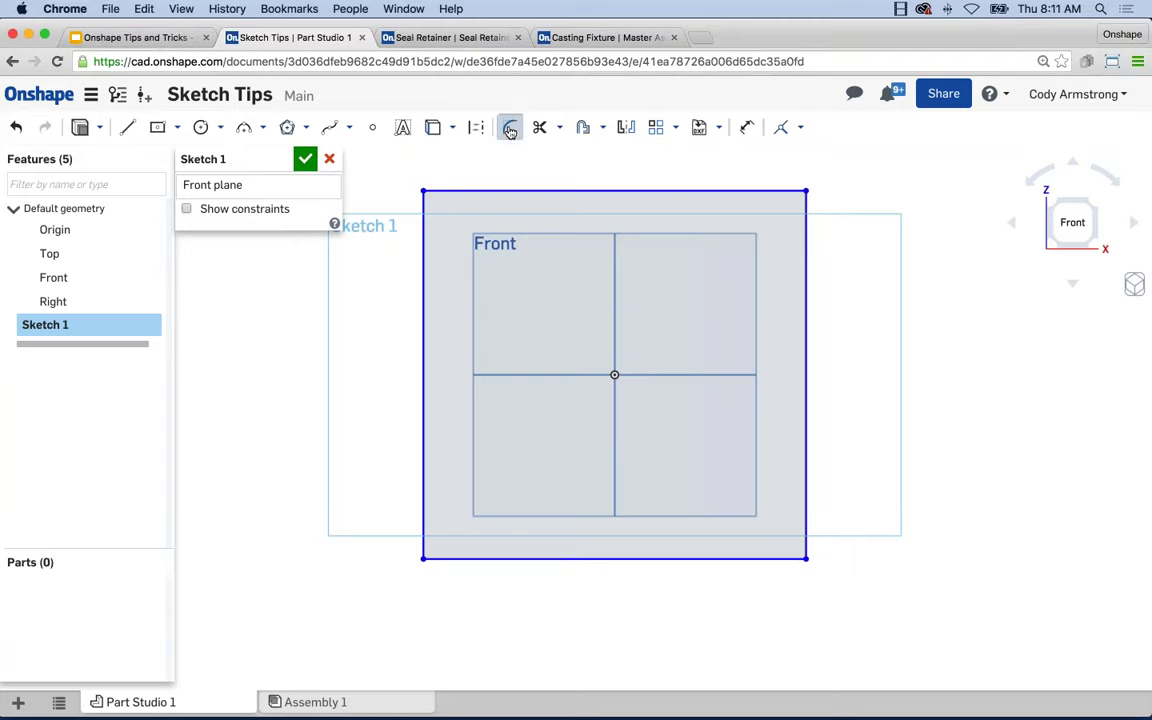
pyautogui.click(422, 188)
pyautogui.write('0.5')
pyautogui.press('Return')
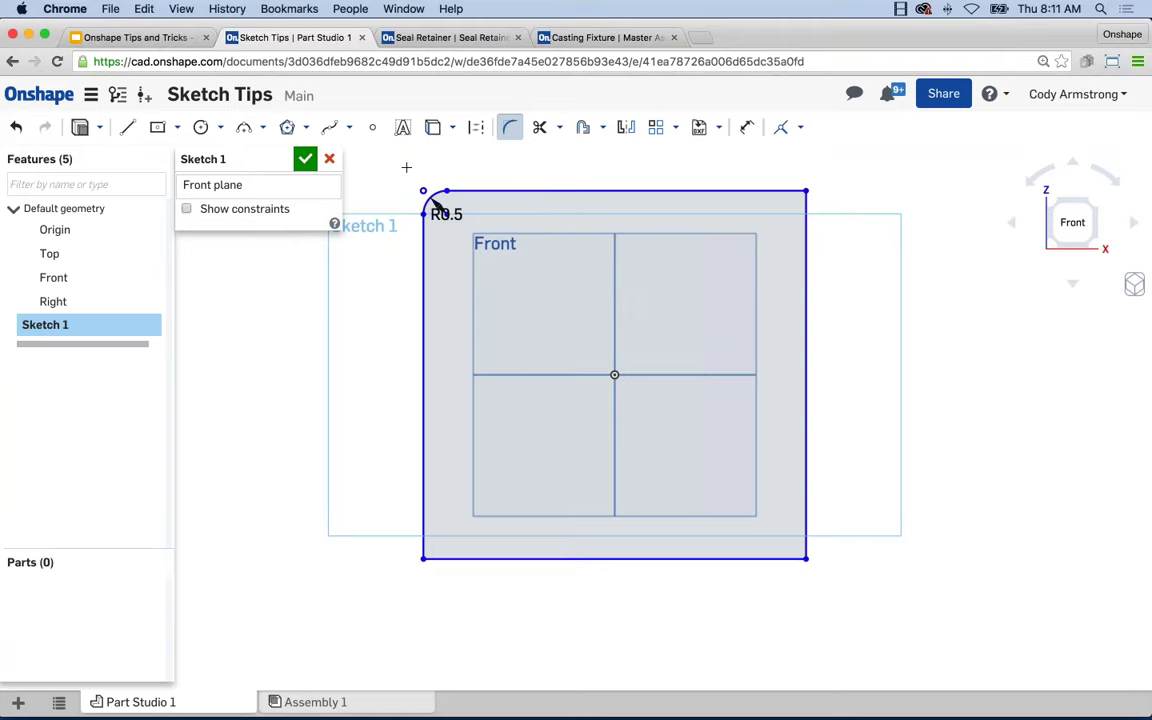
pyautogui.press('super+z')
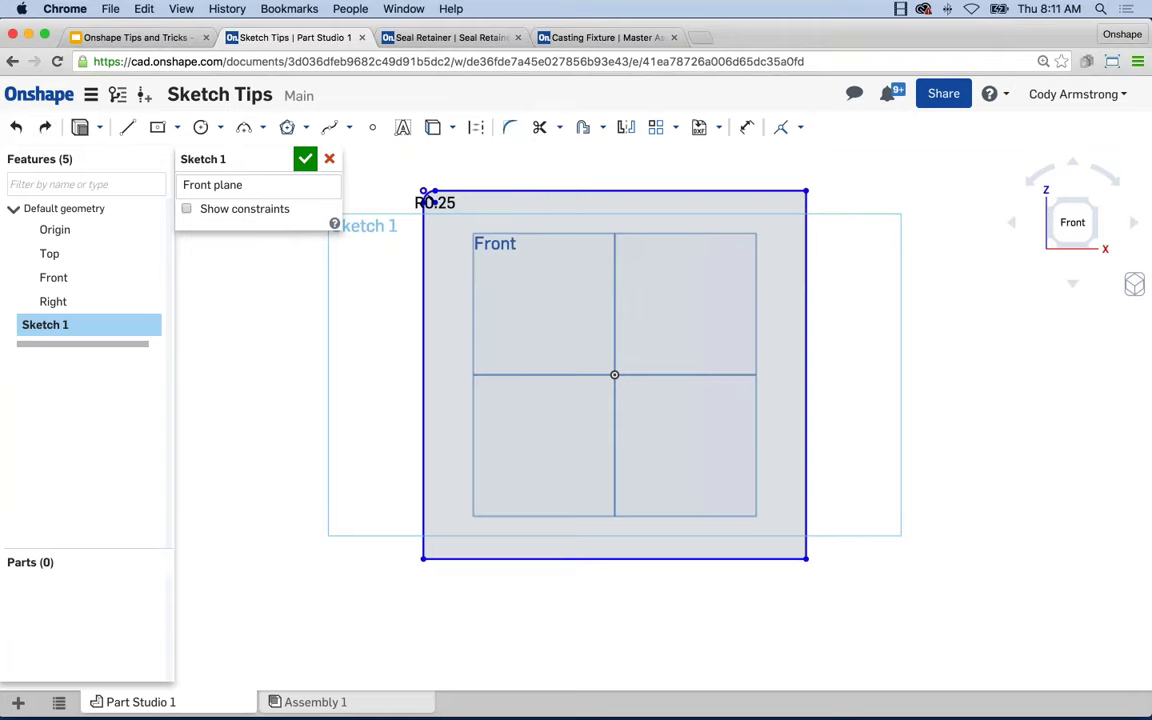
pyautogui.press('super+z')
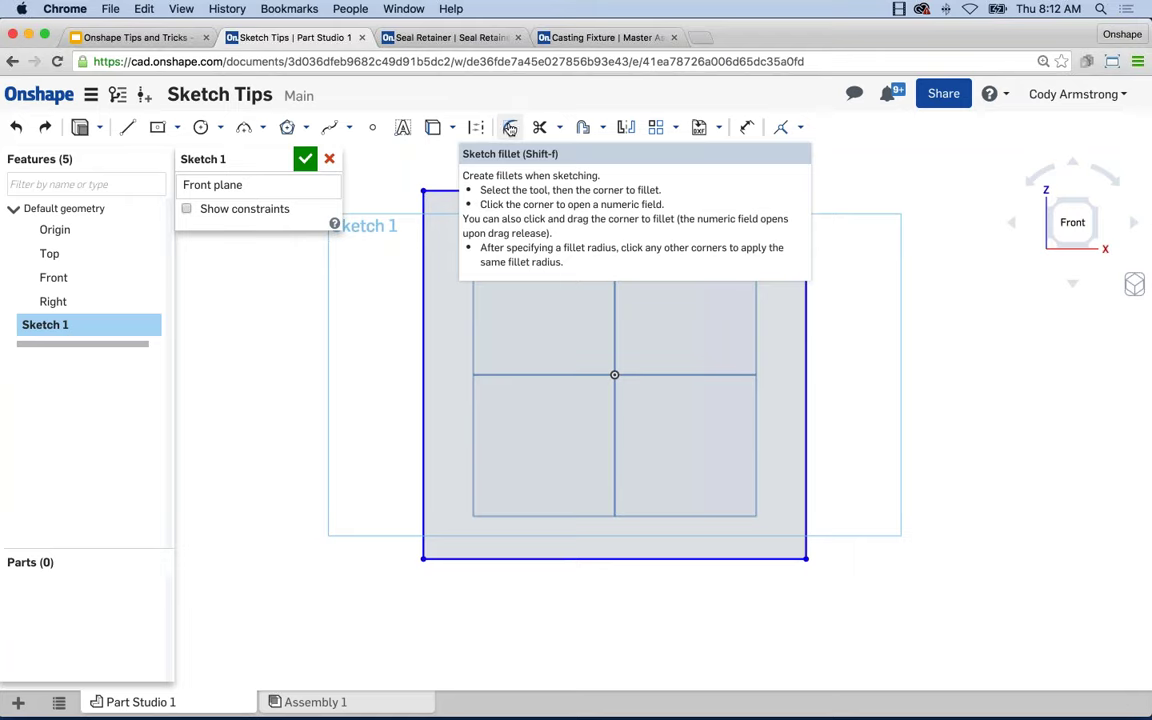
# Fillet the top-left corner at R3, then round the other three corners to match.
pyautogui.click(510, 128)
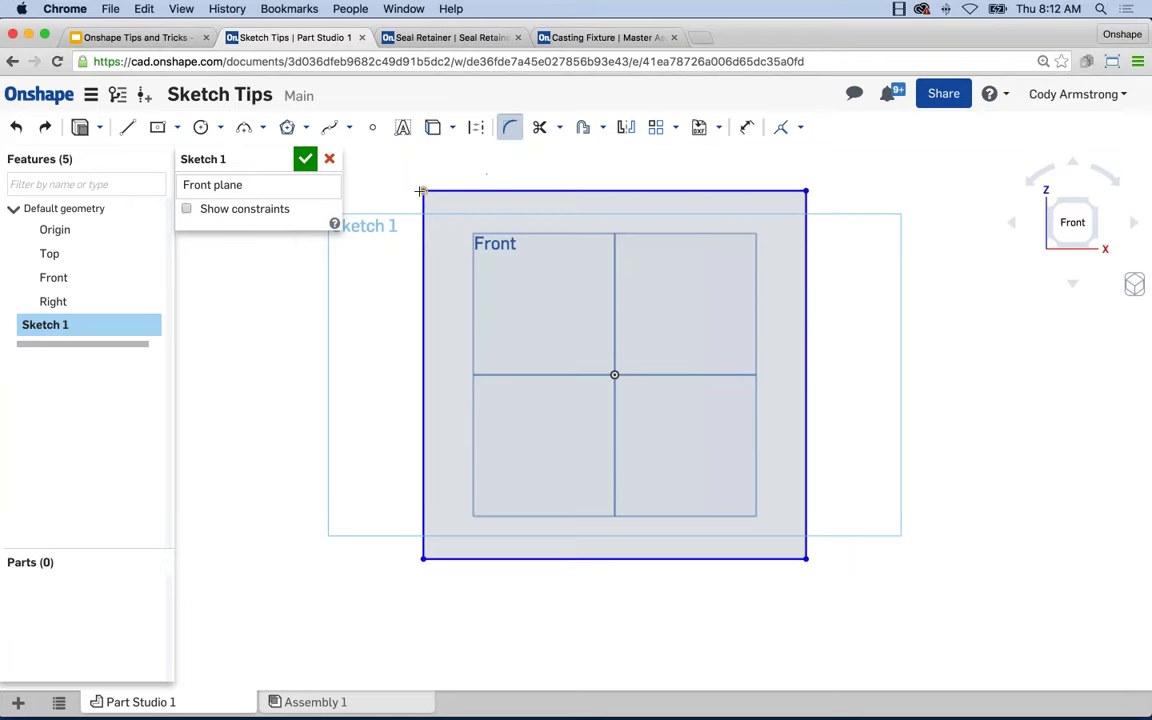
pyautogui.moveTo(423, 190)
pyautogui.mouseDown()
pyautogui.moveTo(487, 253)
pyautogui.moveTo(446, 235)
pyautogui.moveTo(440, 214)
pyautogui.moveTo(462, 236)
pyautogui.moveTo(432, 202)
pyautogui.moveTo(470, 232)
pyautogui.mouseUp()
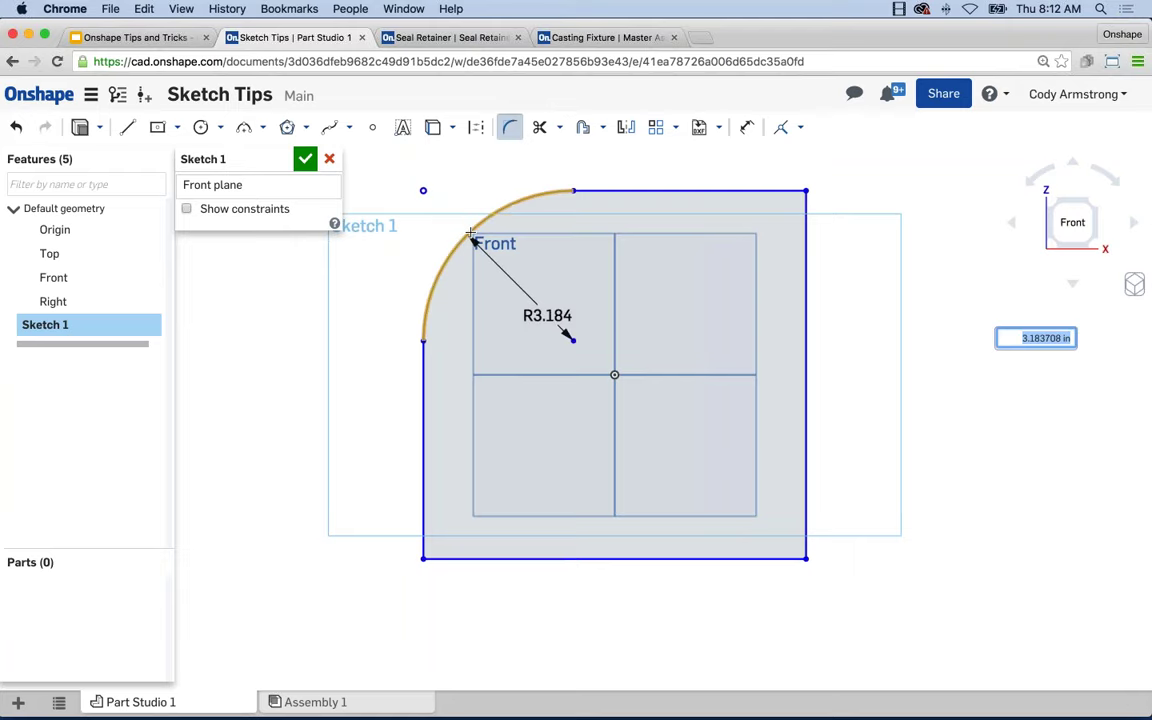
pyautogui.write('3')
pyautogui.press('Return')
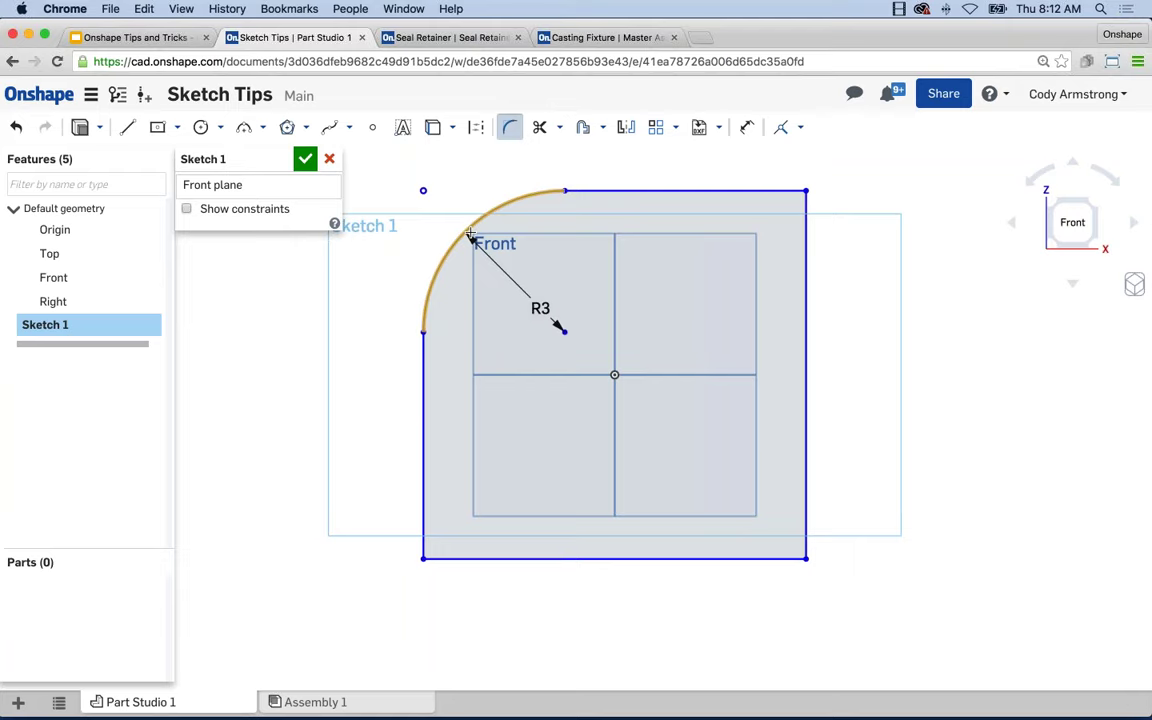
pyautogui.click(806, 189)
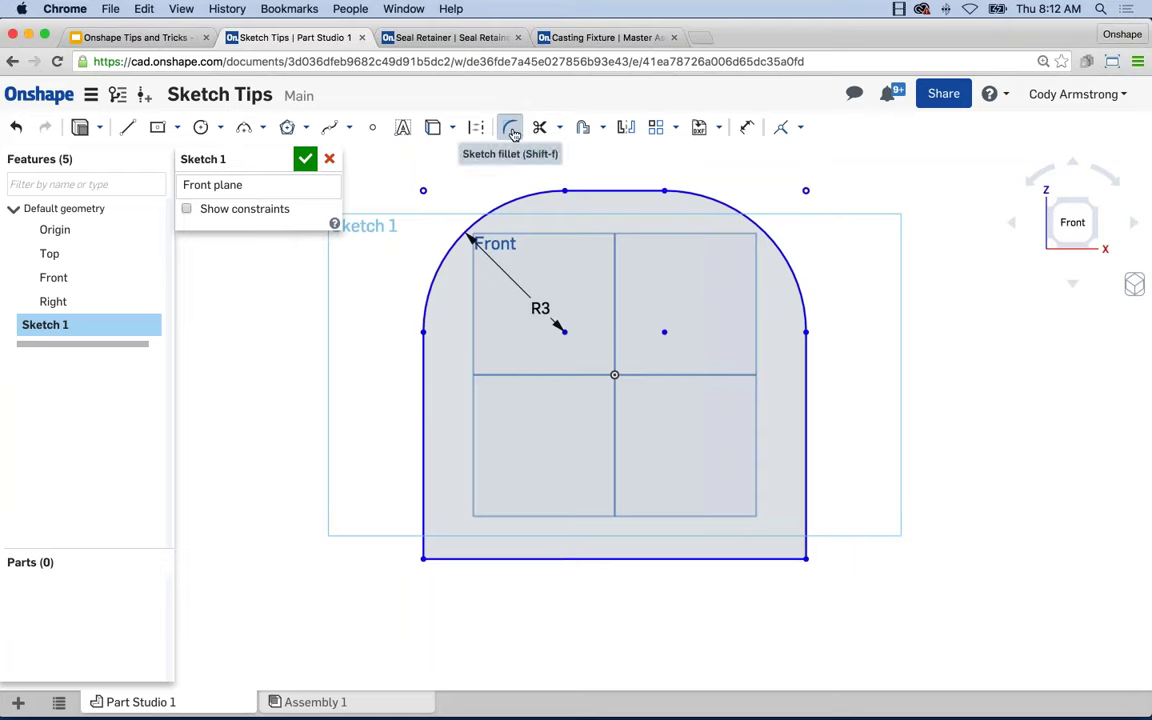
pyautogui.click(511, 131)
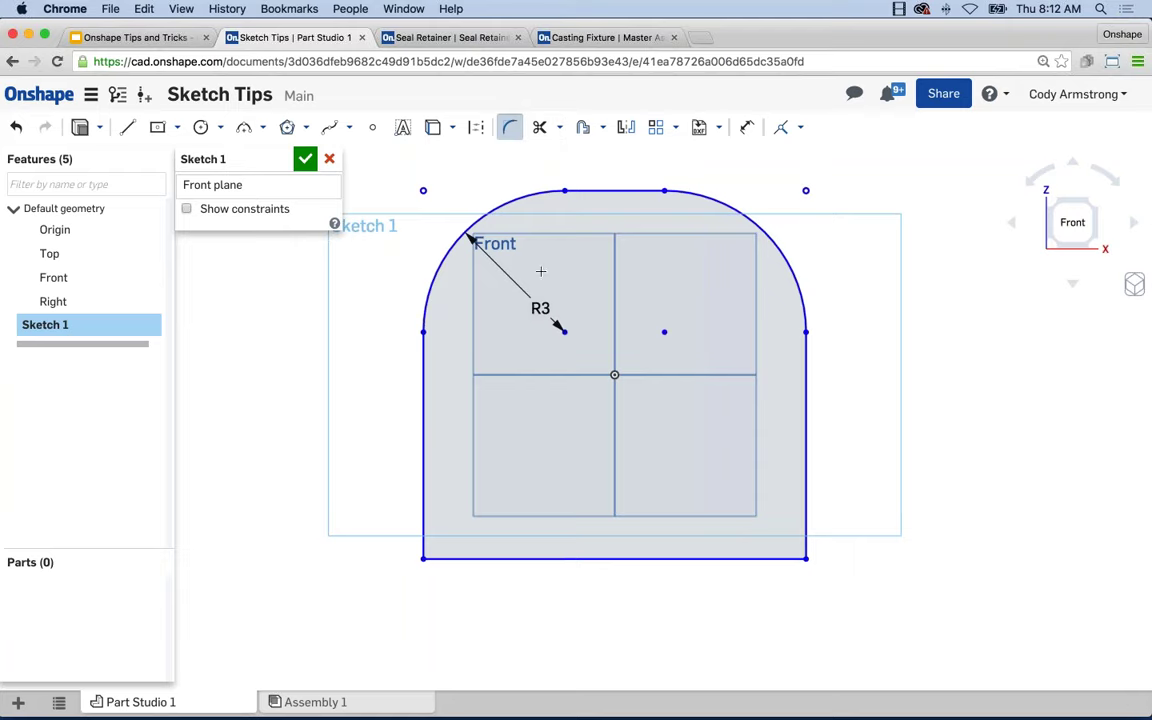
pyautogui.click(806, 559)
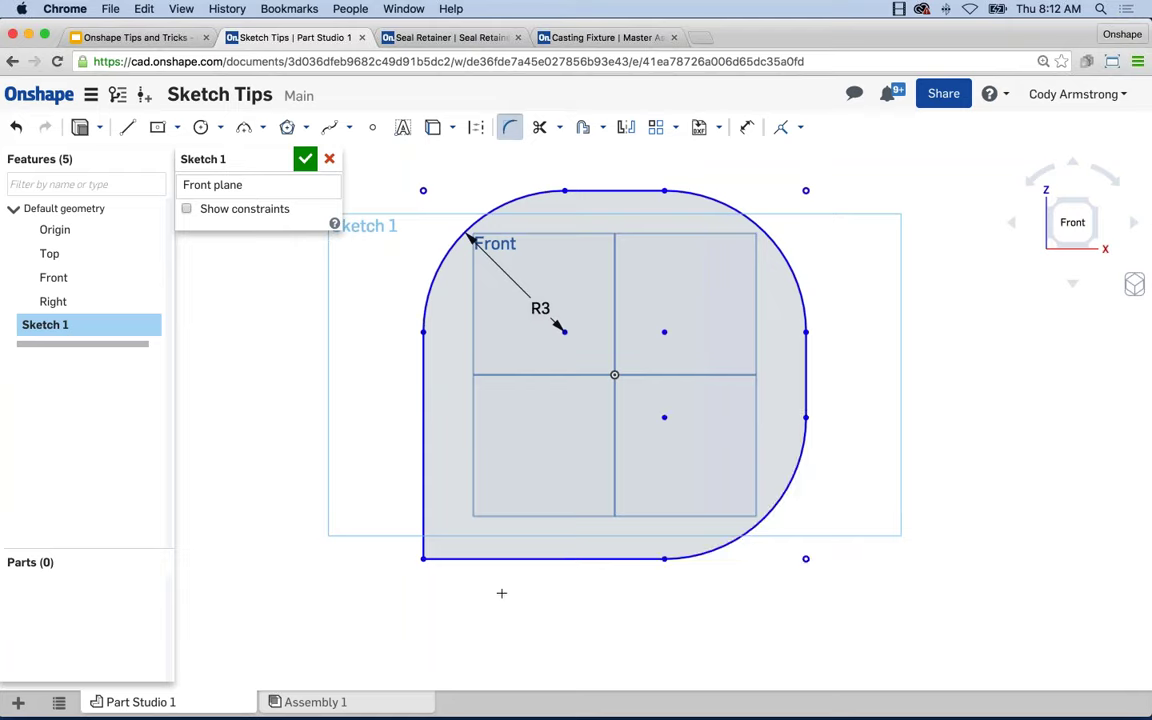
pyautogui.click(422, 559)
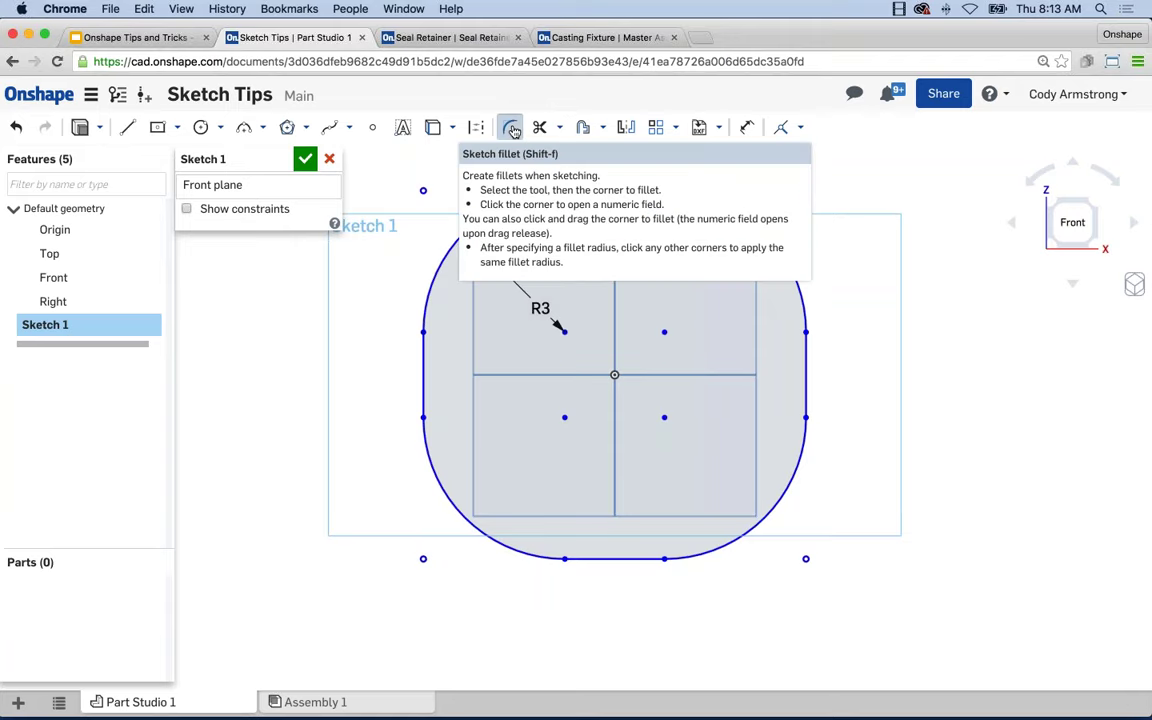
pyautogui.click(512, 130)
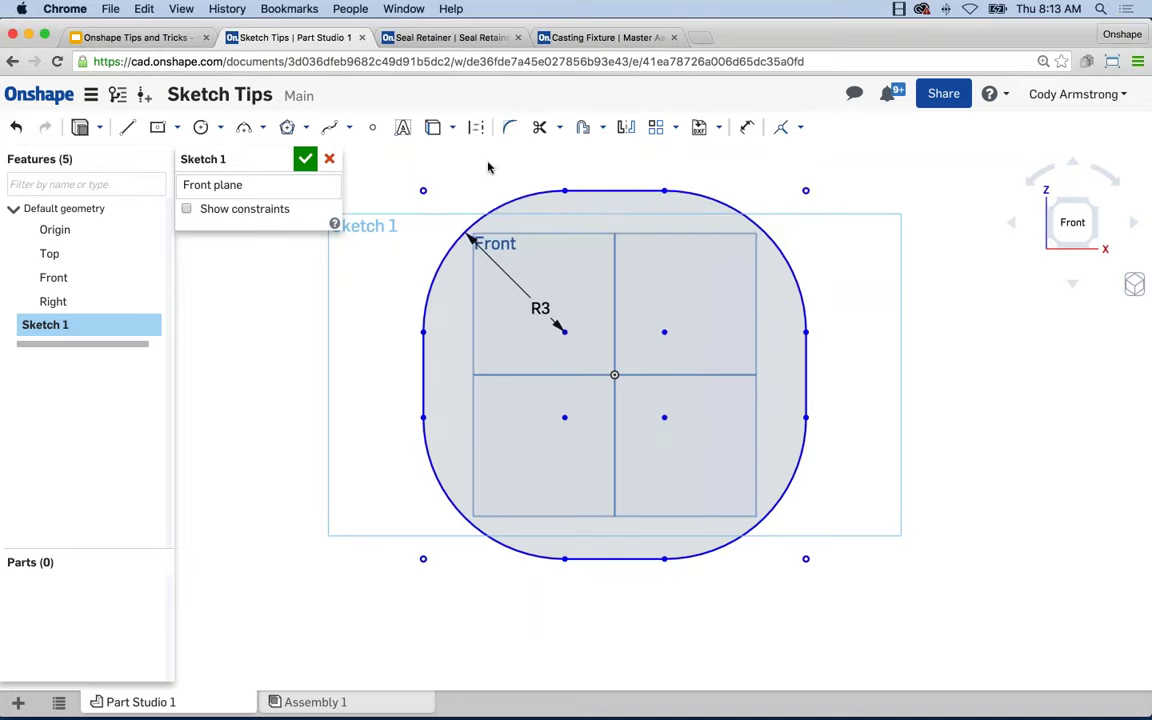
# Try a 0.25 offset of the outline's top line, then undo it.
pyautogui.scroll(-3, 612, 190)
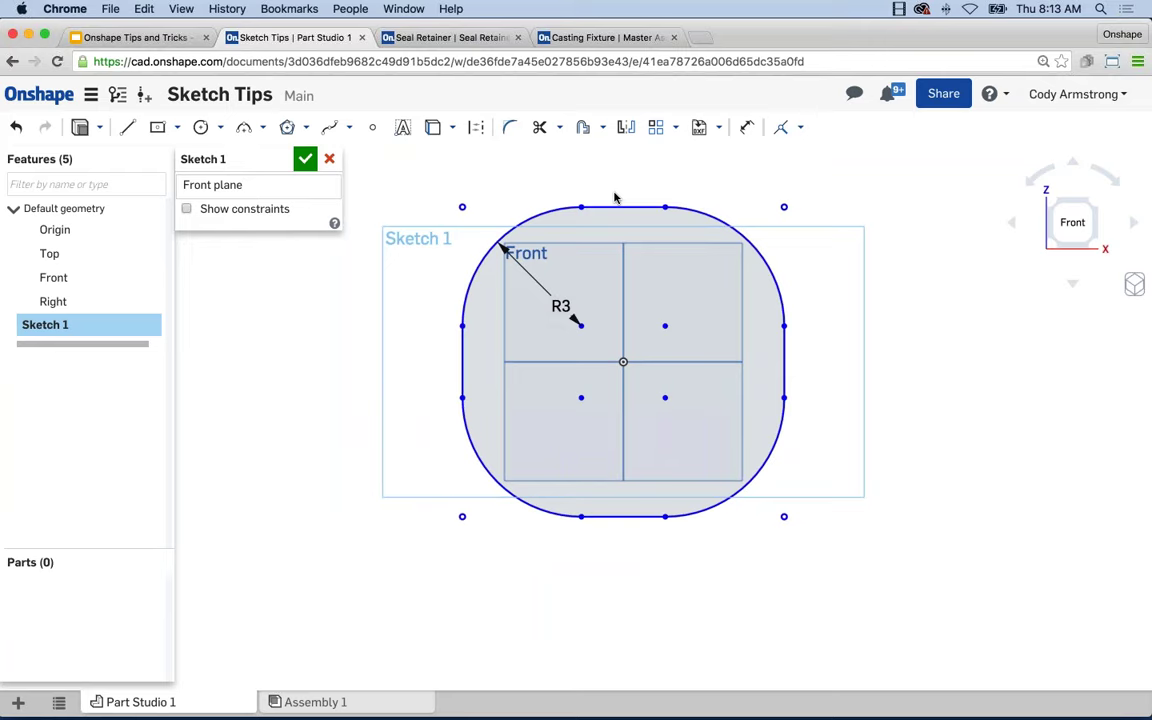
pyautogui.click(584, 130)
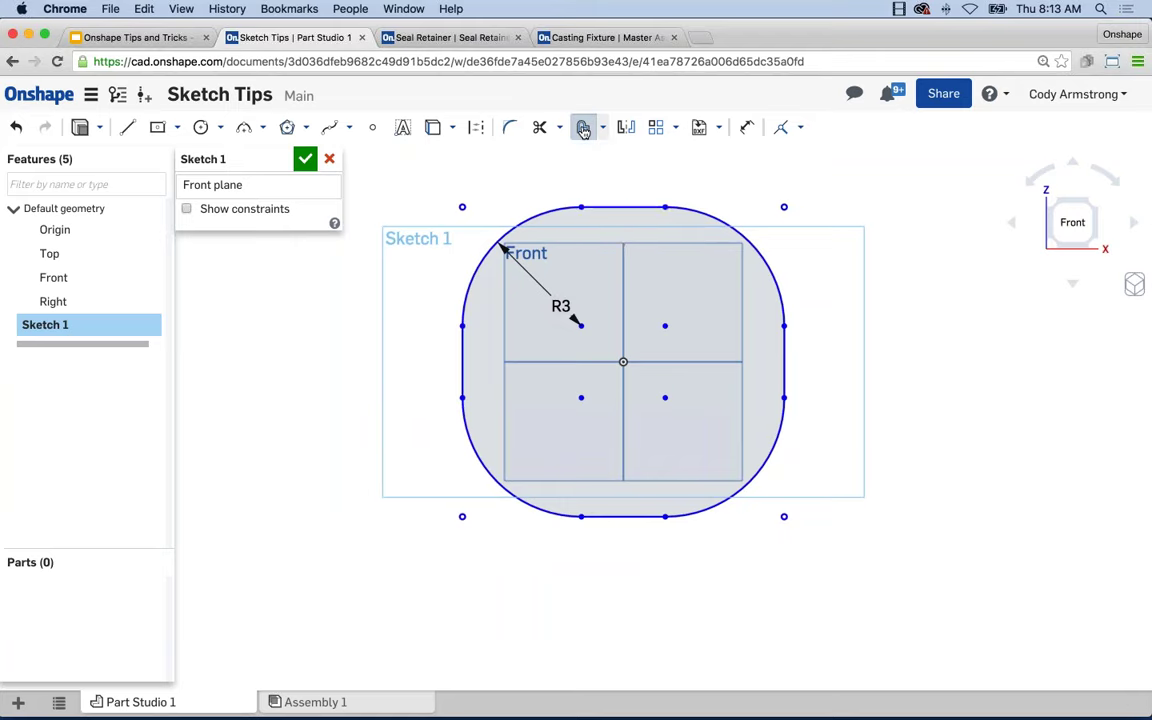
pyautogui.click(628, 205)
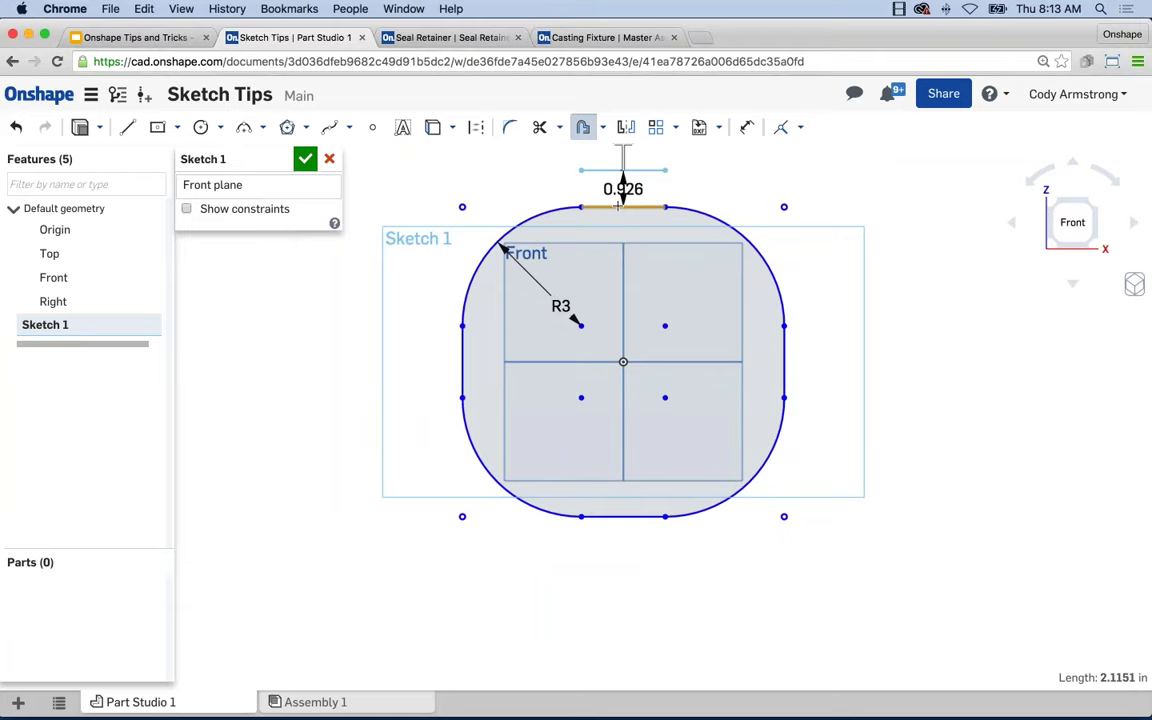
pyautogui.click(620, 180)
pyautogui.write('0.25')
pyautogui.press('Return')
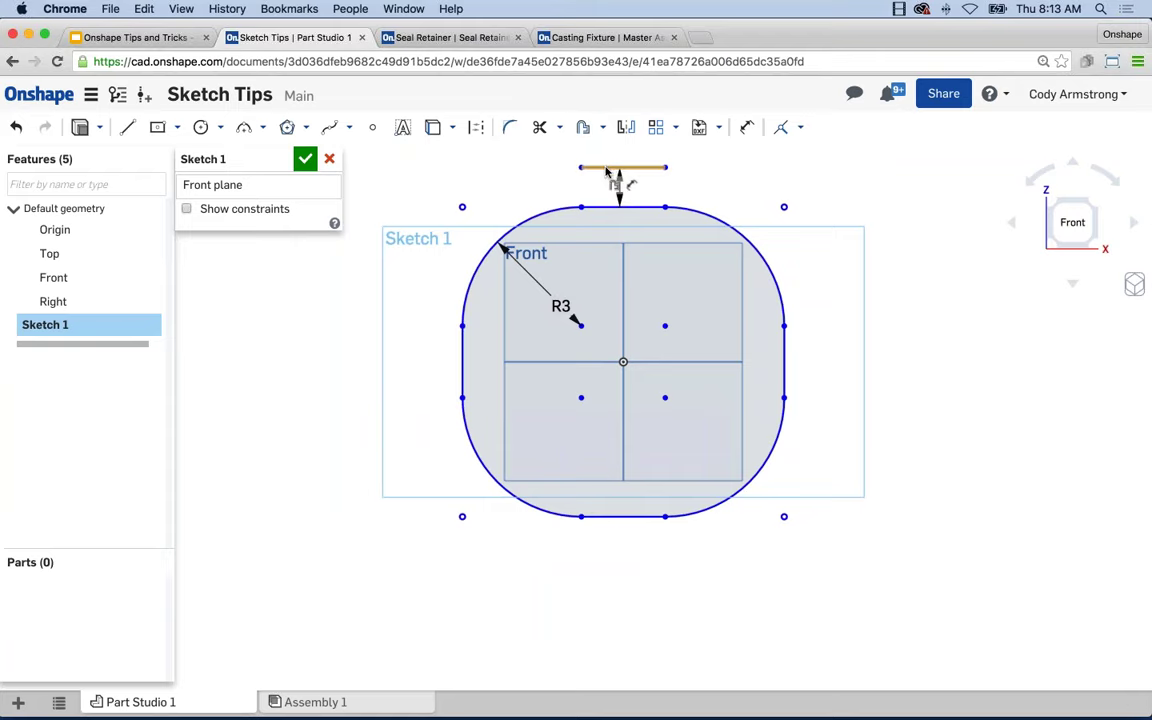
pyautogui.press('super+z')
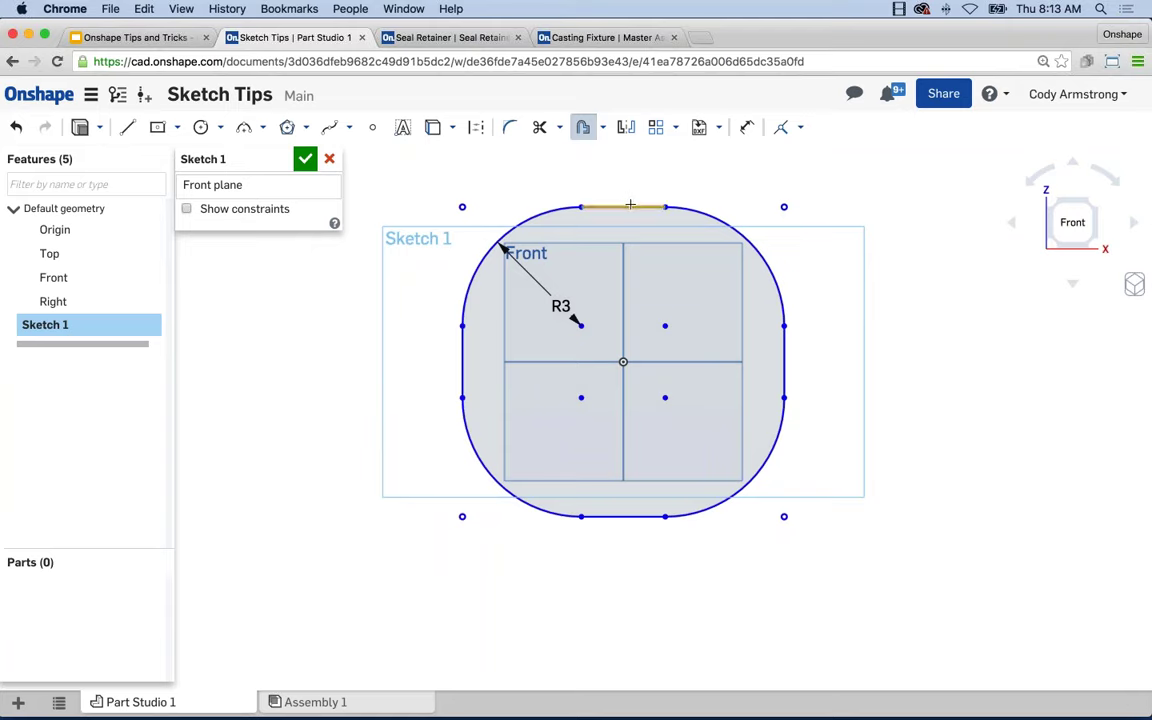
# Offset the rounded outline outward again, placing the copy outside the square.
pyautogui.click(627, 205)
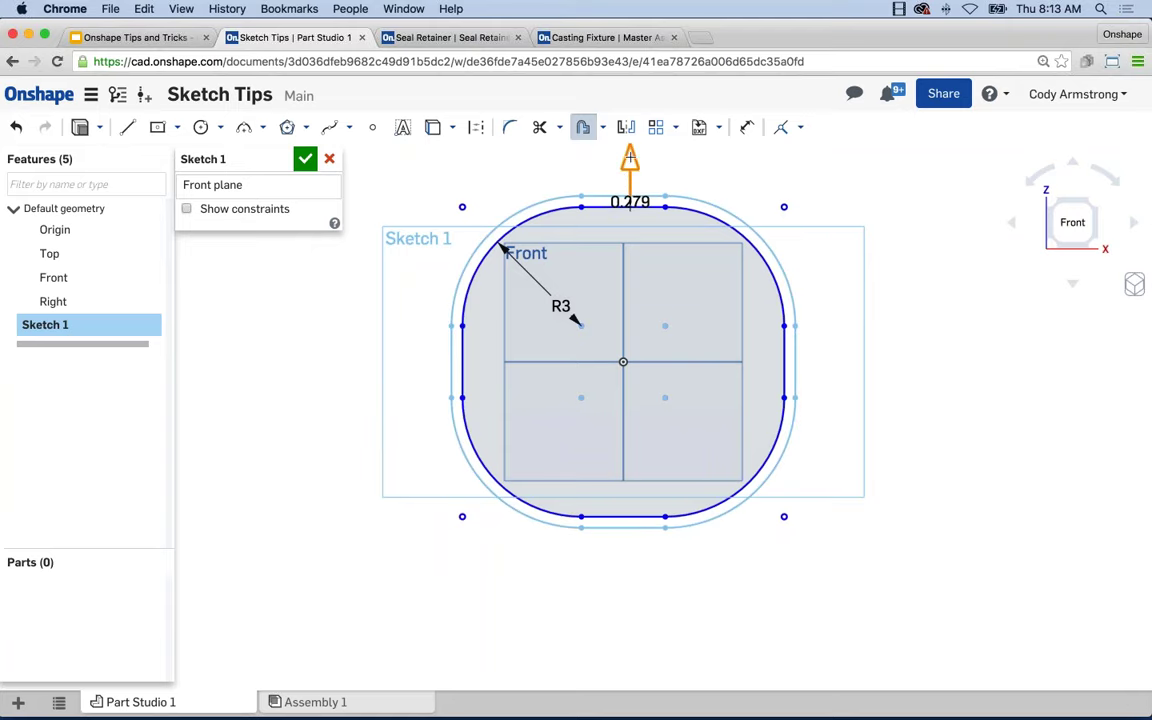
pyautogui.moveTo(630, 163); pyautogui.dragTo(630, 142)
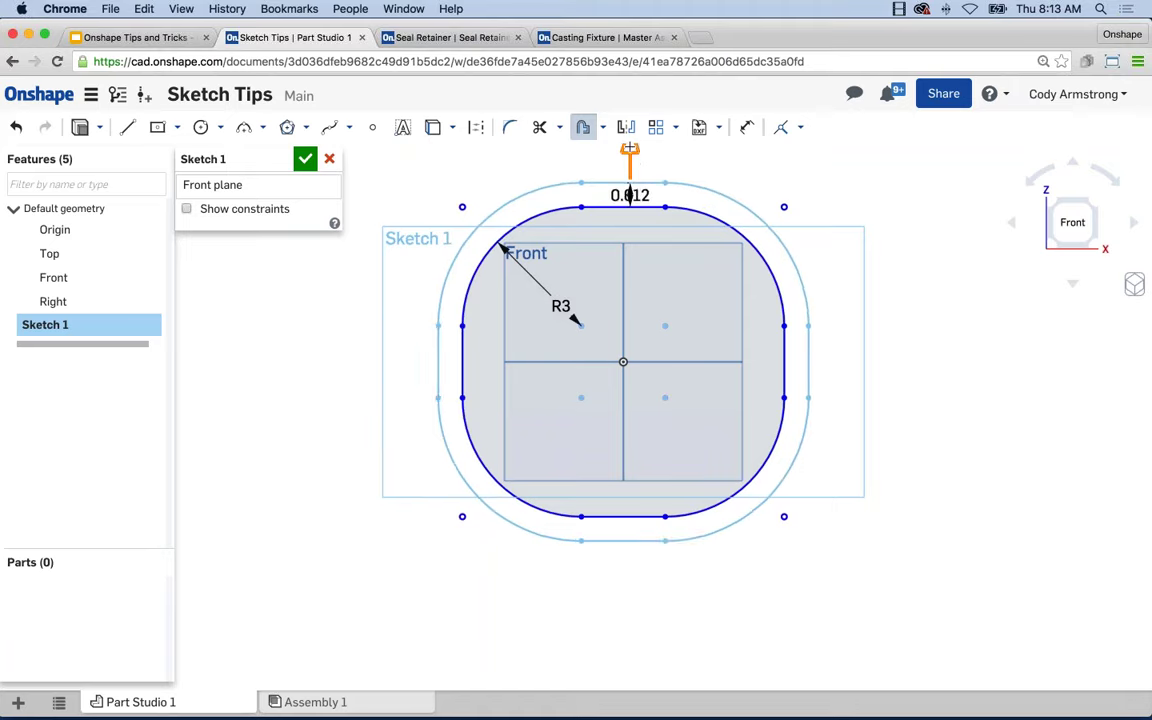
pyautogui.click(703, 174)
# Set the outer offset distance to 1, then box-select and clear all sketch curves.
pyautogui.write('1')
pyautogui.press('Return')
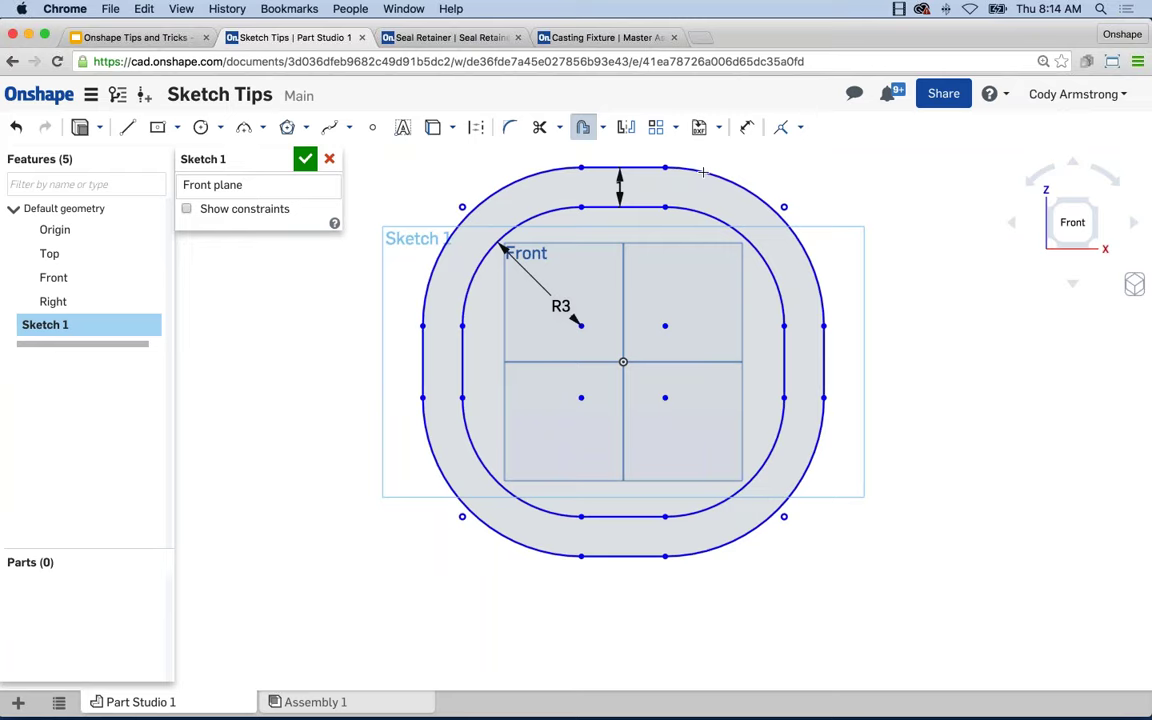
pyautogui.scroll(-2, 800, 350)
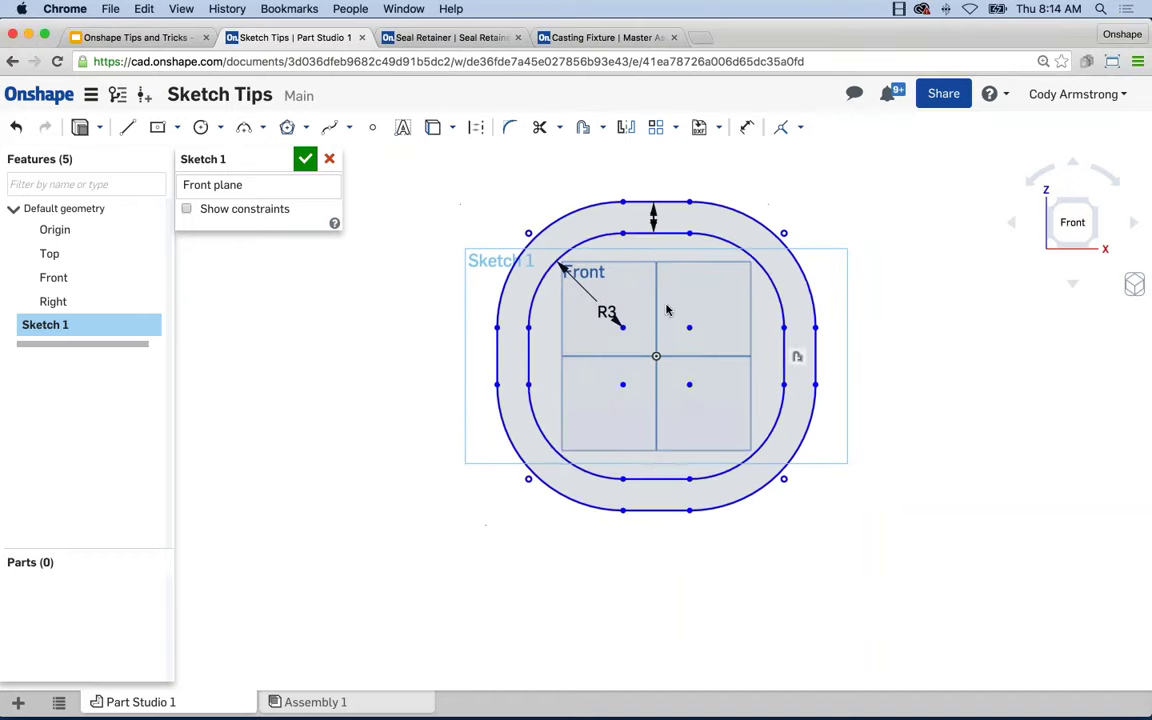
pyautogui.press('Escape')
pyautogui.moveTo(882, 586)
pyautogui.mouseDown()
pyautogui.moveTo(746, 393)
pyautogui.moveTo(463, 159)
pyautogui.mouseUp()
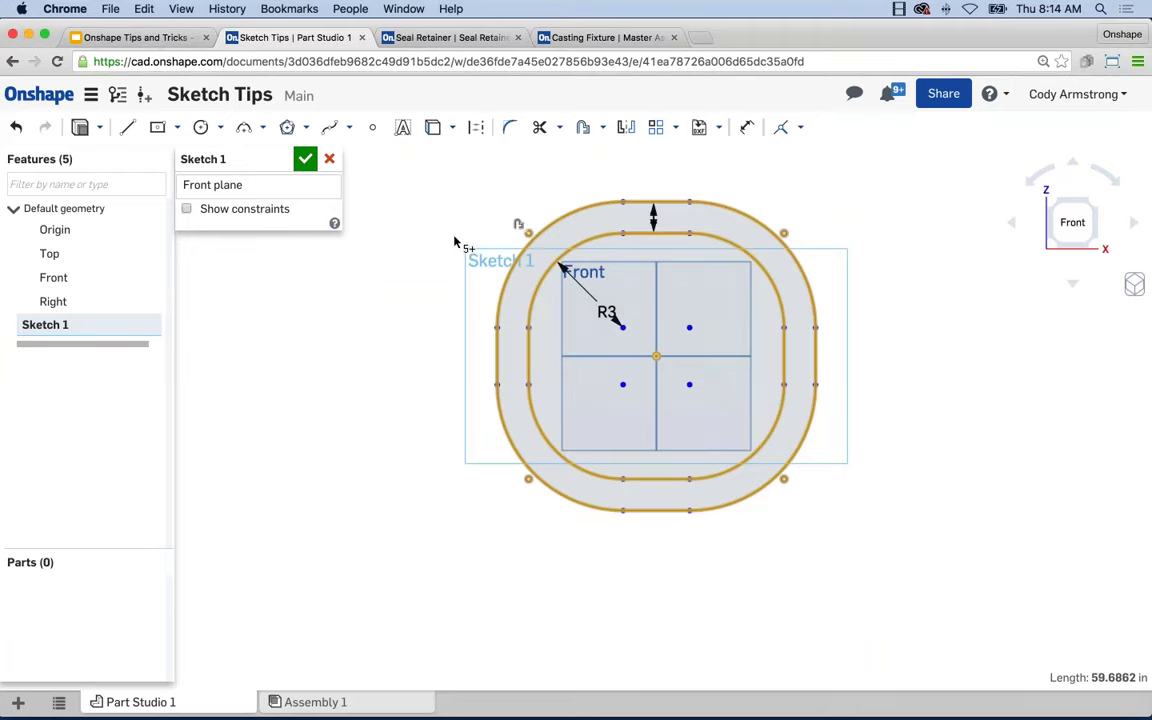
pyautogui.press('Escape')
pyautogui.scroll(3, 699, 368)
pyautogui.moveTo(700, 397); pyautogui.dragTo(731, 456, button='middle')
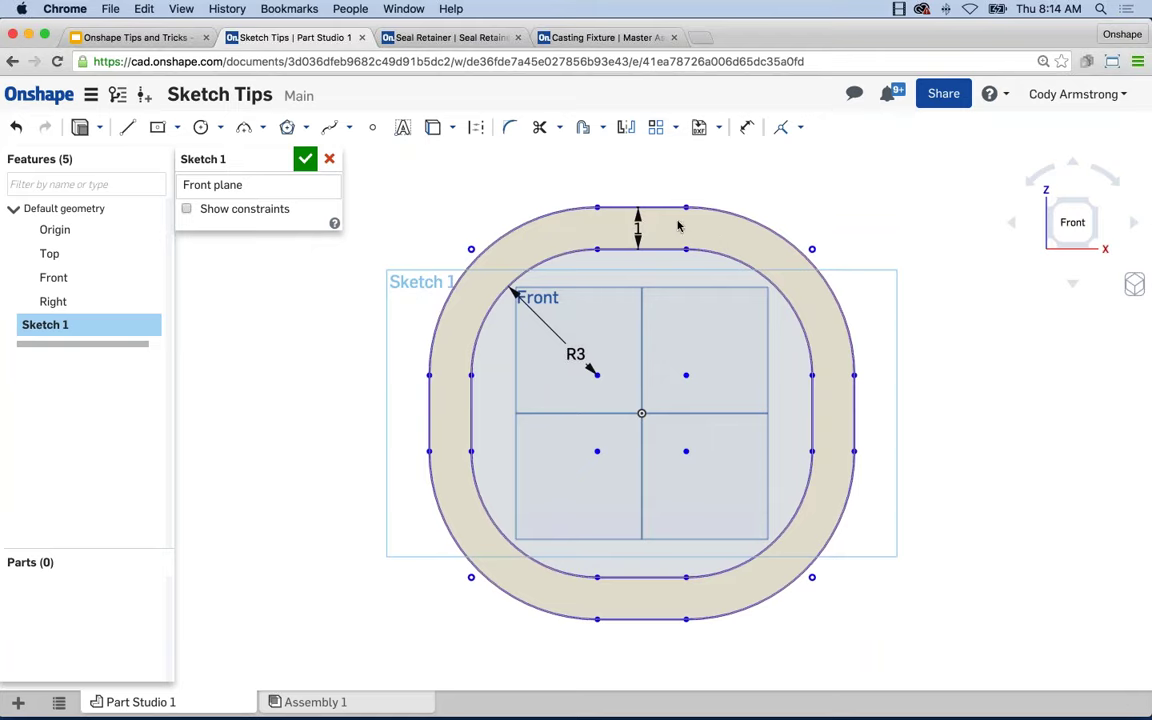
pyautogui.click(598, 206)
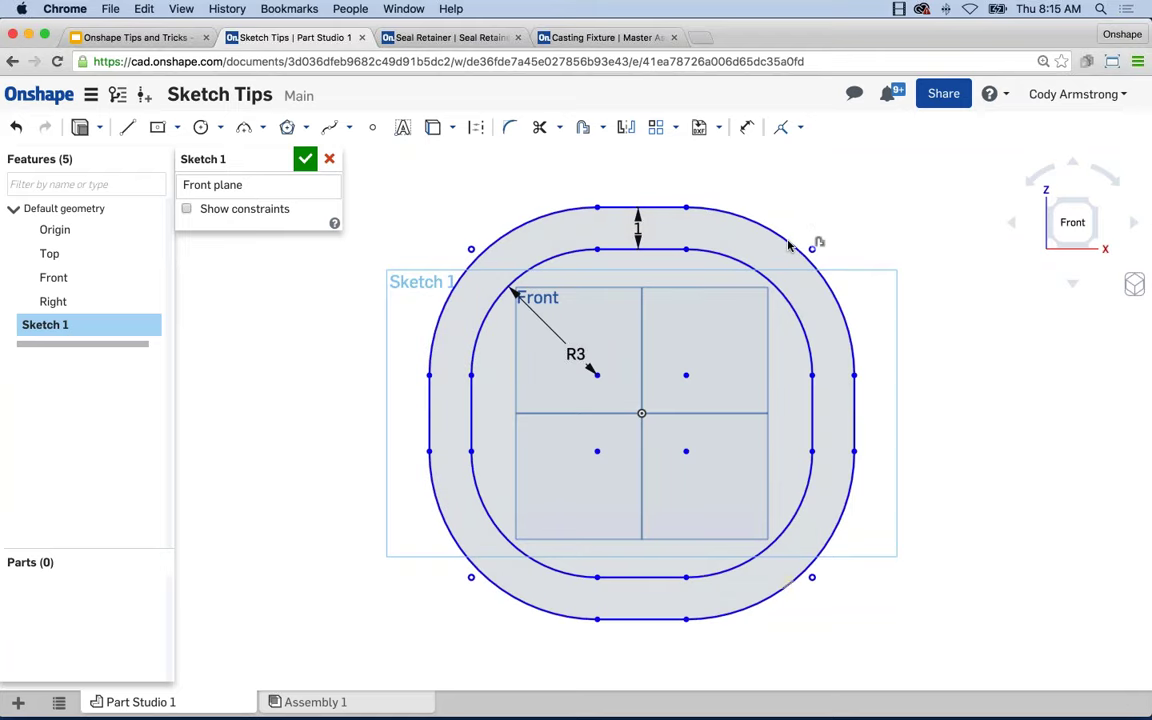
pyautogui.click(838, 413)
pyautogui.click(765, 283)
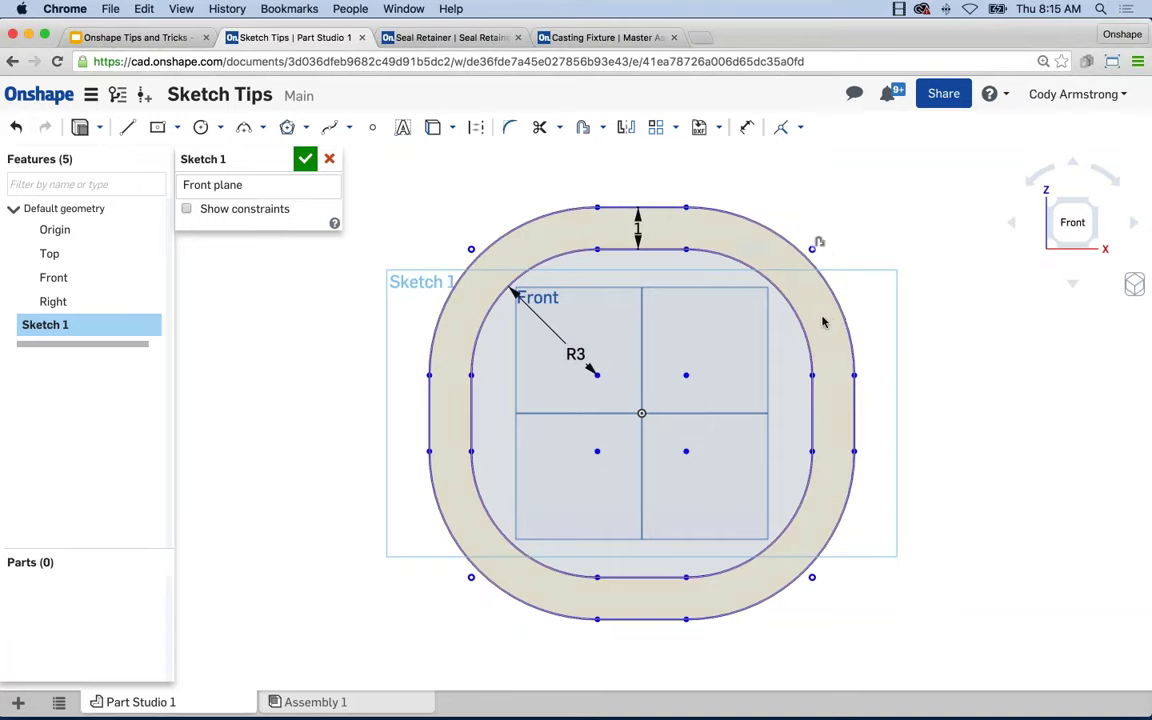
pyautogui.scroll(-2, 763, 286)
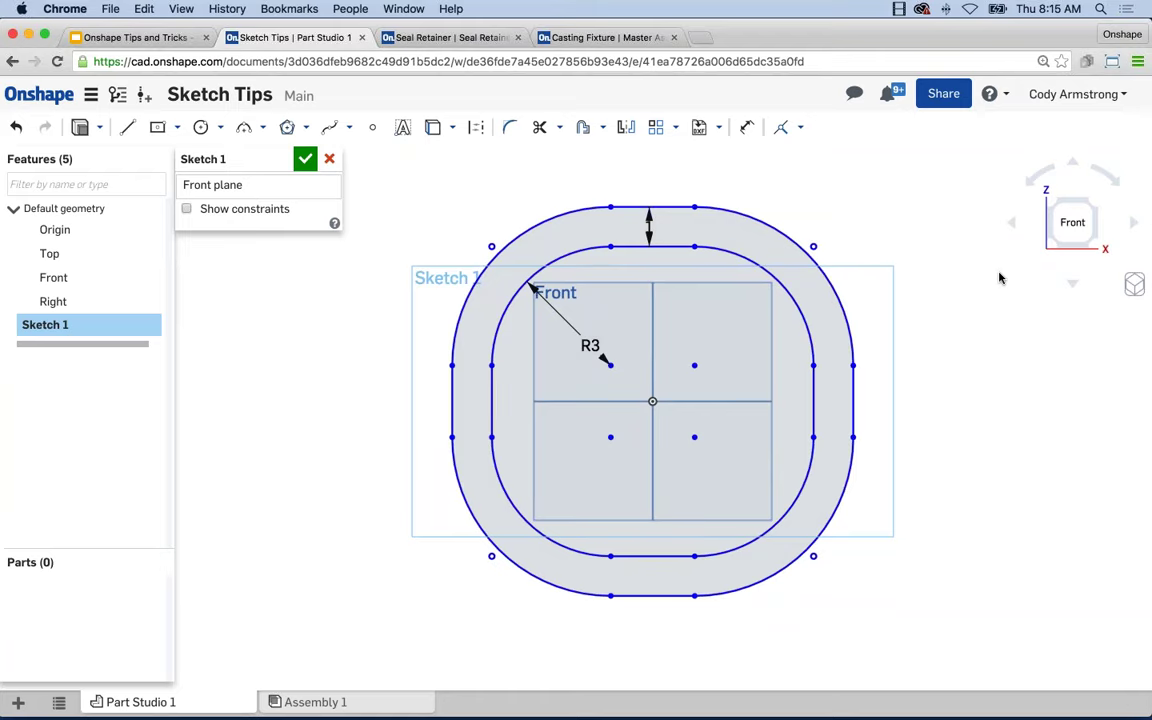
pyautogui.scroll(-2, 1000, 276)
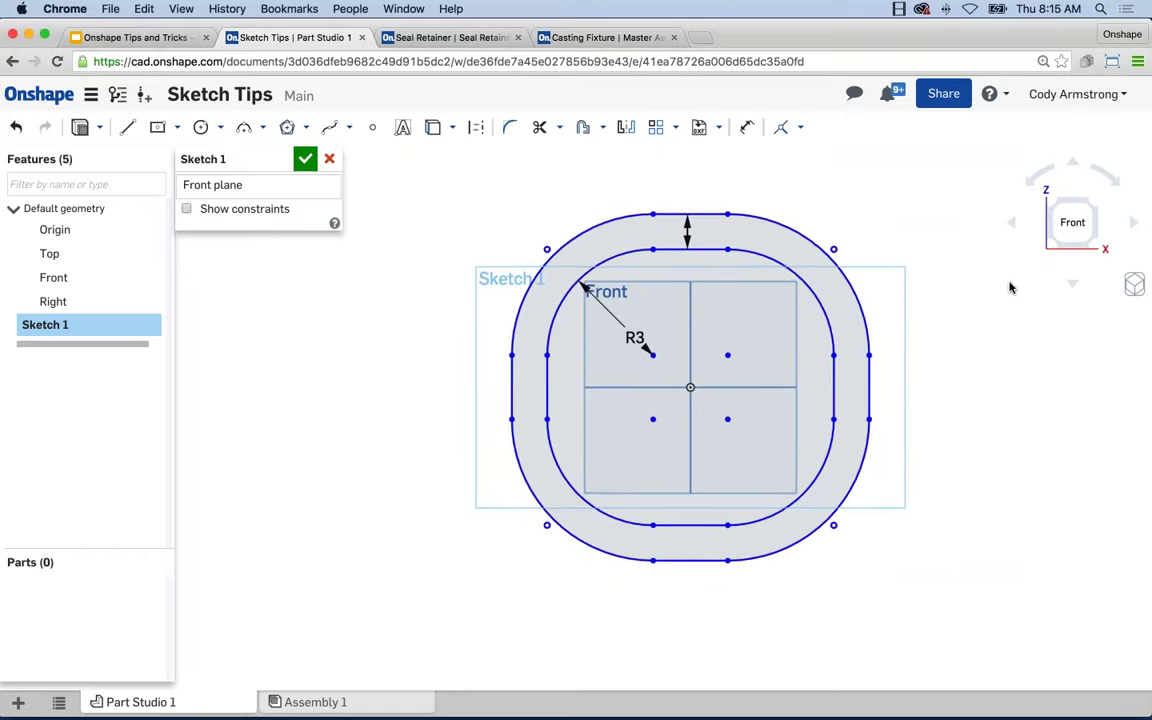
pyautogui.moveTo(1010, 288)
pyautogui.mouseDown(button='middle')
pyautogui.moveTo(941, 265)
pyautogui.moveTo(957, 290)
pyautogui.mouseUp(button='middle')
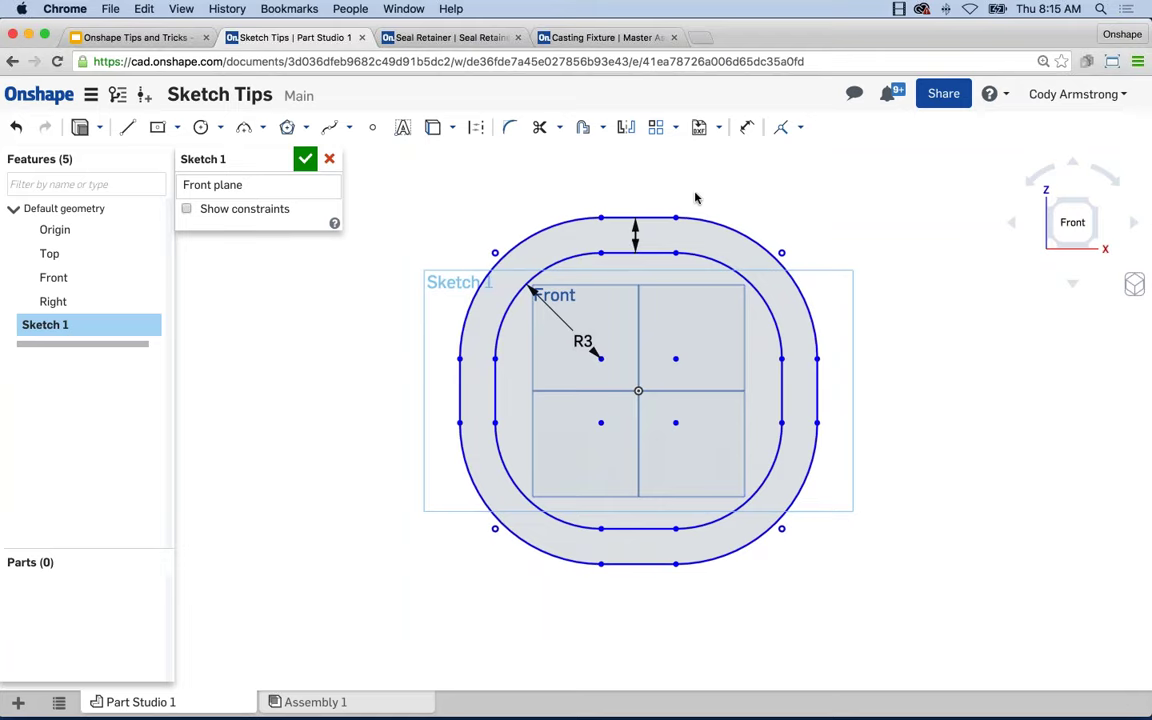
pyautogui.click(186, 210)
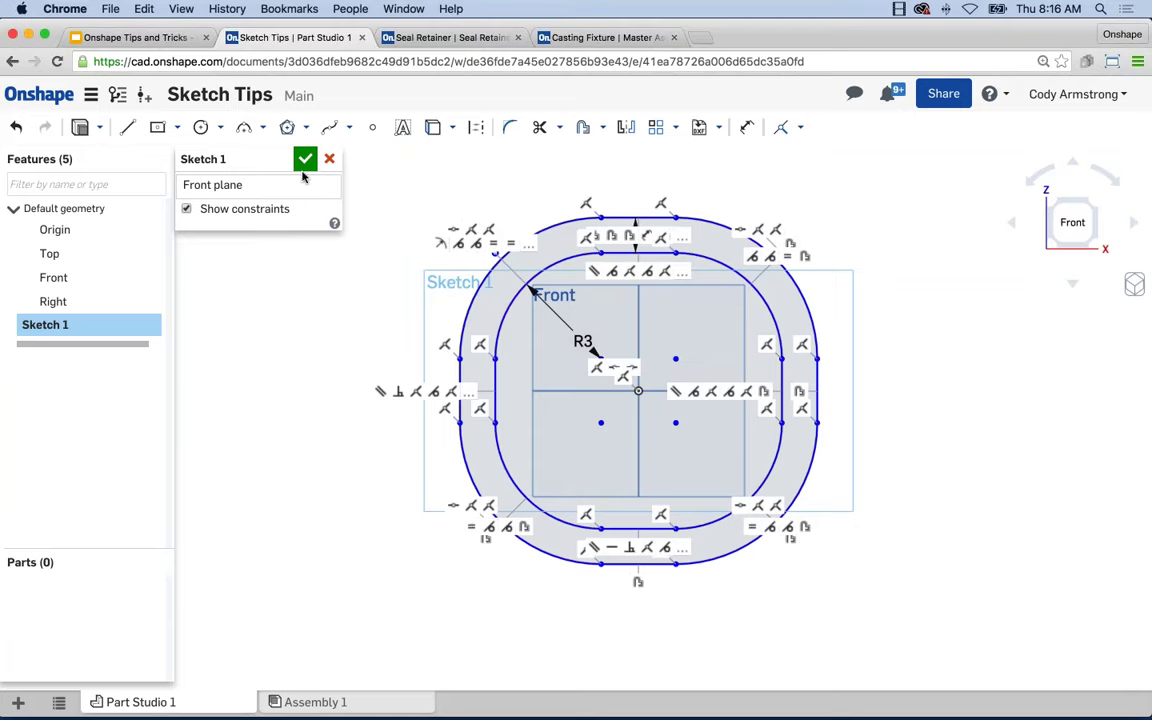
pyautogui.click(186, 210)
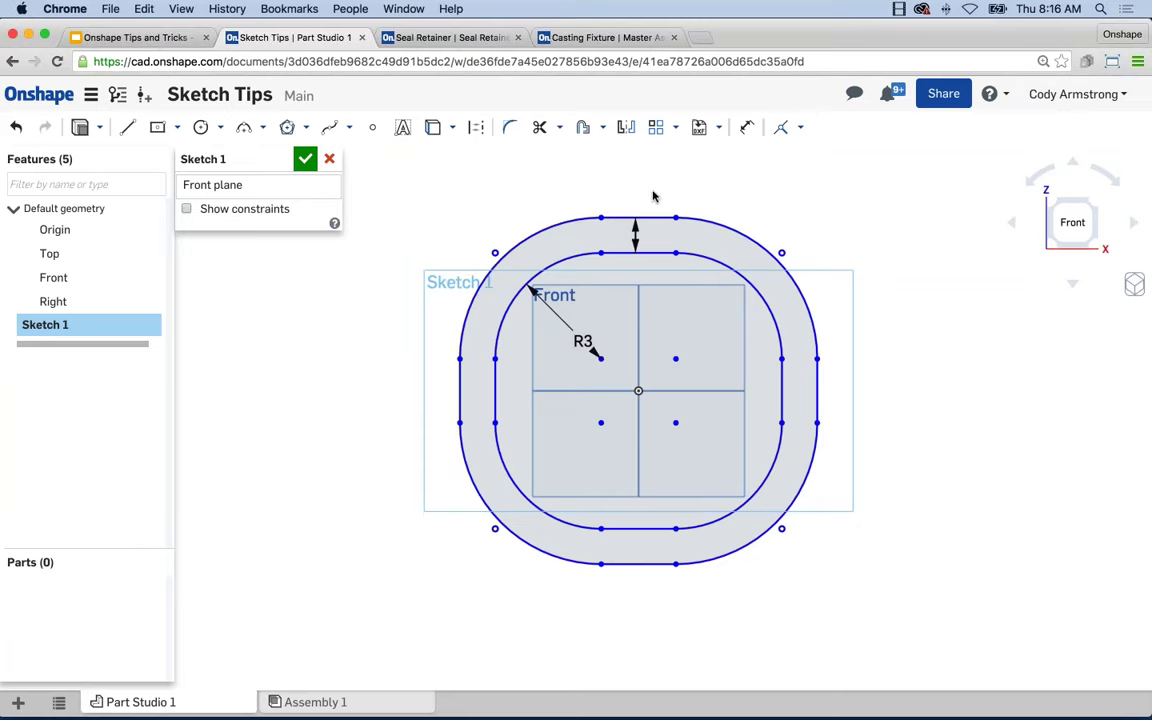
# Constrain the outer and inner top lines of the band as an offset.
pyautogui.click(650, 219)
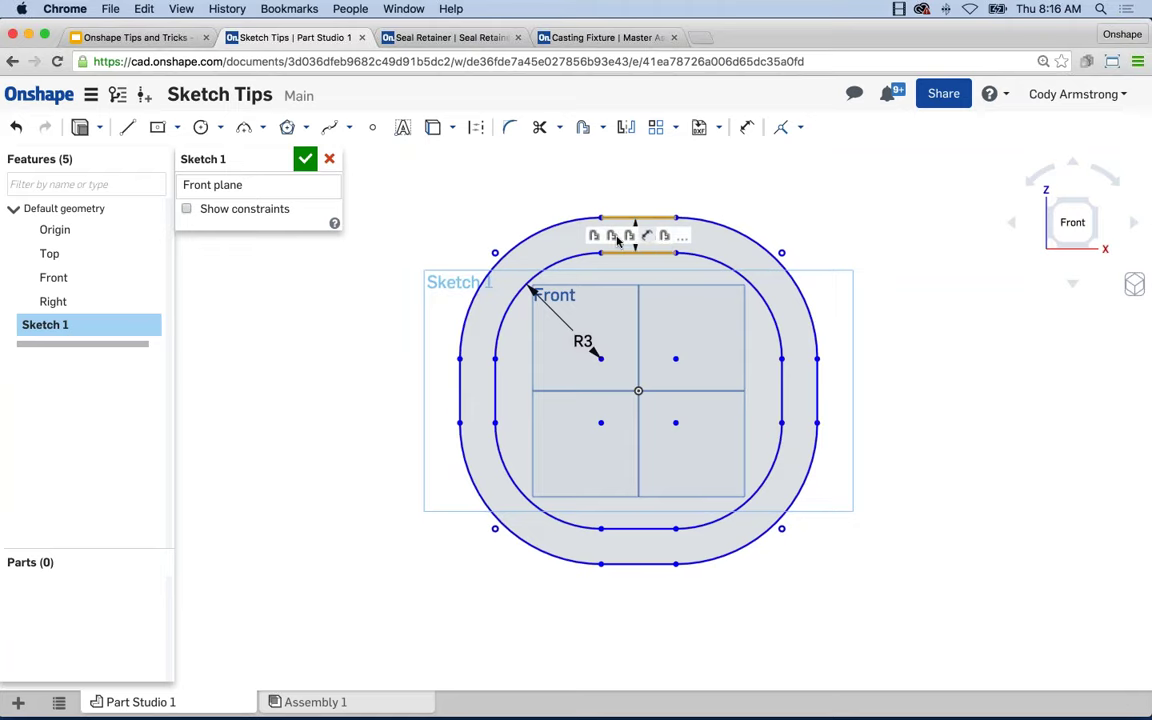
pyautogui.click(609, 236)
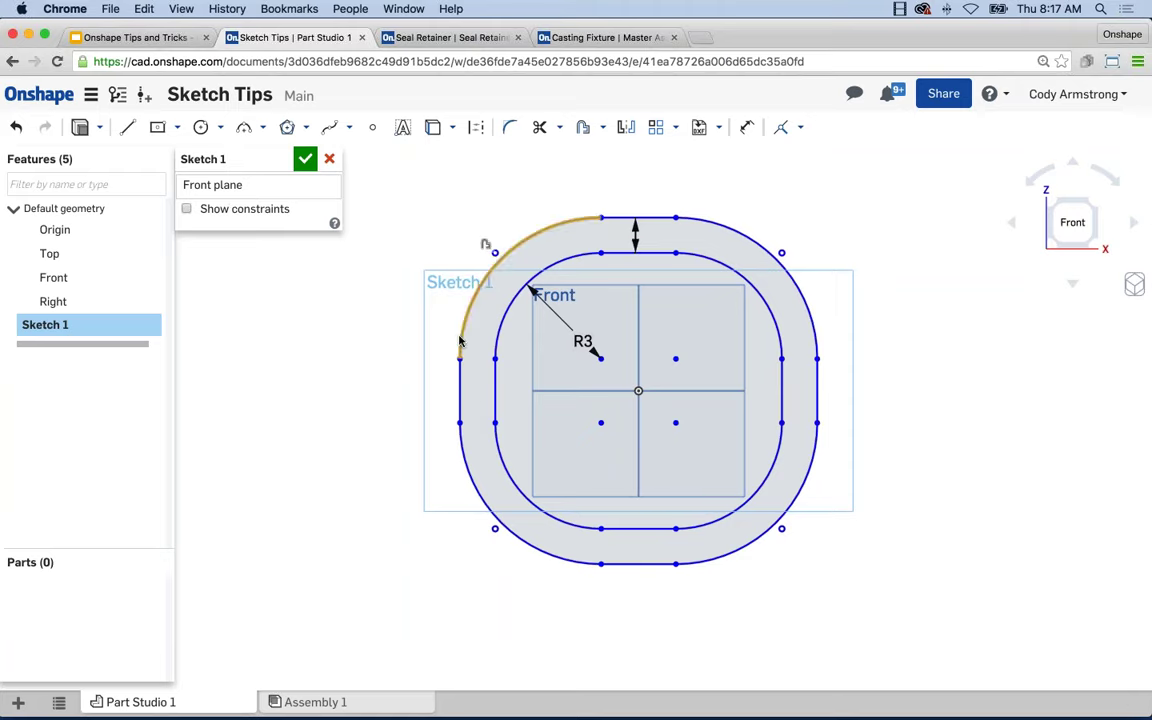
pyautogui.click(620, 255)
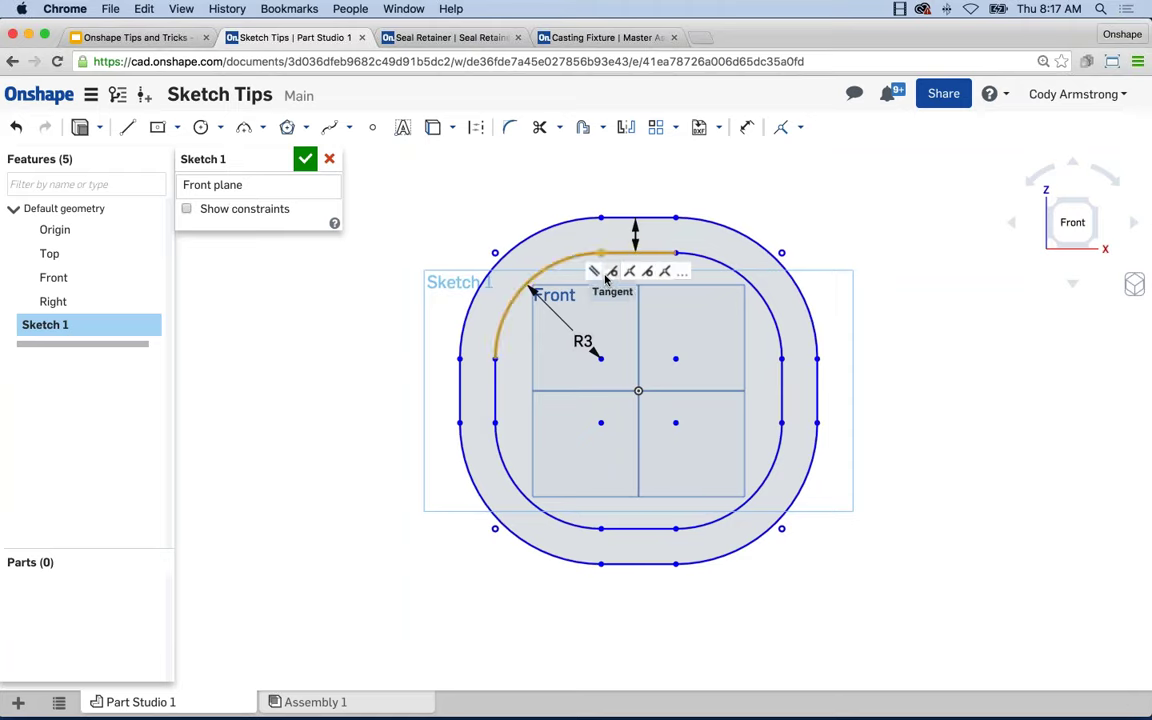
# Return the sketch to an upright Front view and zoom to fit.
pyautogui.click(1040, 177)
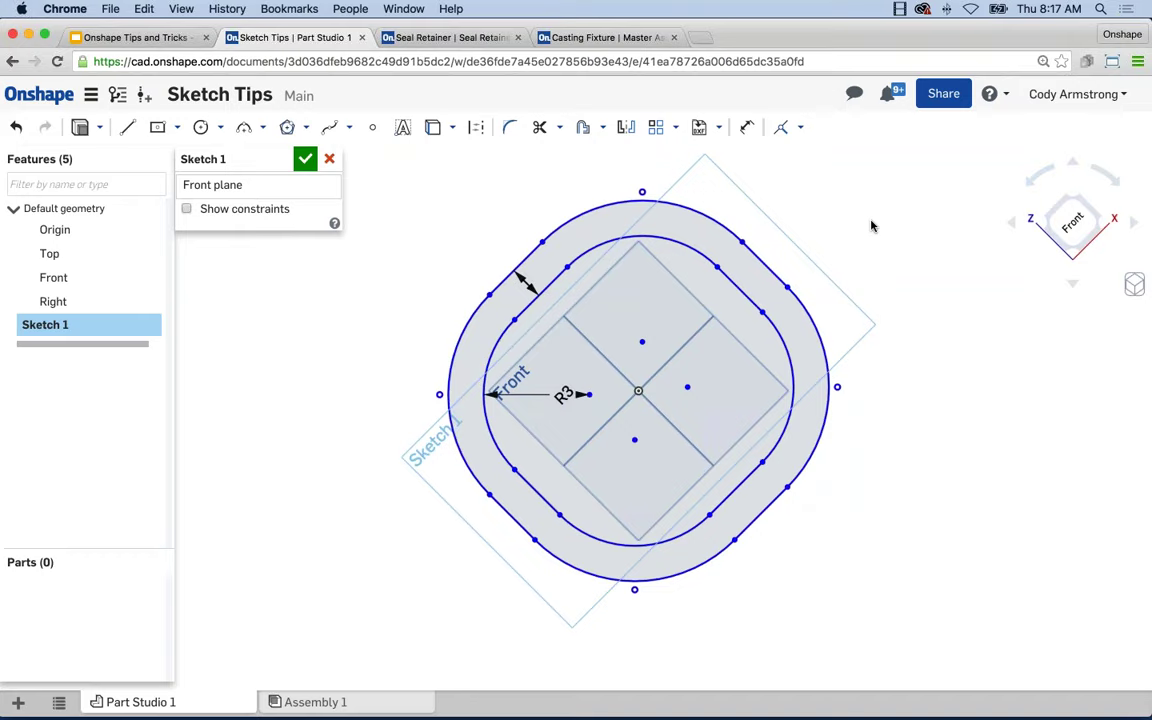
pyautogui.click(1108, 177)
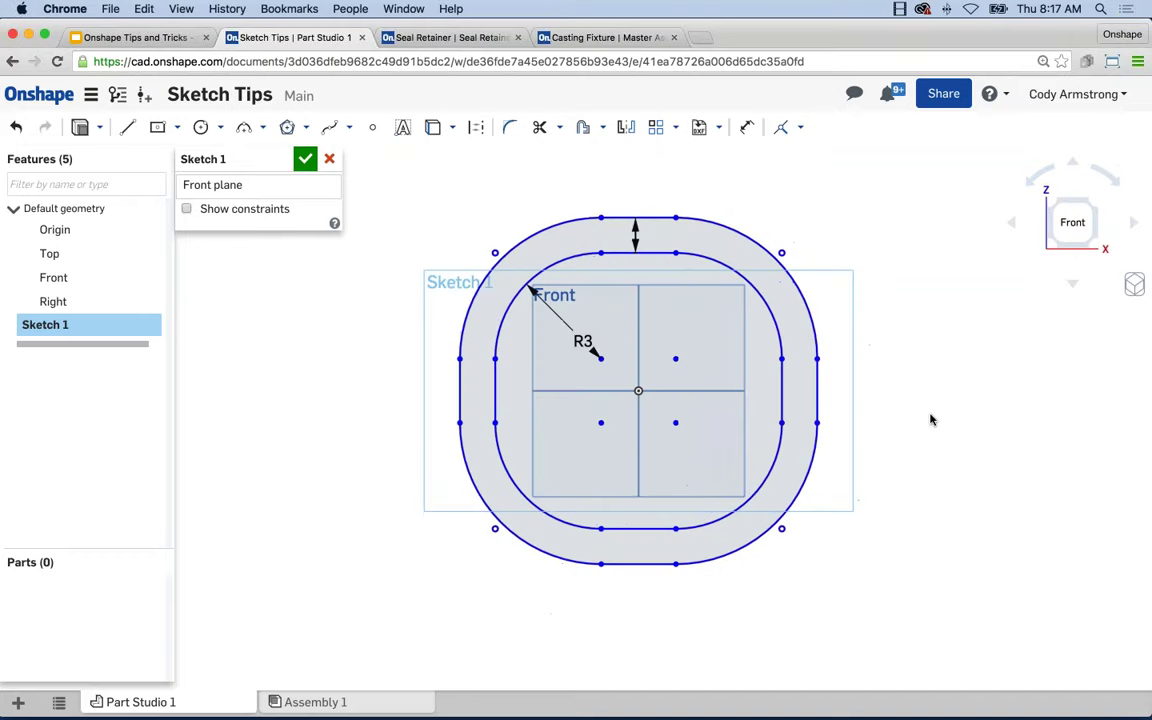
pyautogui.press('f')
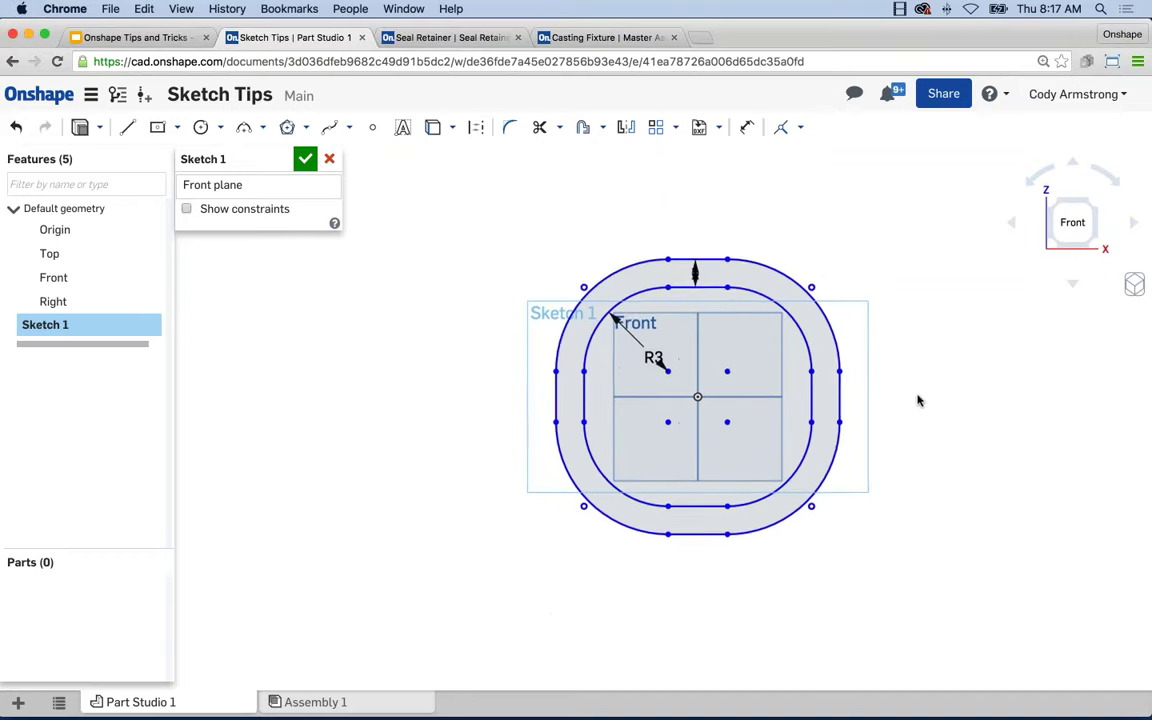
# Draw a centre-point circle above and left of the rounded profile.
pyautogui.click(200, 127)
pyautogui.click(558, 265)
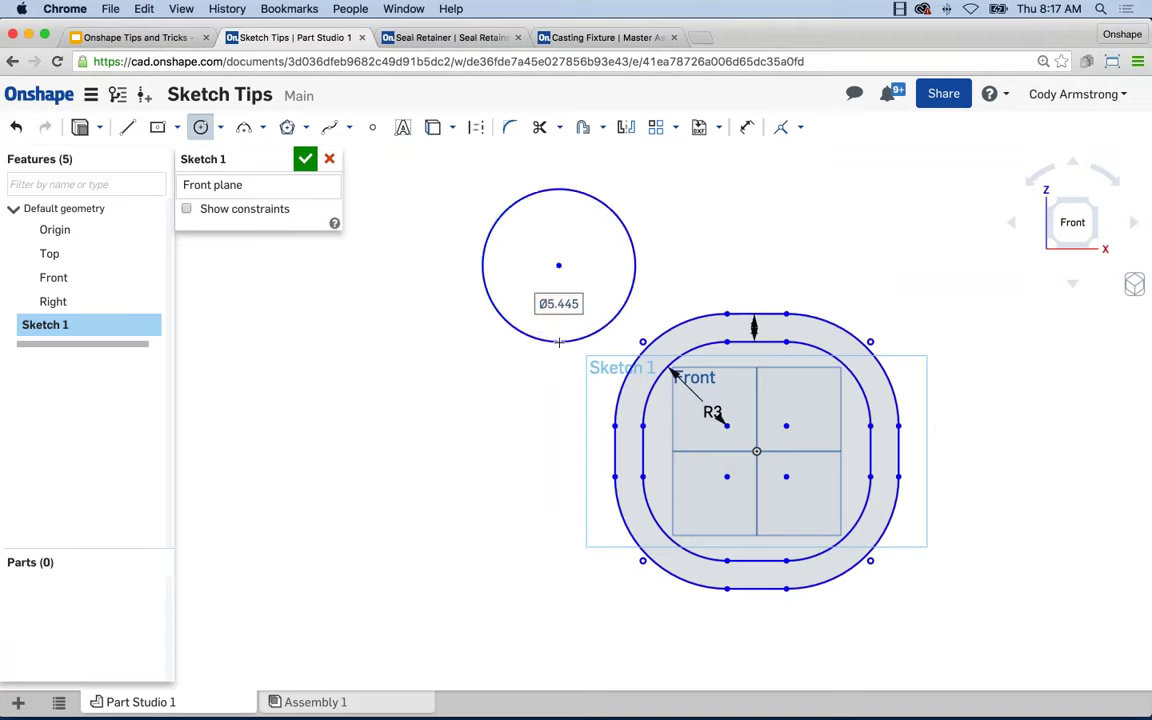
pyautogui.click(560, 340)
pyautogui.scroll(-3, 520, 318)
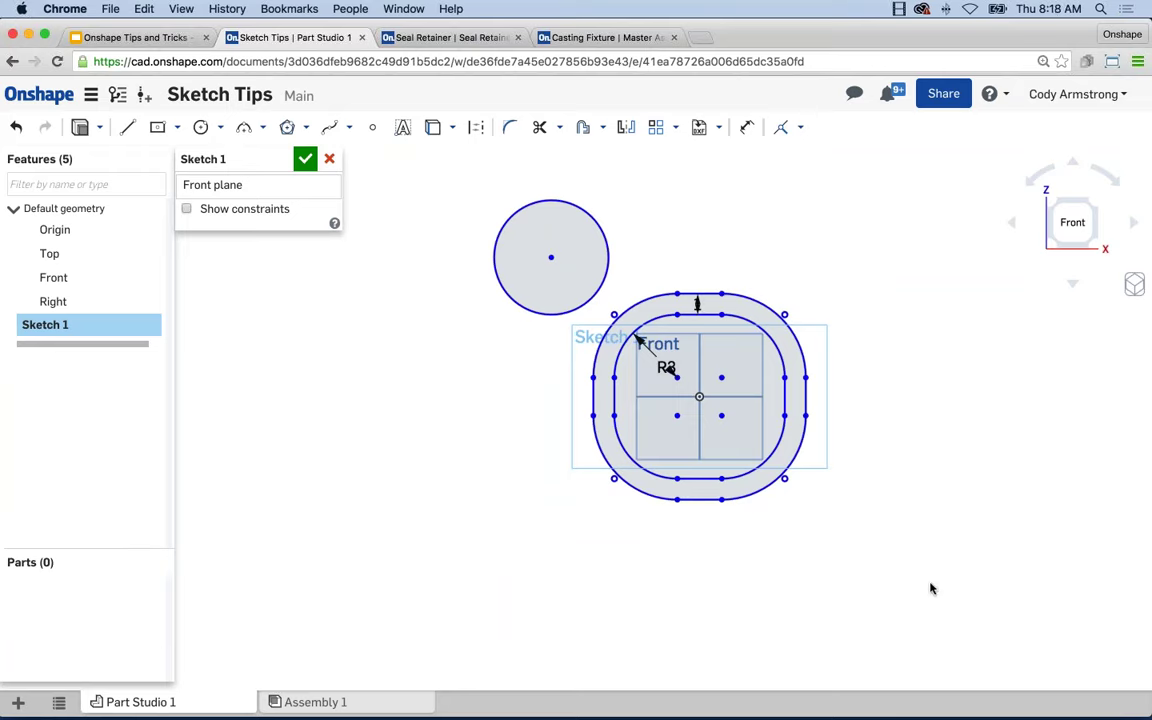
# Select the inner top edge, clear it, then window-select the sketch geometry.
pyautogui.click(700, 315)
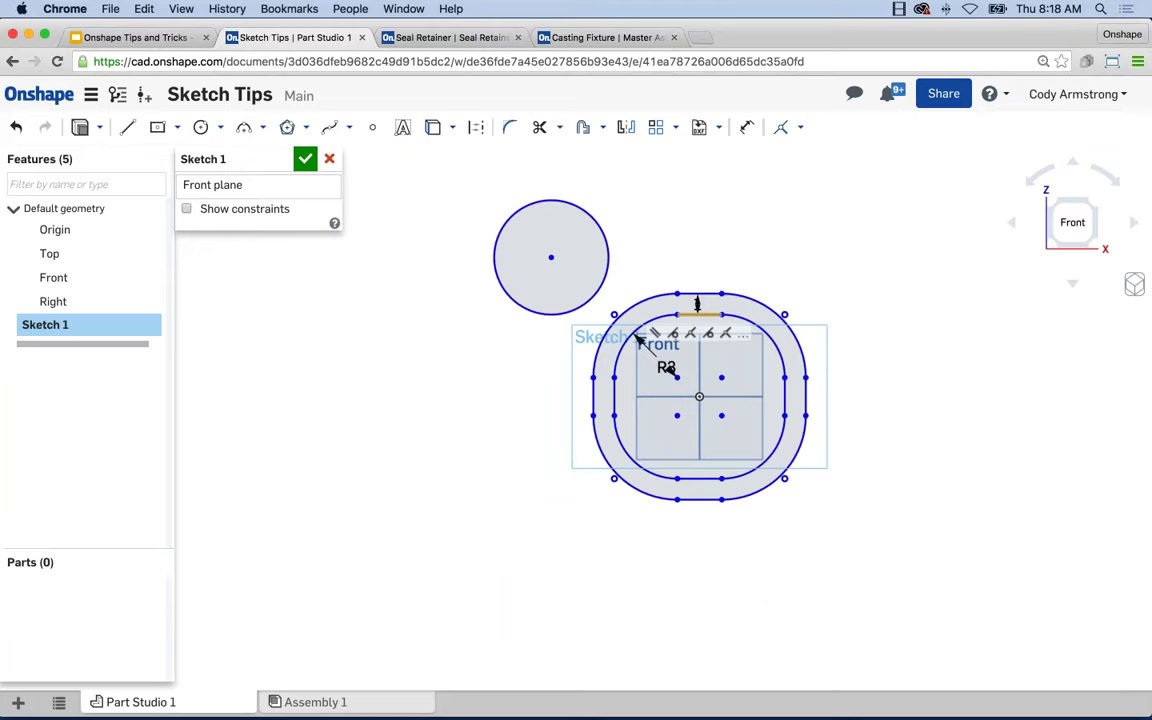
pyautogui.click(846, 442)
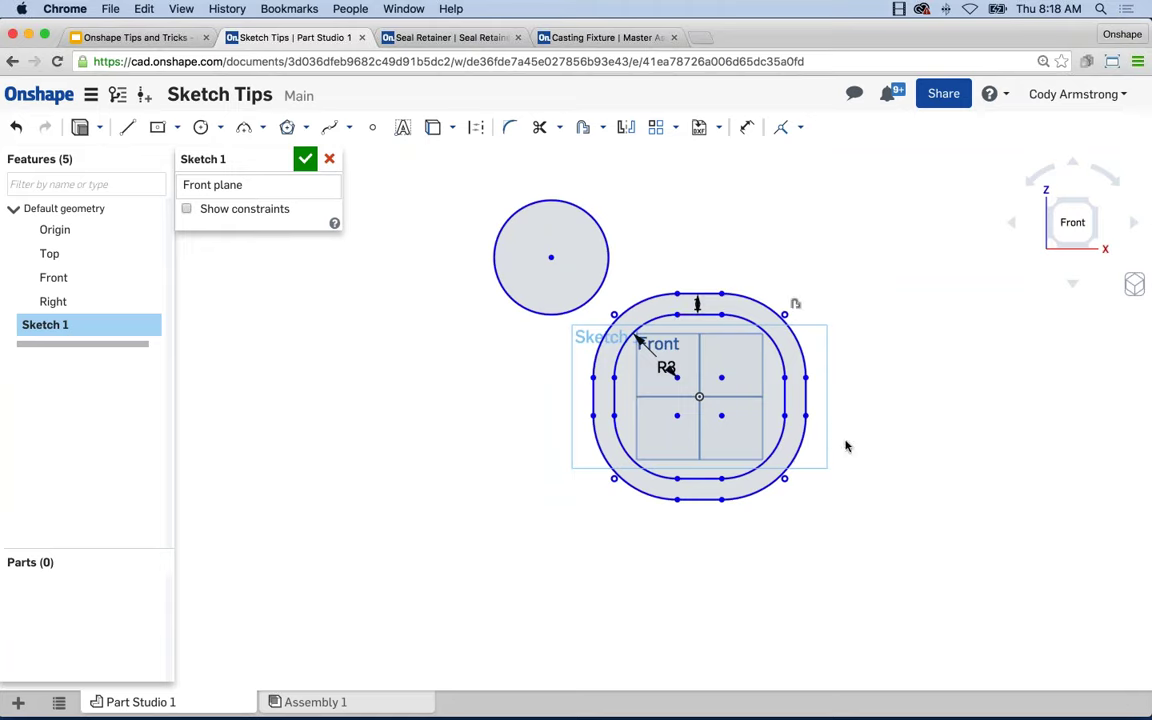
pyautogui.moveTo(921, 618)
pyautogui.mouseDown()
pyautogui.moveTo(653, 334)
pyautogui.moveTo(573, 280)
pyautogui.moveTo(913, 596)
pyautogui.moveTo(716, 387)
pyautogui.moveTo(564, 256)
pyautogui.mouseUp()
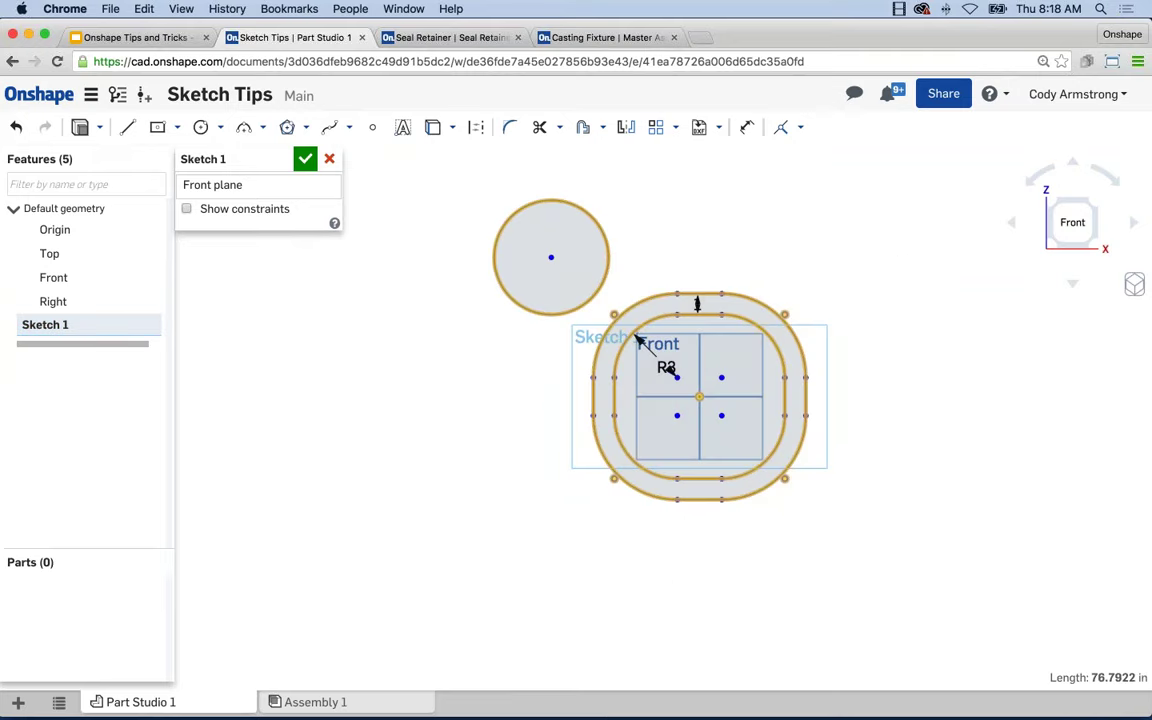
# Practise window and crossing box selections on the sketch entities.
pyautogui.click(880, 614)
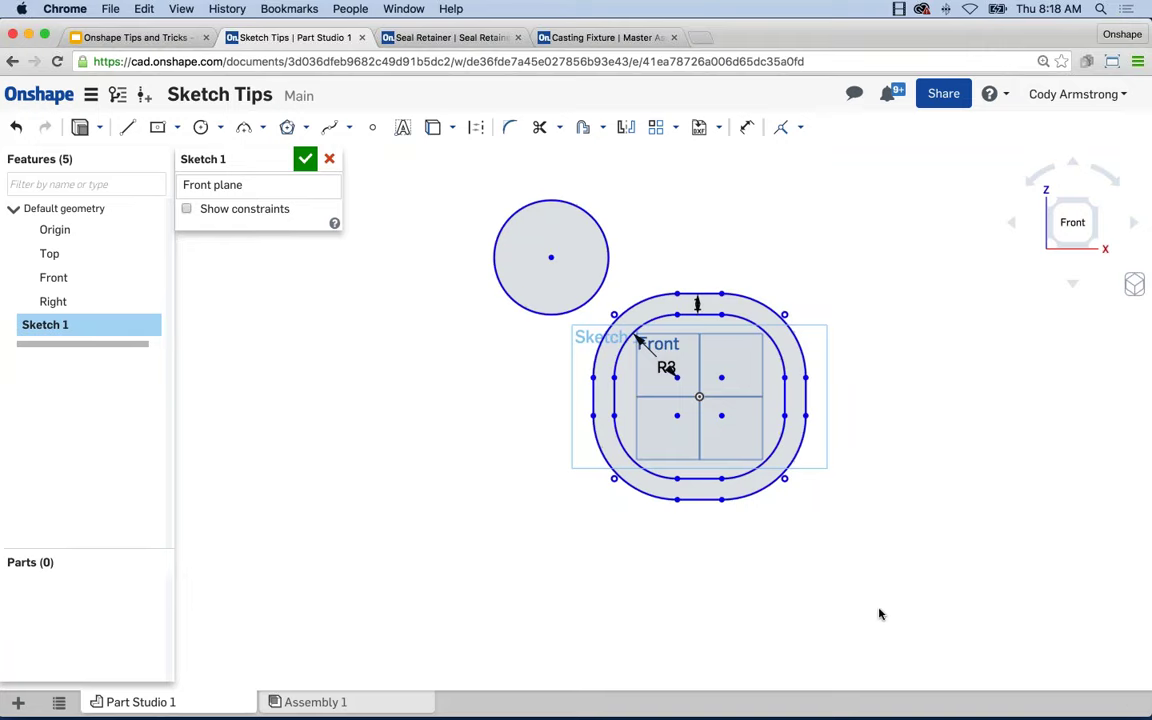
pyautogui.moveTo(892, 618)
pyautogui.mouseDown()
pyautogui.moveTo(609, 352)
pyautogui.moveTo(491, 160)
pyautogui.moveTo(551, 256)
pyautogui.mouseUp()
pyautogui.moveTo(361, 630)
pyautogui.mouseDown()
pyautogui.moveTo(560, 506)
pyautogui.moveTo(699, 239)
pyautogui.moveTo(704, 260)
pyautogui.mouseUp()
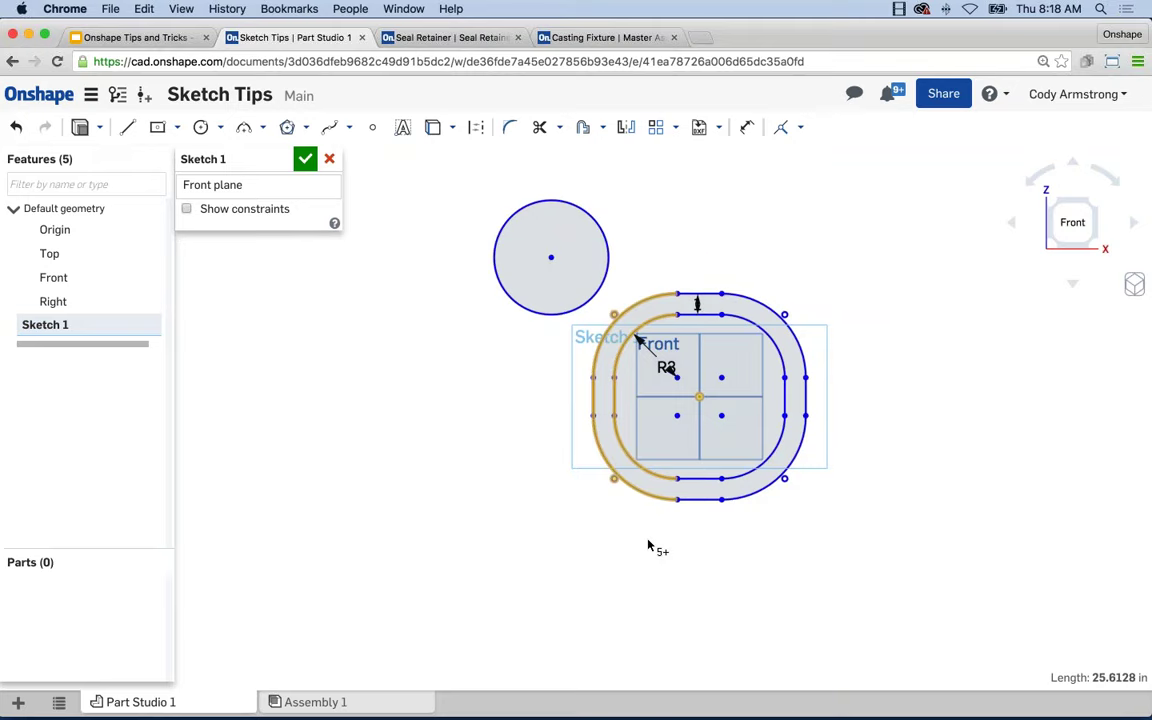
pyautogui.click(512, 512)
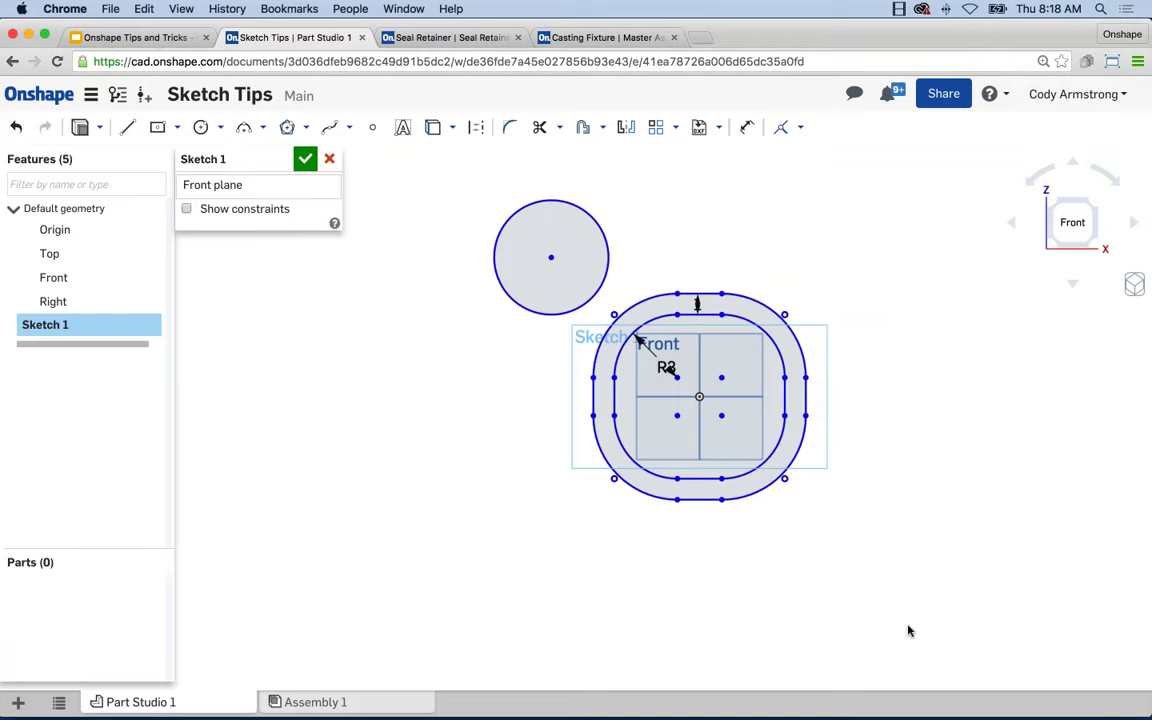
pyautogui.moveTo(907, 627); pyautogui.dragTo(558, 281)
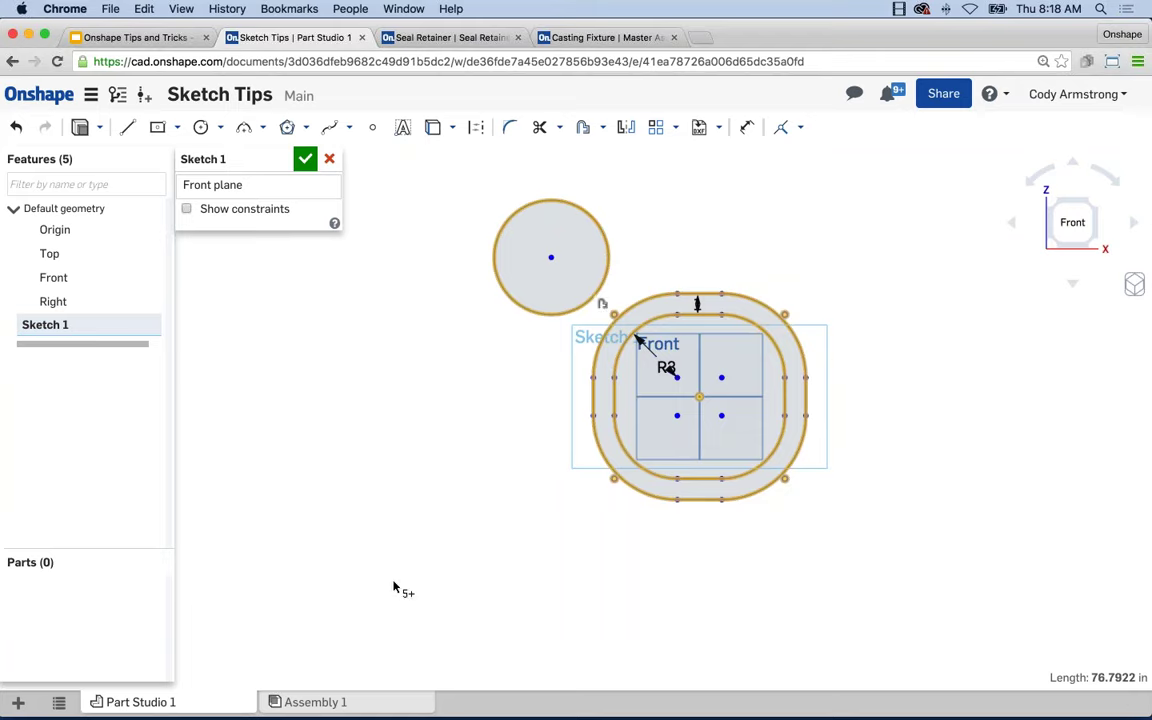
pyautogui.click(412, 608)
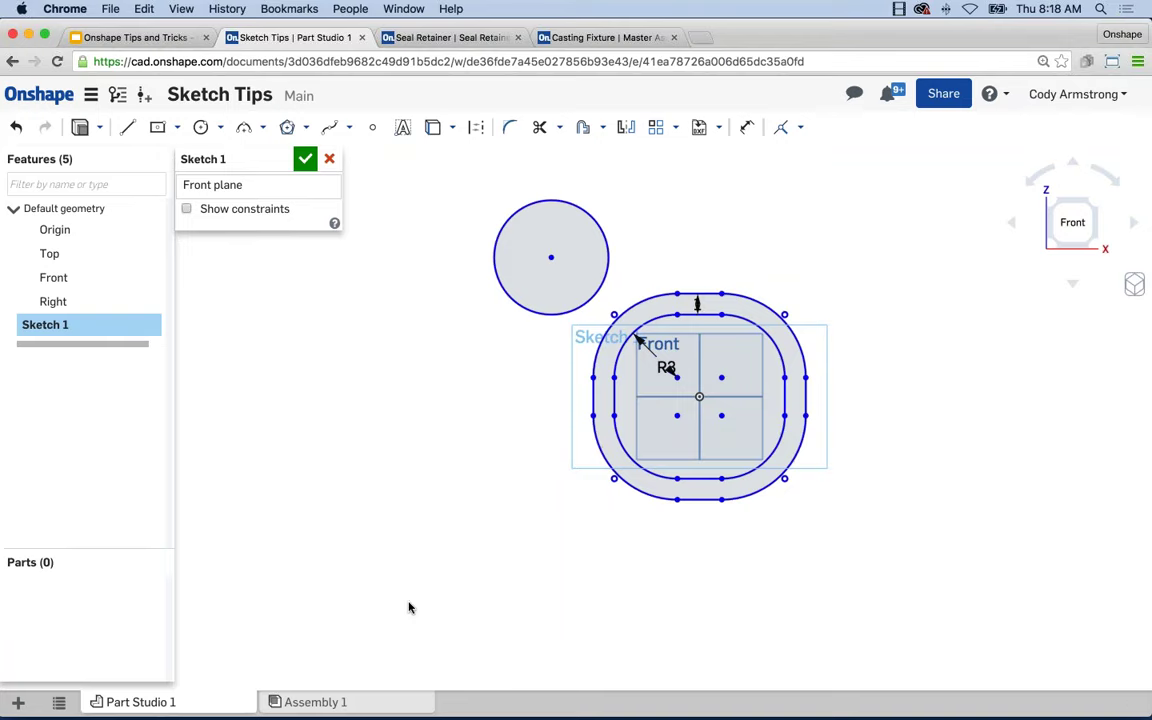
pyautogui.moveTo(410, 604); pyautogui.dragTo(745, 278)
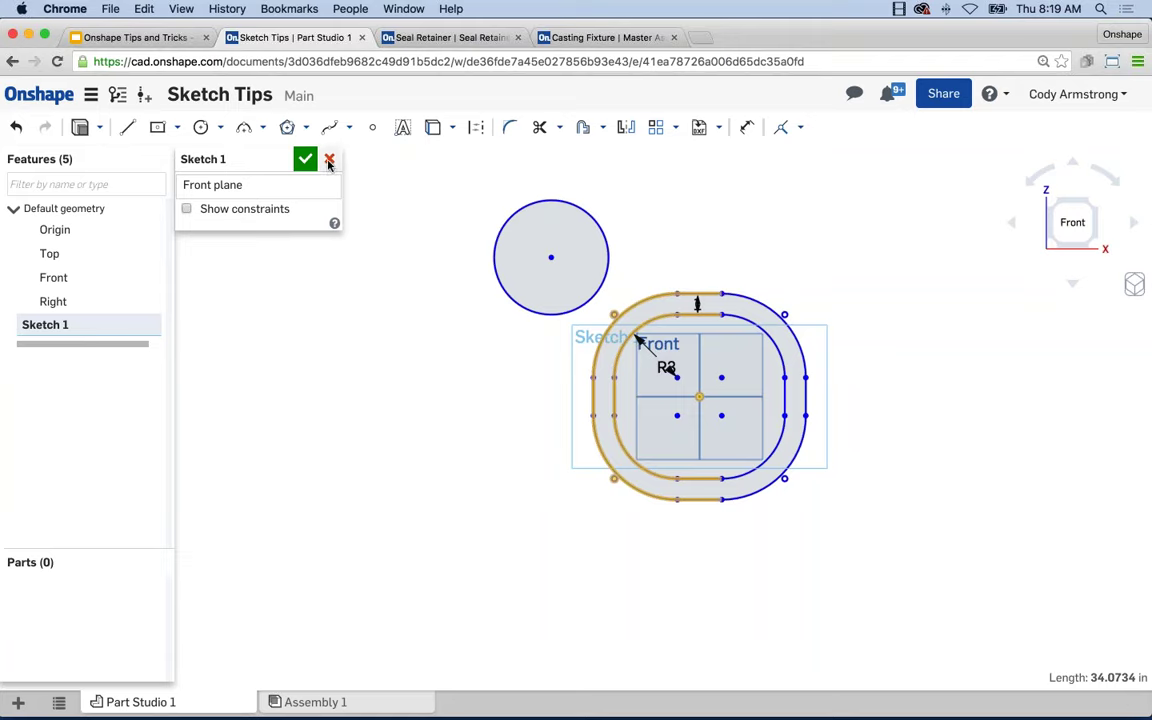
# Drag the circle onto the rounded profile and box-select all remaining geometry.
pyautogui.click(498, 288)
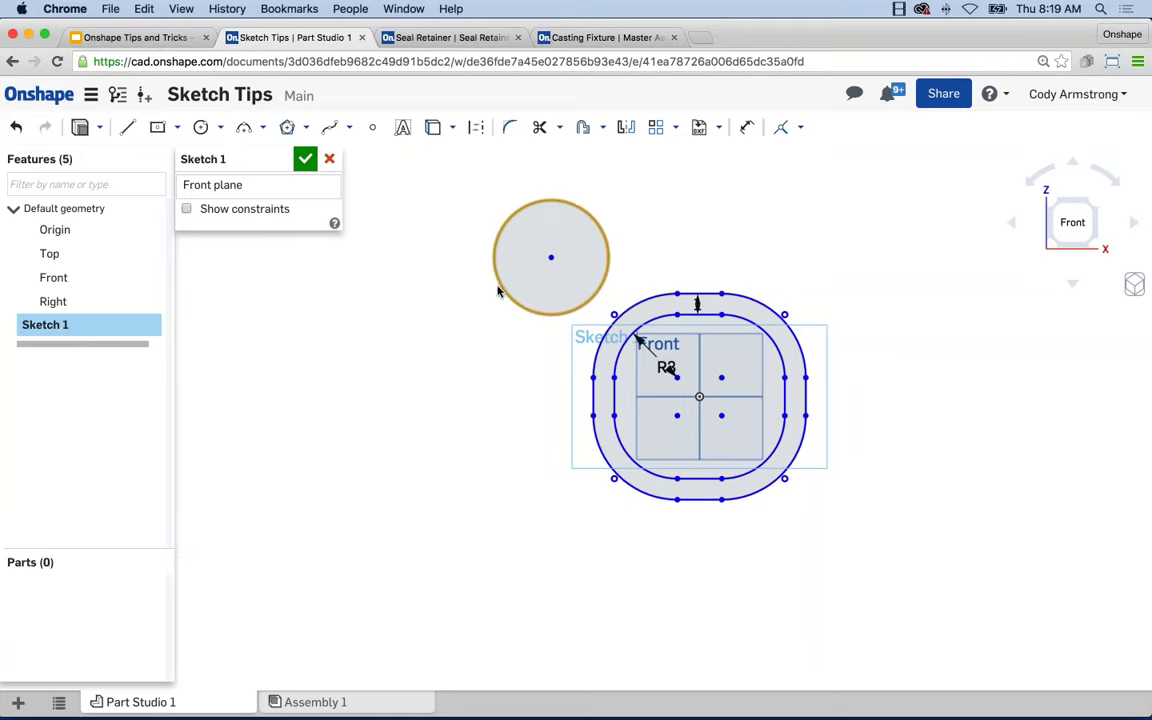
pyautogui.moveTo(498, 288)
pyautogui.mouseDown()
pyautogui.moveTo(602, 303)
pyautogui.moveTo(617, 329)
pyautogui.moveTo(785, 395)
pyautogui.mouseUp()
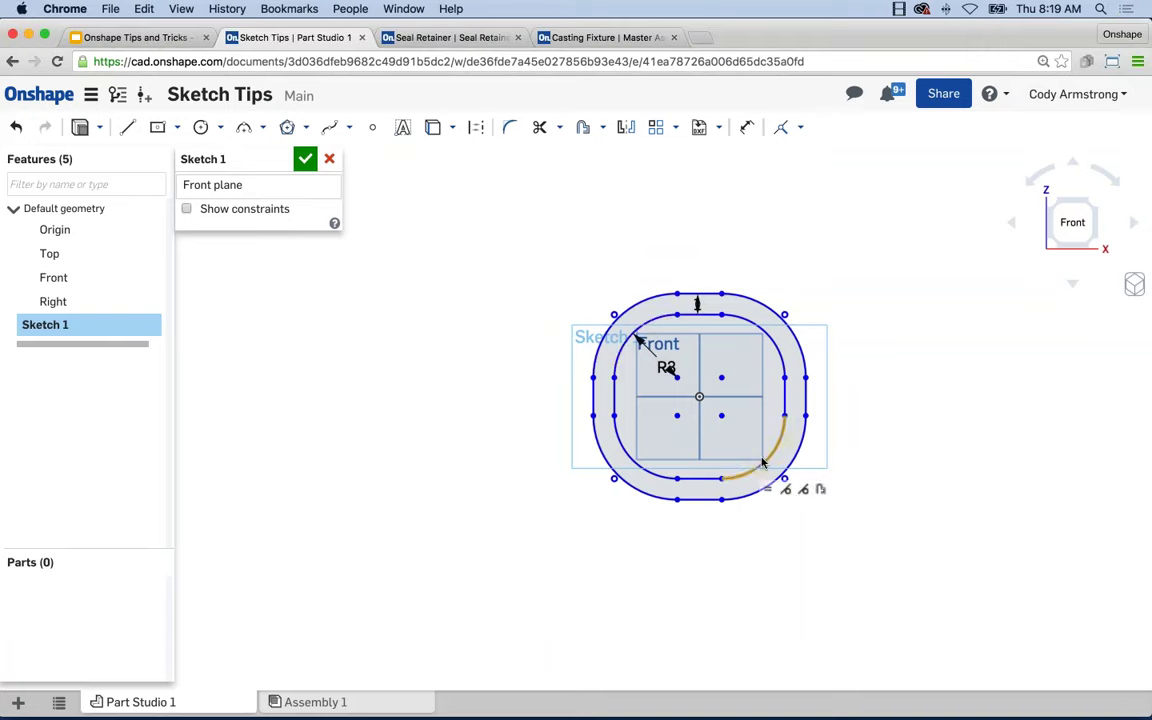
pyautogui.moveTo(879, 549)
pyautogui.mouseDown()
pyautogui.moveTo(545, 162)
pyautogui.moveTo(537, 216)
pyautogui.mouseUp()
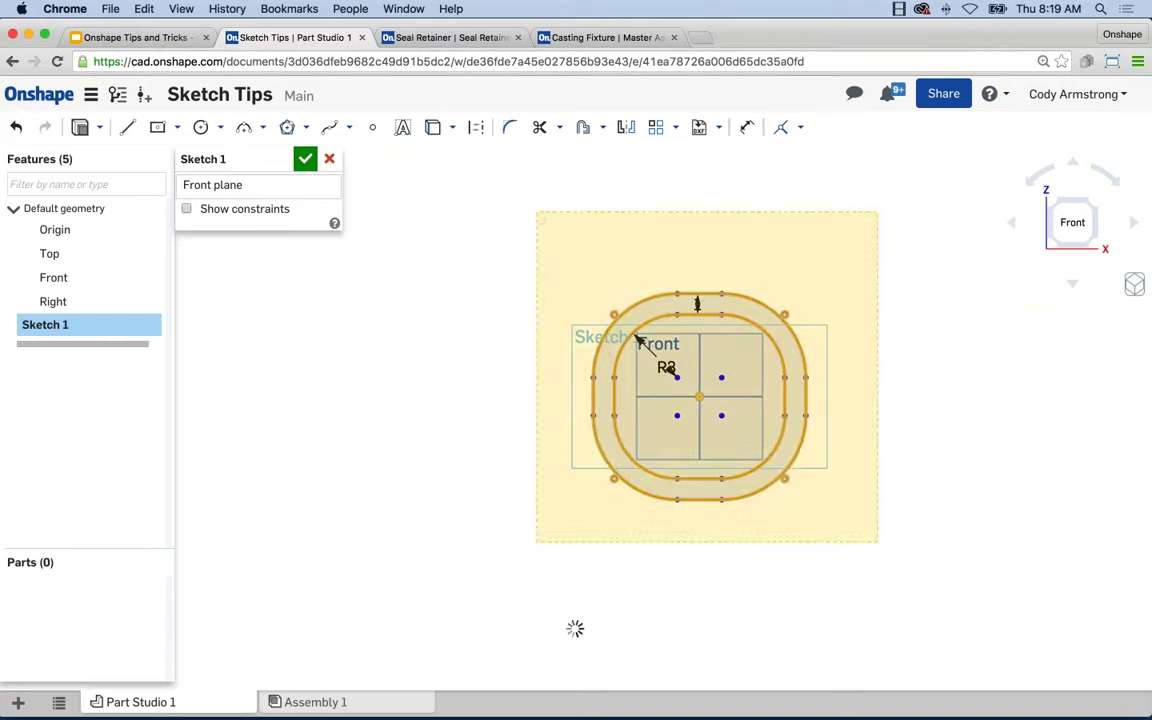
# Delete the rounded profile and band, then draw an ellipse centred on the origin.
pyautogui.press('Escape')
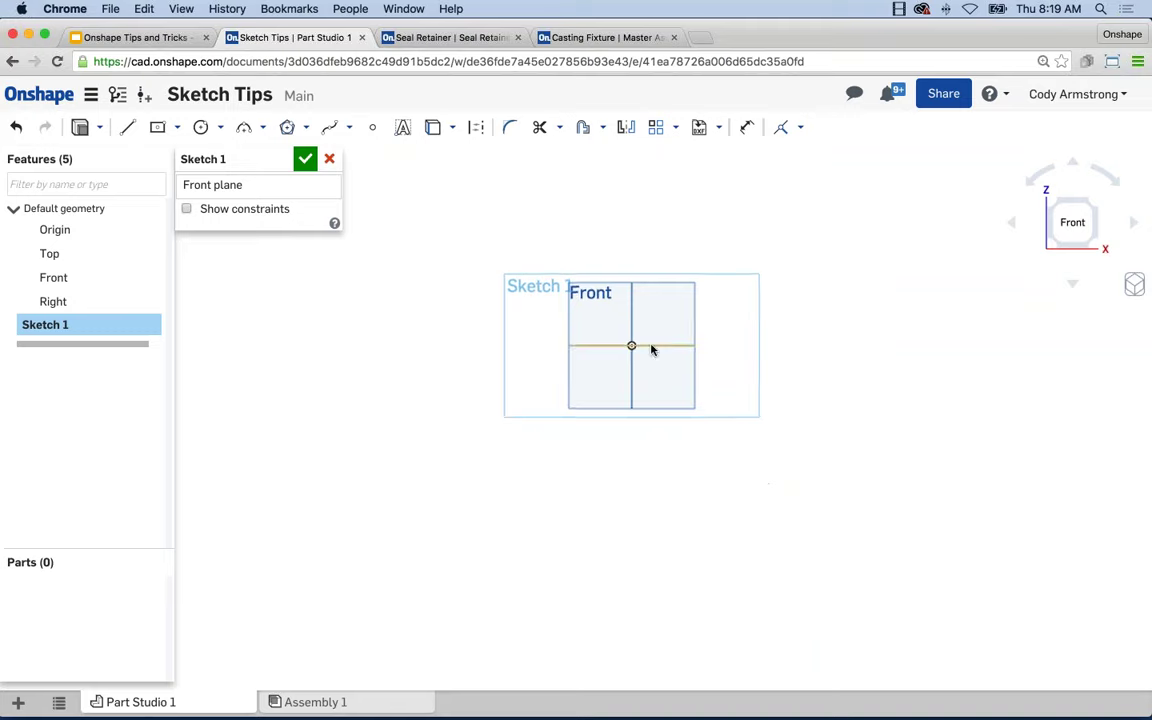
pyautogui.scroll(3, 615, 340)
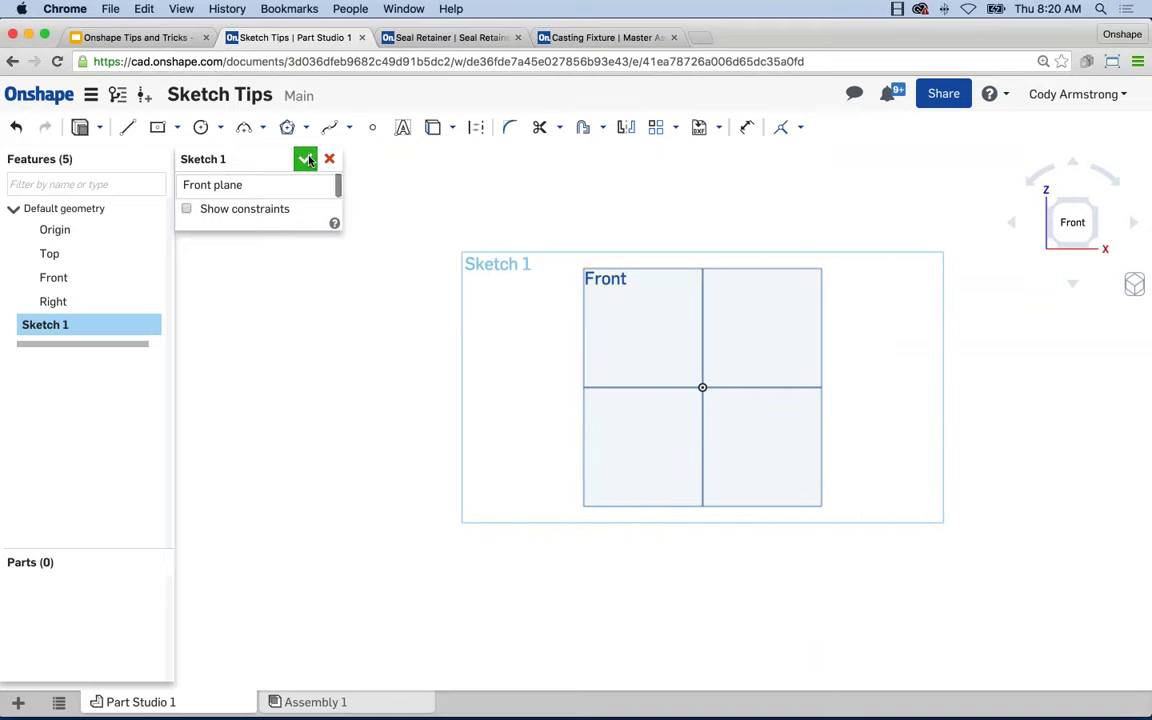
pyautogui.click(262, 127)
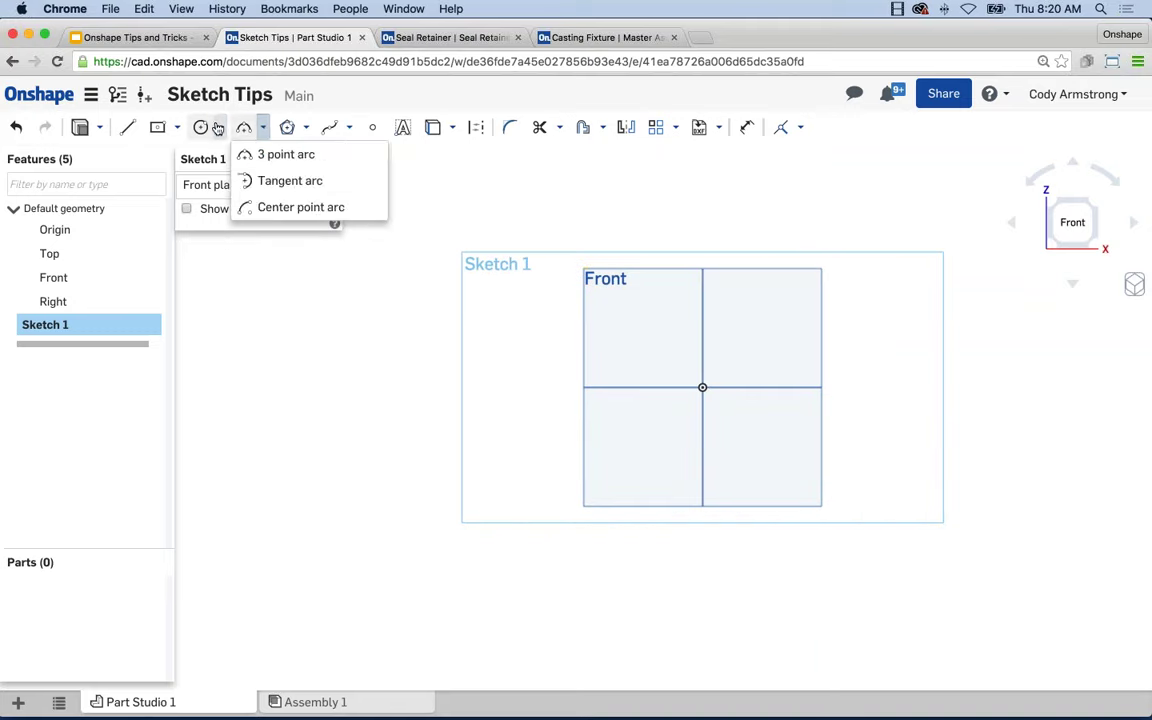
pyautogui.click(220, 127)
pyautogui.click(222, 208)
pyautogui.click(702, 387)
pyautogui.click(525, 390)
pyautogui.click(540, 335)
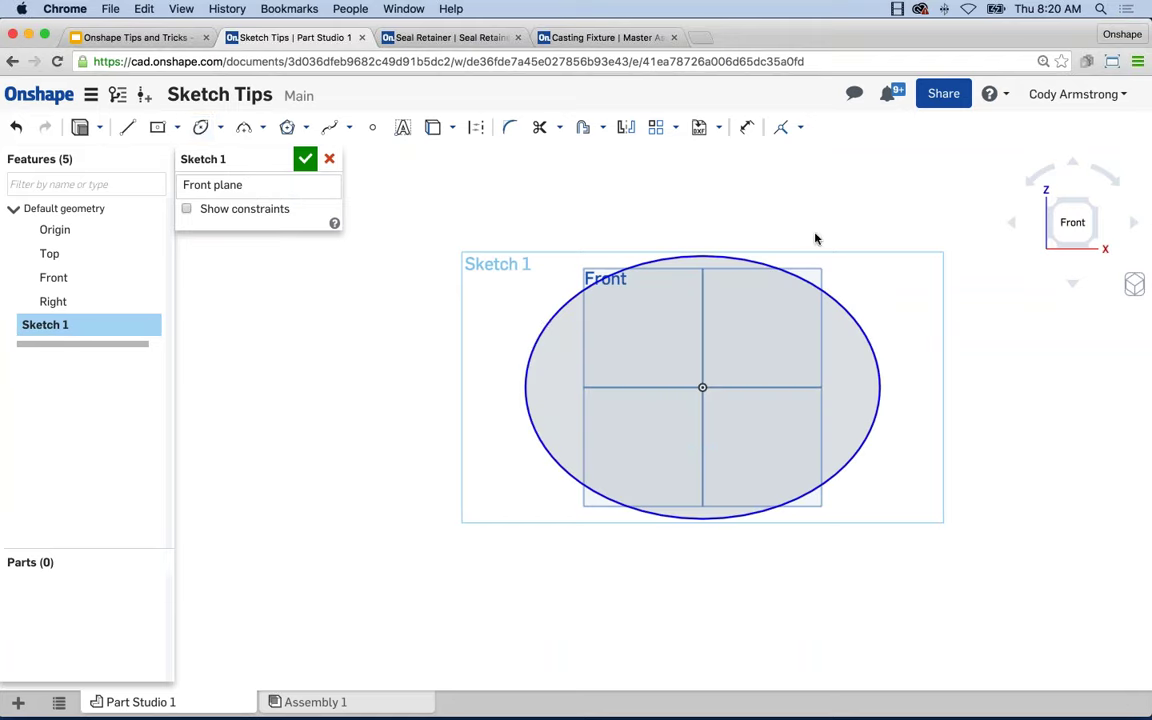
pyautogui.moveTo(836, 224)
pyautogui.mouseDown(button='right')
pyautogui.moveTo(789, 231)
pyautogui.moveTo(782, 249)
pyautogui.moveTo(781, 238)
pyautogui.mouseUp(button='right')
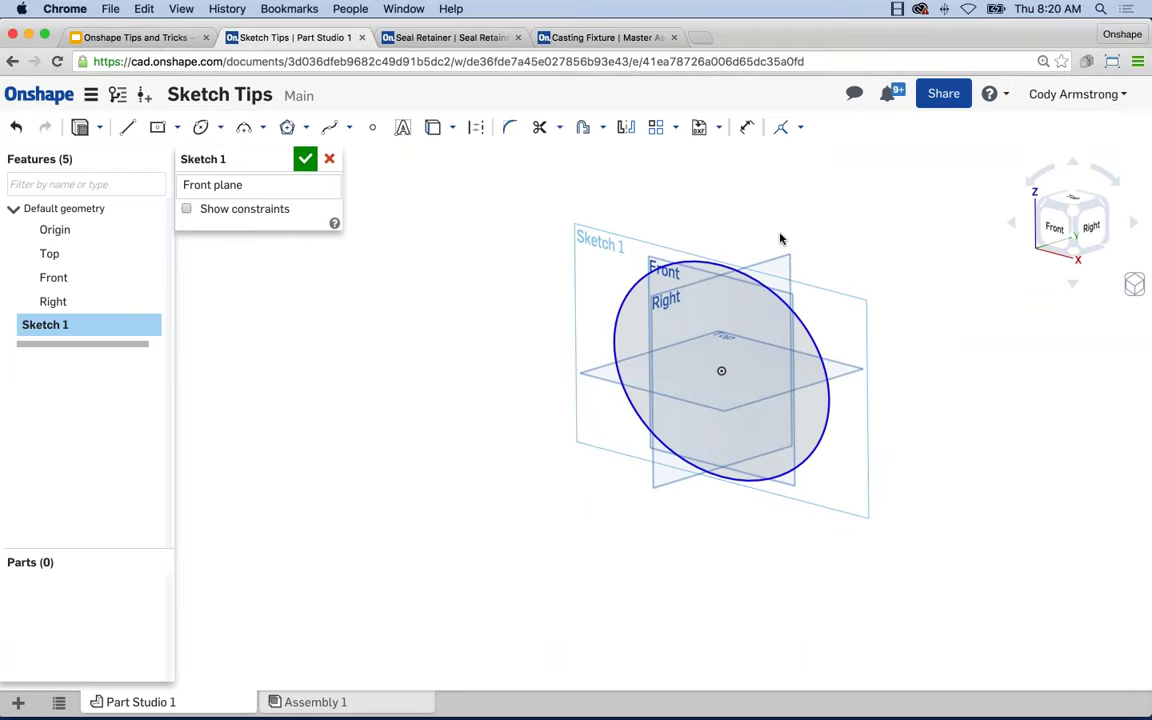
pyautogui.moveTo(781, 238); pyautogui.dragTo(781, 244, button='right')
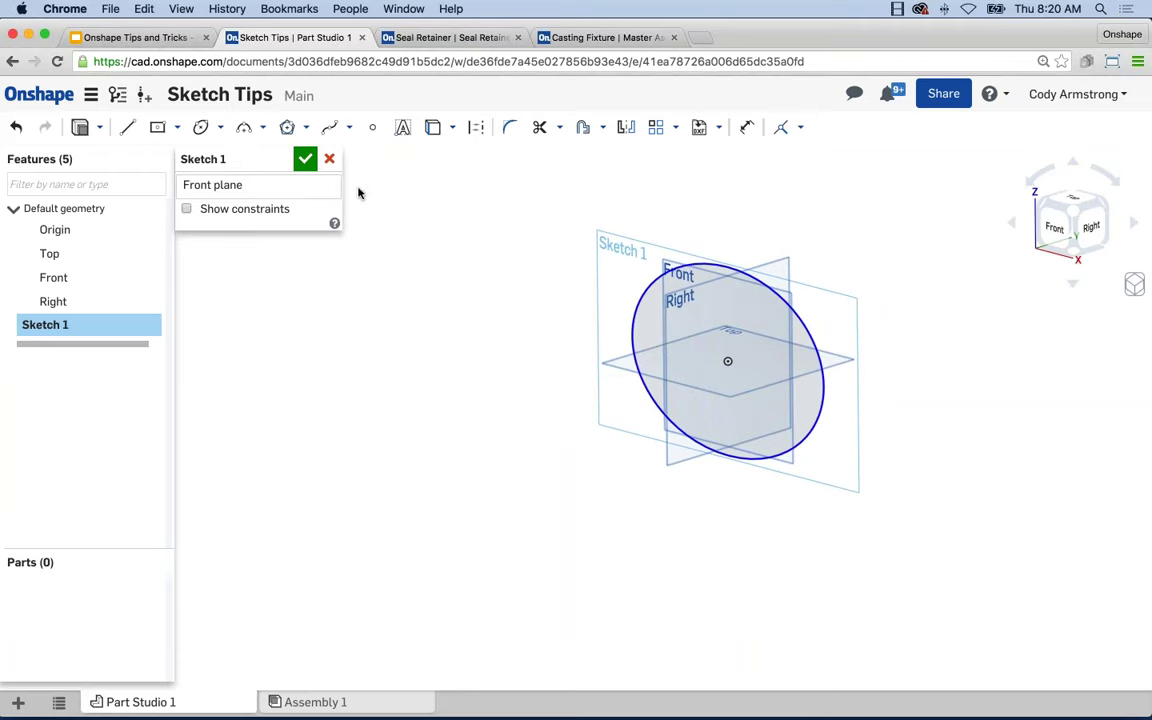
pyautogui.moveTo(566, 219); pyautogui.dragTo(508, 210, button='middle')
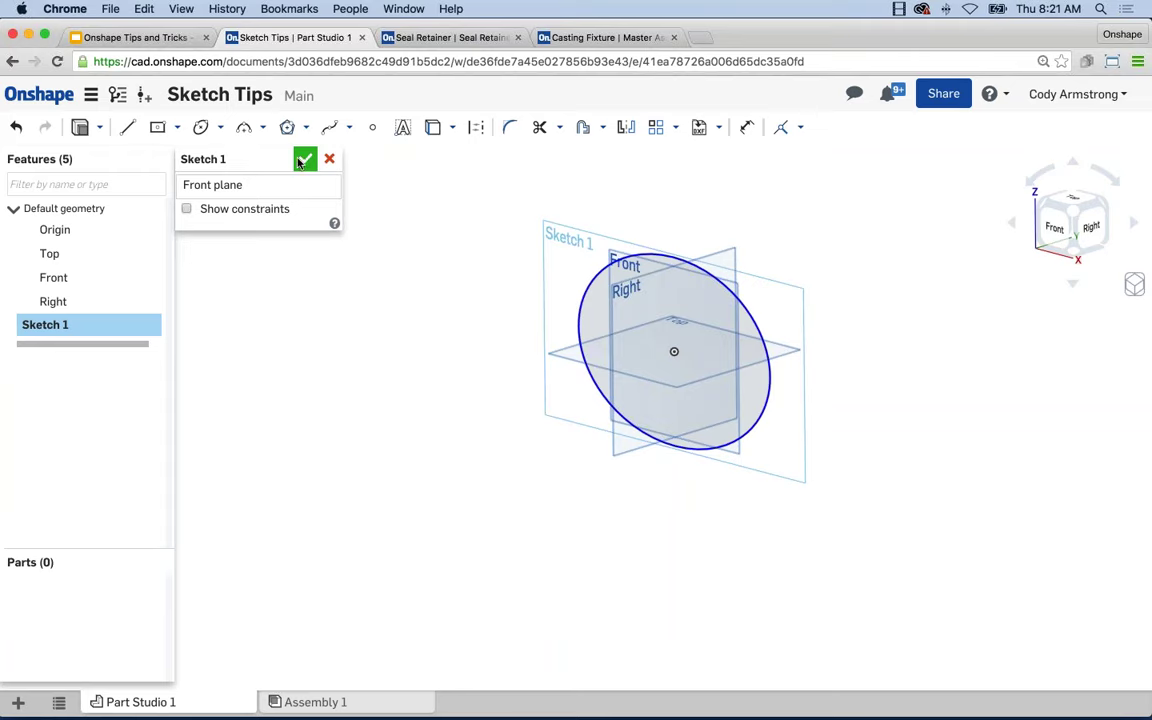
pyautogui.press('n')
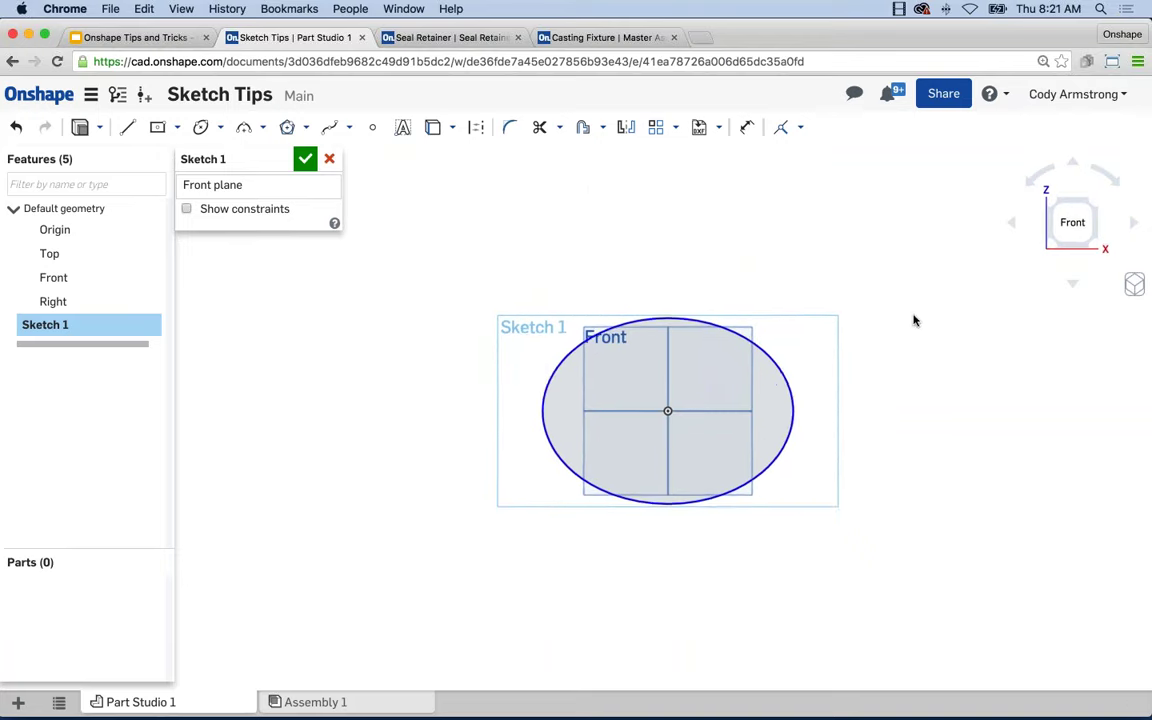
# Dimension the ellipse 8 wide and 5 tall, accept Sketch 1, and view isometric.
pyautogui.click(714, 325)
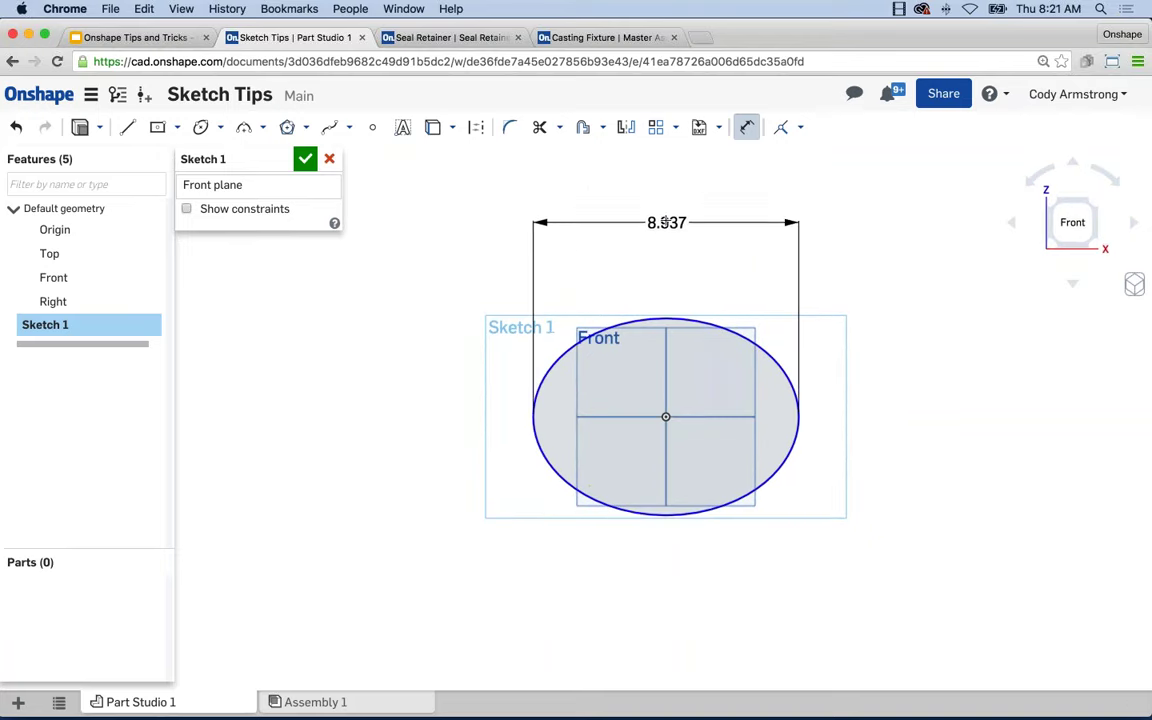
pyautogui.click(692, 220)
pyautogui.write('8')
pyautogui.press('Return')
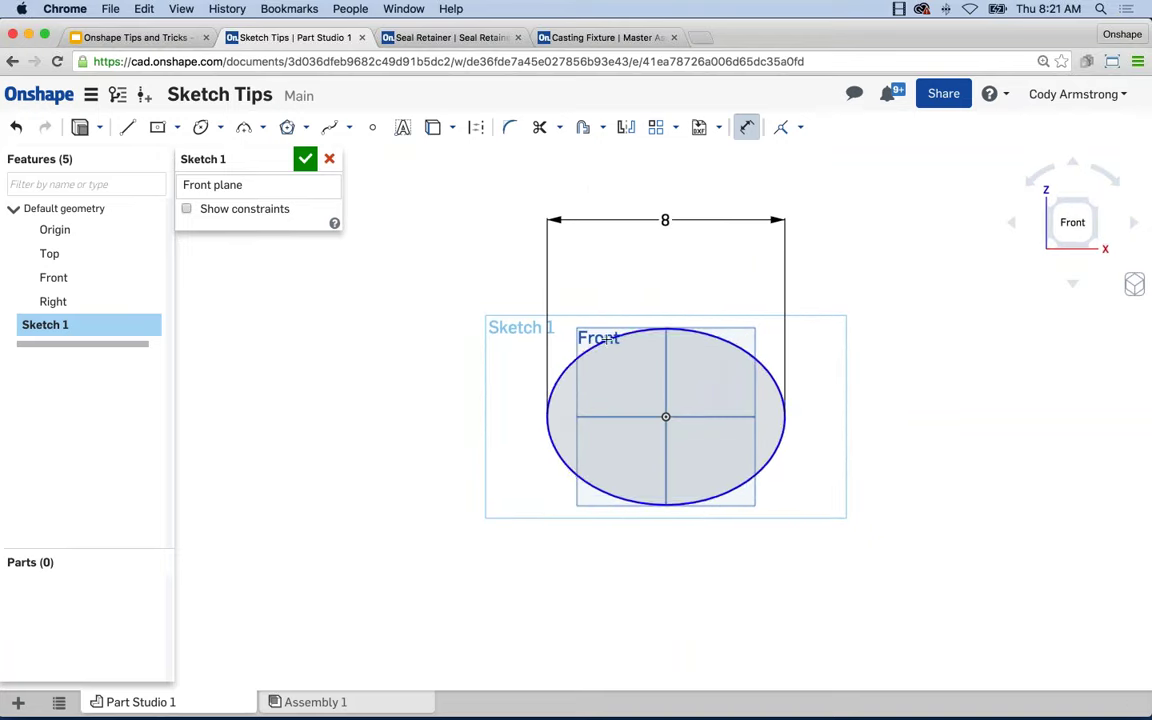
pyautogui.click(548, 400)
pyautogui.click(444, 405)
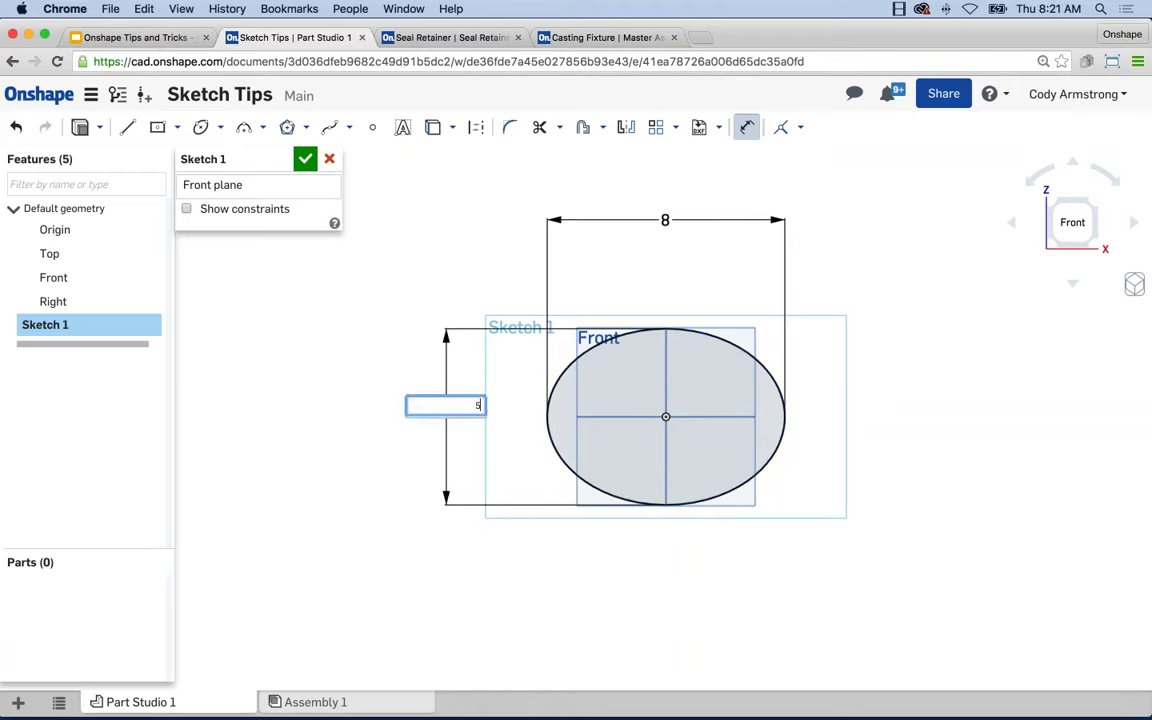
pyautogui.write('5')
pyautogui.press('Return')
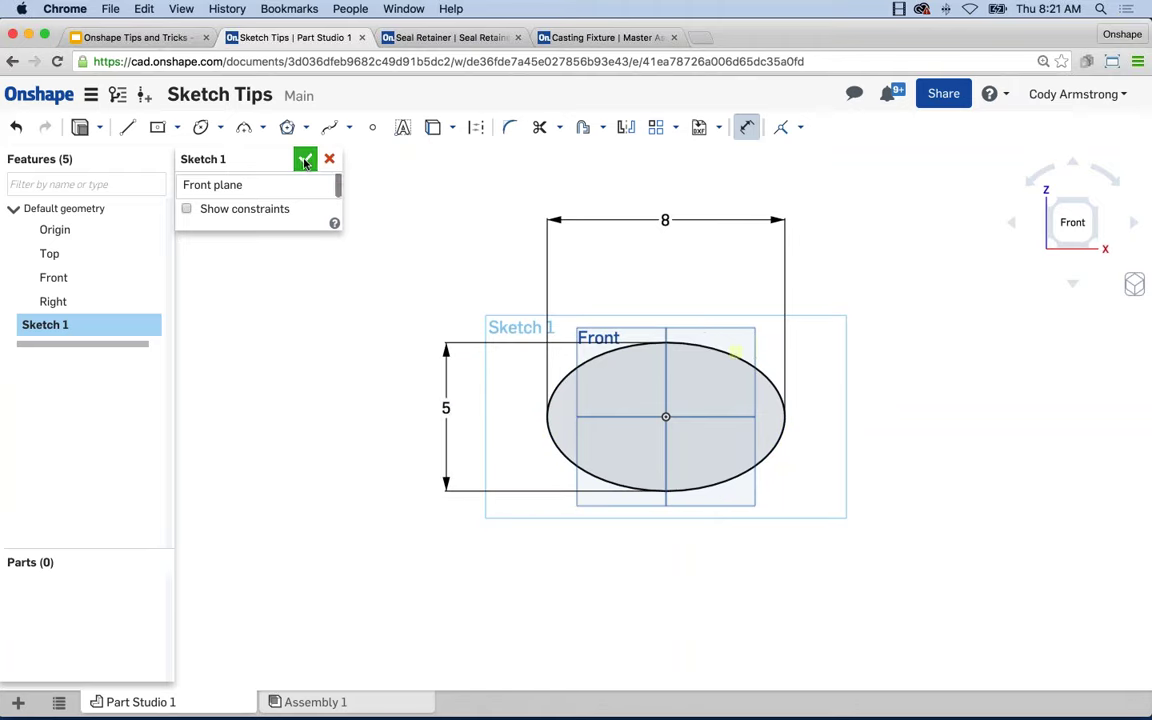
pyautogui.click(305, 162)
pyautogui.hotkey('shift', '7')
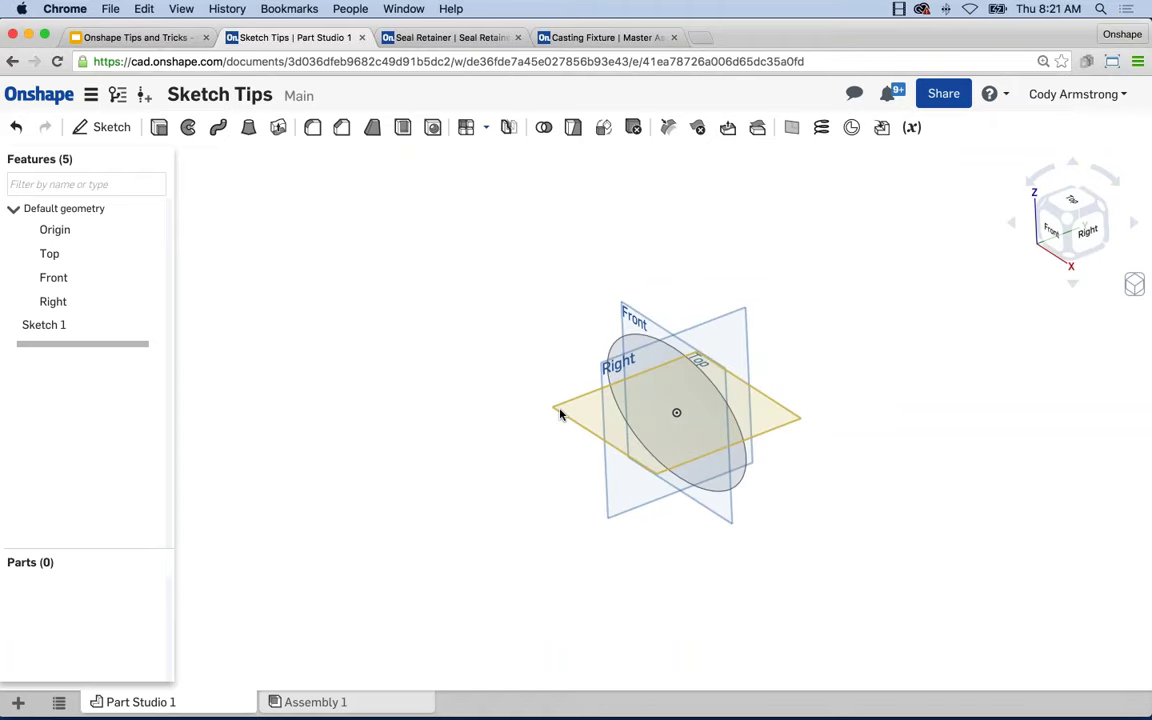
pyautogui.moveTo(558, 406); pyautogui.dragTo(527, 409, button='right')
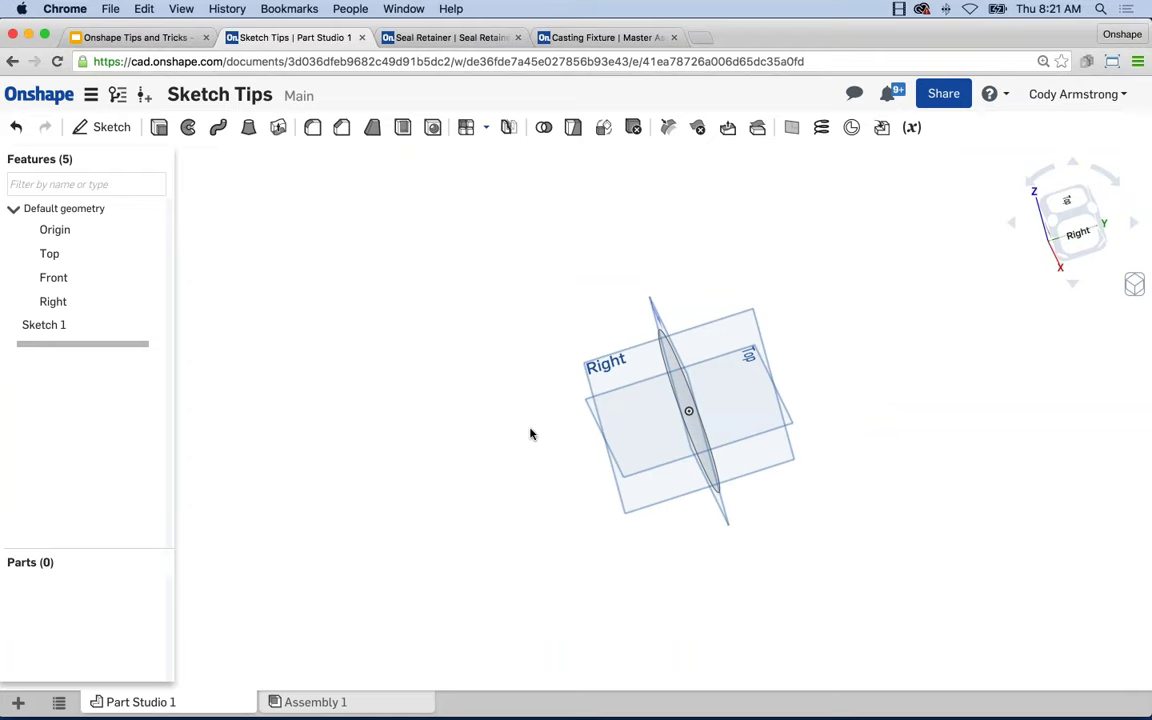
pyautogui.hotkey('shift', '7')
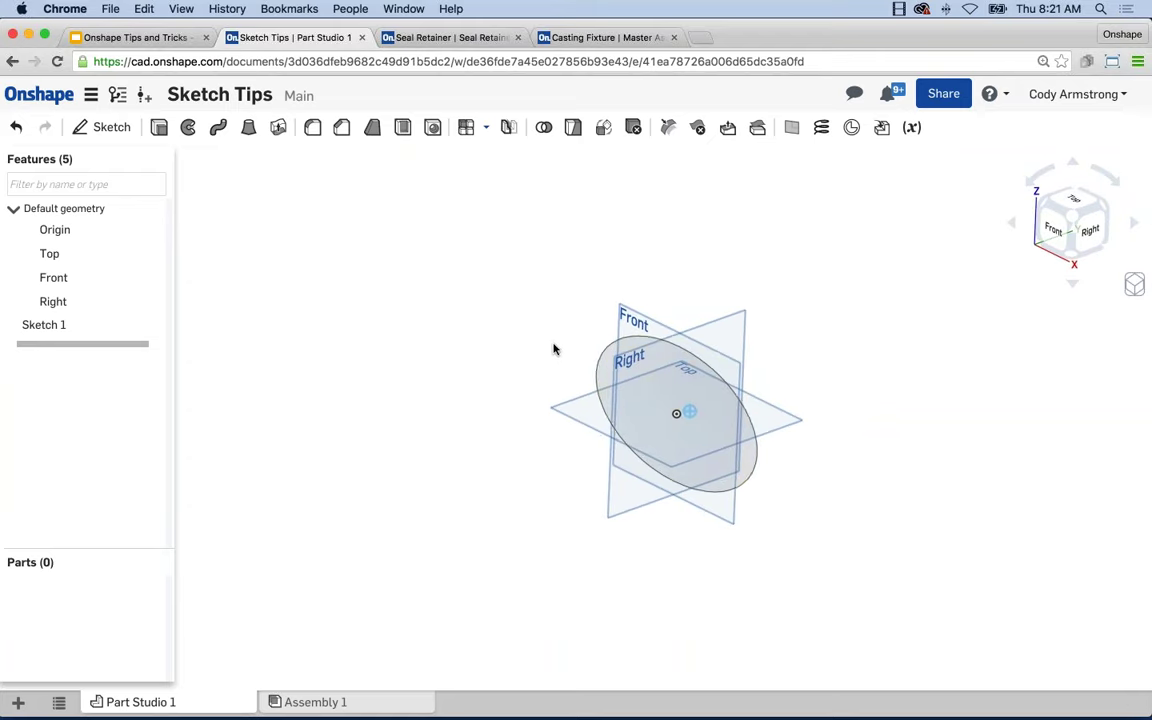
pyautogui.scroll(1, 629, 412)
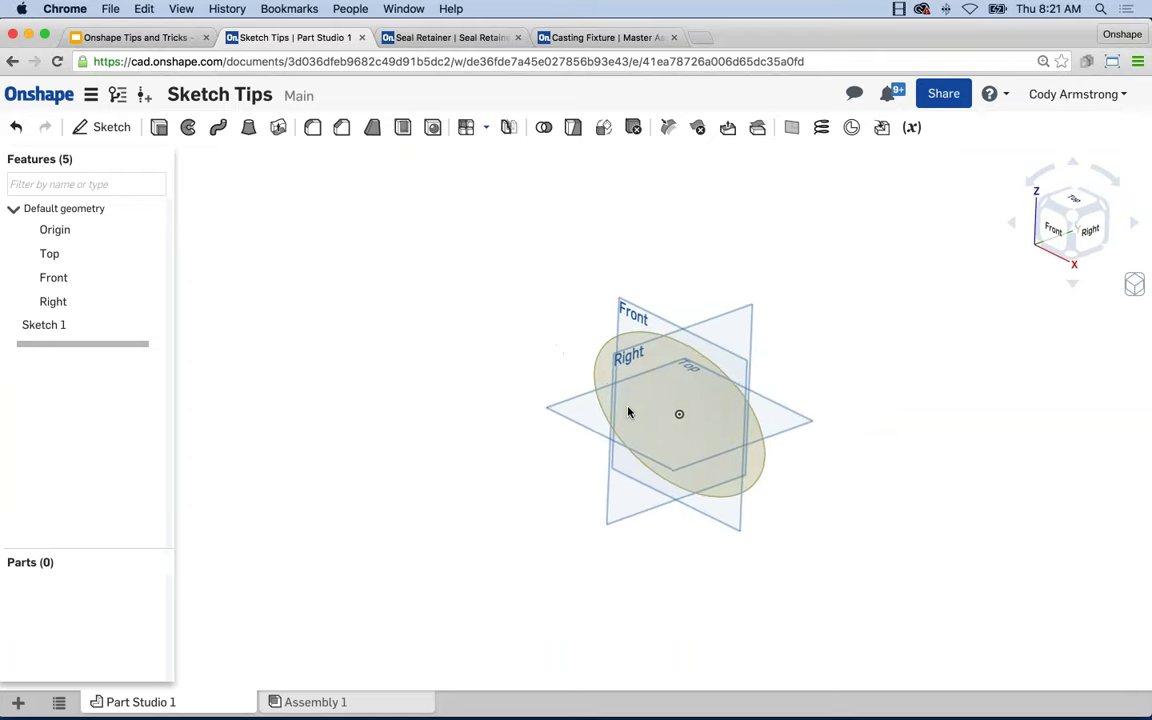
pyautogui.moveTo(586, 404); pyautogui.dragTo(453, 337, button='right')
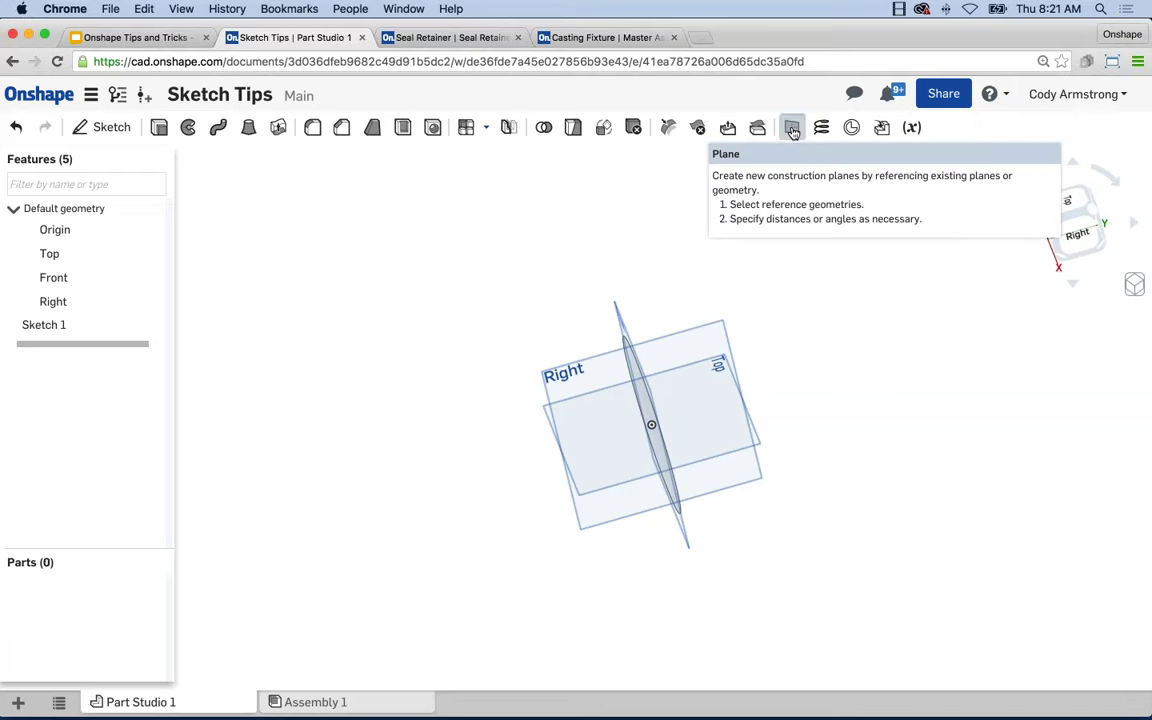
# Create Plane 1 offset 3 in from the Front plane.
pyautogui.click(792, 129)
pyautogui.hotkey('shift', '7')
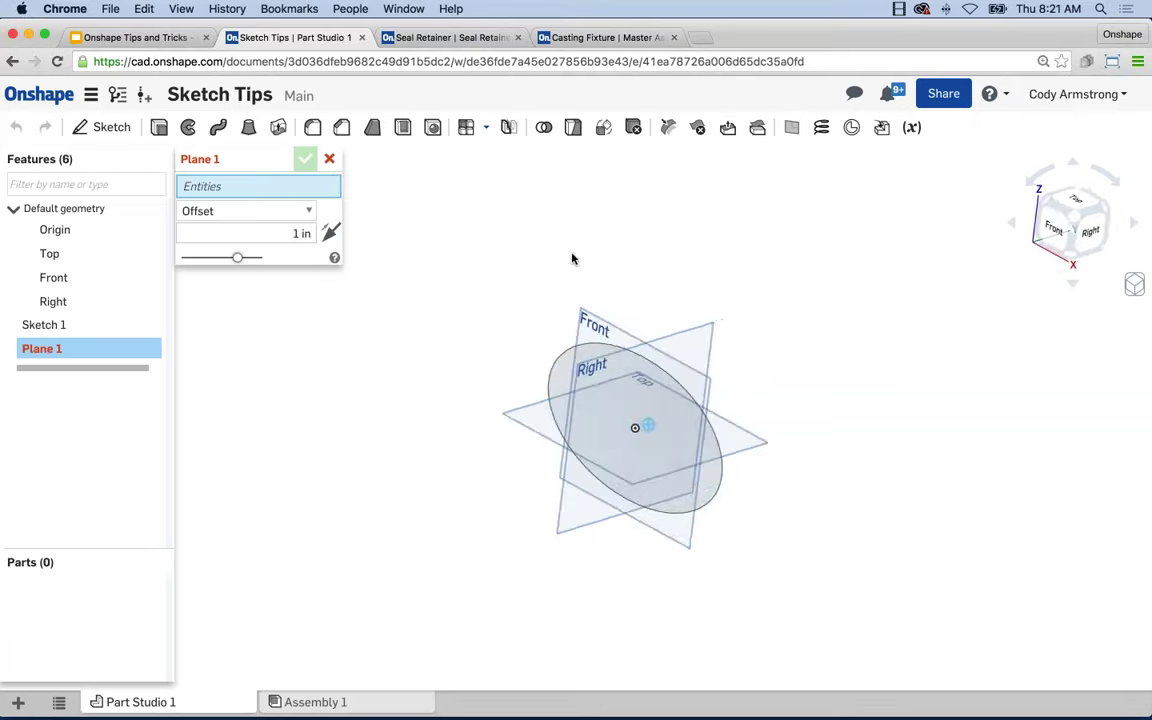
pyautogui.click(601, 328)
pyautogui.press('Left')
pyautogui.press('Left')
pyautogui.press('Left')
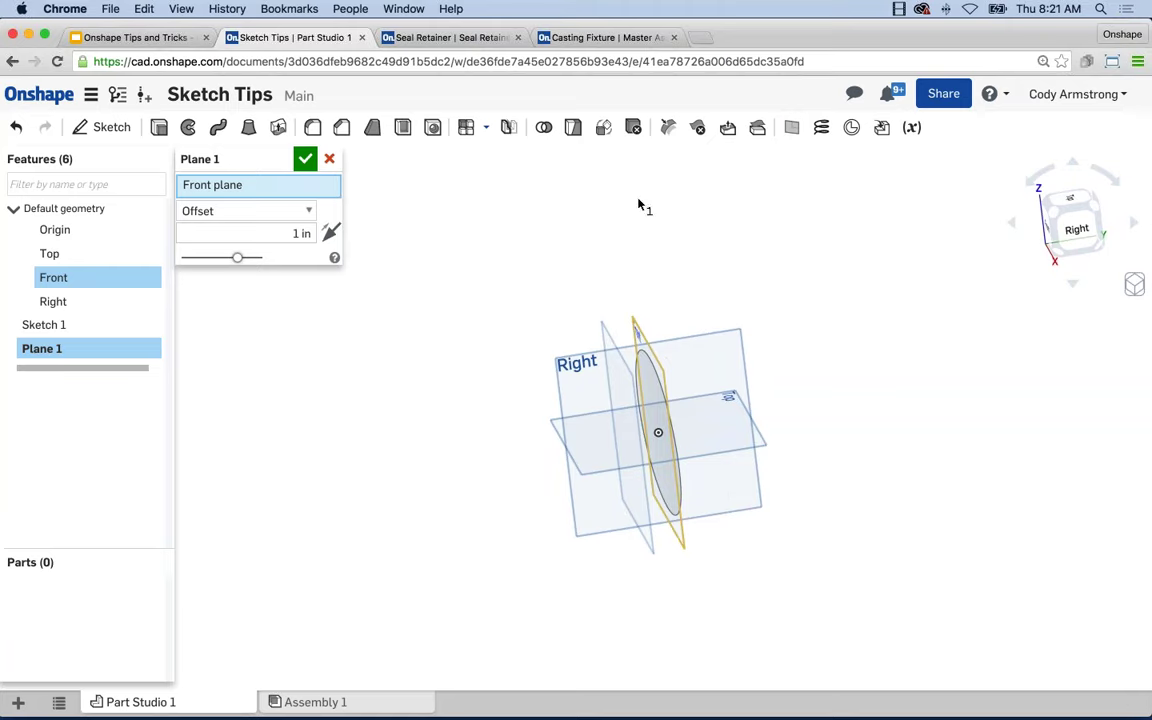
pyautogui.press('Tab')
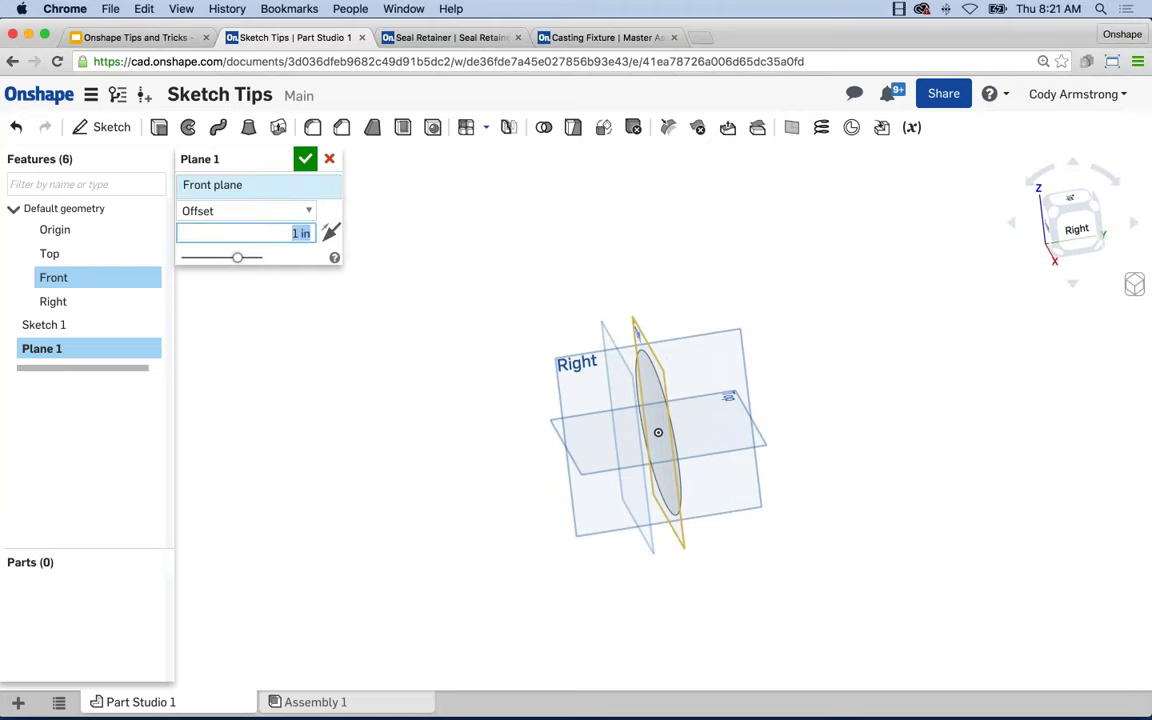
pyautogui.write('3')
pyautogui.press('Return')
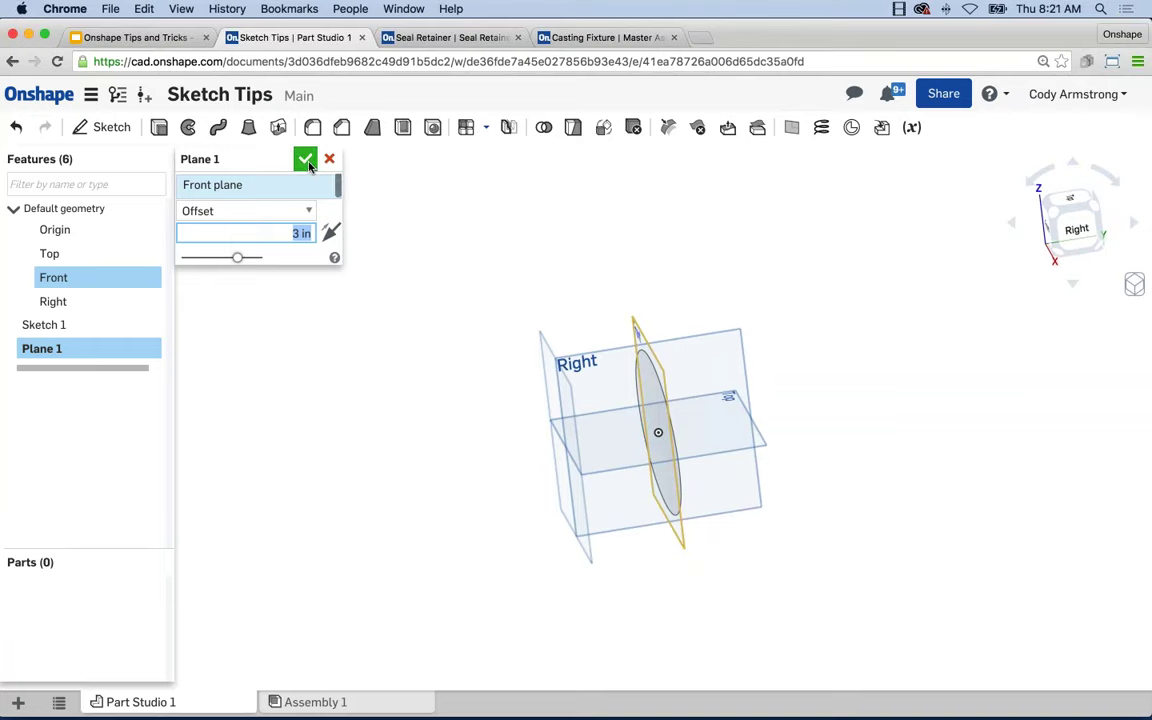
pyautogui.click(305, 159)
pyautogui.moveTo(405, 228)
pyautogui.mouseDown(button='right')
pyautogui.moveTo(437, 234)
pyautogui.moveTo(540, 378)
pyautogui.moveTo(478, 381)
pyautogui.moveTo(509, 372)
pyautogui.mouseUp(button='right')
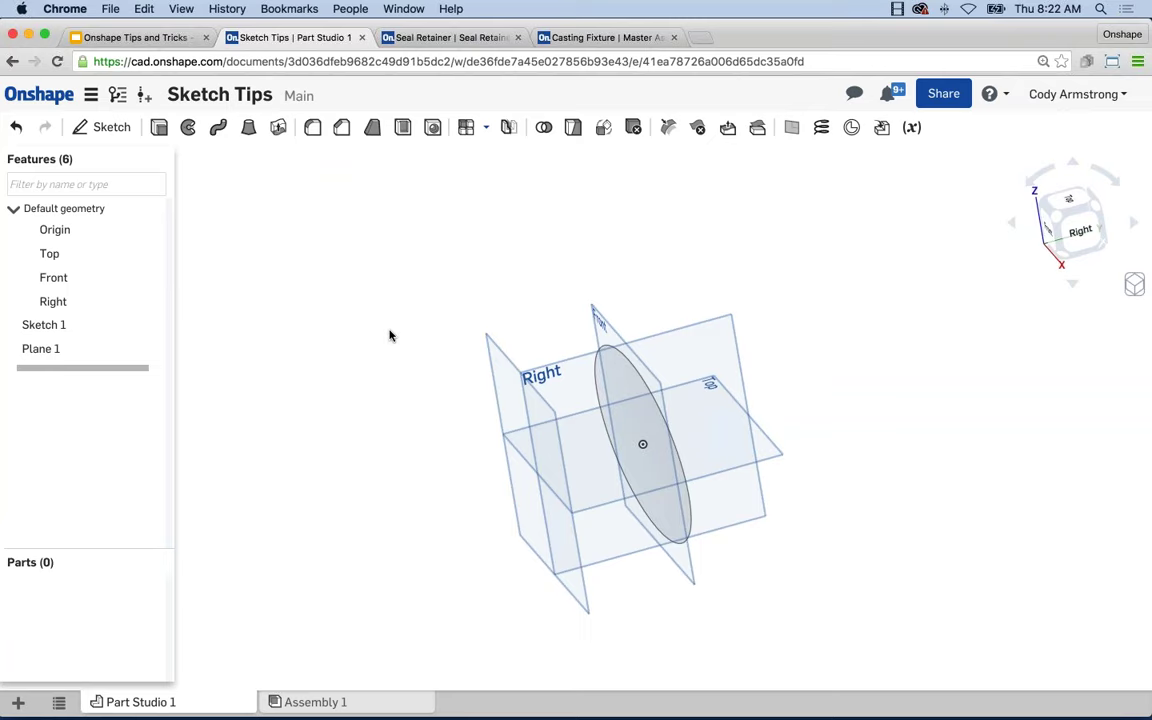
# Copy Sketch 1 and paste it onto Plane 1, creating Sketch 2.
pyautogui.hotkey('shift', '7')
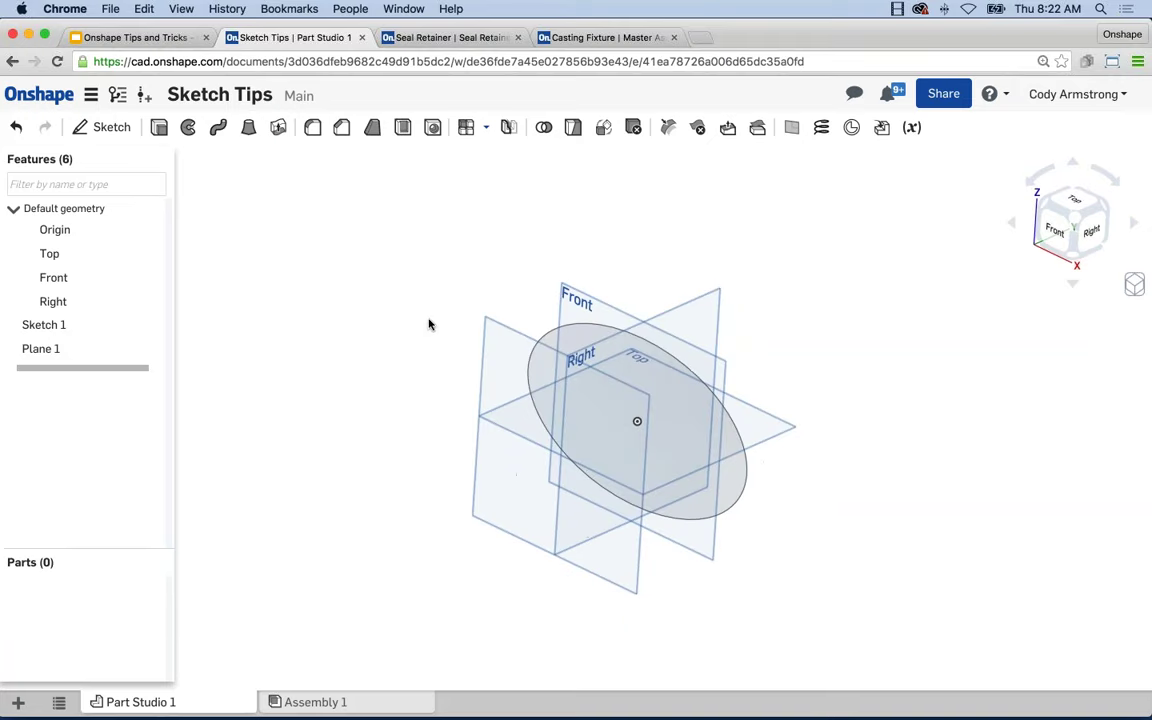
pyautogui.rightClick(68, 326)
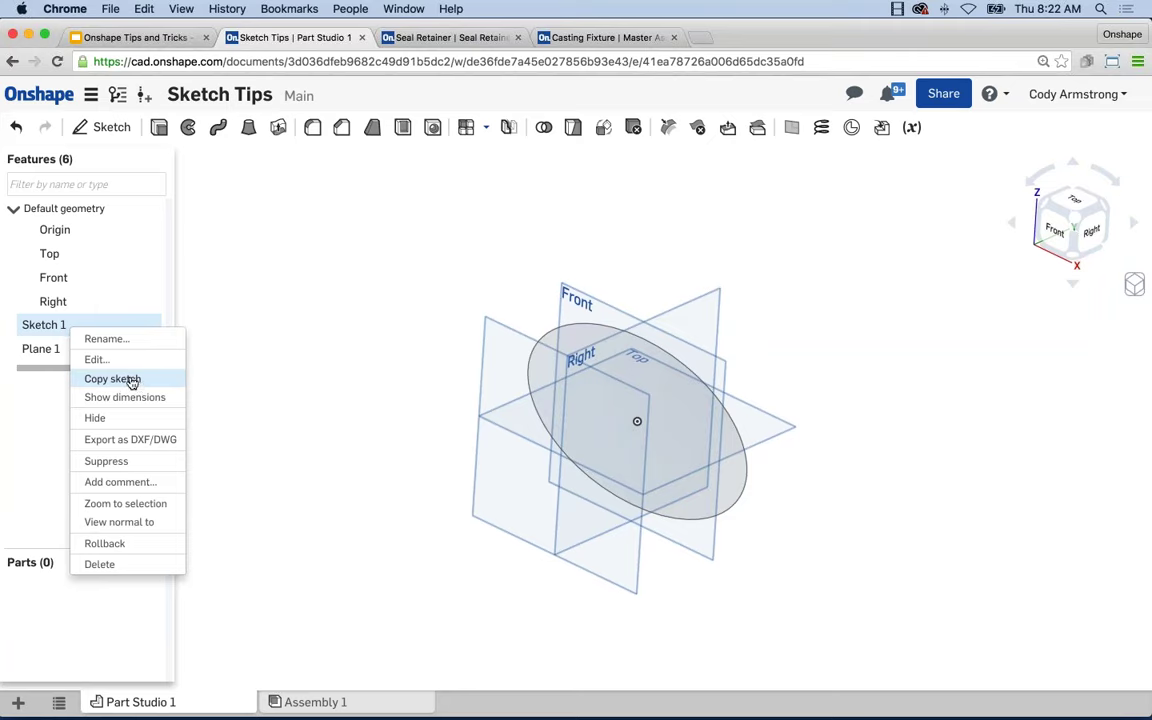
pyautogui.click(122, 385)
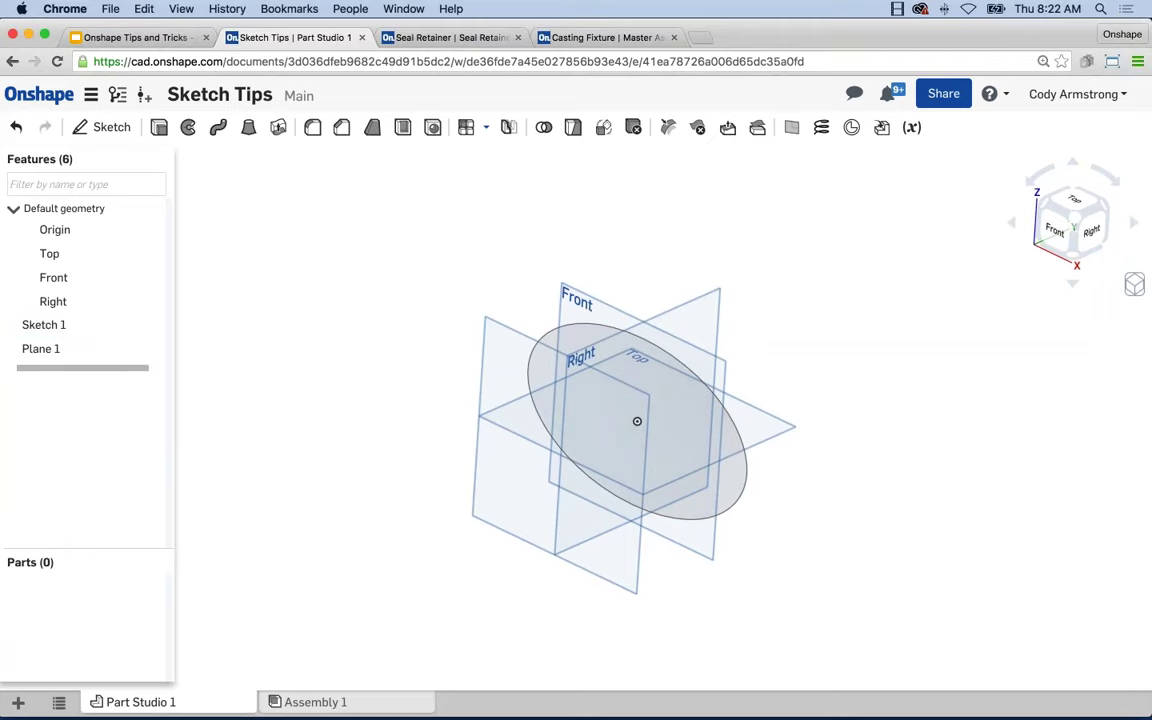
pyautogui.rightClick(66, 352)
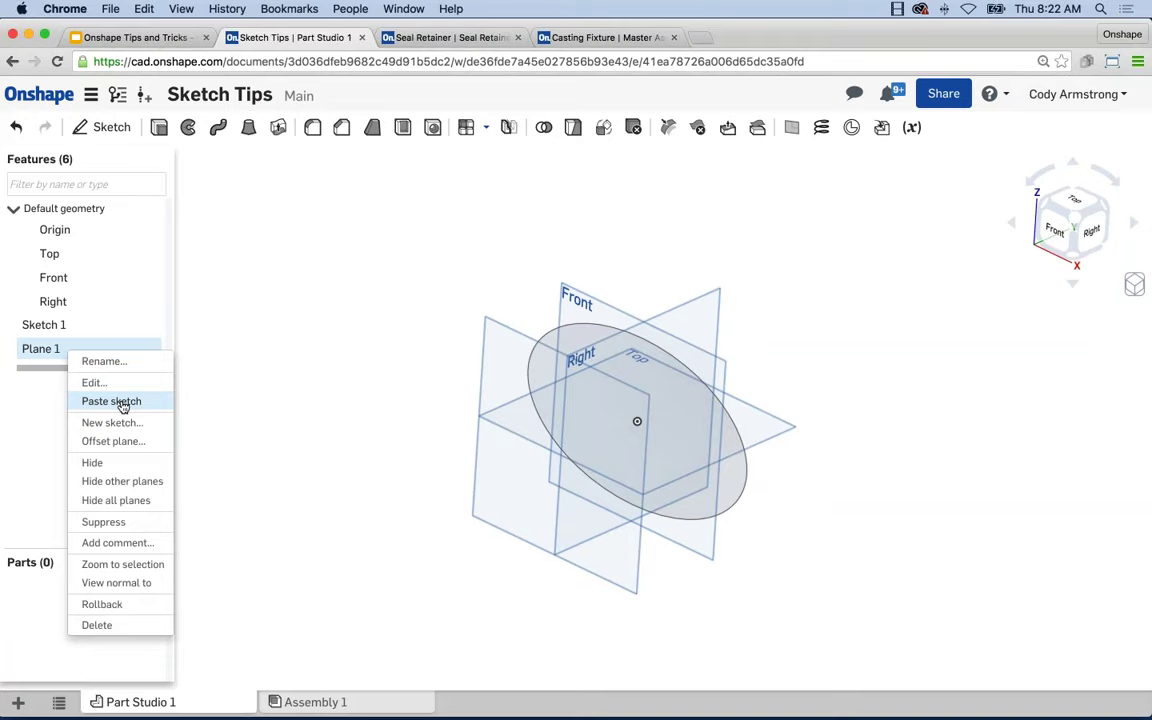
pyautogui.click(122, 402)
pyautogui.moveTo(275, 442)
pyautogui.mouseDown(button='right')
pyautogui.moveTo(224, 435)
pyautogui.moveTo(274, 435)
pyautogui.mouseUp(button='right')
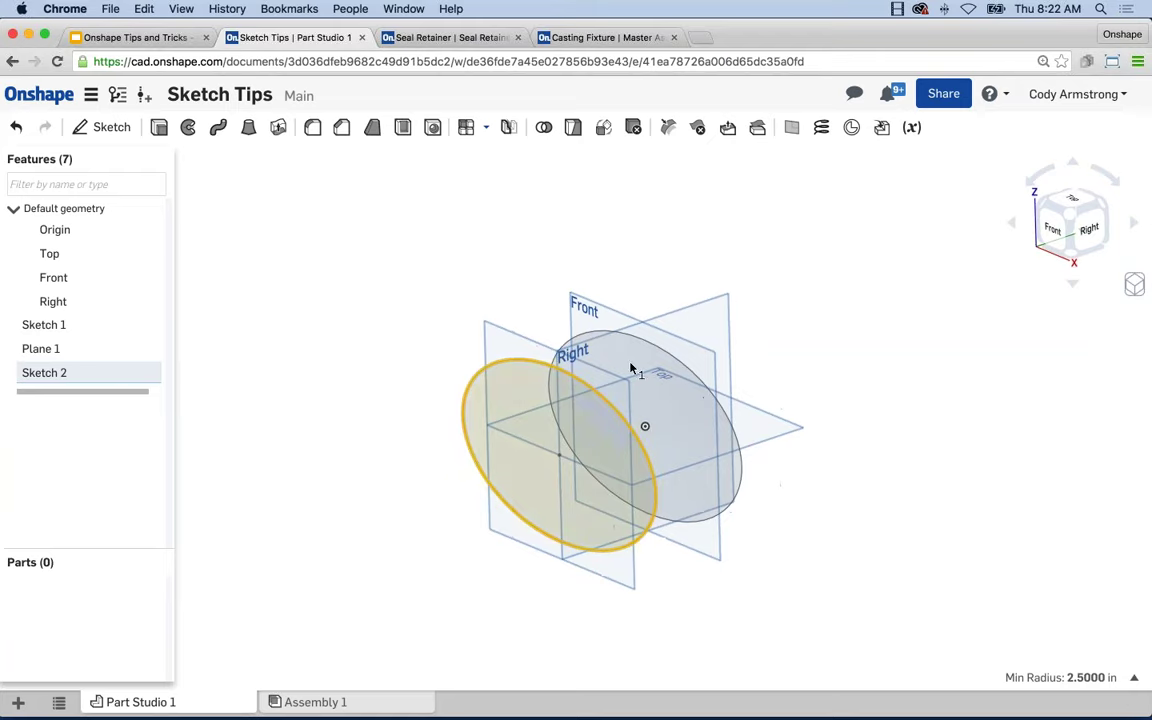
pyautogui.click(382, 296)
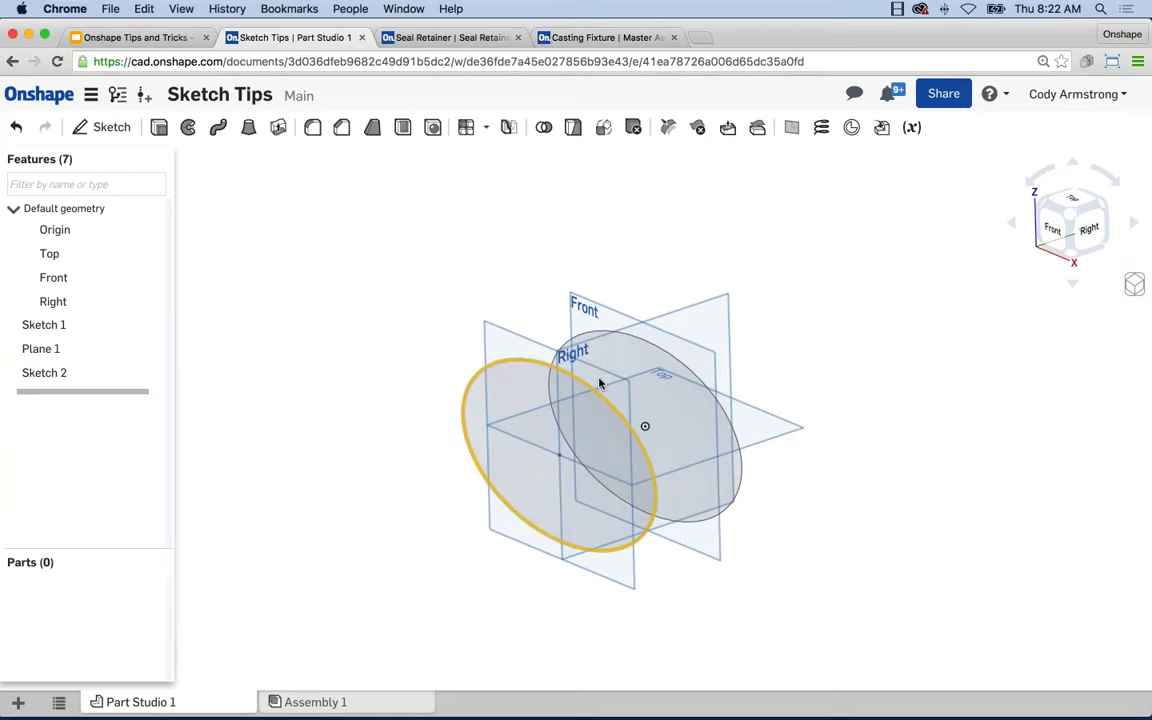
pyautogui.click(75, 375)
# Open Sketch 2 for editing, viewed normal to its plane.
pyautogui.rightClick(72, 375)
pyautogui.press('Escape')
pyautogui.click(69, 377)
pyautogui.rightClick(70, 376)
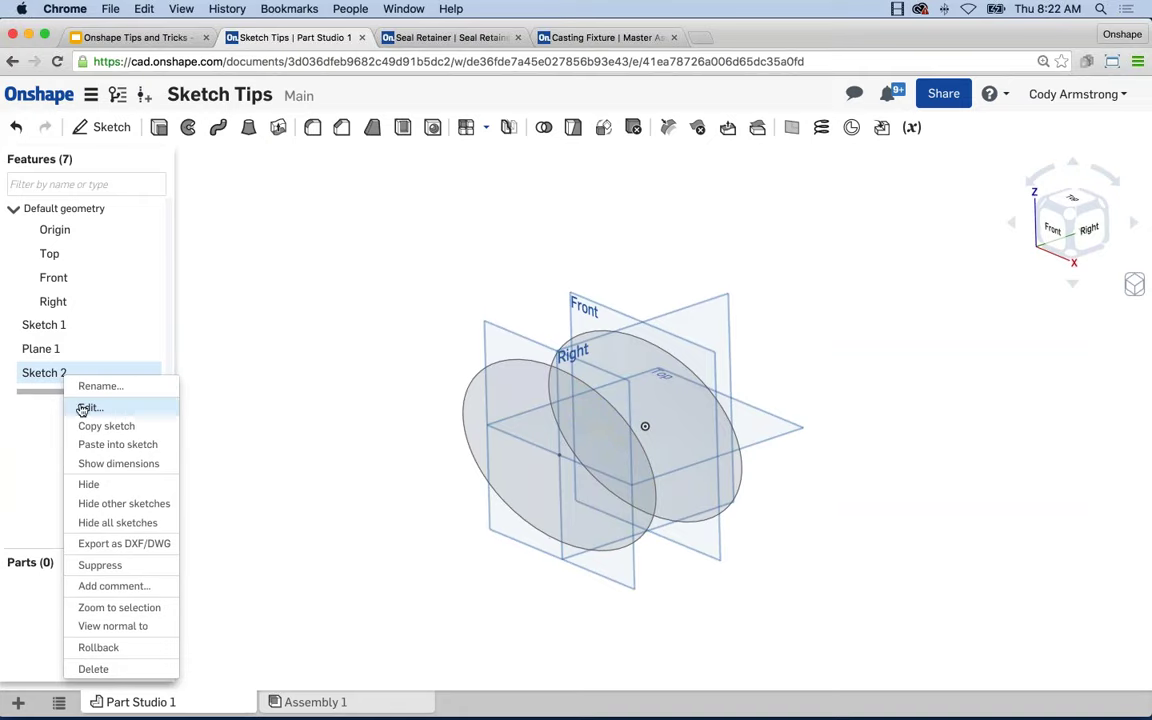
pyautogui.click(84, 406)
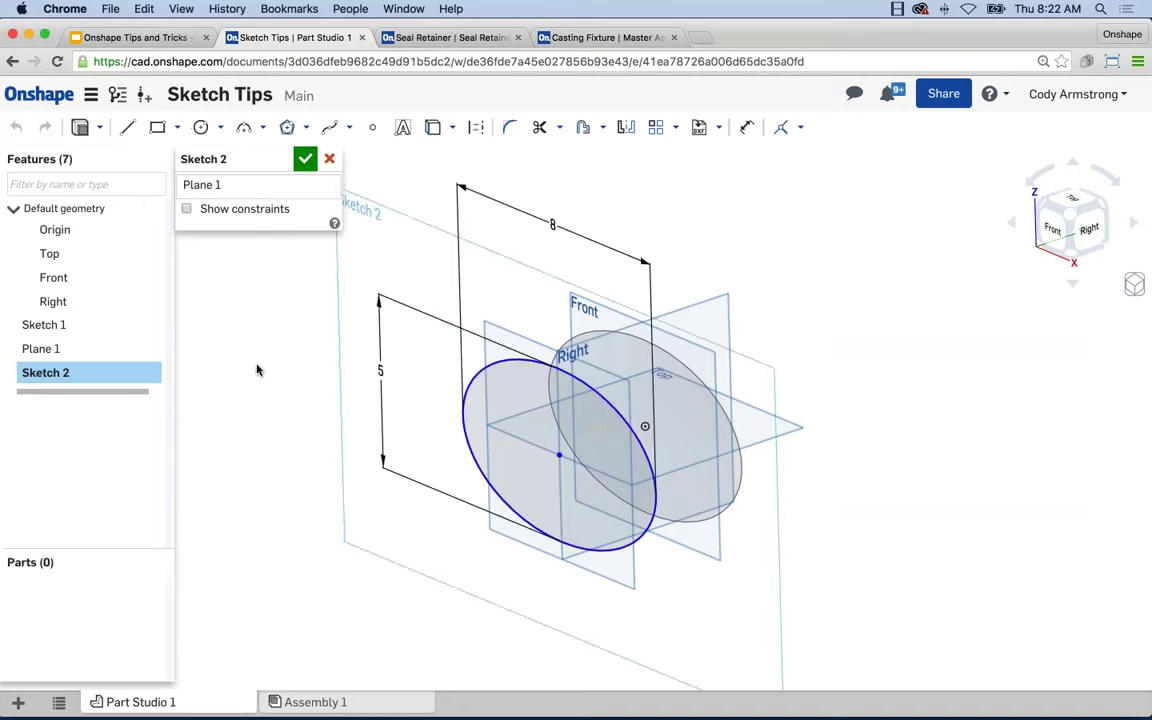
pyautogui.press('n')
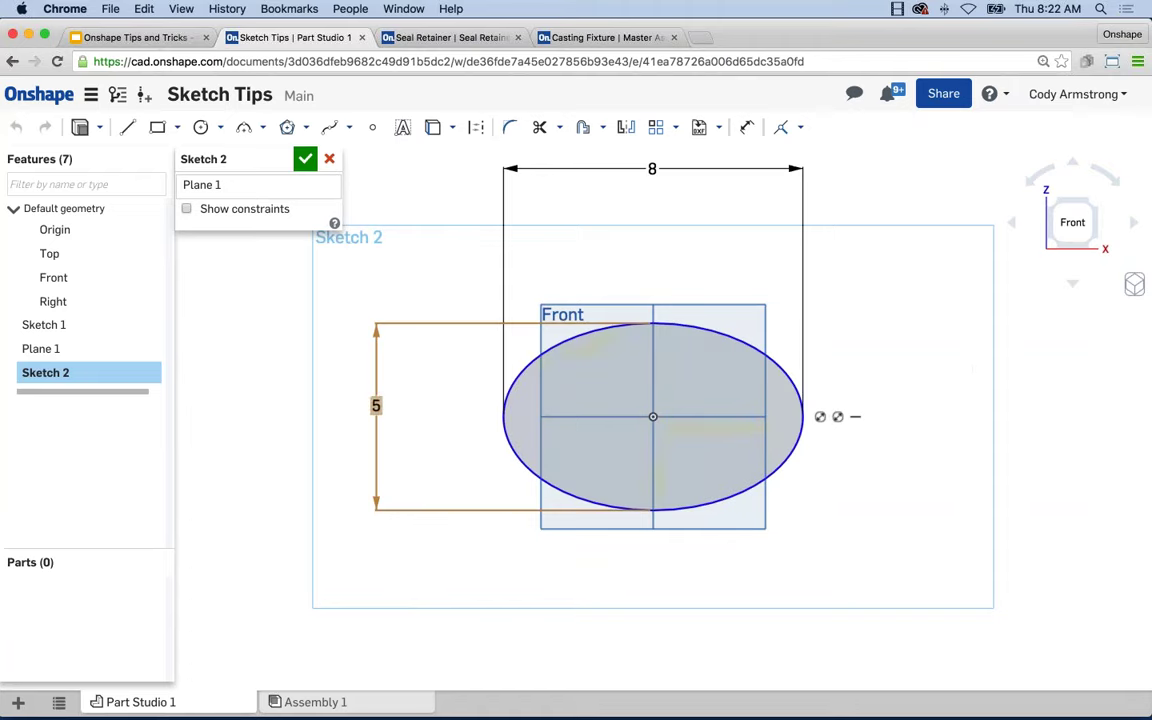
# Change the ellipse height from 5 to 6, snap its centre to the origin, and finish.
pyautogui.doubleClick(376, 405)
pyautogui.write('6')
pyautogui.press('Return')
pyautogui.moveTo(653, 418); pyautogui.dragTo(653, 417)
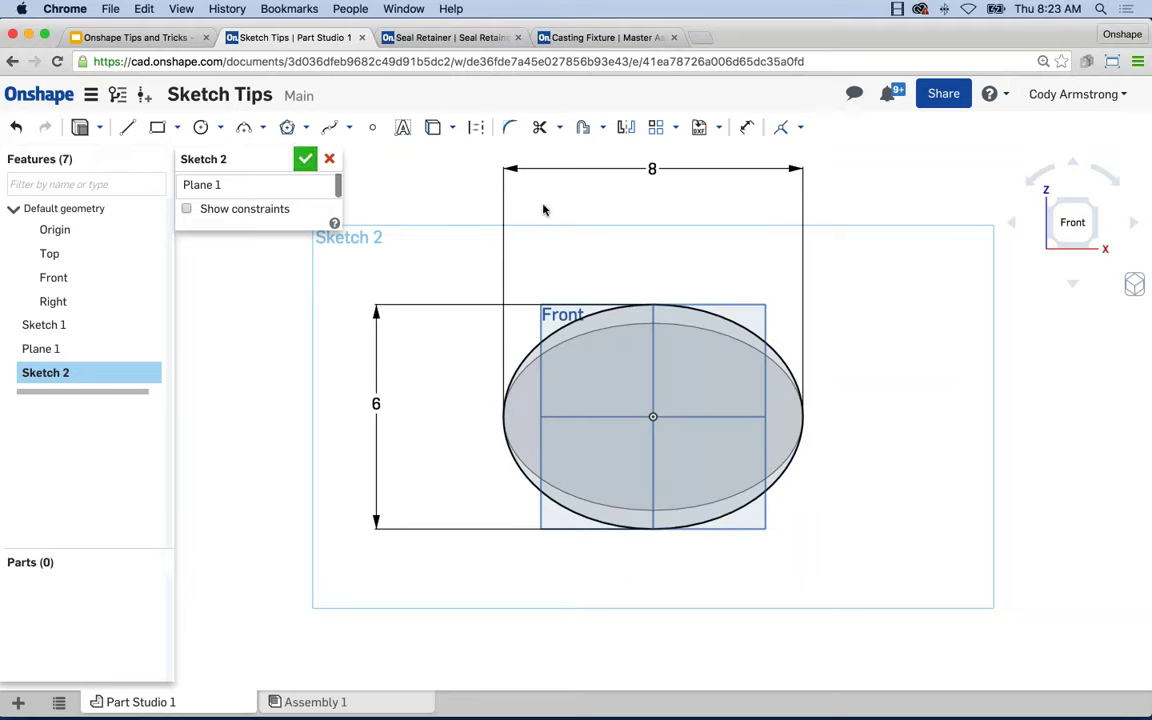
pyautogui.click(306, 160)
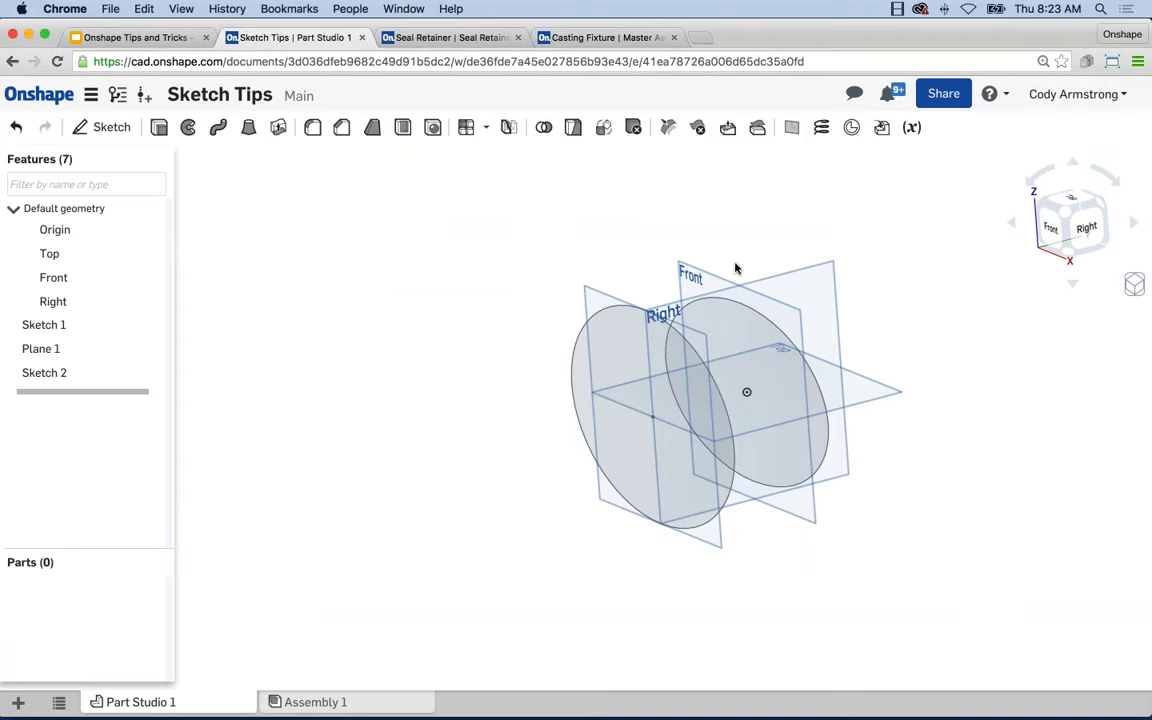
pyautogui.moveTo(738, 265); pyautogui.dragTo(714, 260, button='middle')
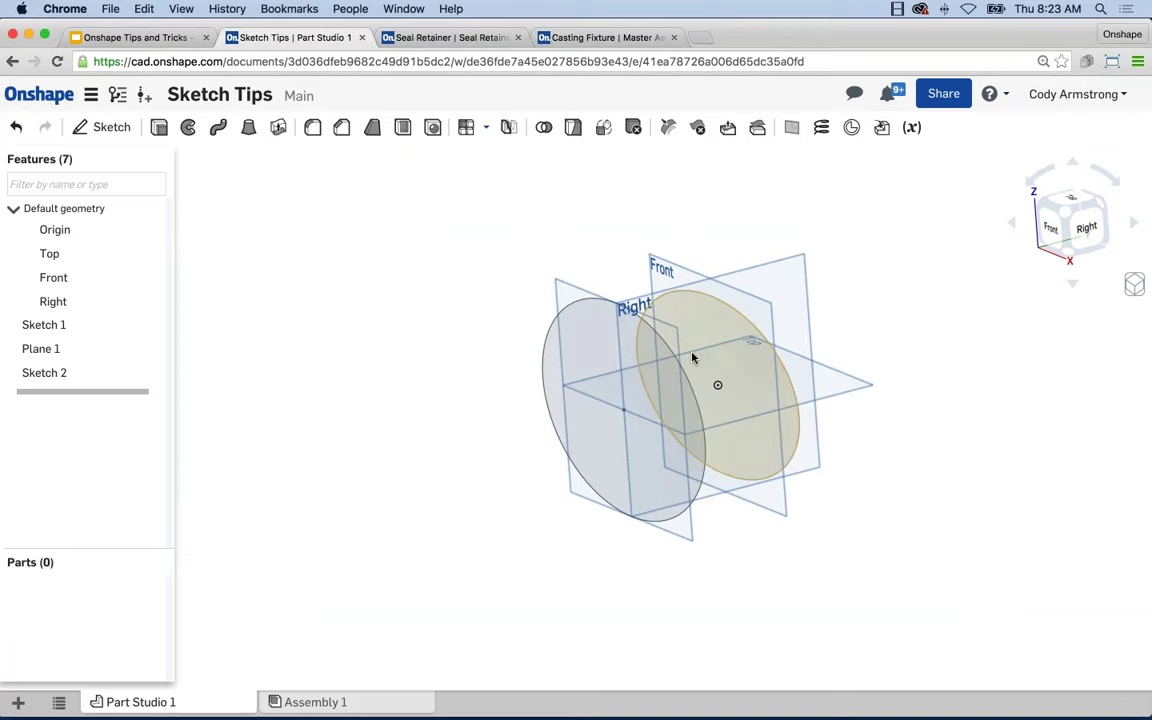
pyautogui.moveTo(692, 357); pyautogui.dragTo(682, 364, button='middle')
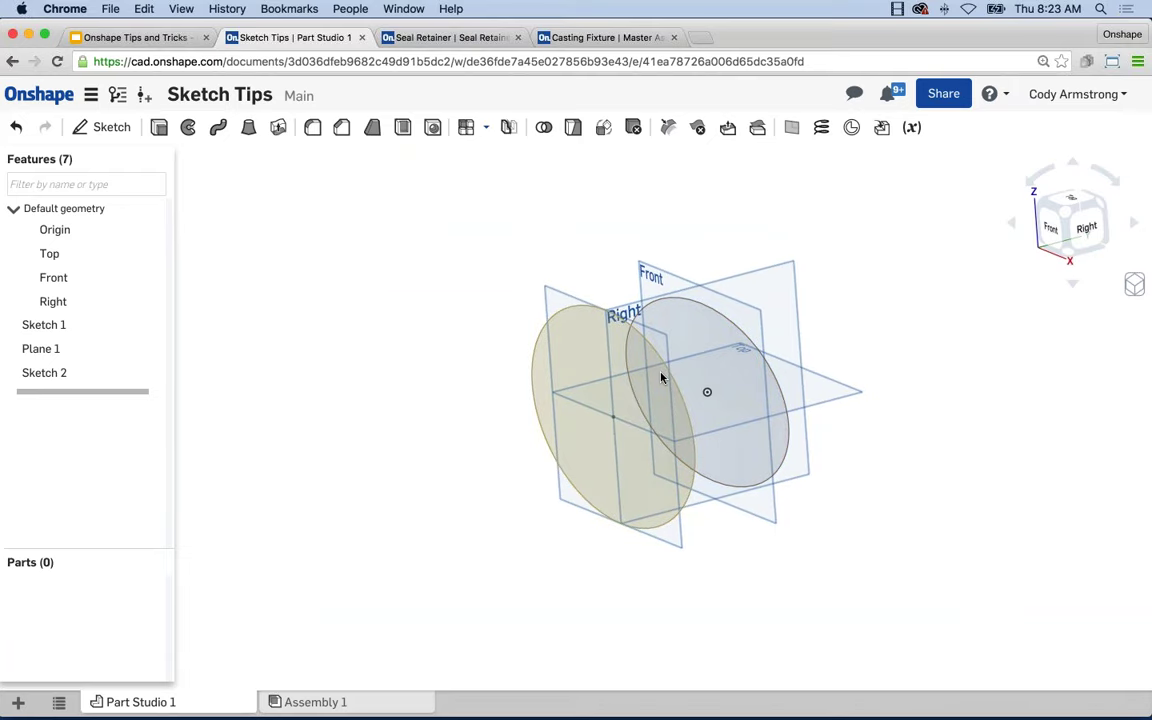
pyautogui.moveTo(661, 377); pyautogui.dragTo(431, 372, button='right')
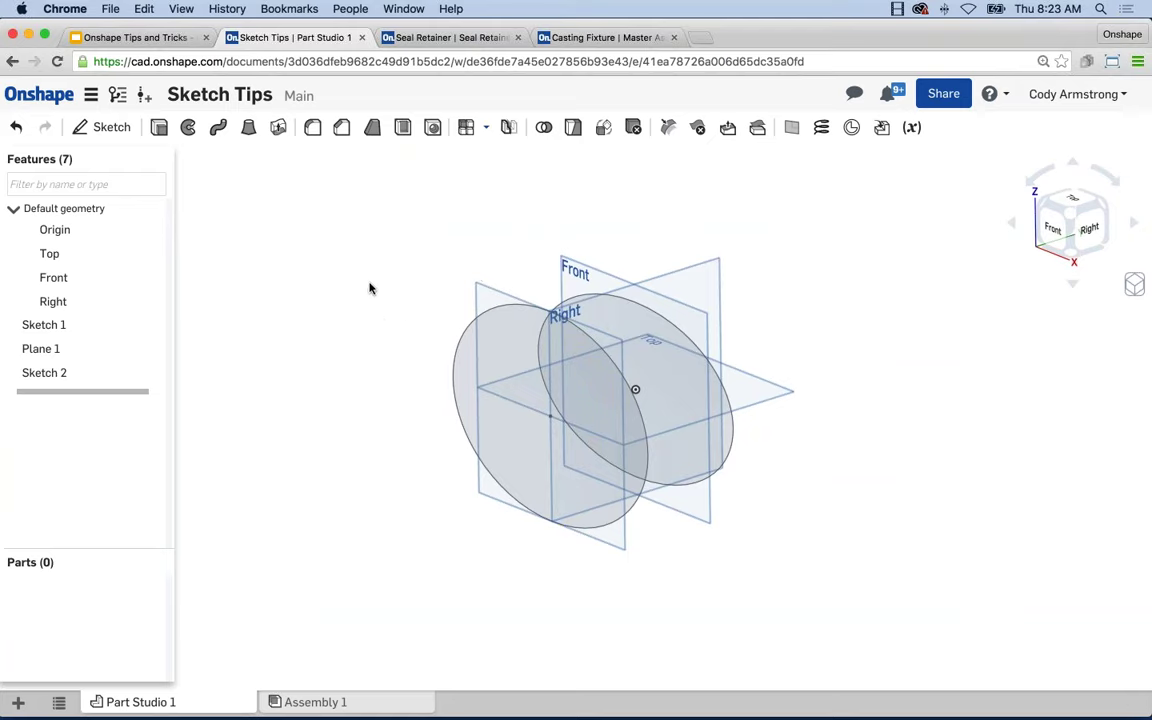
# Loft between the Sketch 1 and Sketch 2 ellipses to make Part 1, then hide planes.
pyautogui.click(249, 131)
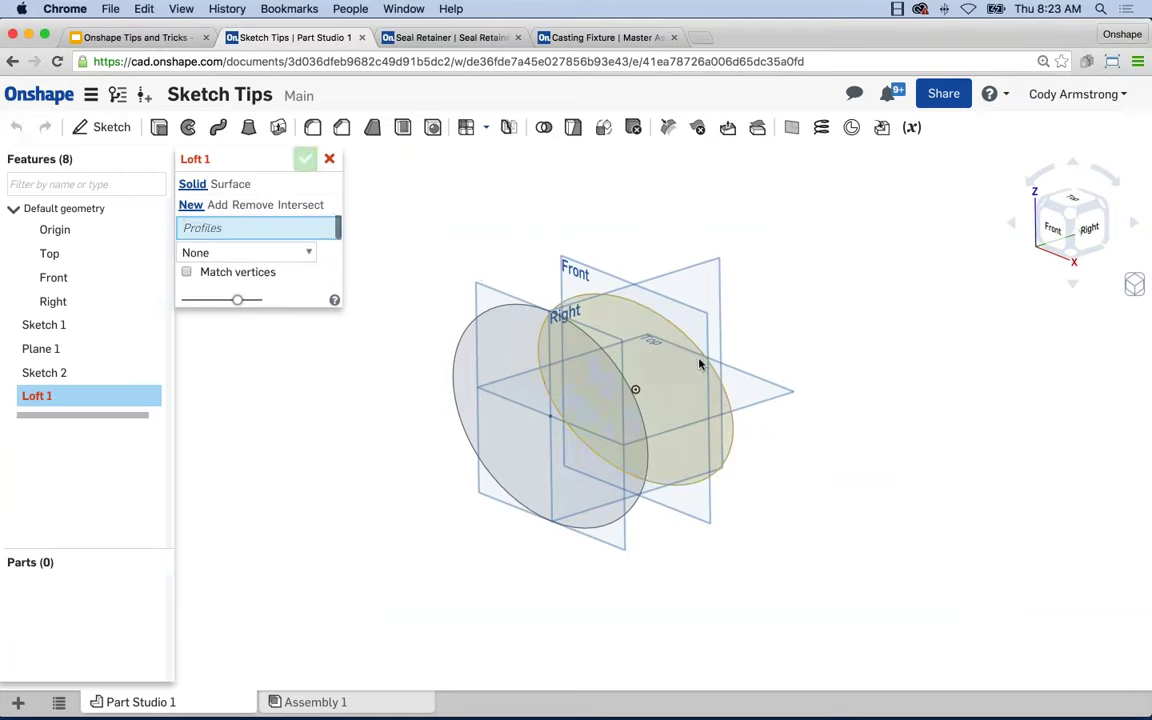
pyautogui.click(620, 417)
pyautogui.click(620, 417)
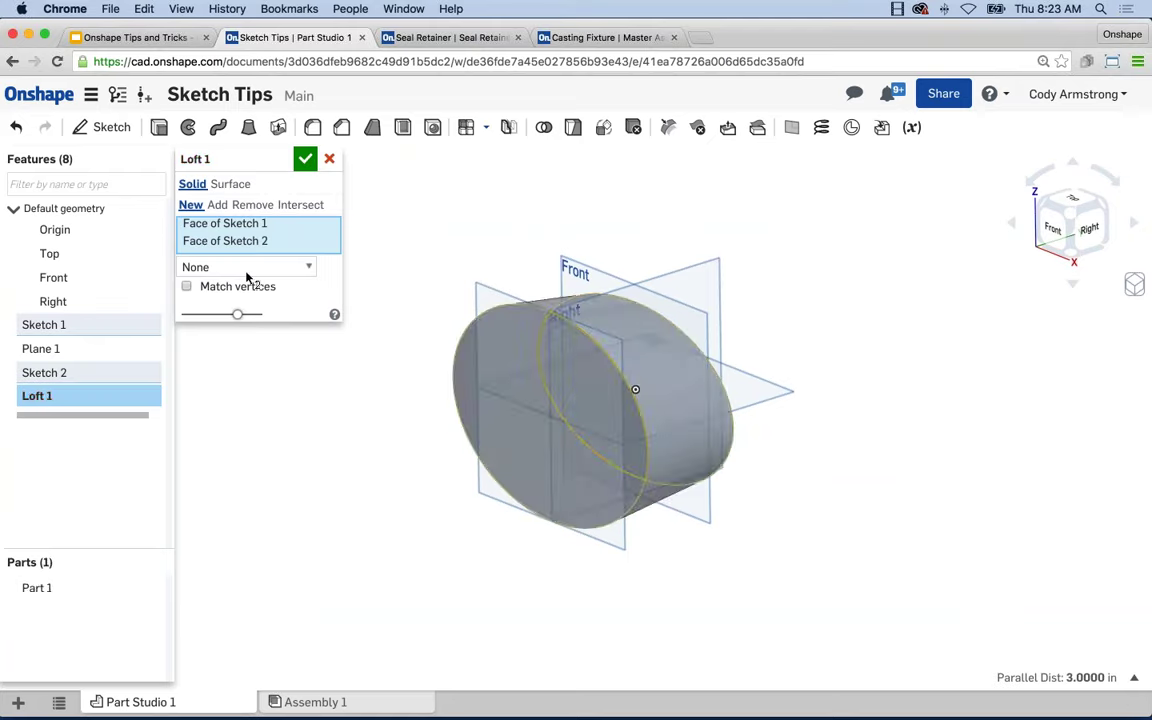
pyautogui.press('Return')
pyautogui.moveTo(440, 460); pyautogui.dragTo(390, 396, button='right')
pyautogui.press('p')
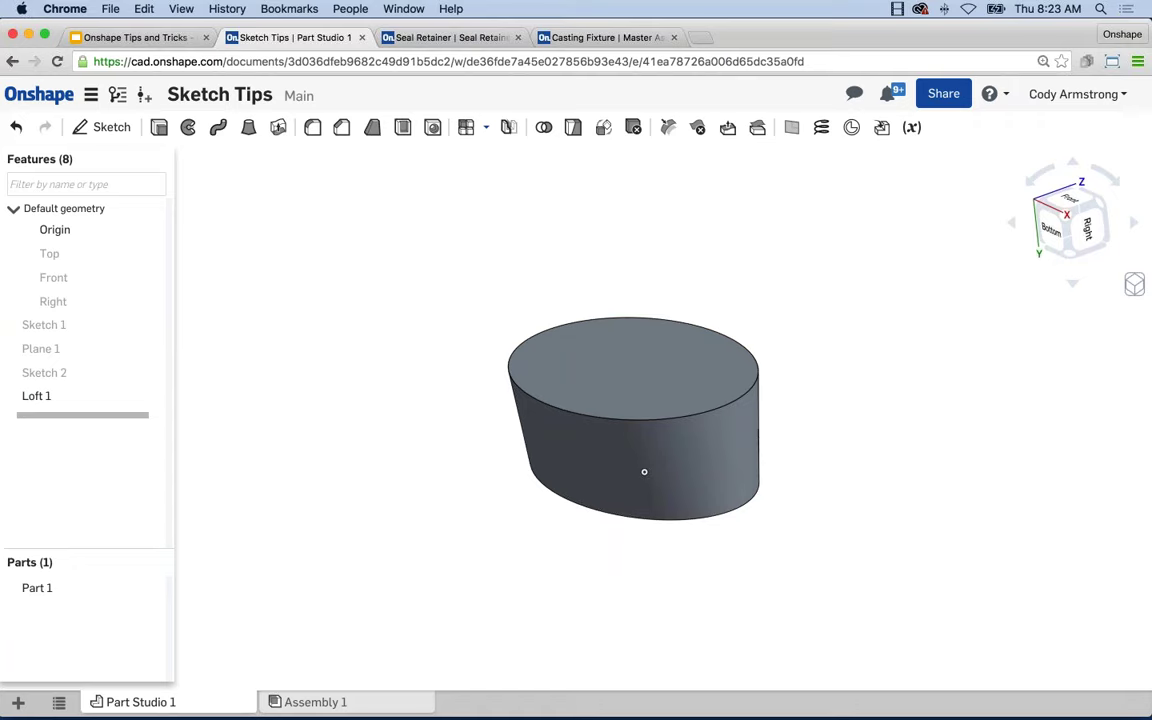
# Drag the rollback bar above Loft 1, leaving only the two ellipse sketches.
pyautogui.moveTo(1021, 525)
pyautogui.mouseDown(button='right')
pyautogui.moveTo(895, 485)
pyautogui.moveTo(877, 463)
pyautogui.mouseUp(button='right')
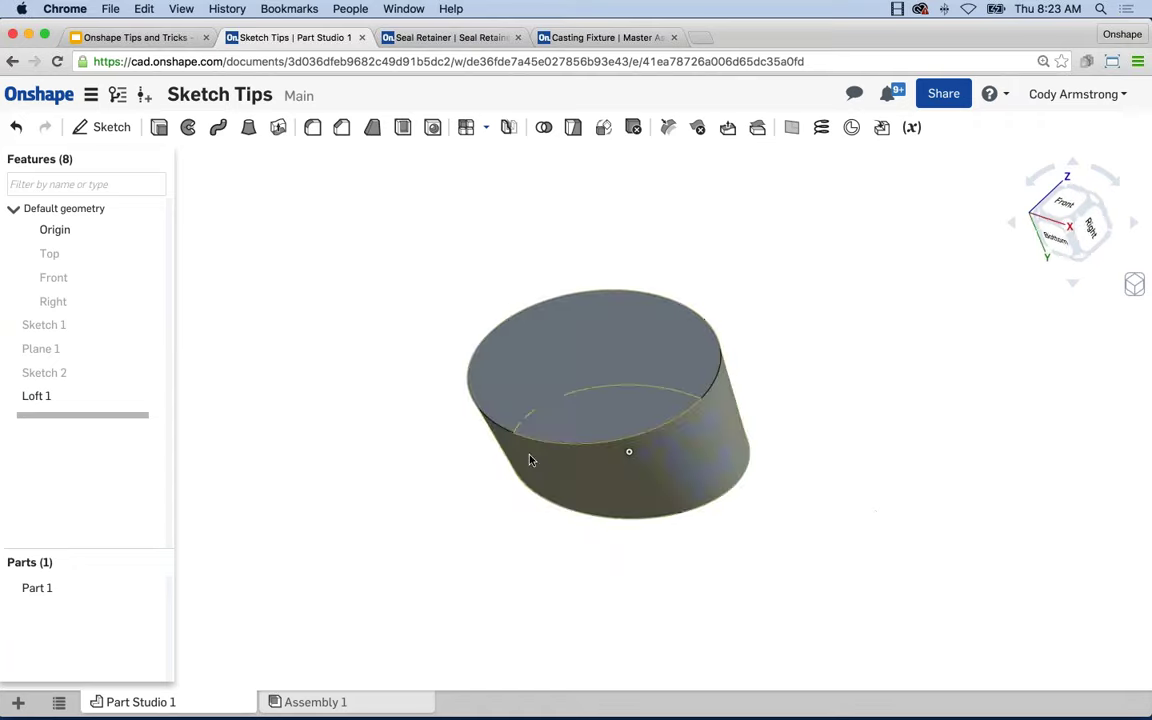
pyautogui.rightClick(31, 324)
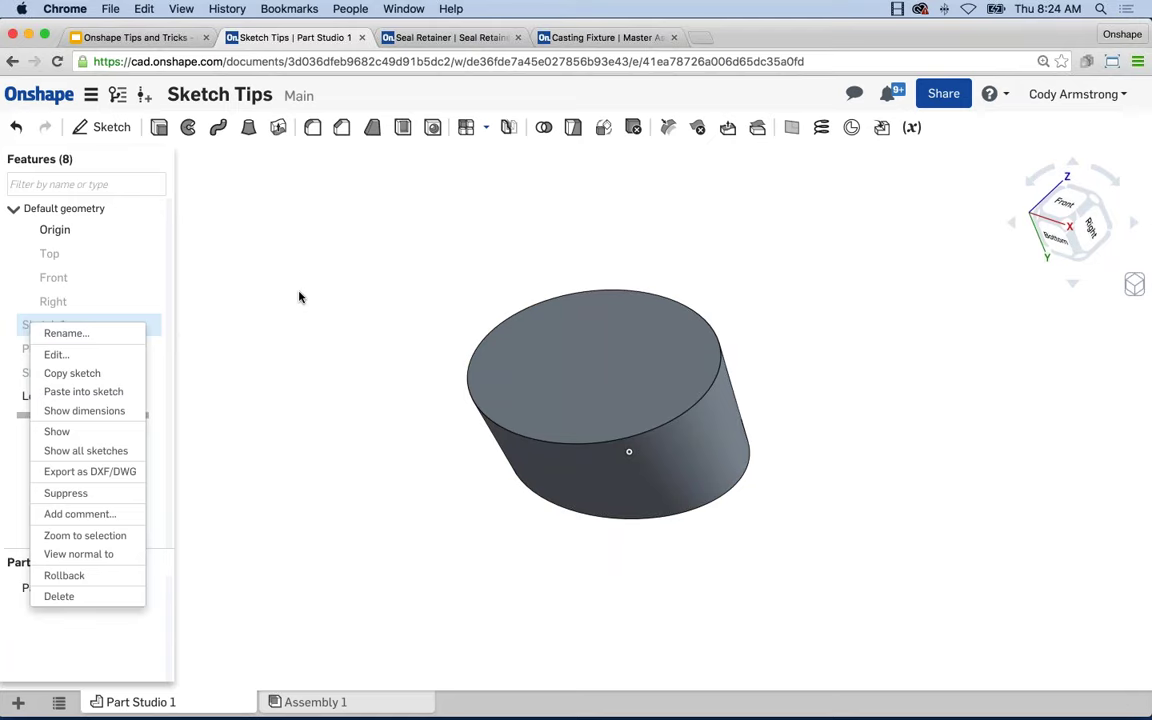
pyautogui.click(251, 372)
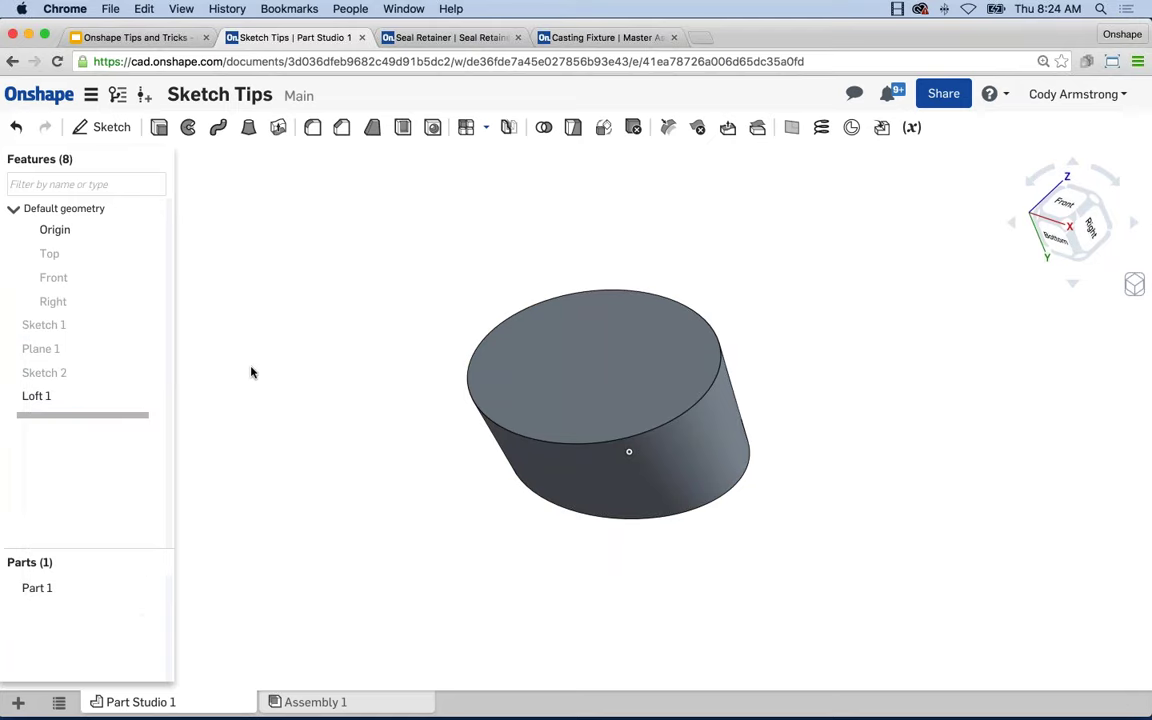
pyautogui.click(82, 396)
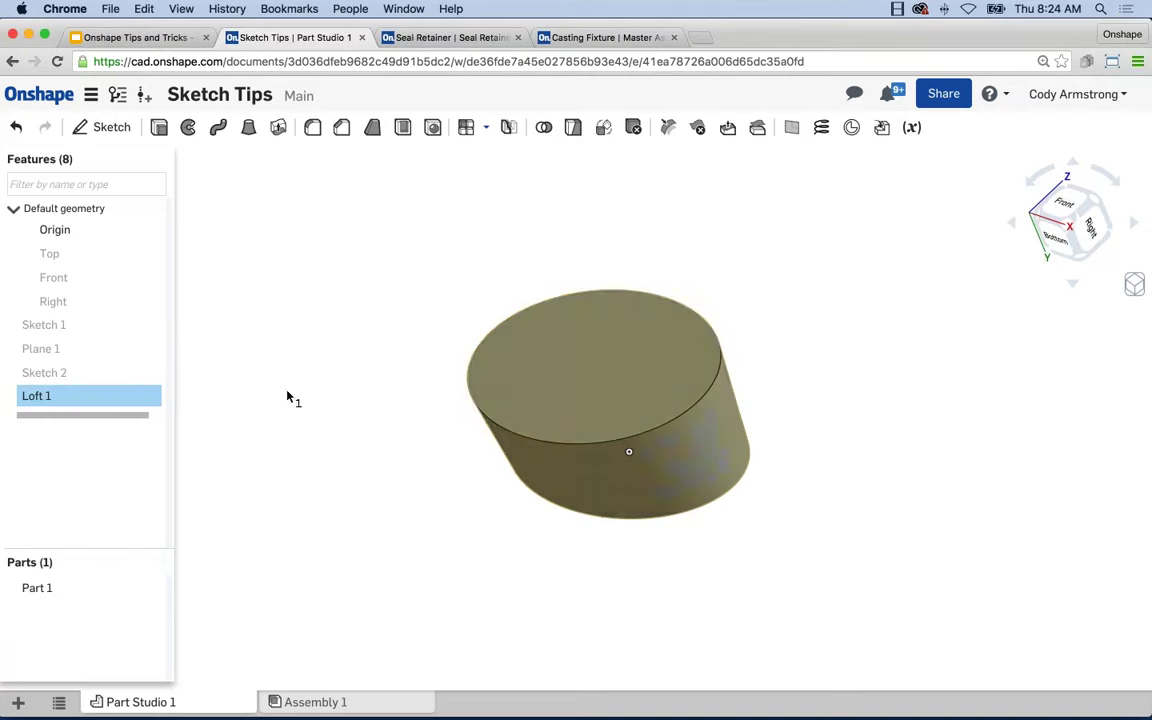
pyautogui.moveTo(76, 414); pyautogui.dragTo(141, 386)
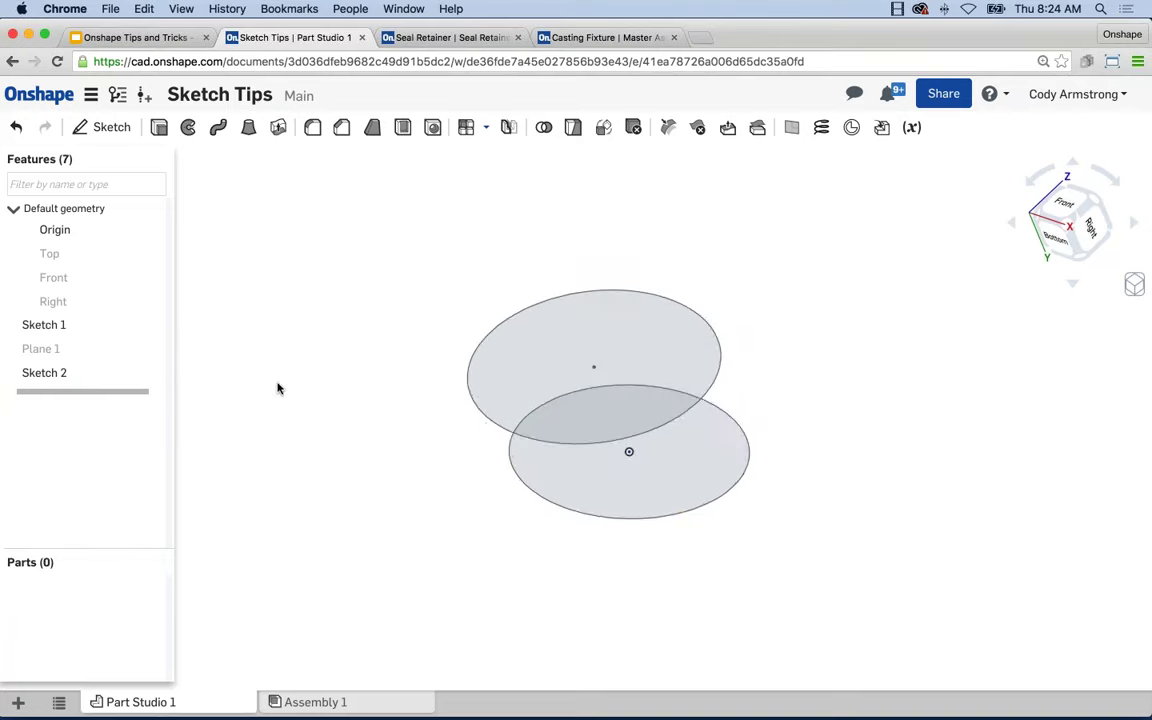
pyautogui.moveTo(276, 390)
pyautogui.mouseDown(button='right')
pyautogui.moveTo(327, 319)
pyautogui.moveTo(314, 352)
pyautogui.moveTo(358, 330)
pyautogui.mouseUp(button='right')
# Reopen Sketch 1 for editing and view it normal to the screen.
pyautogui.rightClick(50, 324)
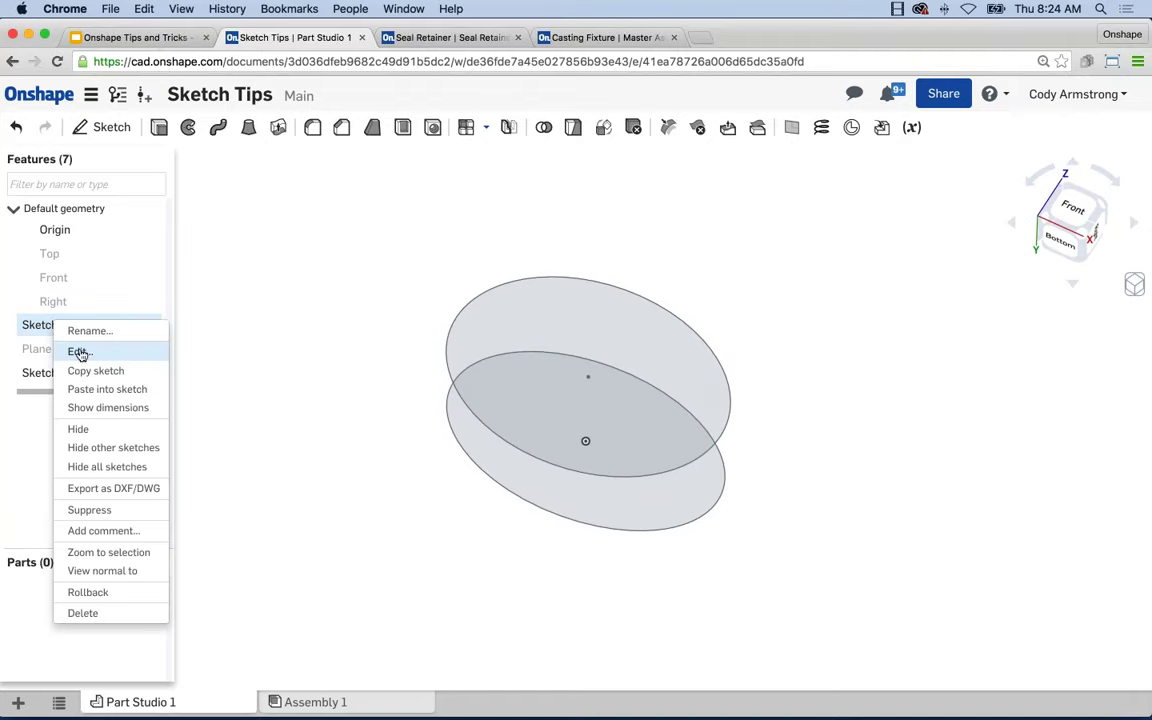
pyautogui.press('Return')
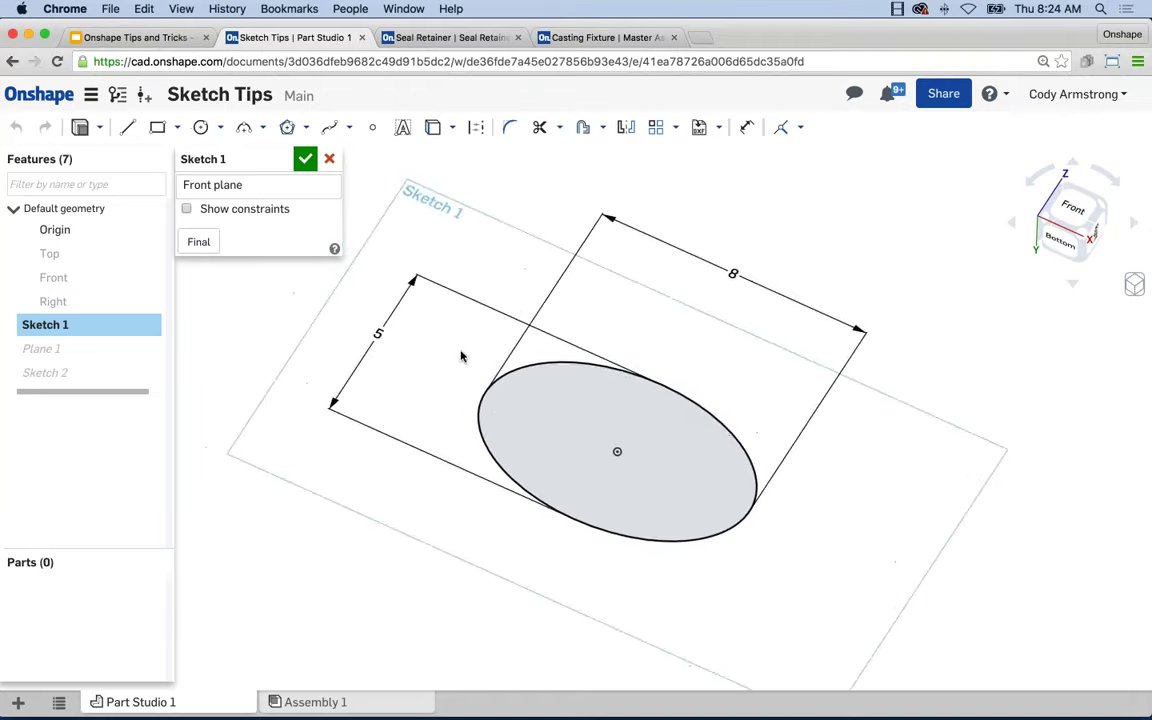
pyautogui.press('n')
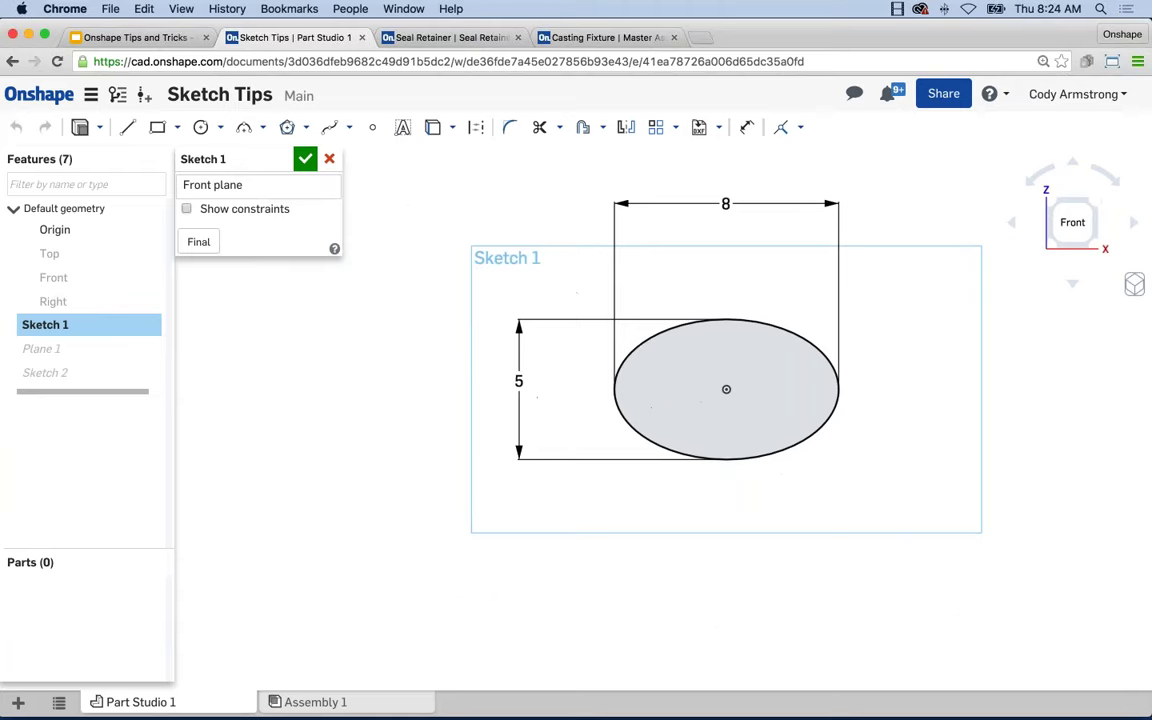
# Draw a centre-point rectangle directly below the 8 by 5 ellipse.
pyautogui.click(179, 134)
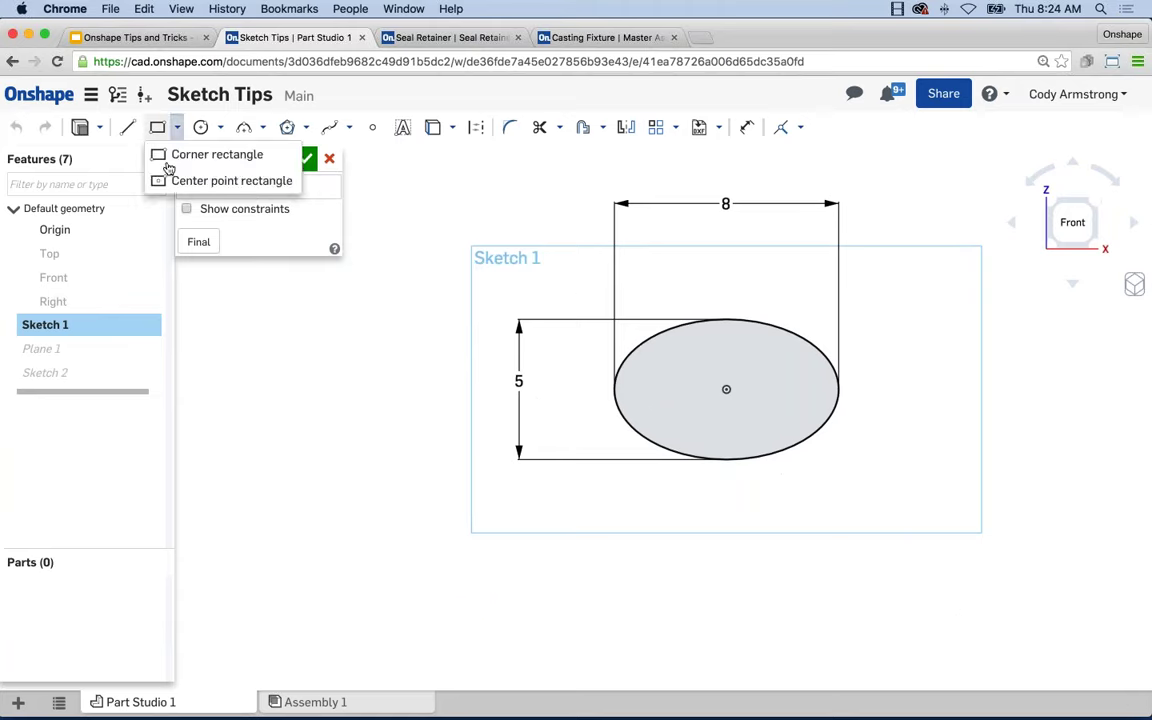
pyautogui.click(205, 154)
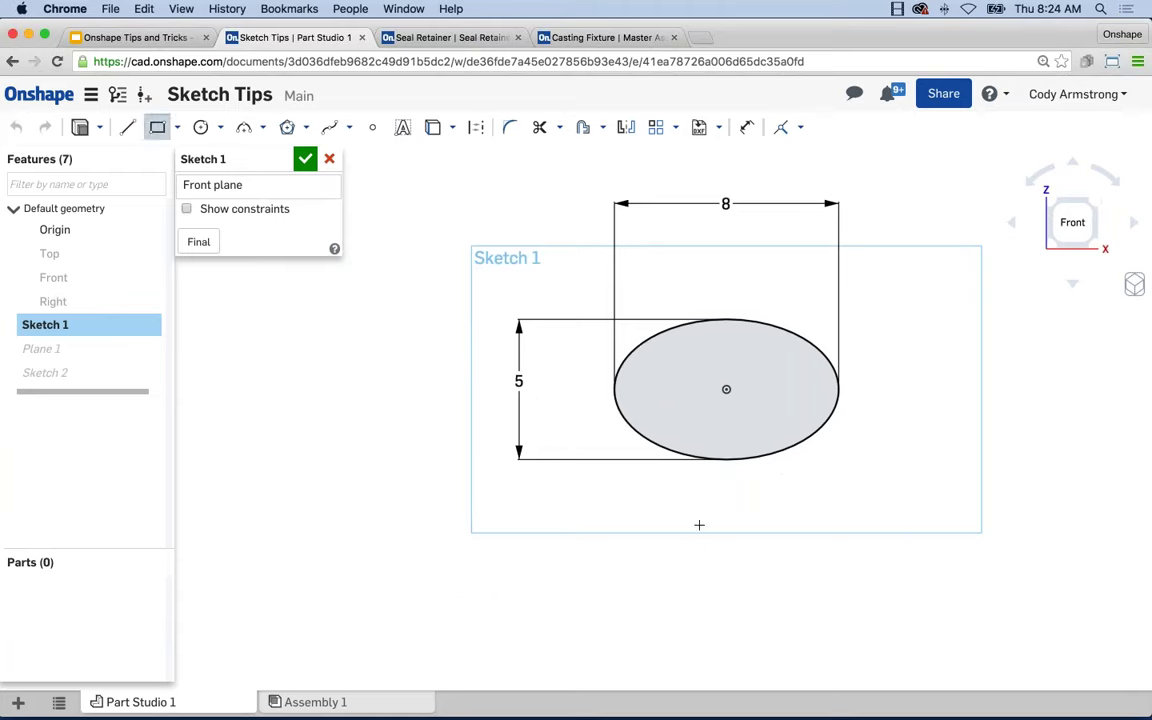
pyautogui.click(179, 134)
pyautogui.click(218, 180)
pyautogui.click(726, 604)
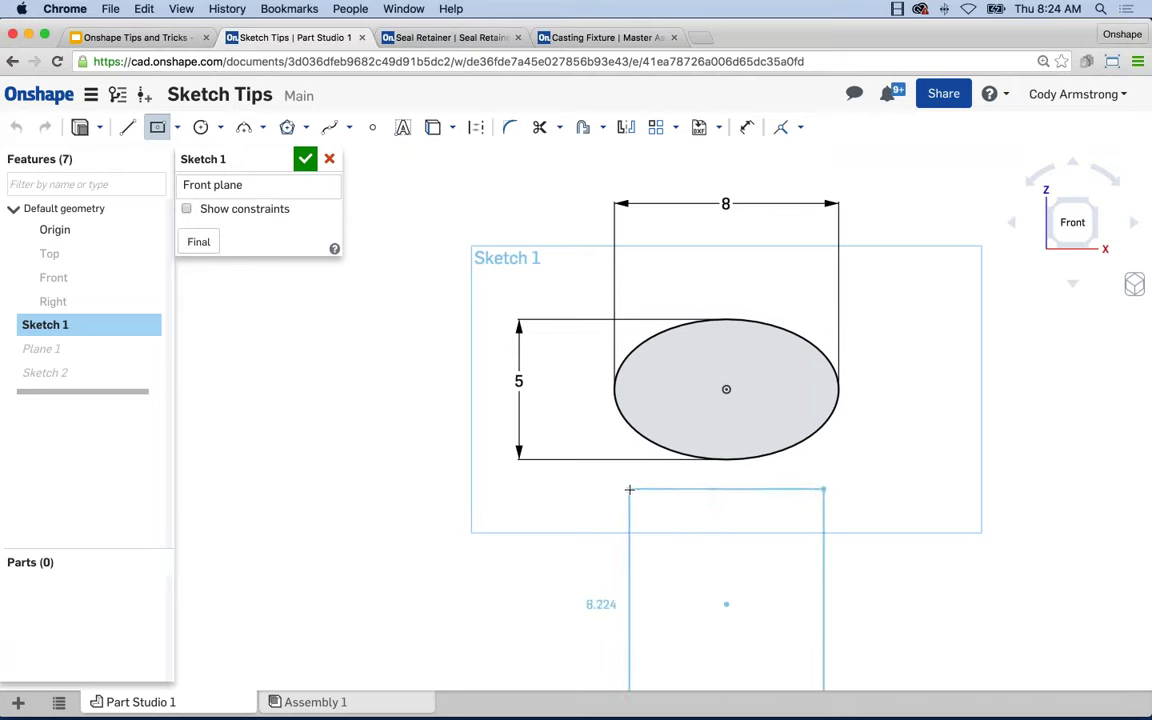
pyautogui.click(629, 490)
pyautogui.press('Escape')
pyautogui.scroll(-3, 869, 494)
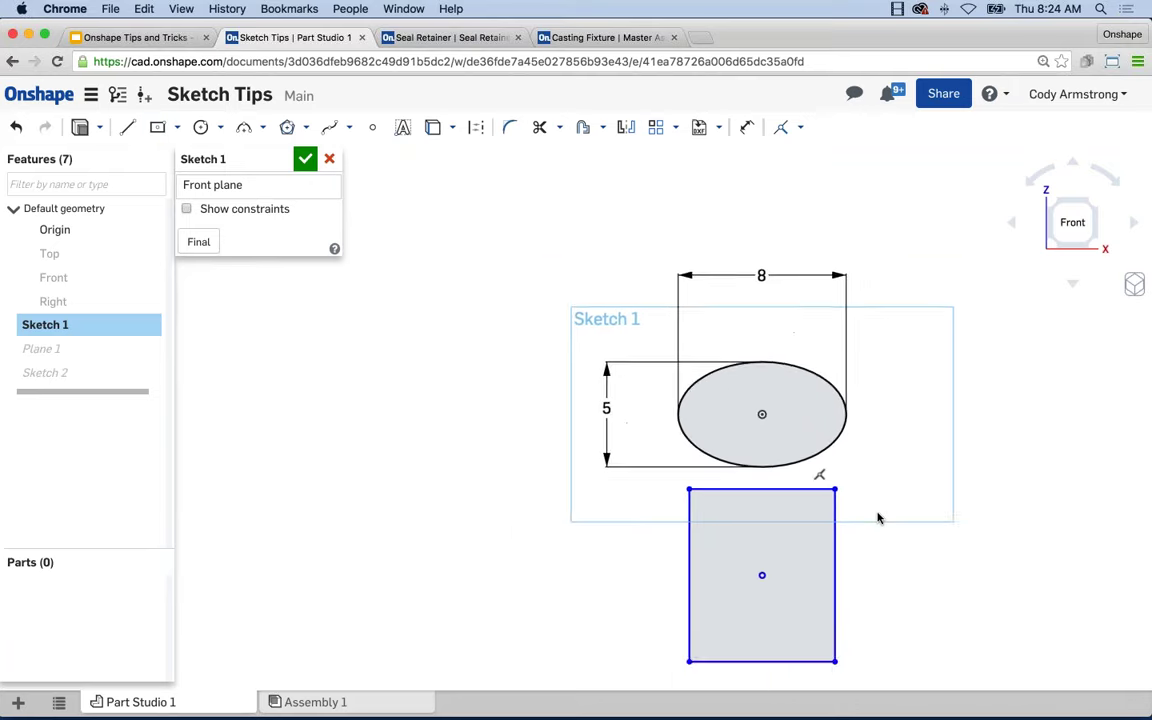
# Copy the 8 by 5 ellipse with its dimensions and paste a duplicate into Sketch 1.
pyautogui.rightClick(881, 546)
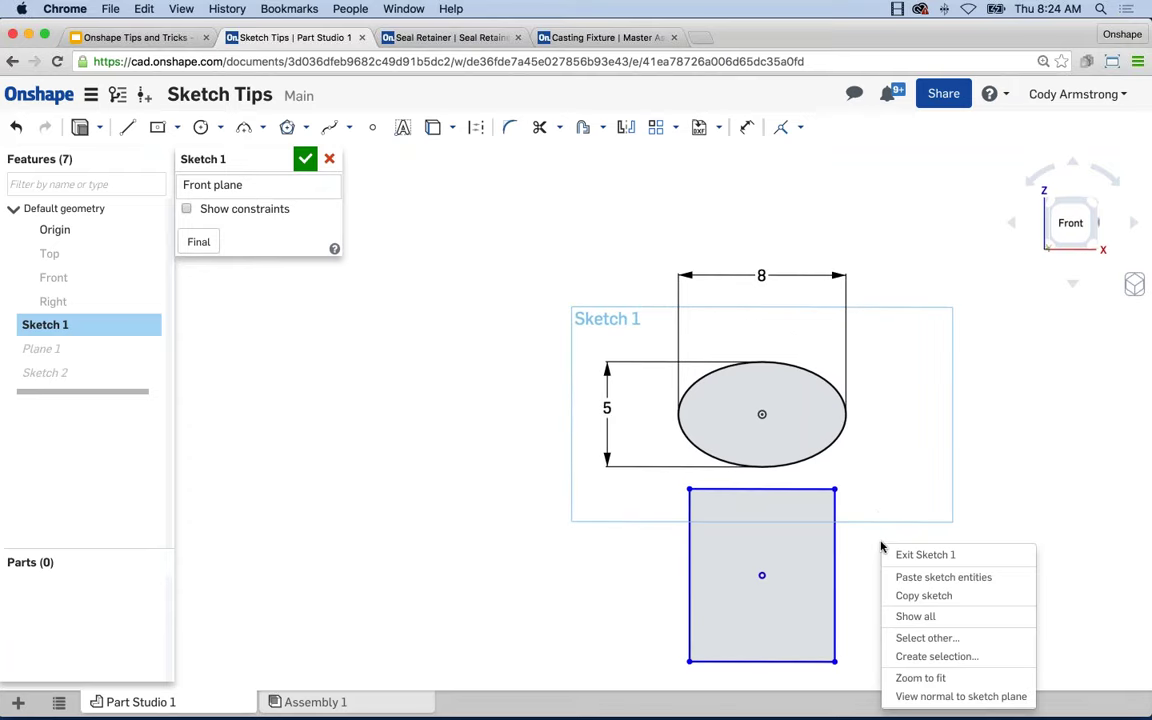
pyautogui.click(923, 465)
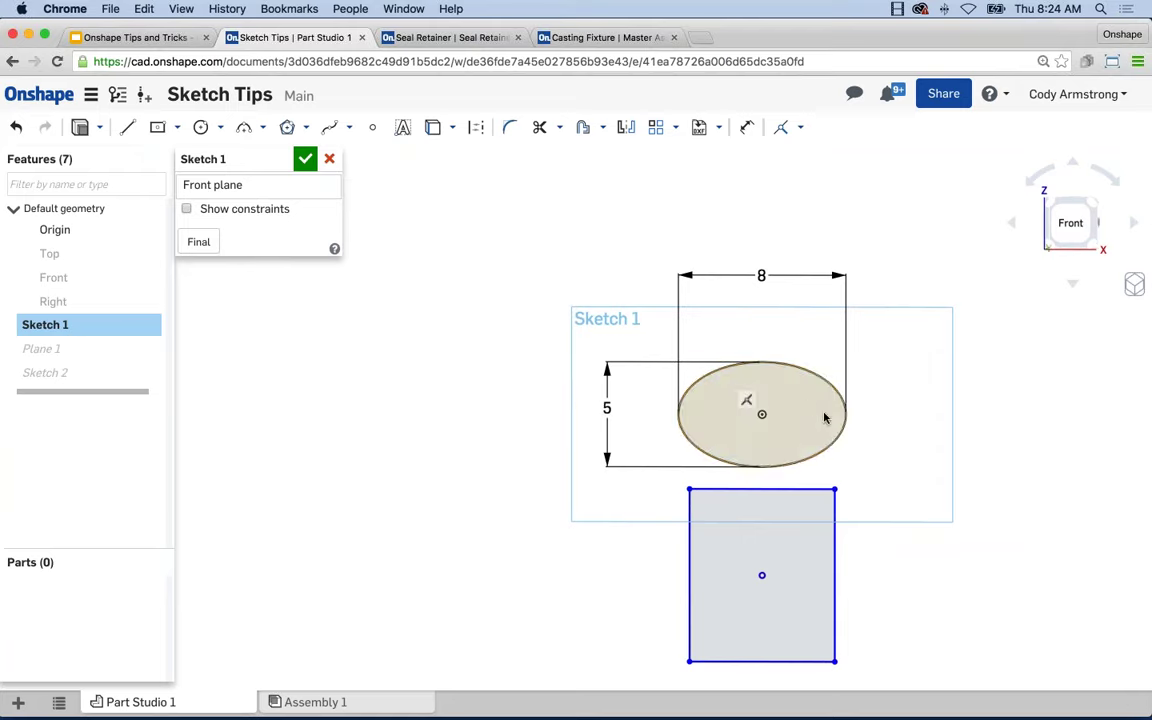
pyautogui.rightClick(838, 444)
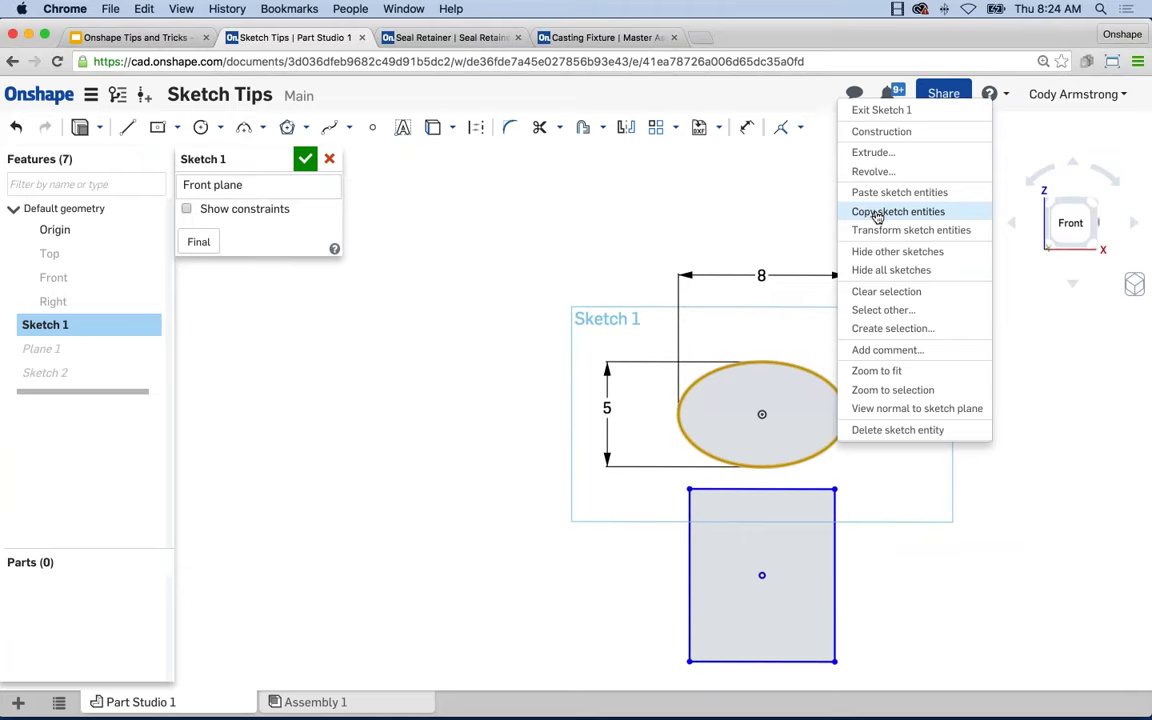
pyautogui.click(876, 212)
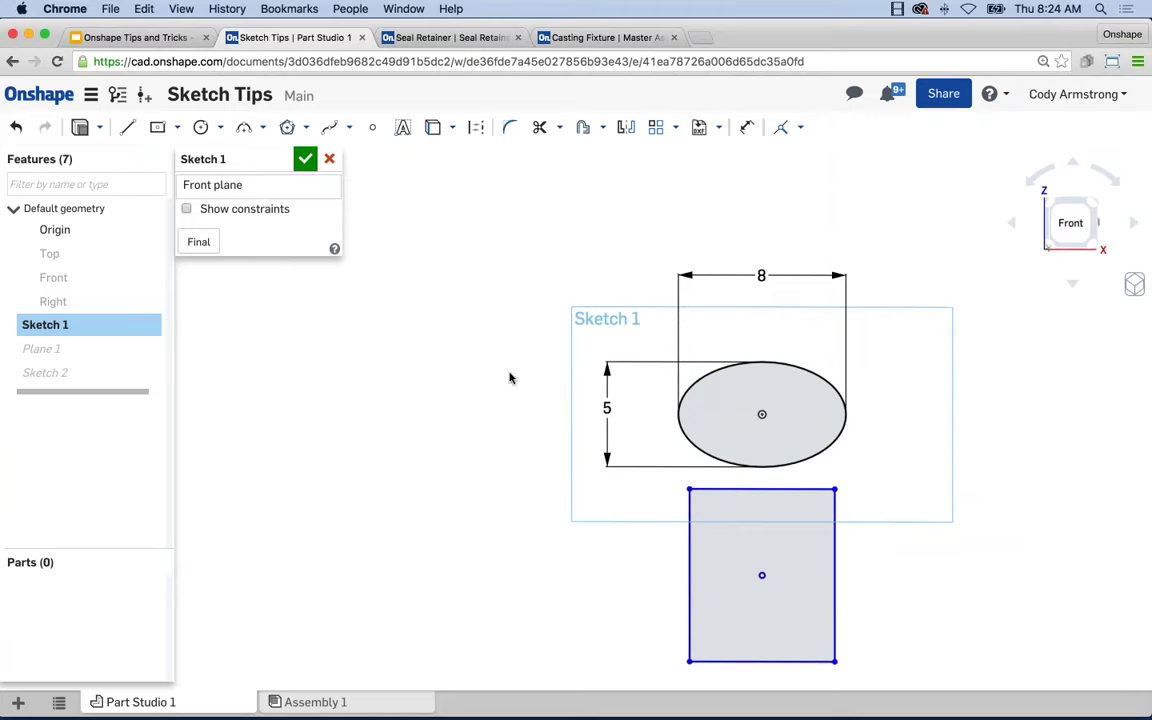
pyautogui.rightClick(360, 329)
pyautogui.click(386, 355)
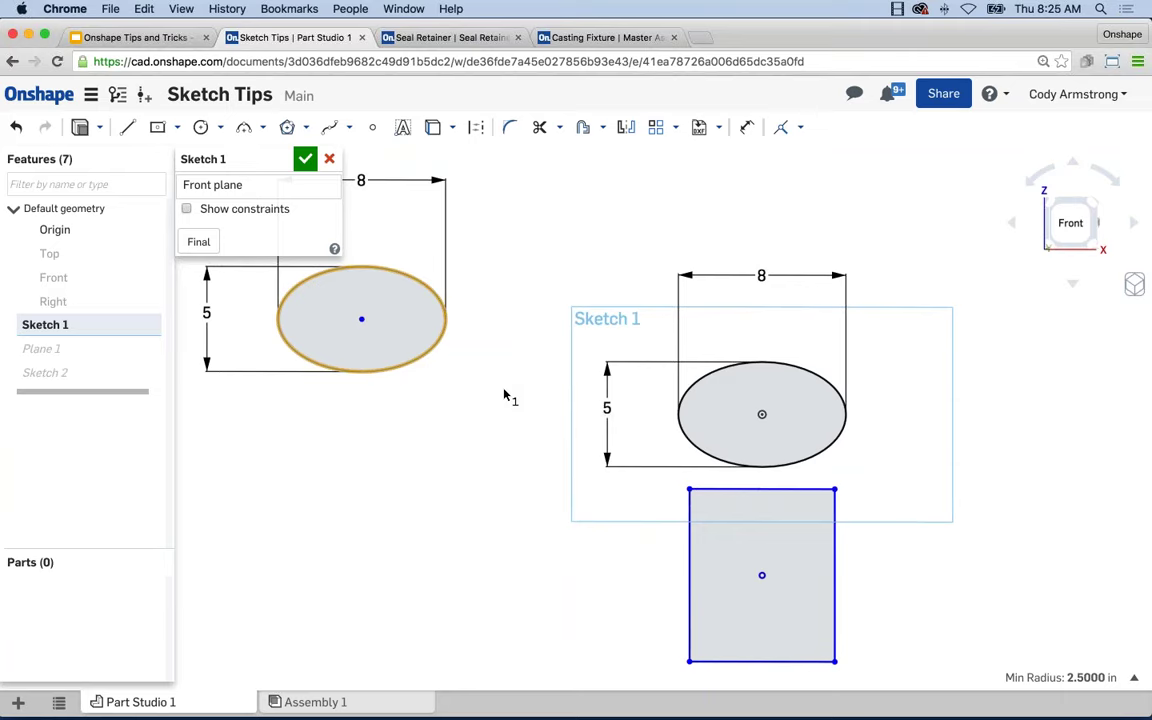
# Box-select the pasted ellipse copy, delete it with its dimensions, and recentre the view.
pyautogui.scroll(-2, 476, 399)
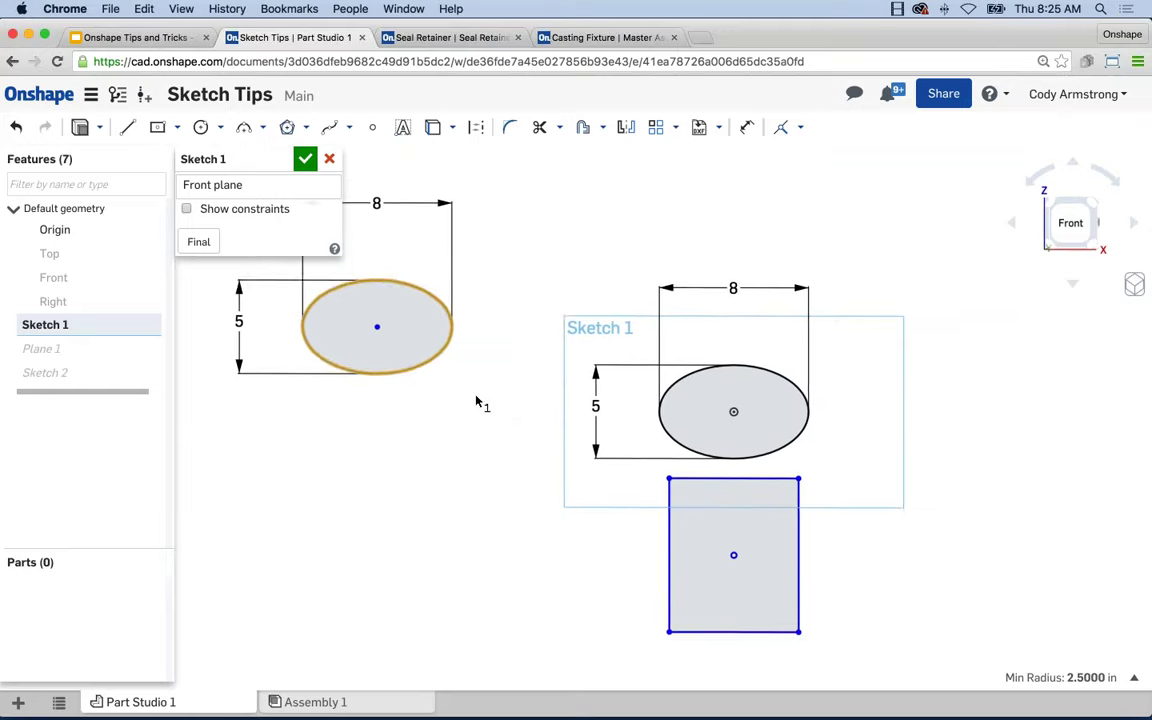
pyautogui.moveTo(476, 399); pyautogui.dragTo(578, 450, button='middle')
pyautogui.moveTo(620, 538); pyautogui.dragTo(373, 244)
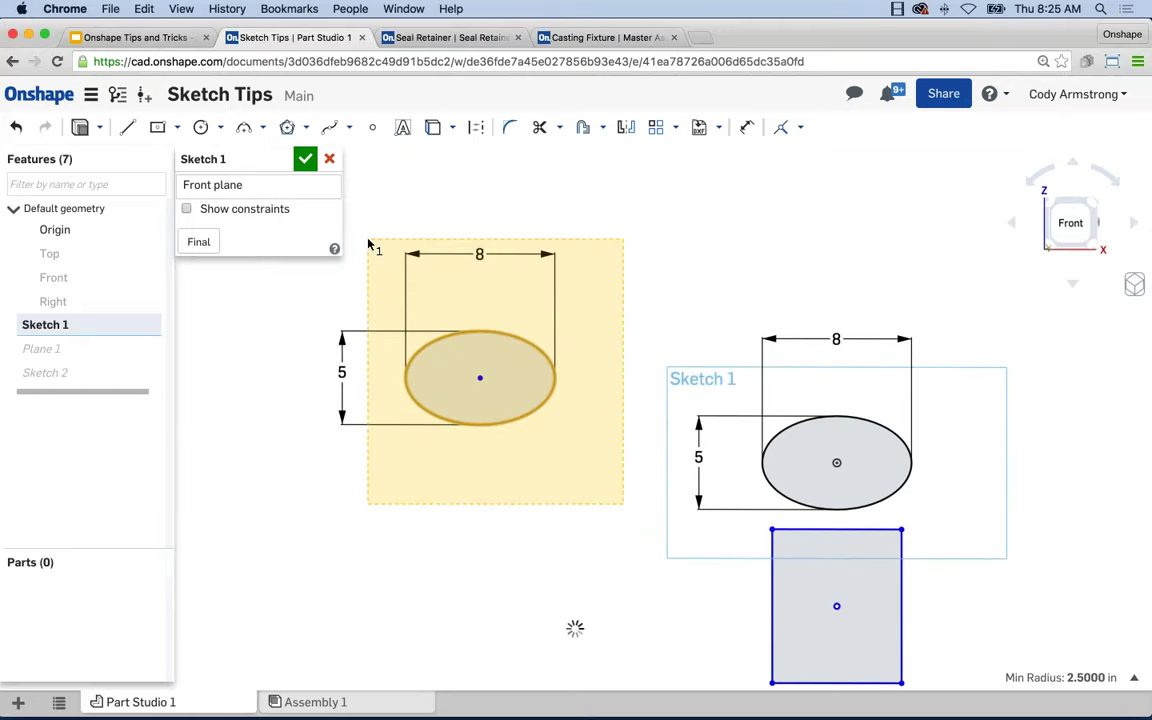
pyautogui.press('Delete')
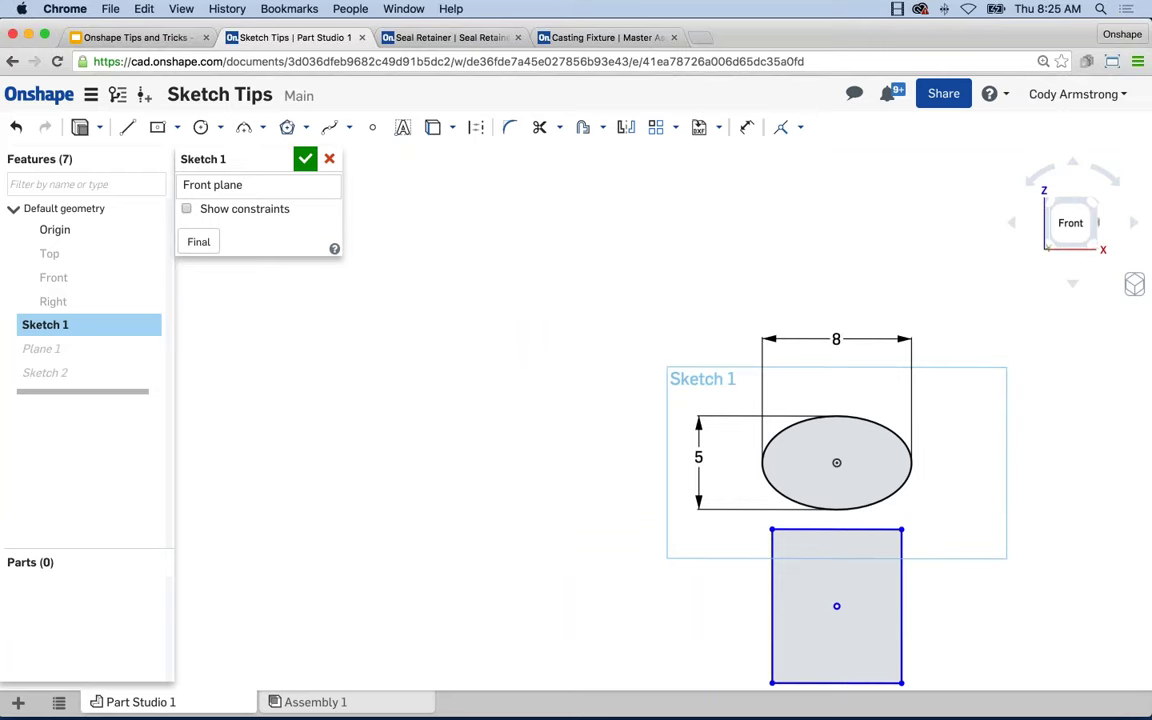
pyautogui.moveTo(624, 261); pyautogui.dragTo(569, 234, button='middle')
pyautogui.scroll(-1, 514, 203)
pyautogui.scroll(3, 648, 455)
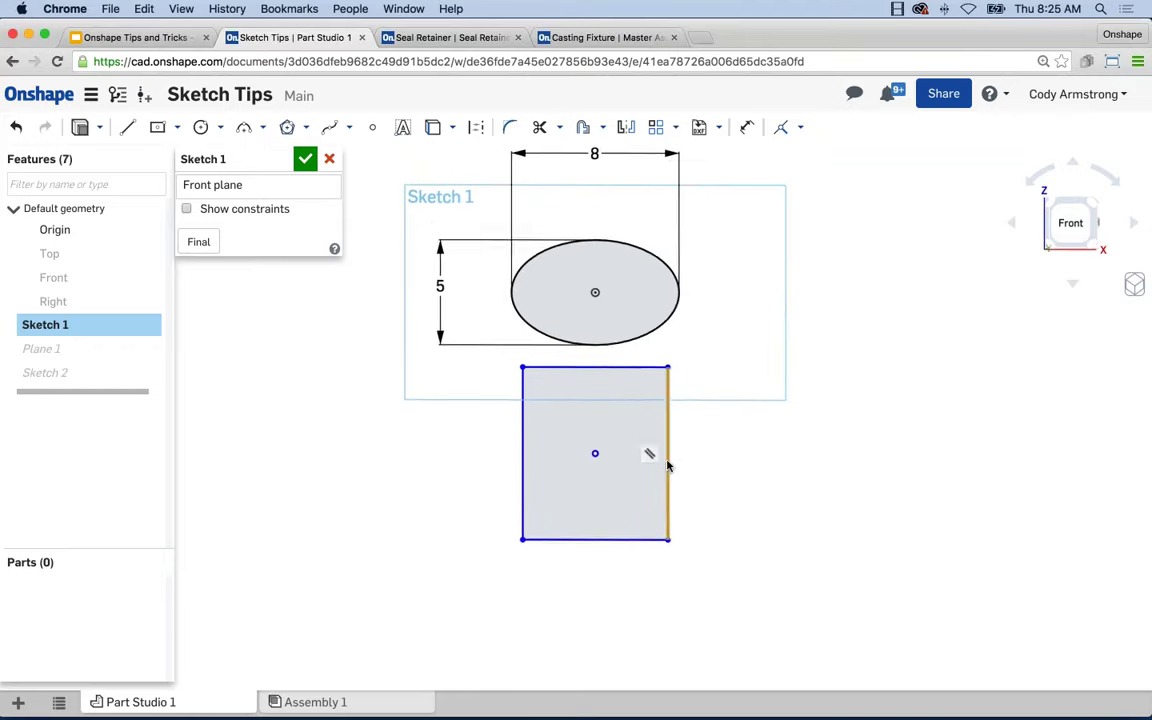
pyautogui.scroll(-1, 620, 460)
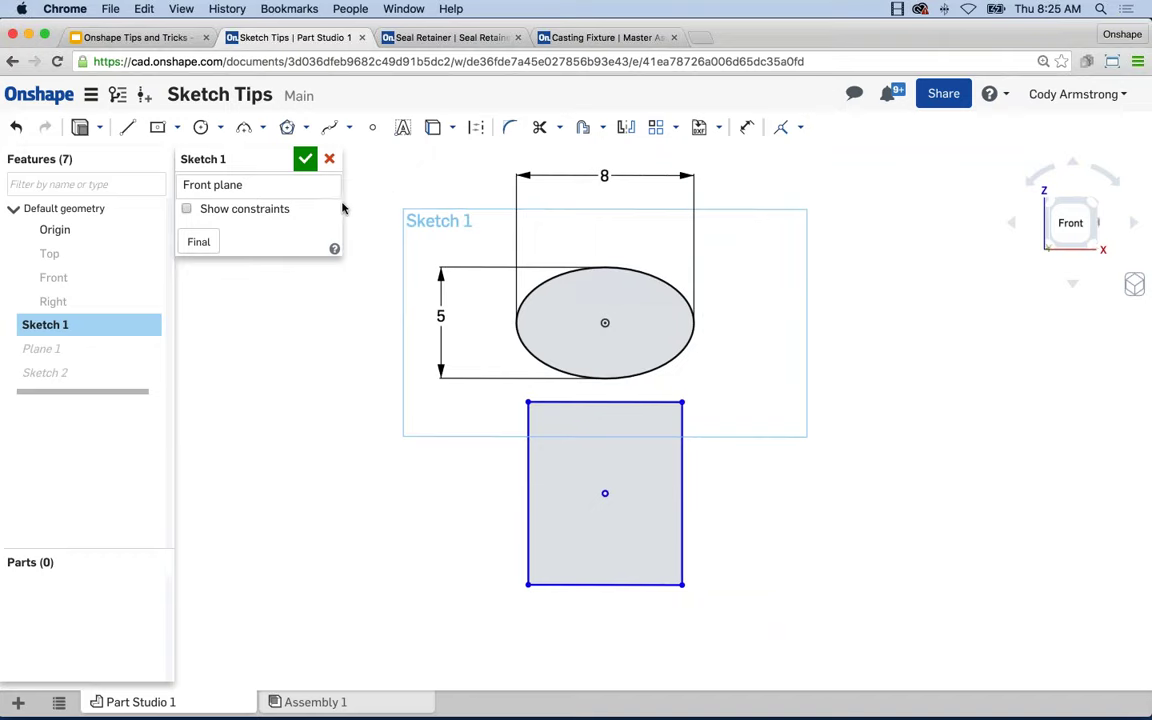
# Duplicate the Sketch Tips browser tab, then open the Documents page's Shared with me list.
pyautogui.rightClick(328, 41)
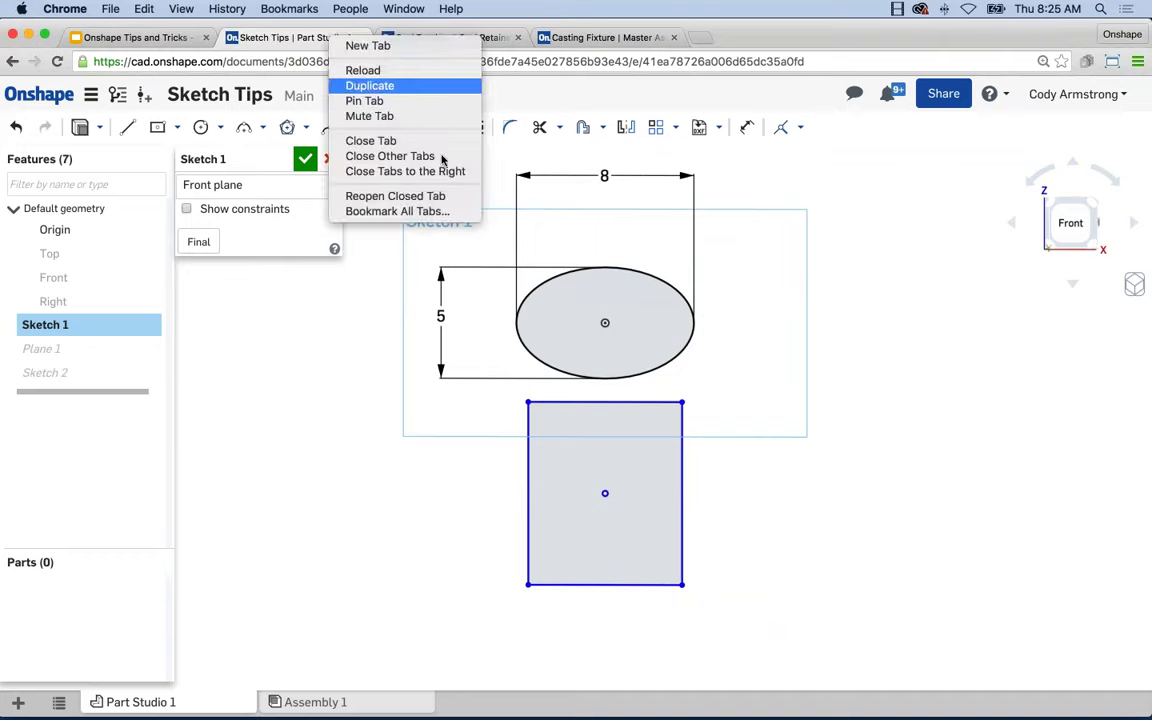
pyautogui.click(372, 85)
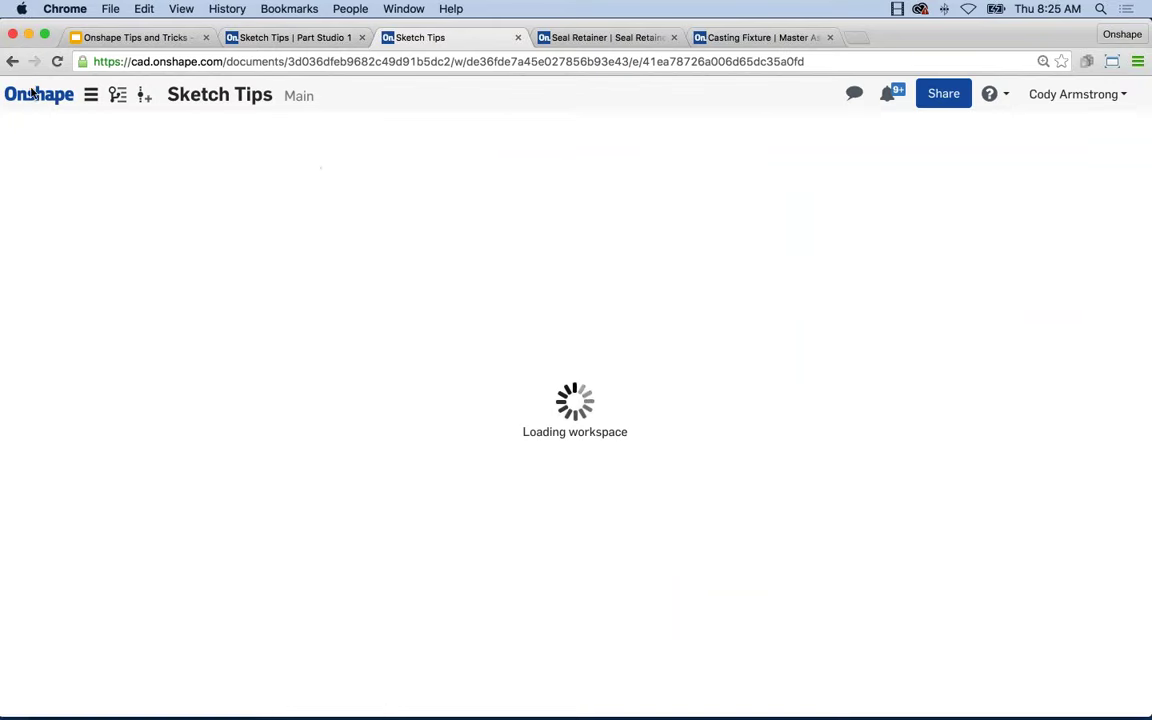
pyautogui.click(70, 95)
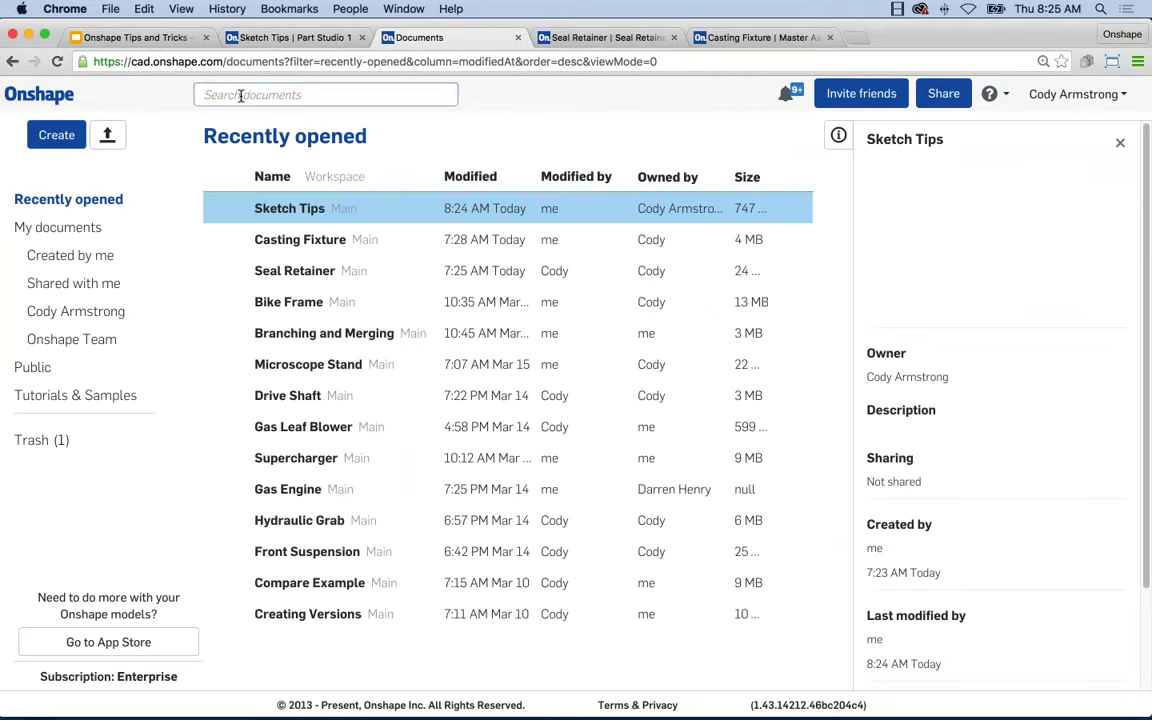
pyautogui.click(240, 95)
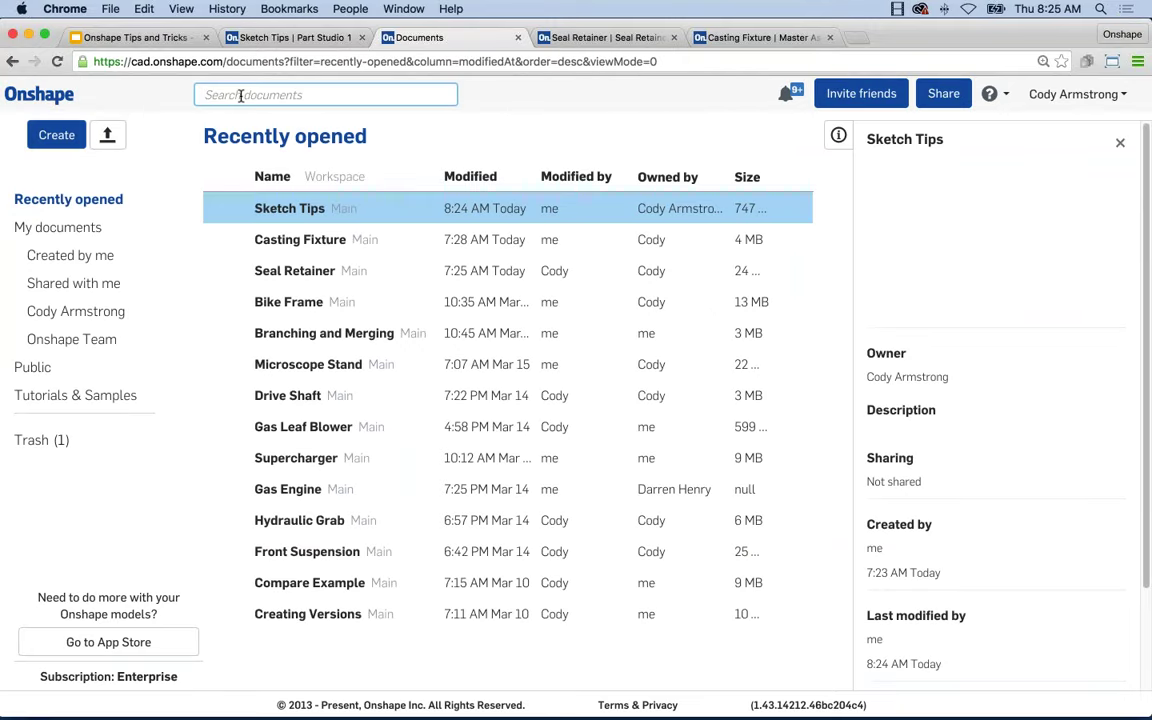
pyautogui.click(73, 283)
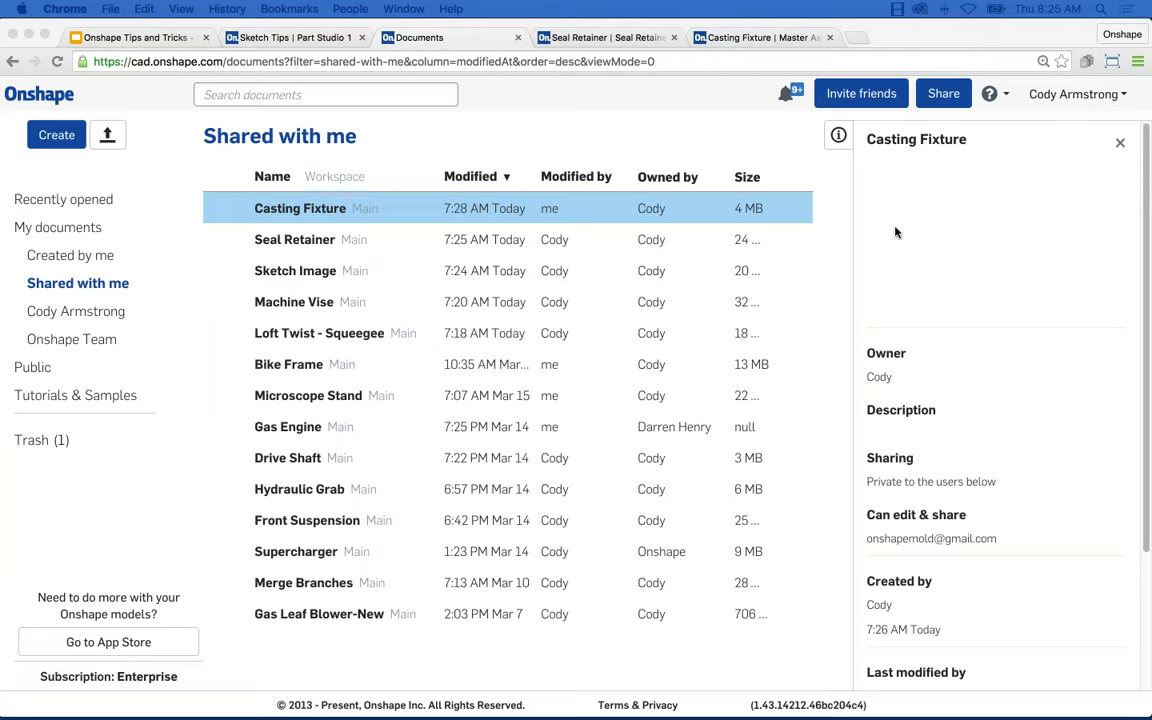
# Open the Sketch Image document and zoom in on the pedal image beneath the crank.
pyautogui.click(318, 271)
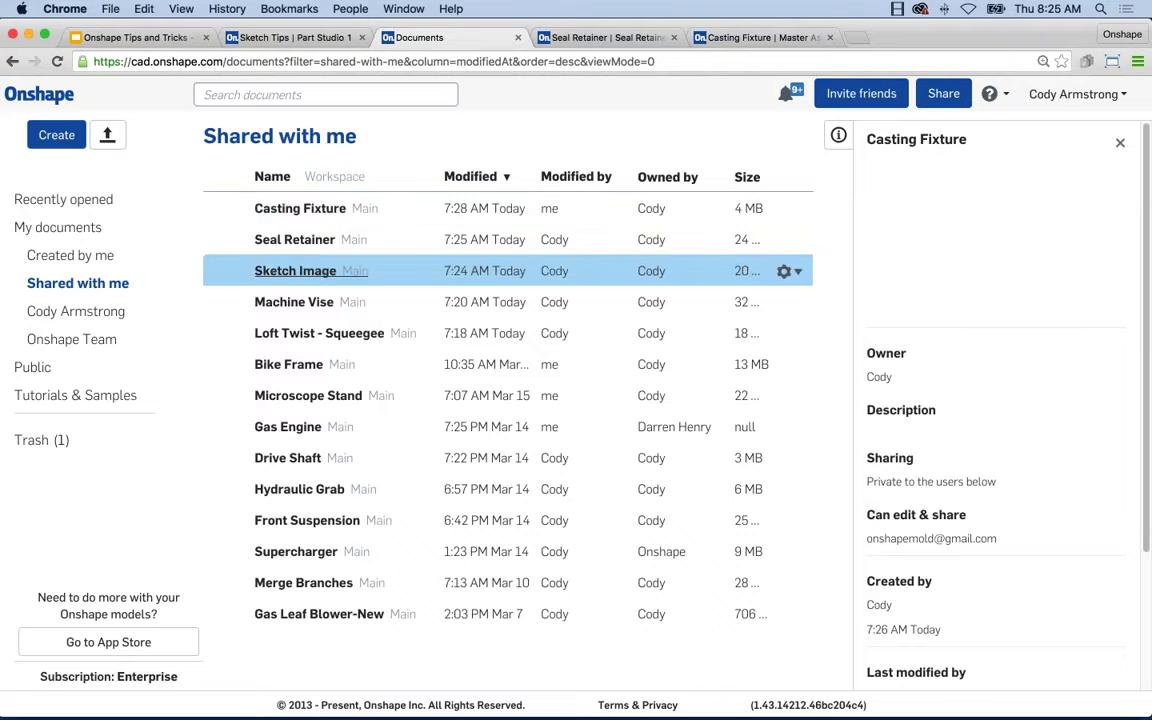
pyautogui.click(295, 271)
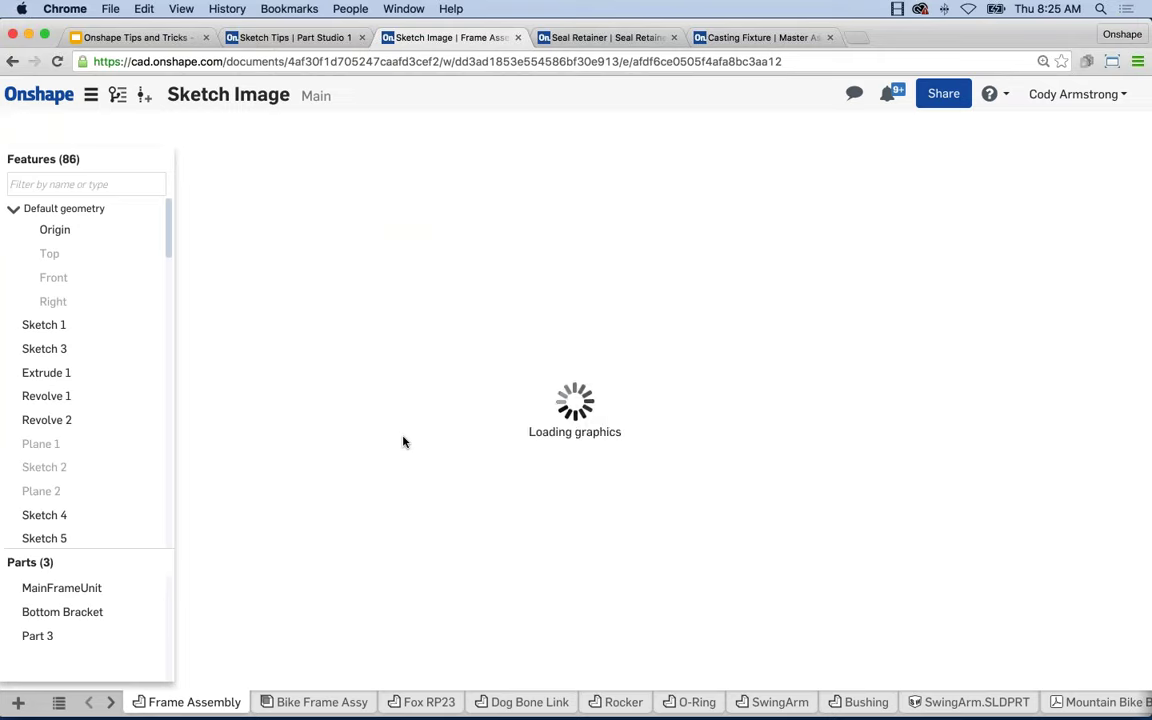
pyautogui.scroll(5, 598, 468)
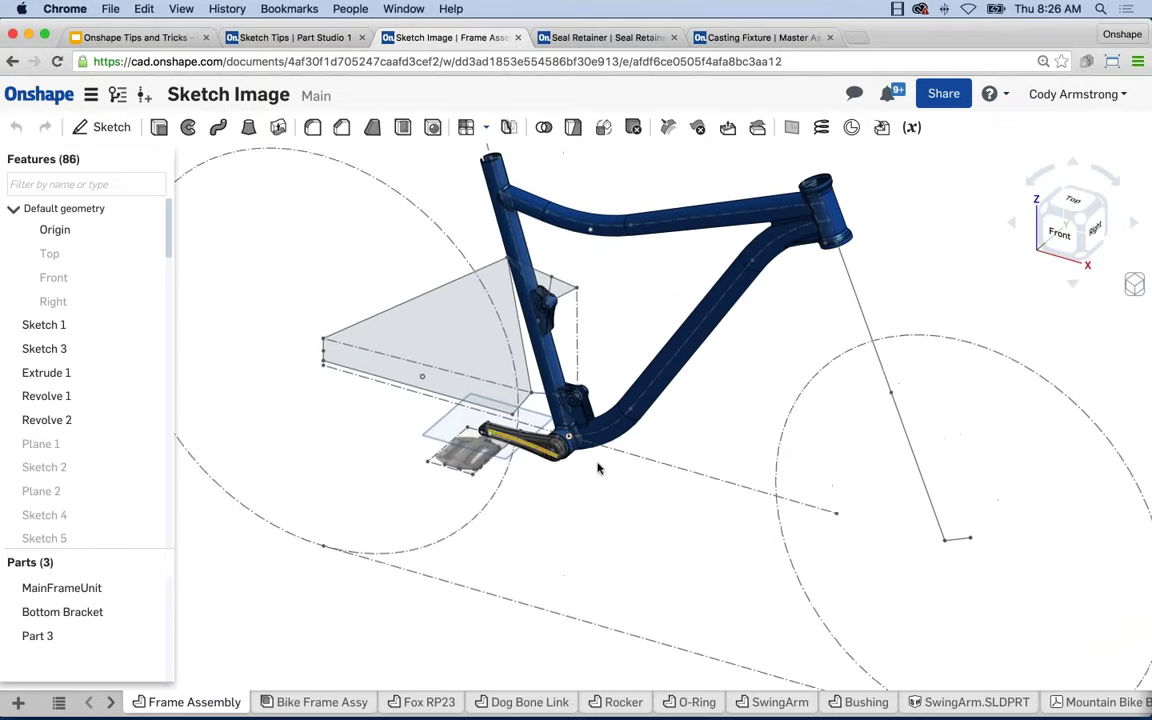
pyautogui.scroll(2, 729, 388)
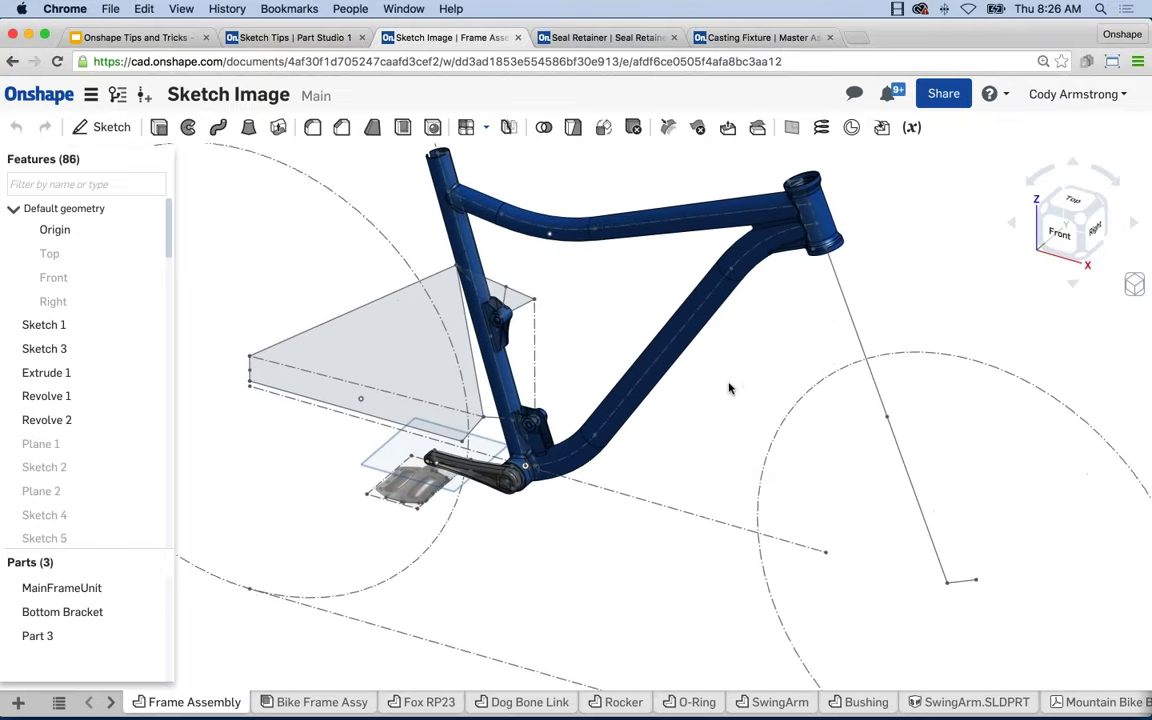
pyautogui.scroll(4, 513, 511)
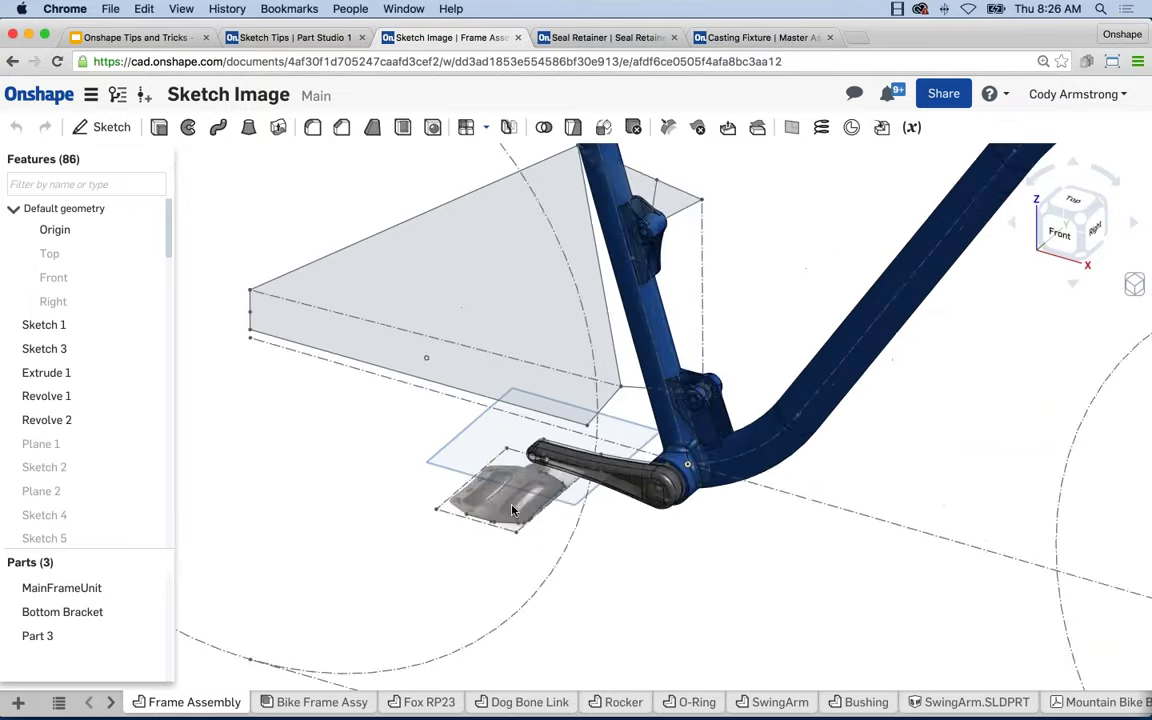
pyautogui.scroll(6, 513, 511)
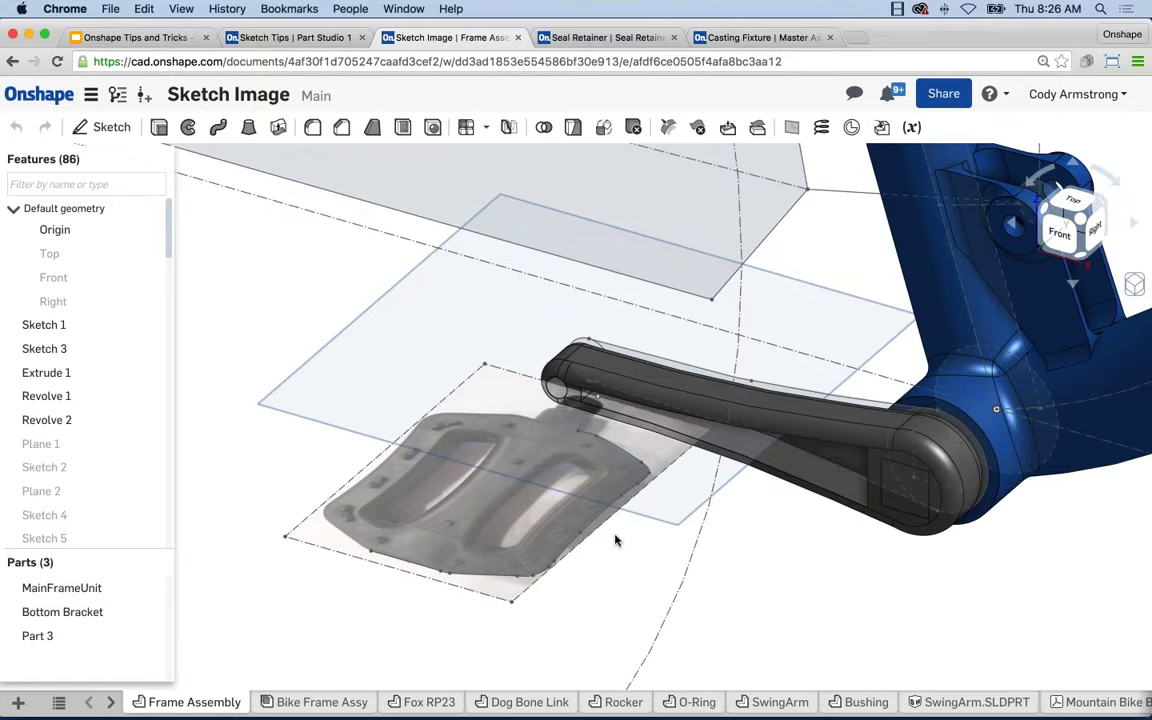
# Zoom back out, orbit around the bike frame, and show the list of document tabs.
pyautogui.scroll(-5, 618, 540)
pyautogui.scroll(-4, 660, 560)
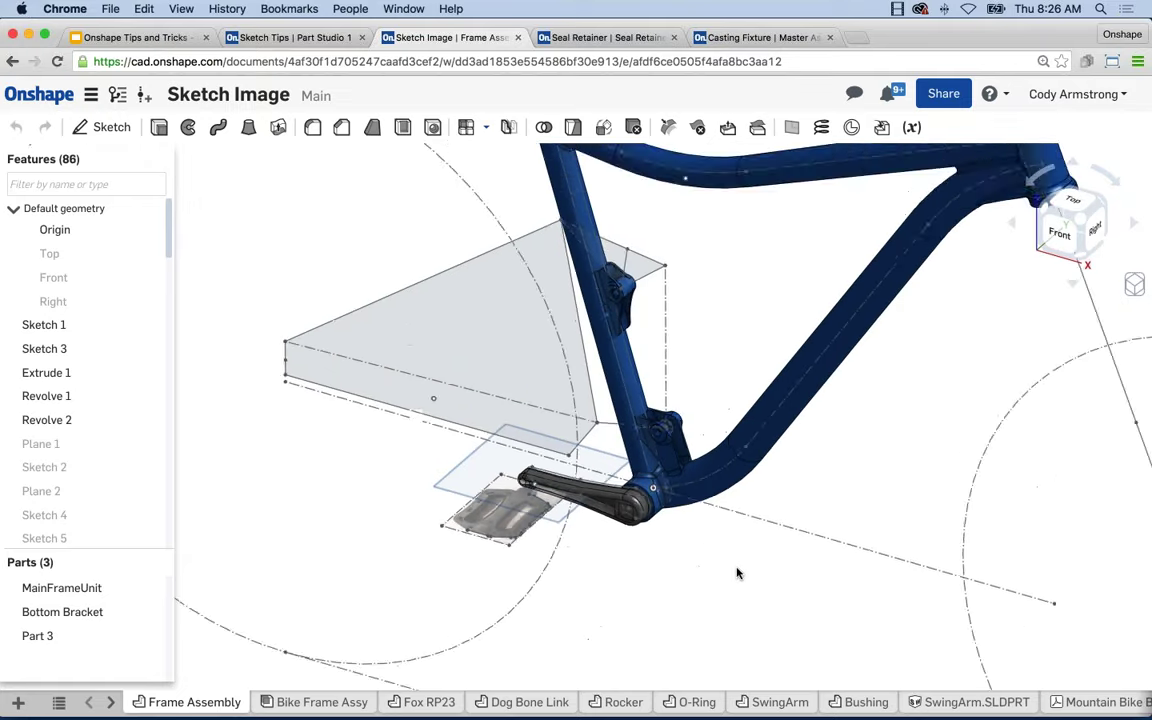
pyautogui.scroll(-2, 661, 566)
pyautogui.moveTo(671, 568); pyautogui.dragTo(748, 626, button='right')
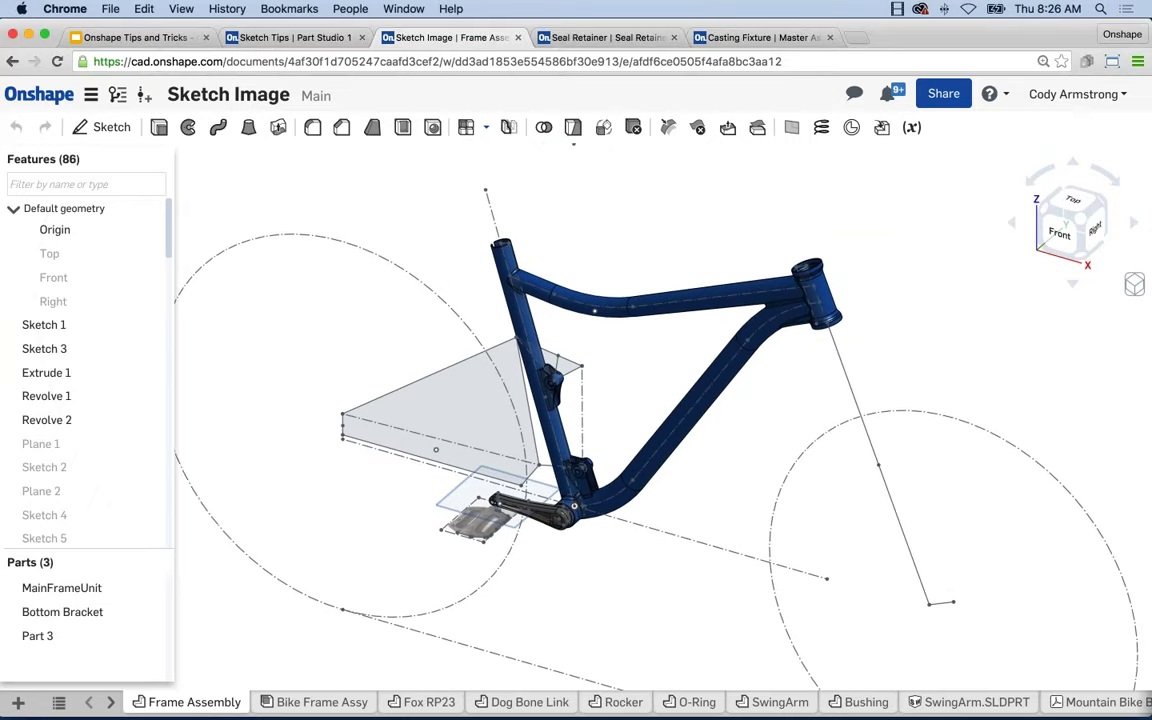
pyautogui.click(60, 703)
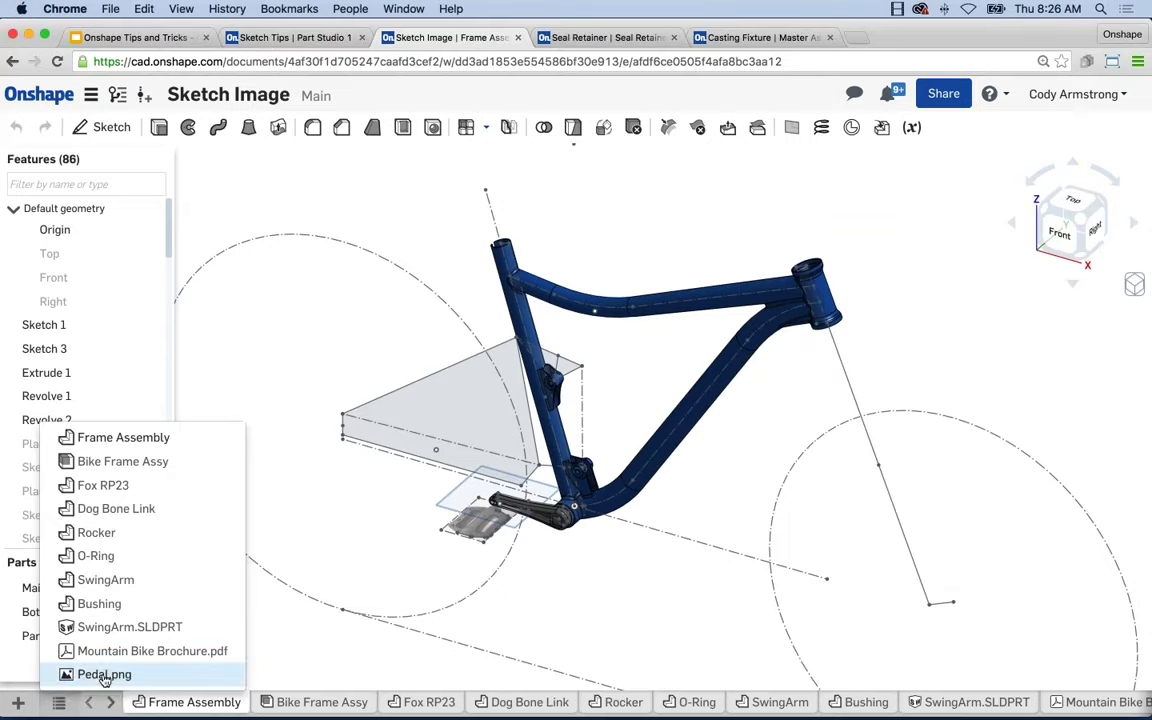
# View the Pedal.png image tab, then return to Frame Assembly and zoom toward the pedal.
pyautogui.click(92, 674)
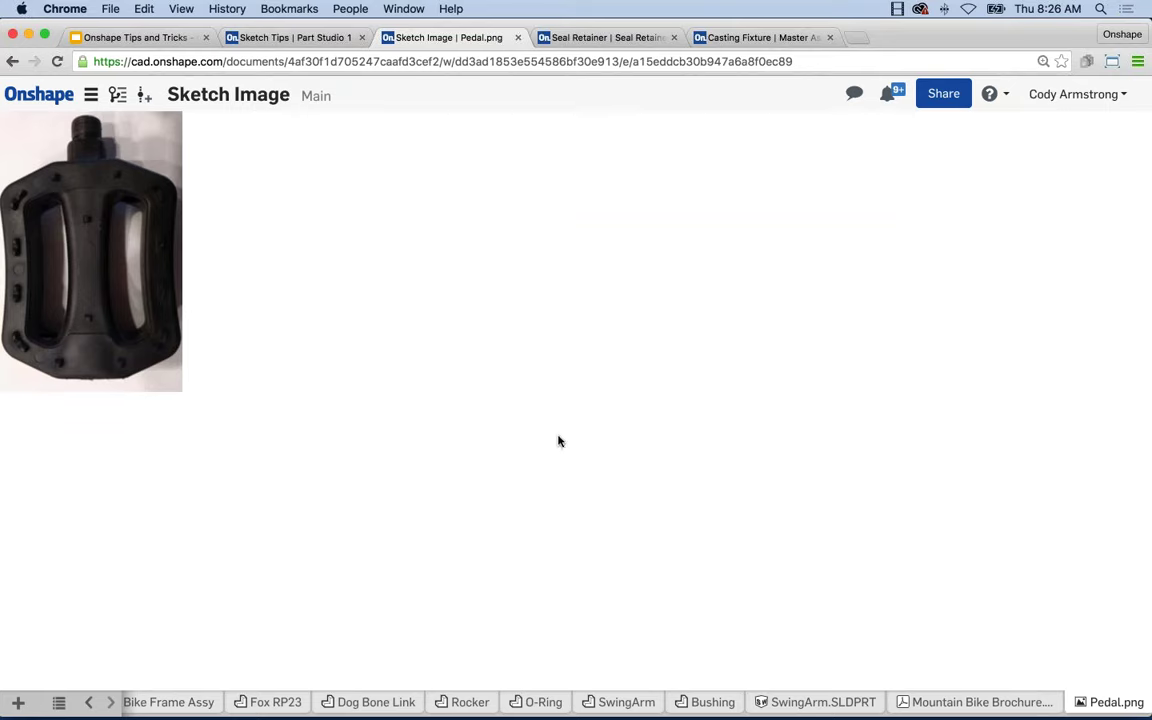
pyautogui.click(21, 705)
pyautogui.click(58, 703)
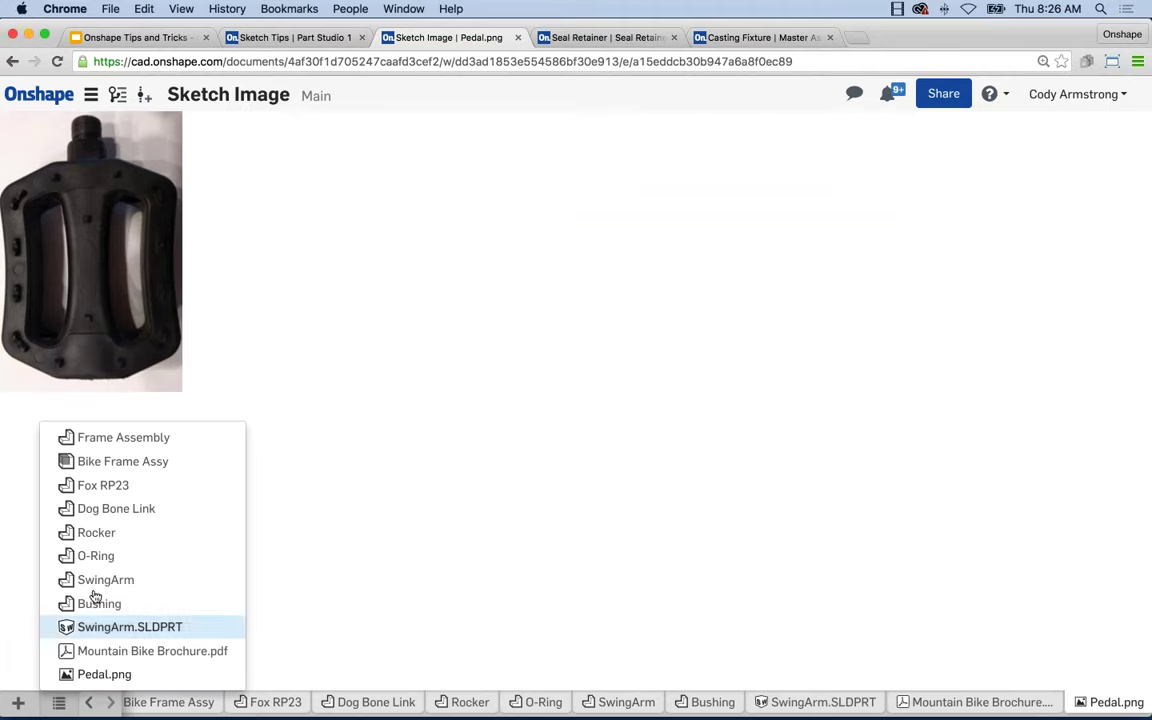
pyautogui.click(118, 437)
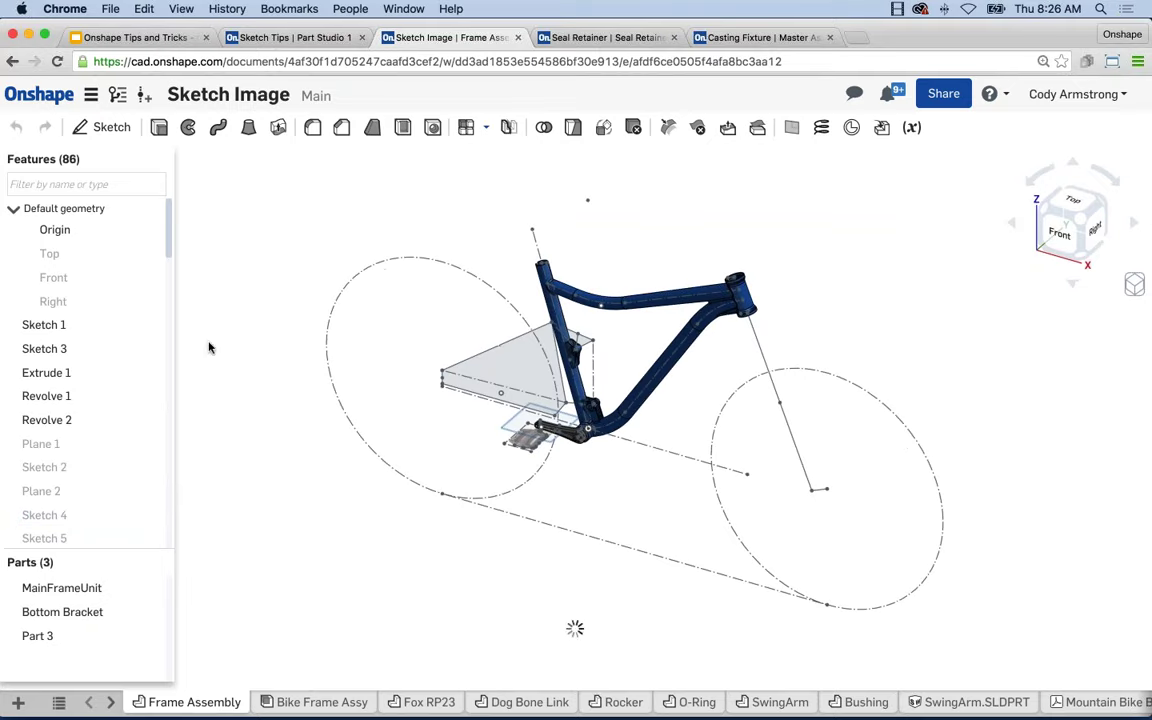
pyautogui.scroll(5, 560, 415)
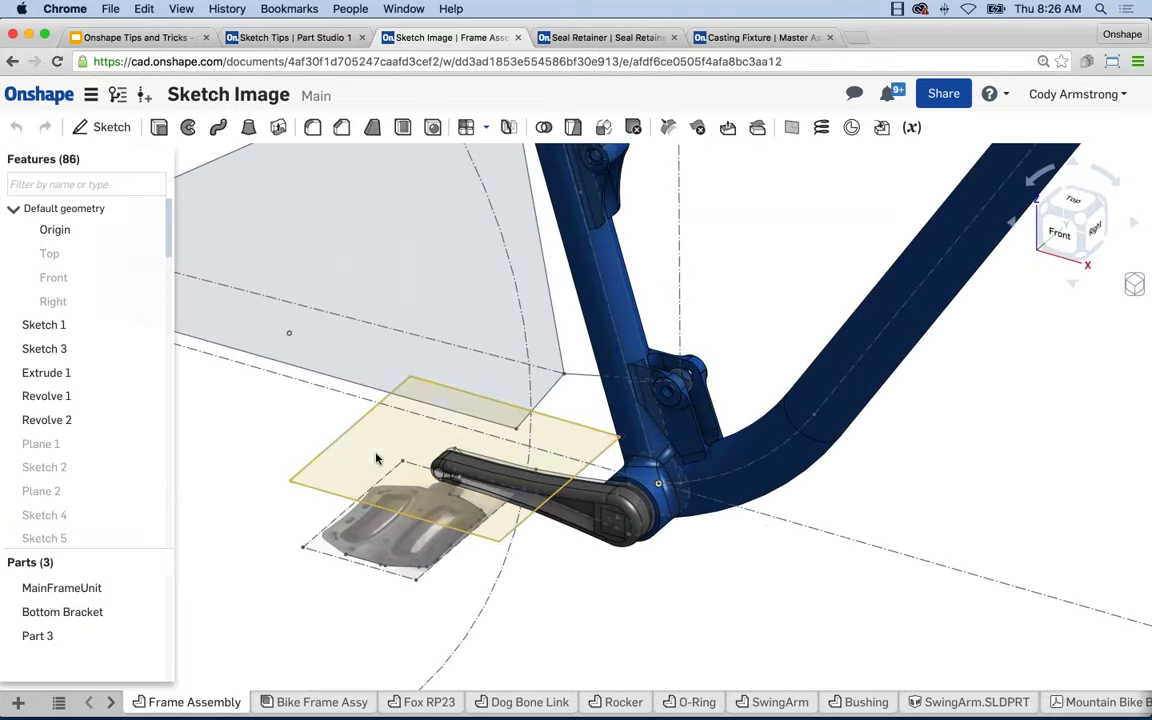
# Create Sketch 22 on Plane 4, view it normal, and choose Insert image.
pyautogui.click(377, 459)
pyautogui.hotkey('shift', 's')
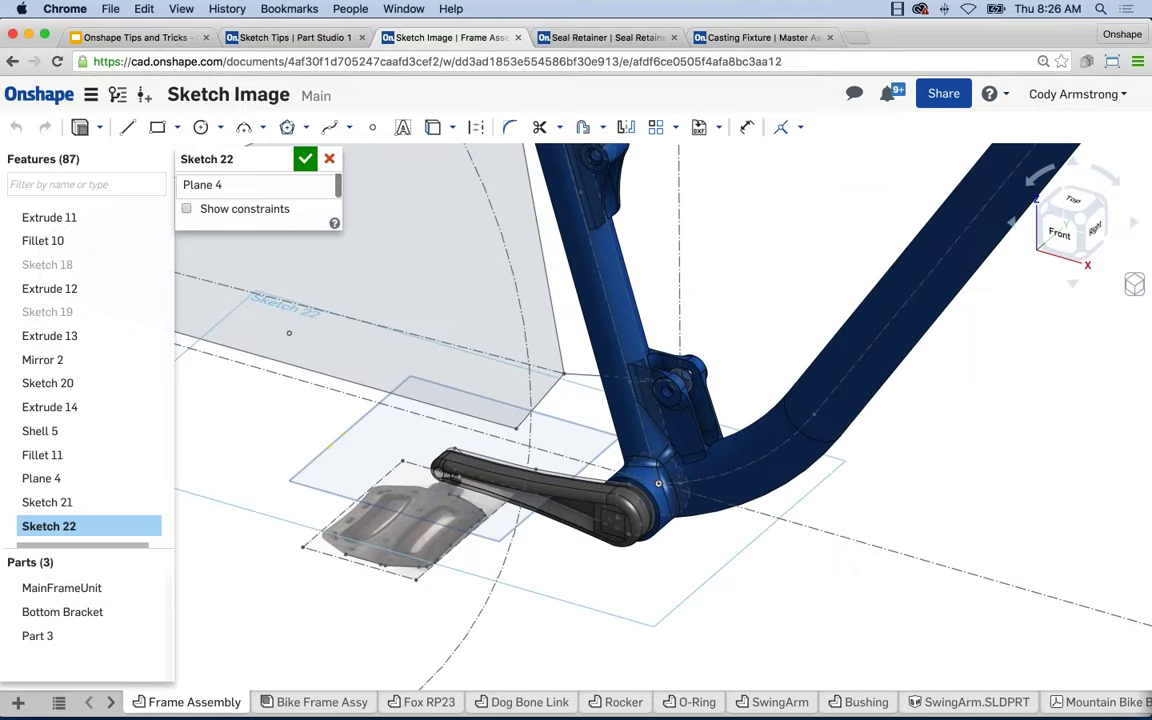
pyautogui.press('n')
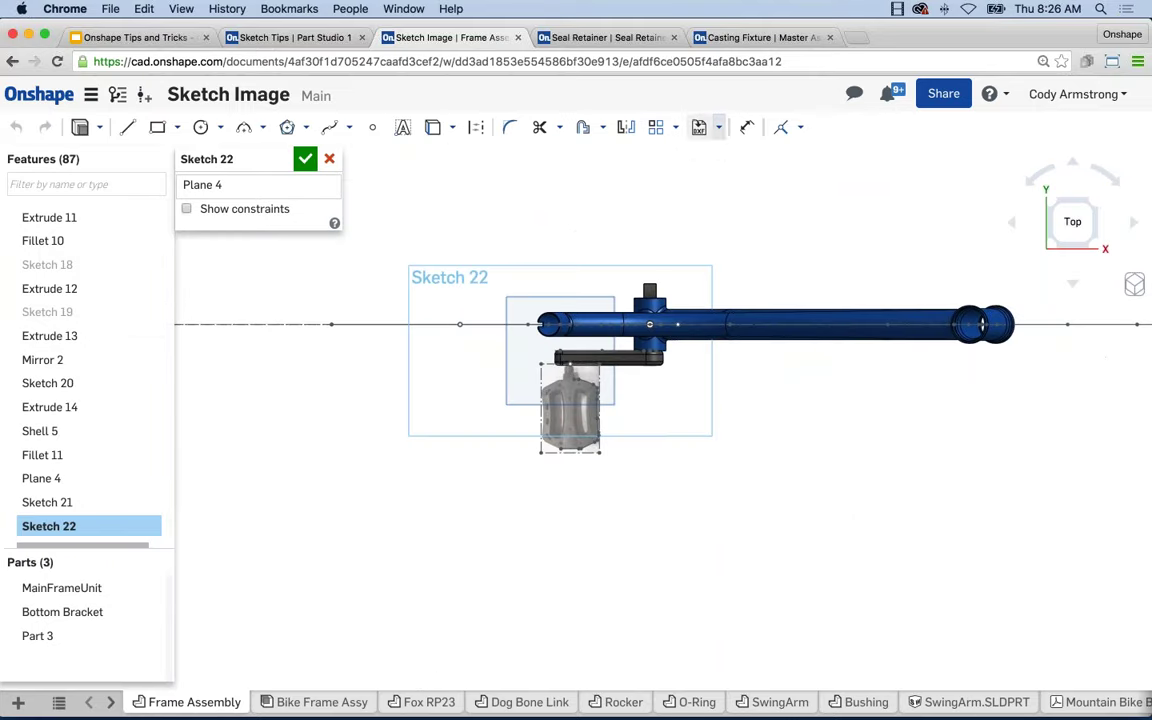
pyautogui.click(718, 127)
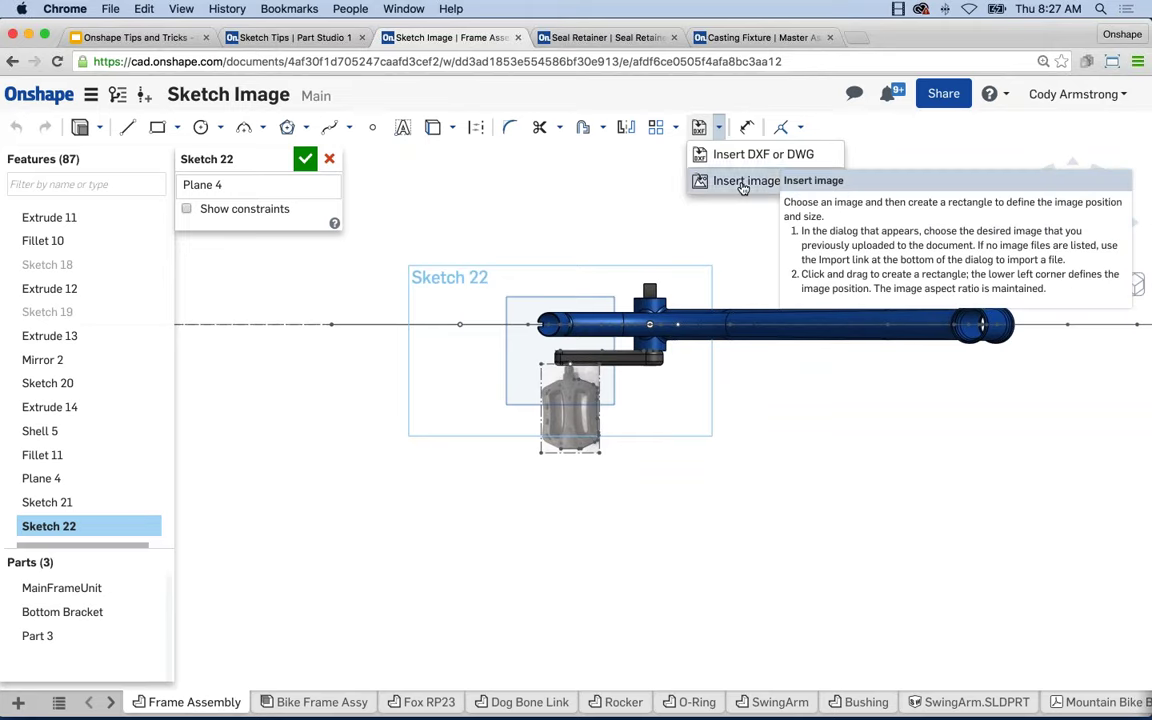
pyautogui.click(743, 184)
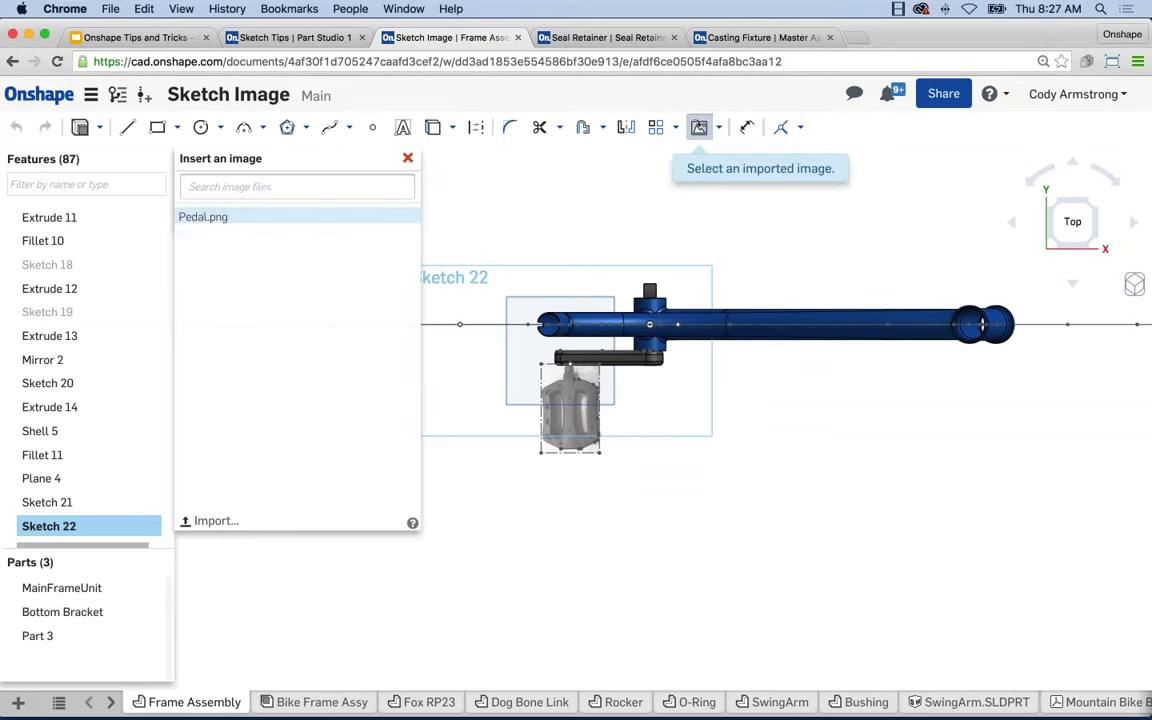
# Place the Pedal.png image under the crank in Sketch 22 and accept the sketch.
pyautogui.click(202, 218)
pyautogui.scroll(3, 545, 380)
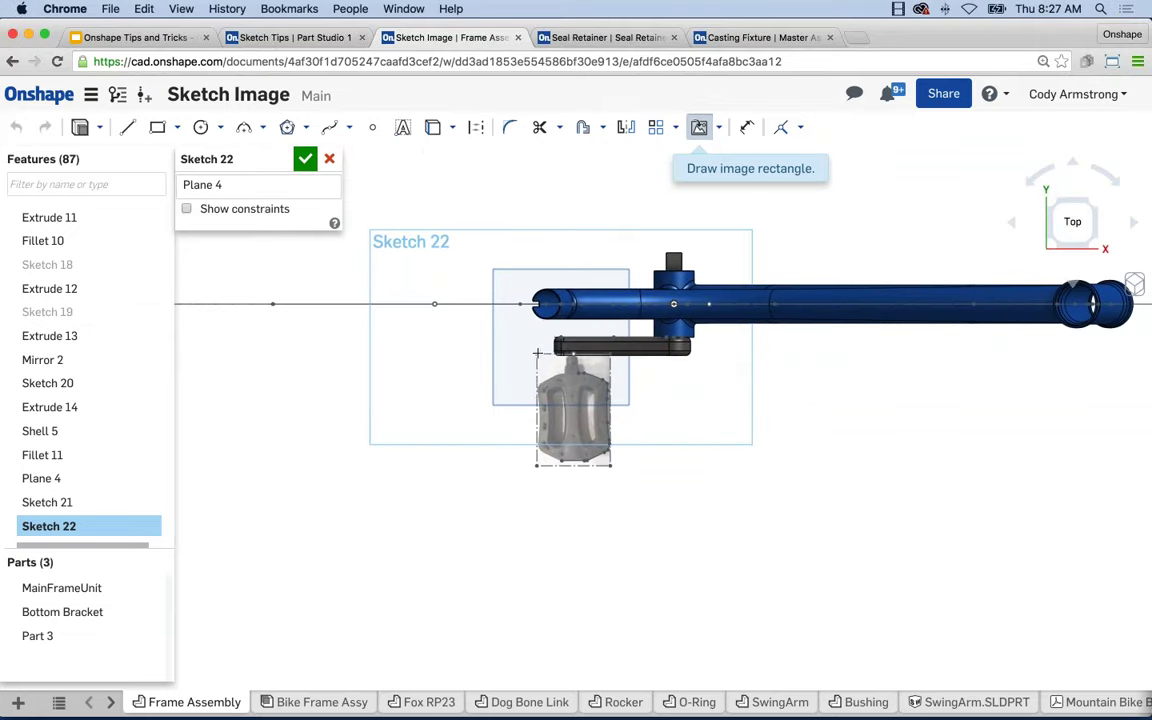
pyautogui.click(537, 352)
pyautogui.click(615, 452)
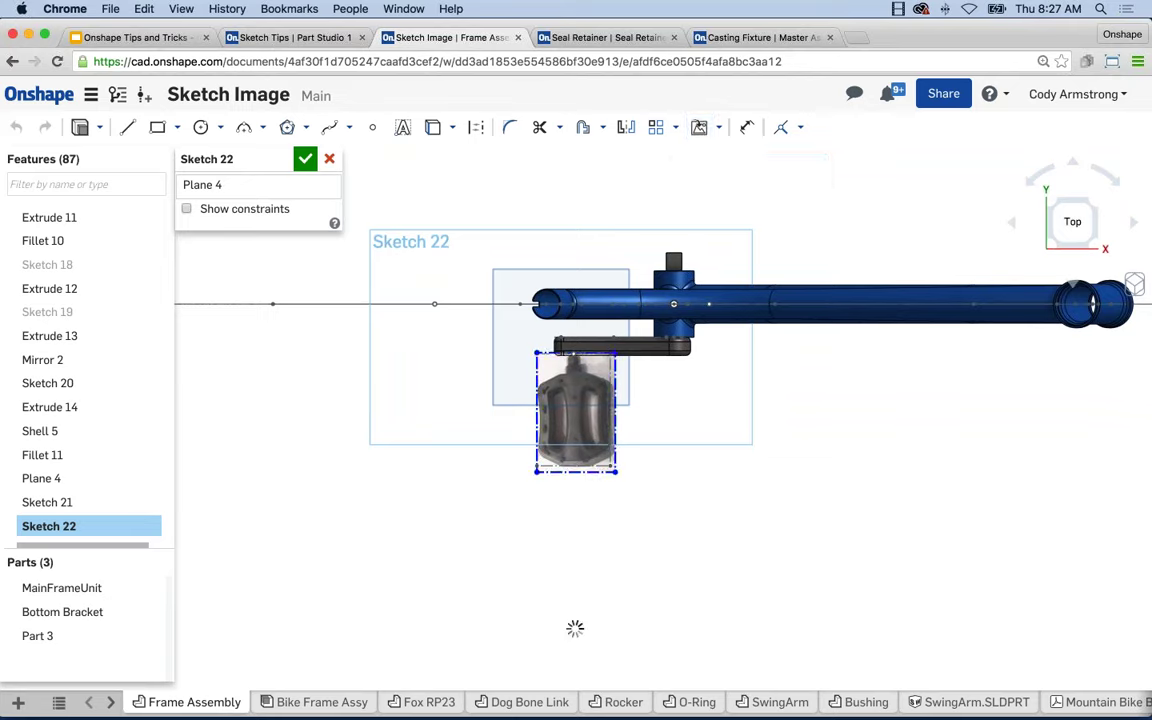
pyautogui.scroll(3, 594, 432)
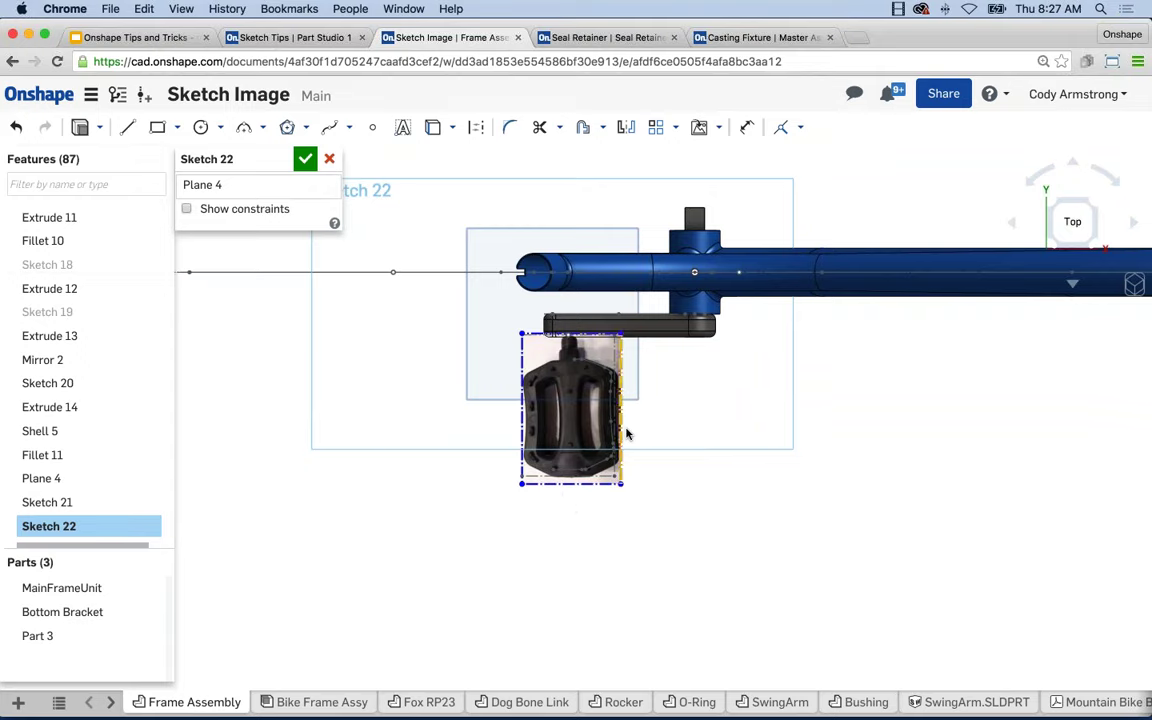
pyautogui.scroll(1, 603, 398)
pyautogui.scroll(1, 595, 372)
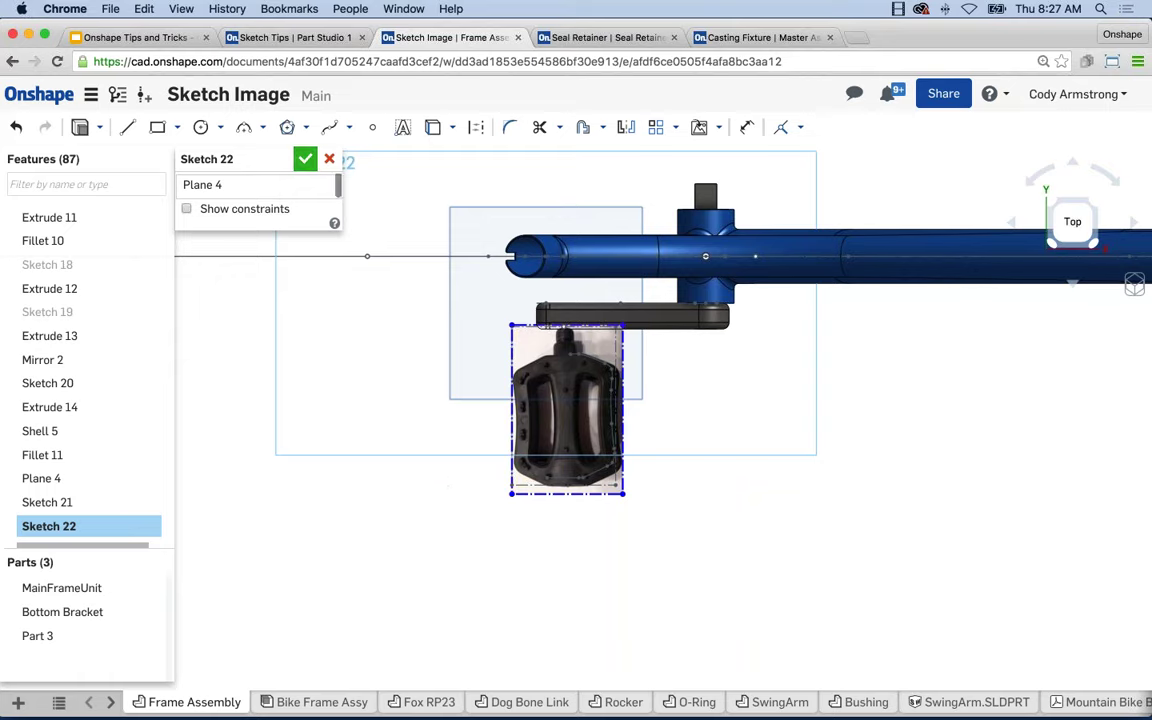
pyautogui.press('Return')
# Return to isometric view, zoom out and pan the bike, then switch to Sketch Tips.
pyautogui.hotkey('shift', '7')
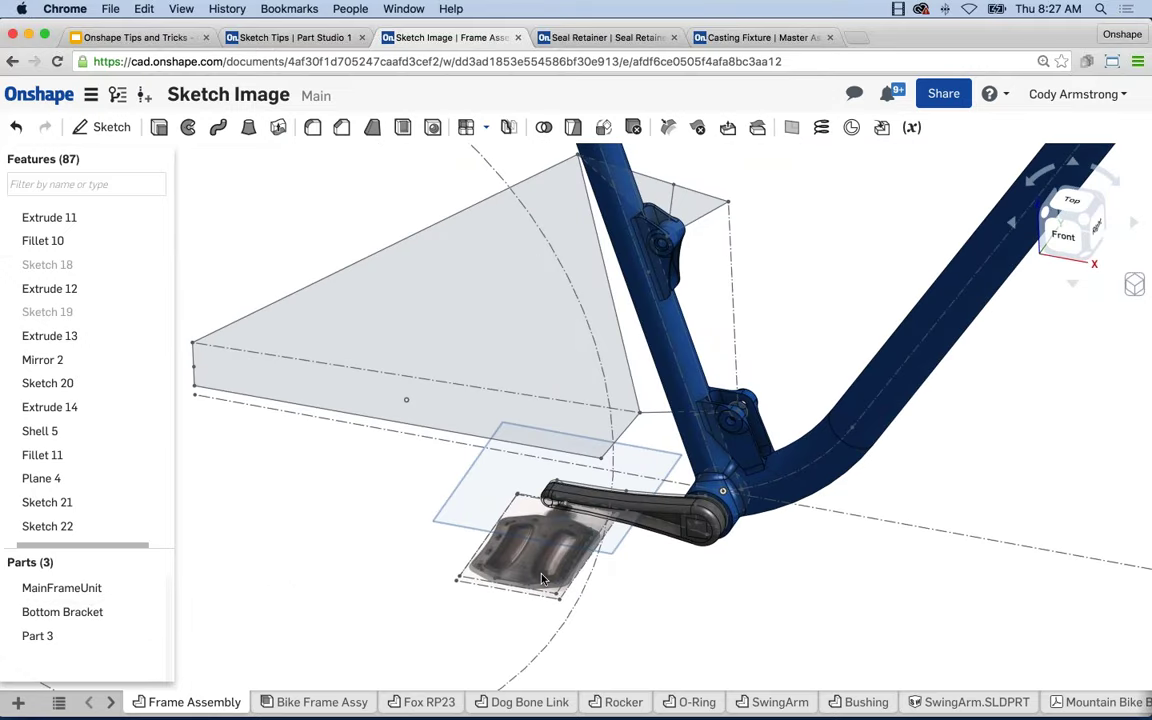
pyautogui.scroll(-5, 543, 580)
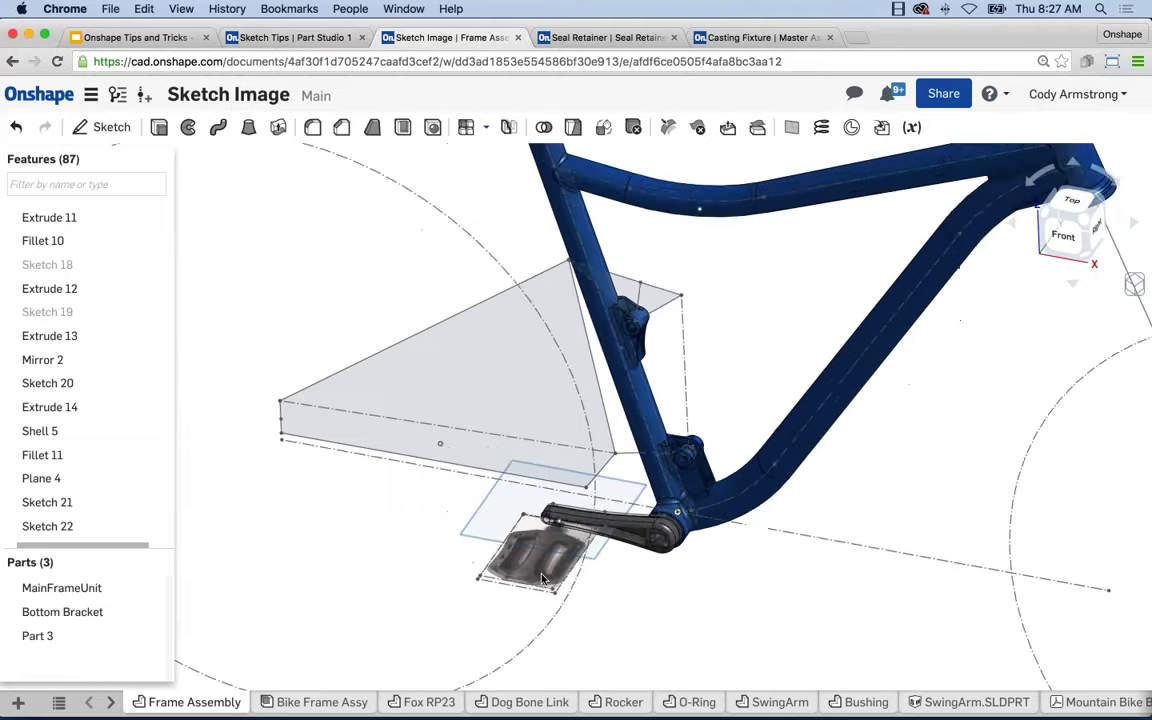
pyautogui.scroll(-3, 590, 563)
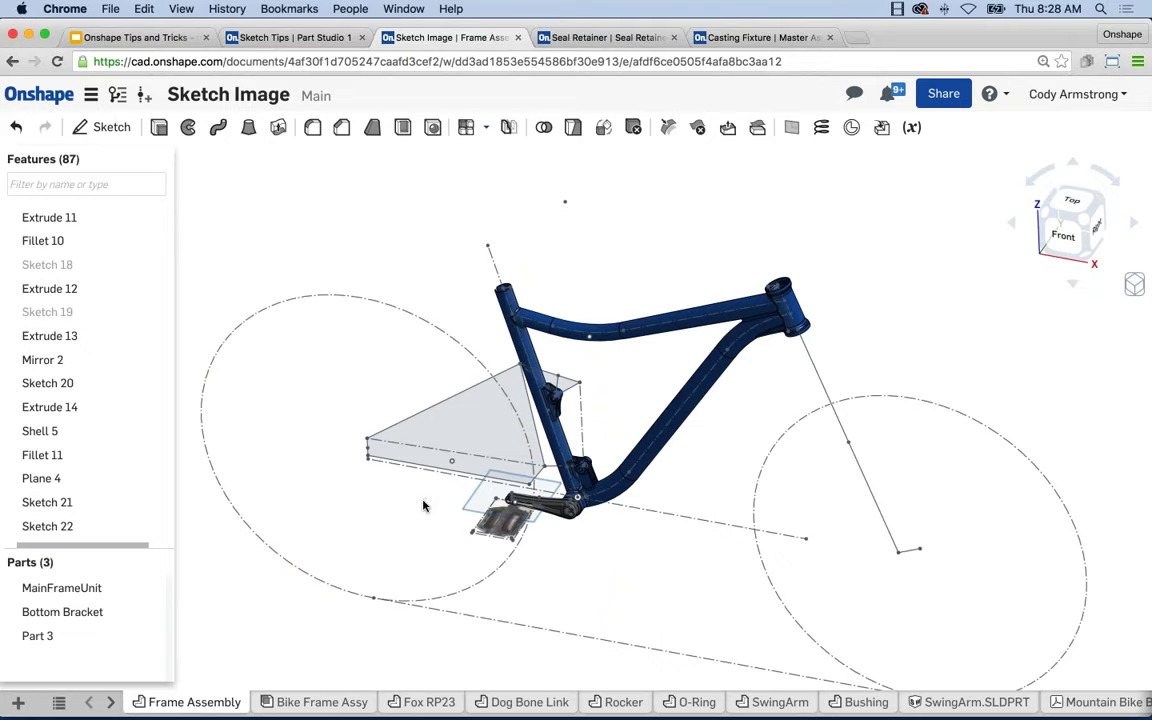
pyautogui.moveTo(423, 505); pyautogui.dragTo(410, 470, button='middle')
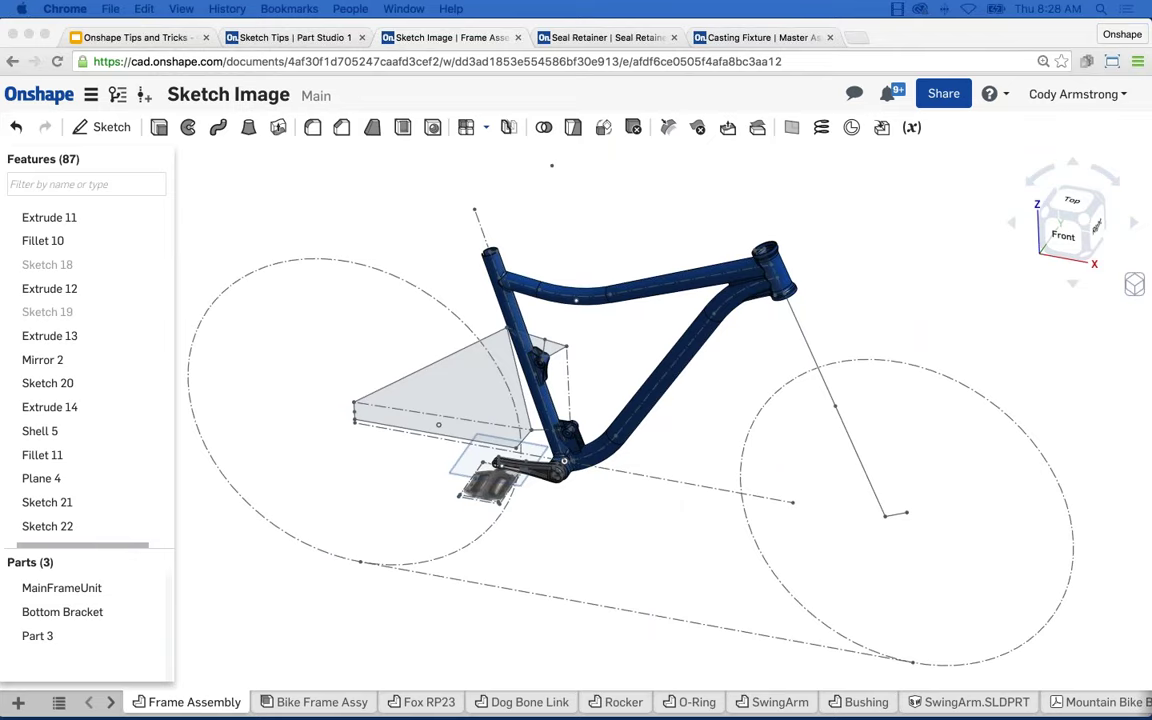
pyautogui.scroll(-3, 448, 242)
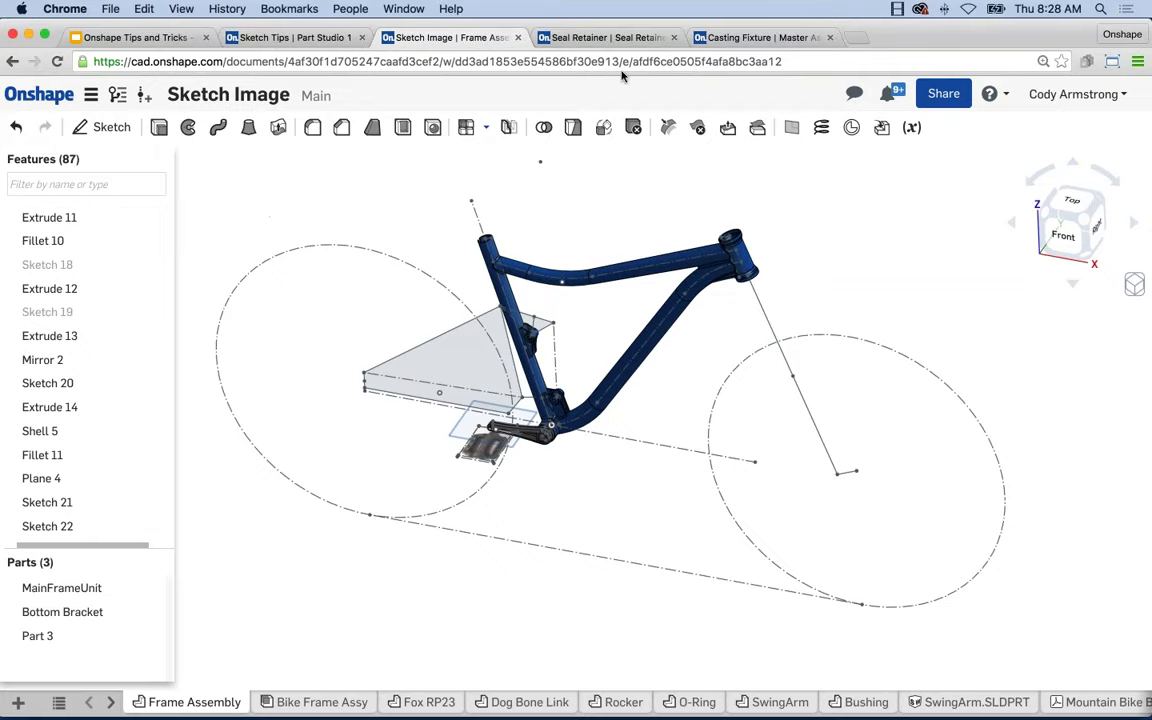
pyautogui.click(303, 40)
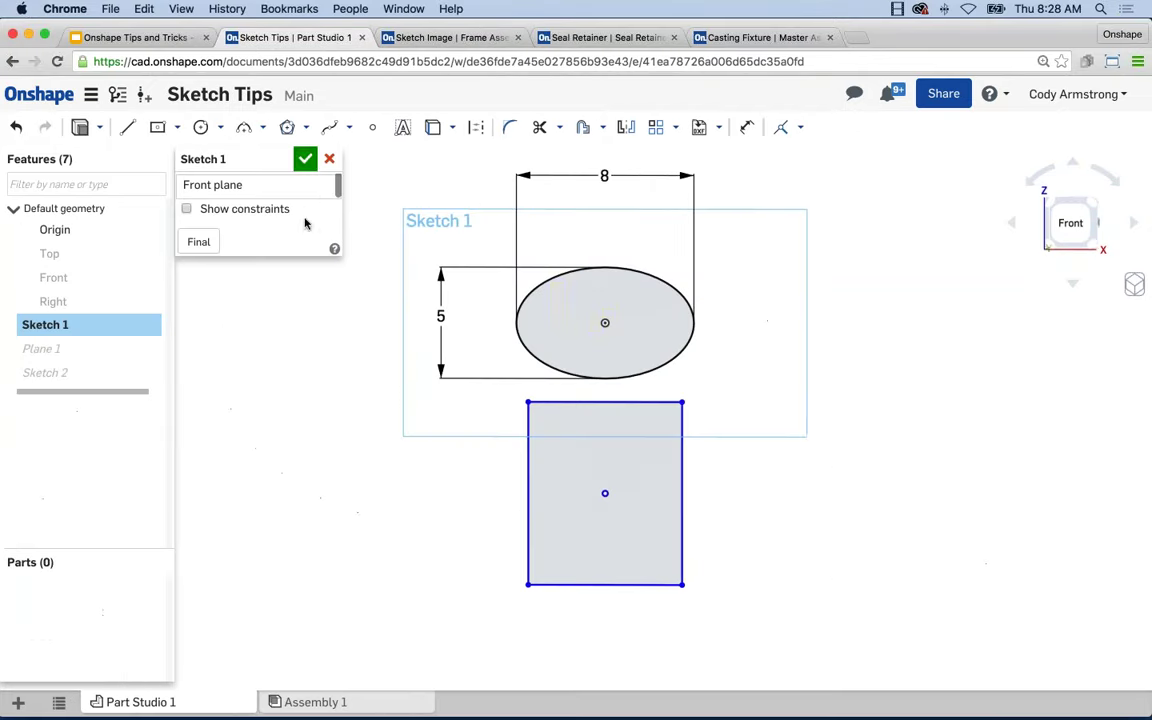
# Close Sketch 1 and dismiss the undo history list.
pyautogui.click(306, 157)
pyautogui.moveTo(16, 127)
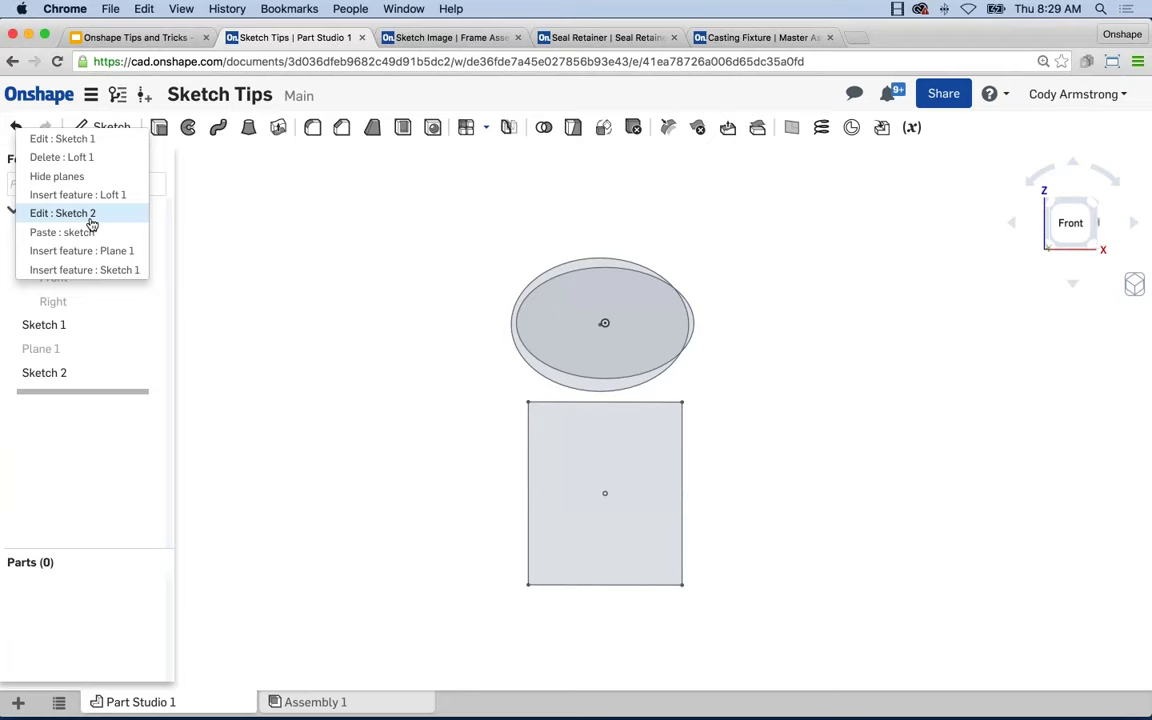
pyautogui.click(218, 343)
# Reopen Sketch 1, select then deselect the ellipse and rectangle, and recentre the view.
pyautogui.rightClick(58, 324)
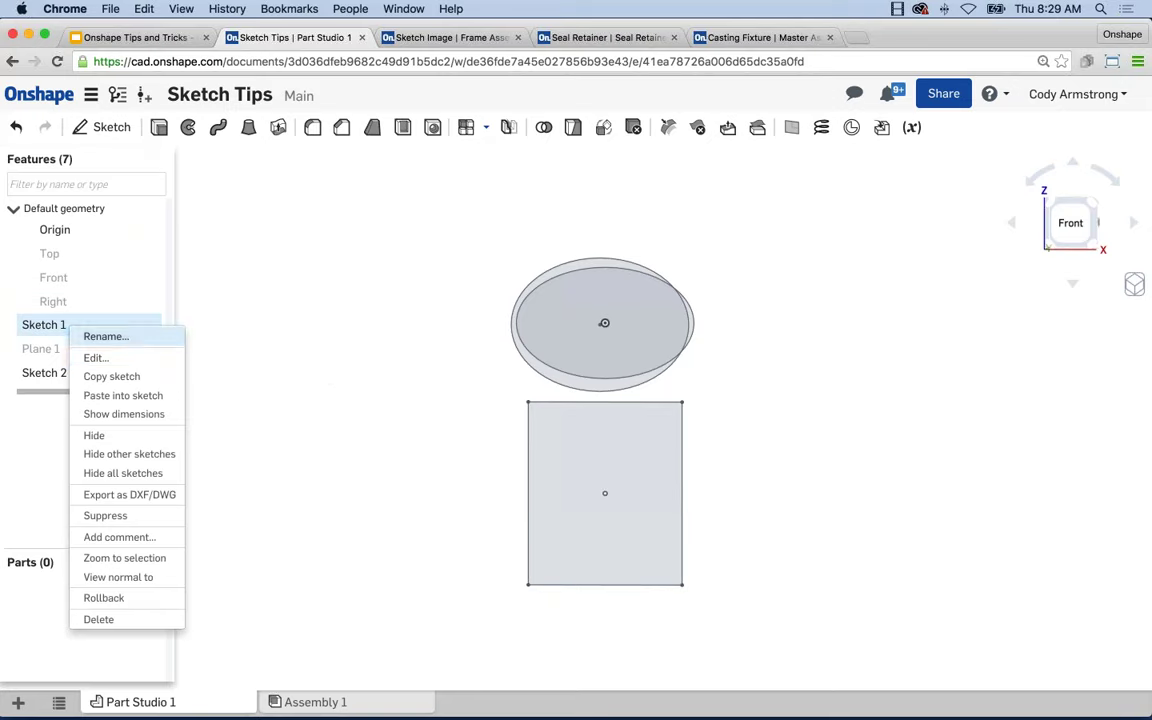
pyautogui.click(95, 357)
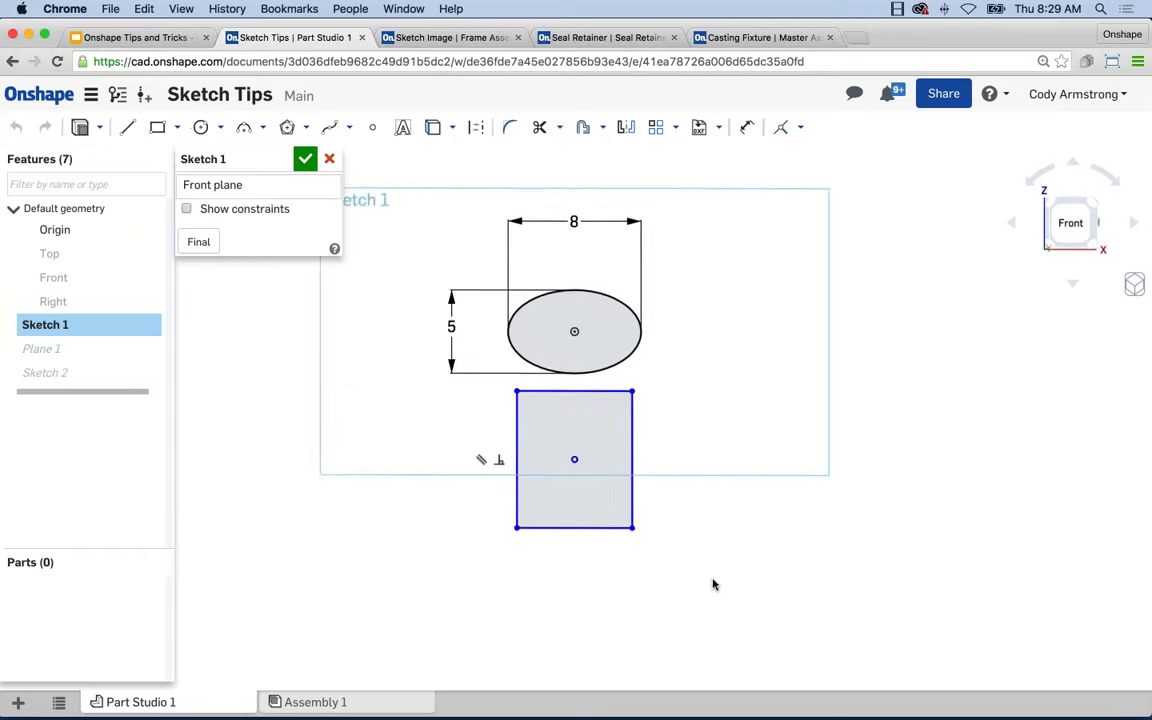
pyautogui.moveTo(827, 590)
pyautogui.mouseDown()
pyautogui.moveTo(722, 496)
pyautogui.moveTo(557, 250)
pyautogui.mouseUp()
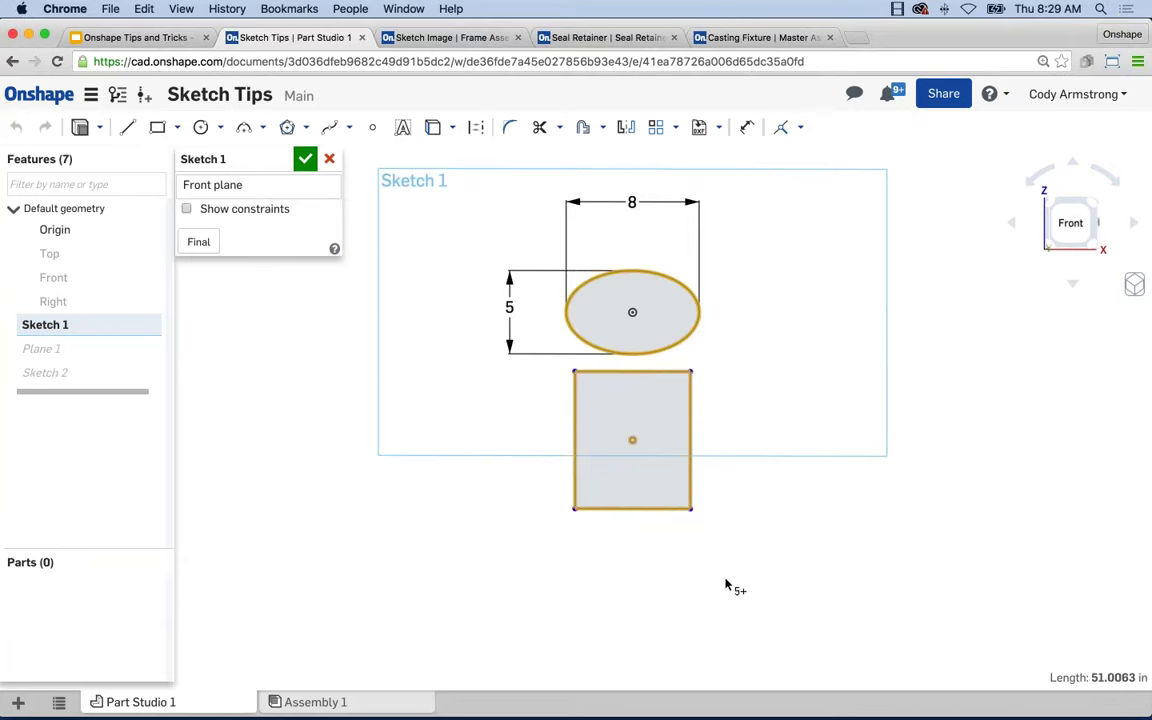
pyautogui.press('Escape')
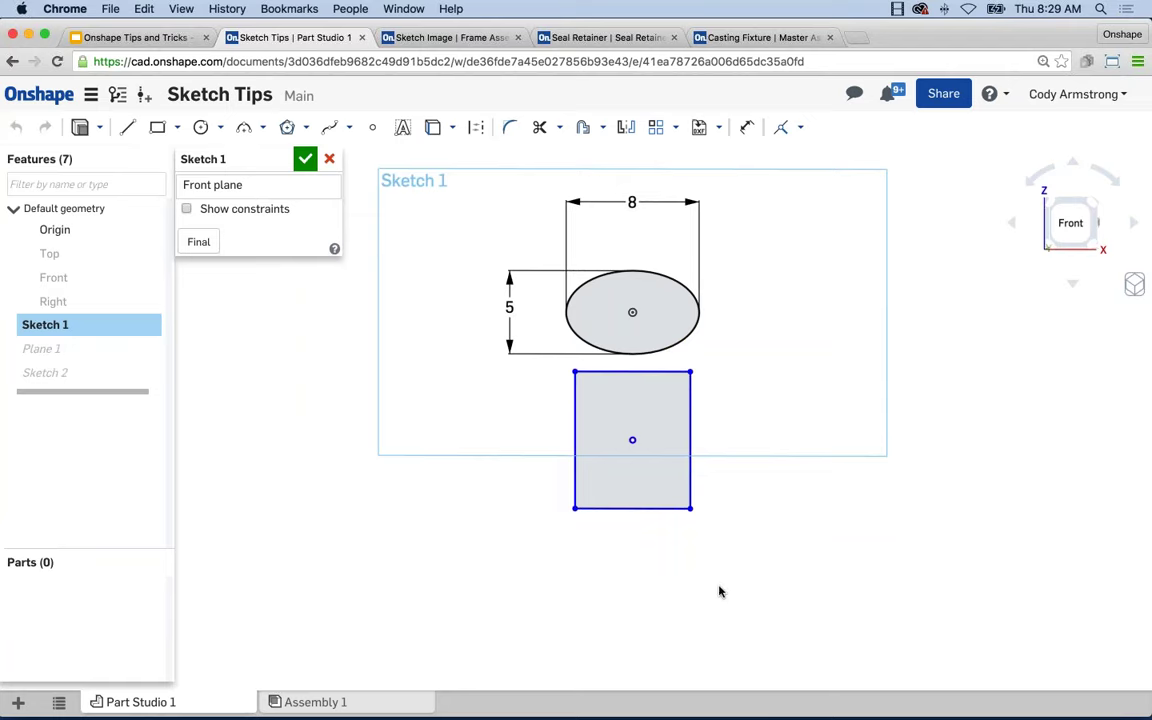
pyautogui.scroll(2, 815, 335)
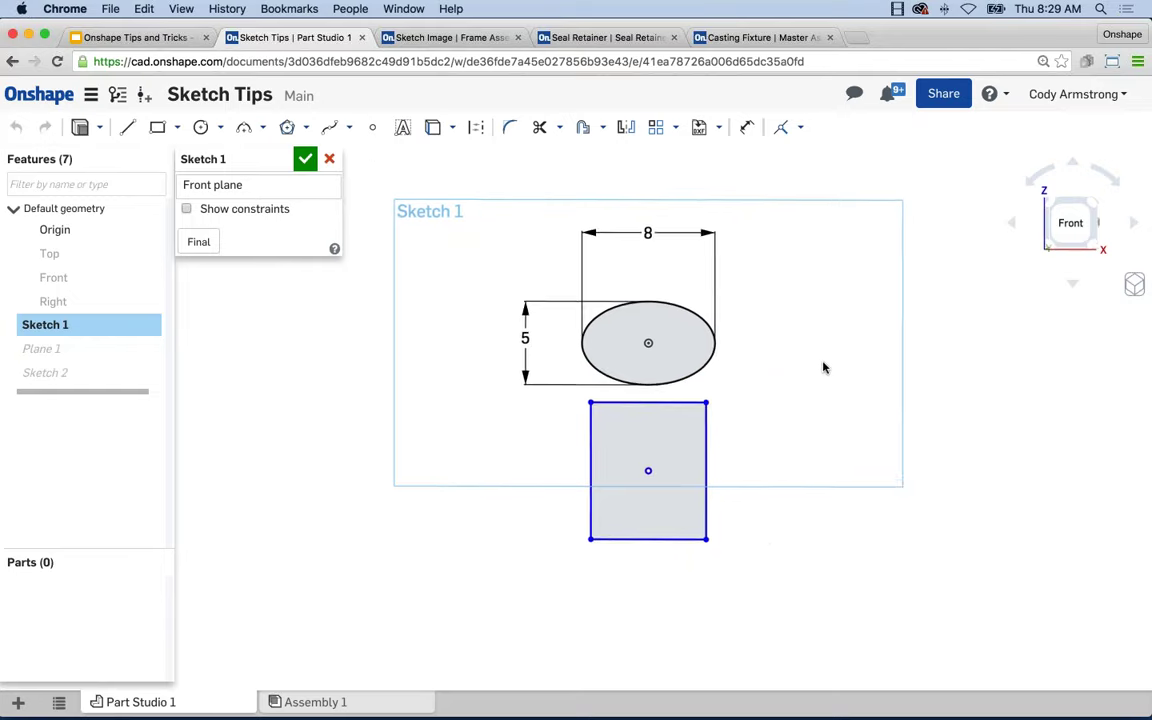
pyautogui.scroll(1, 780, 420)
pyautogui.moveTo(784, 450); pyautogui.dragTo(807, 443, button='middle')
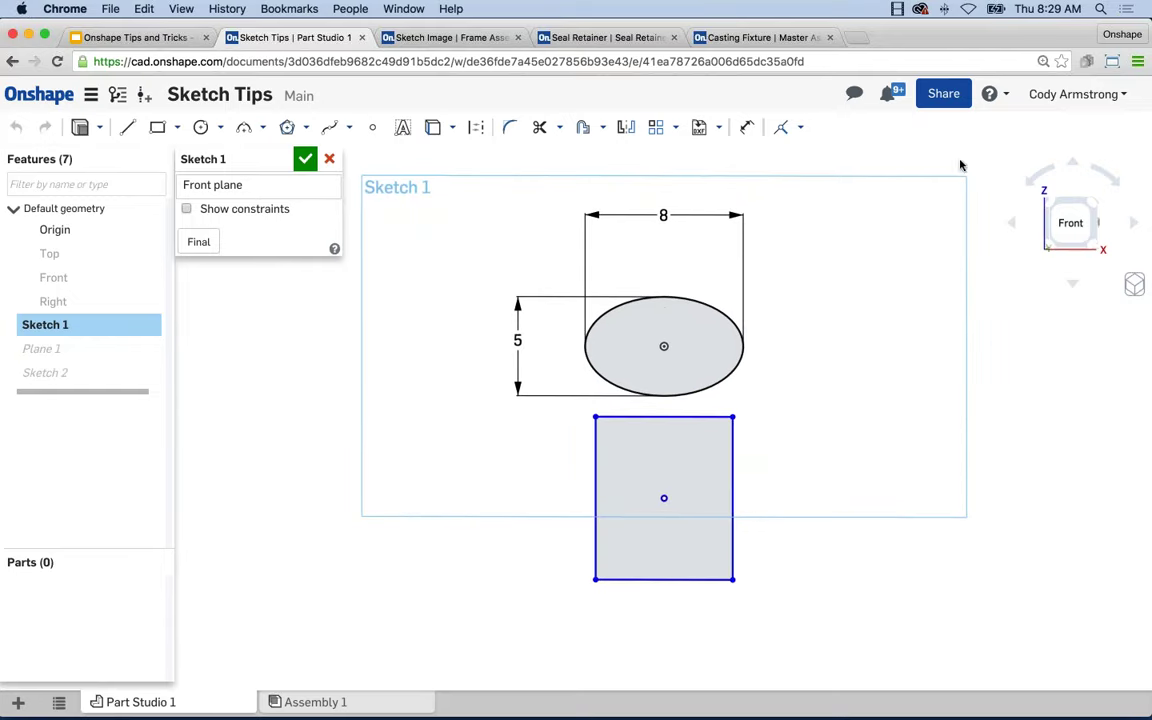
# Open the Keyboard shortcuts reference from Help and pop it out into a separate window.
pyautogui.click(1000, 96)
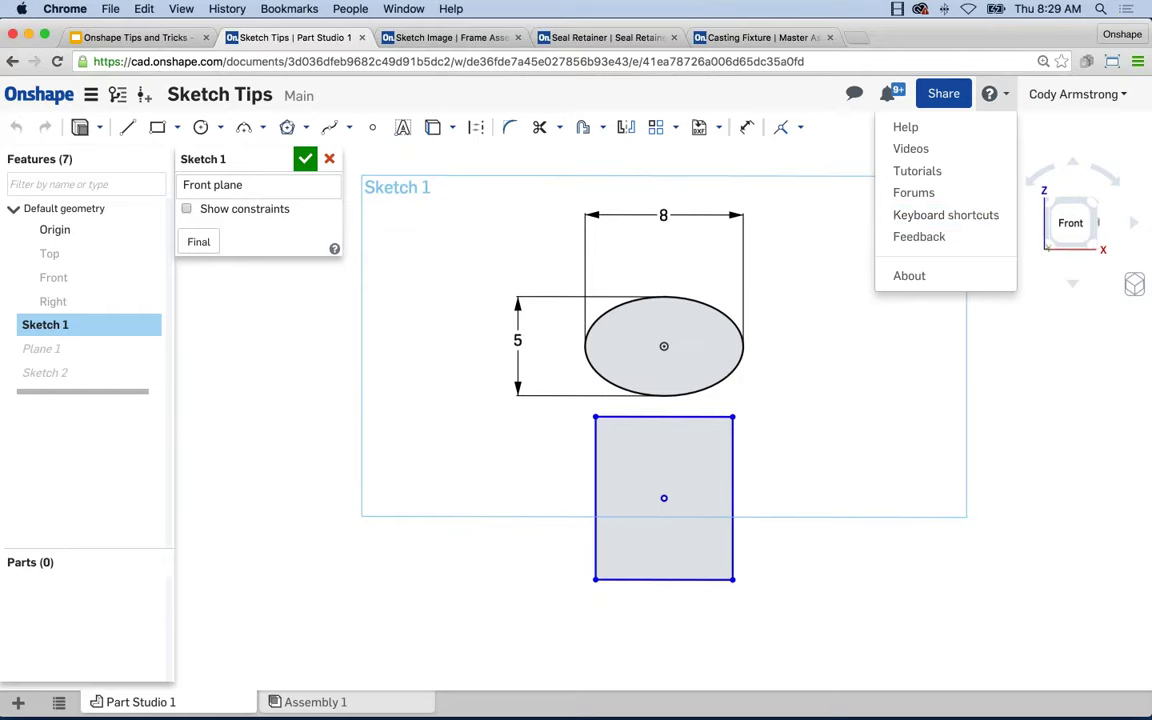
pyautogui.click(945, 216)
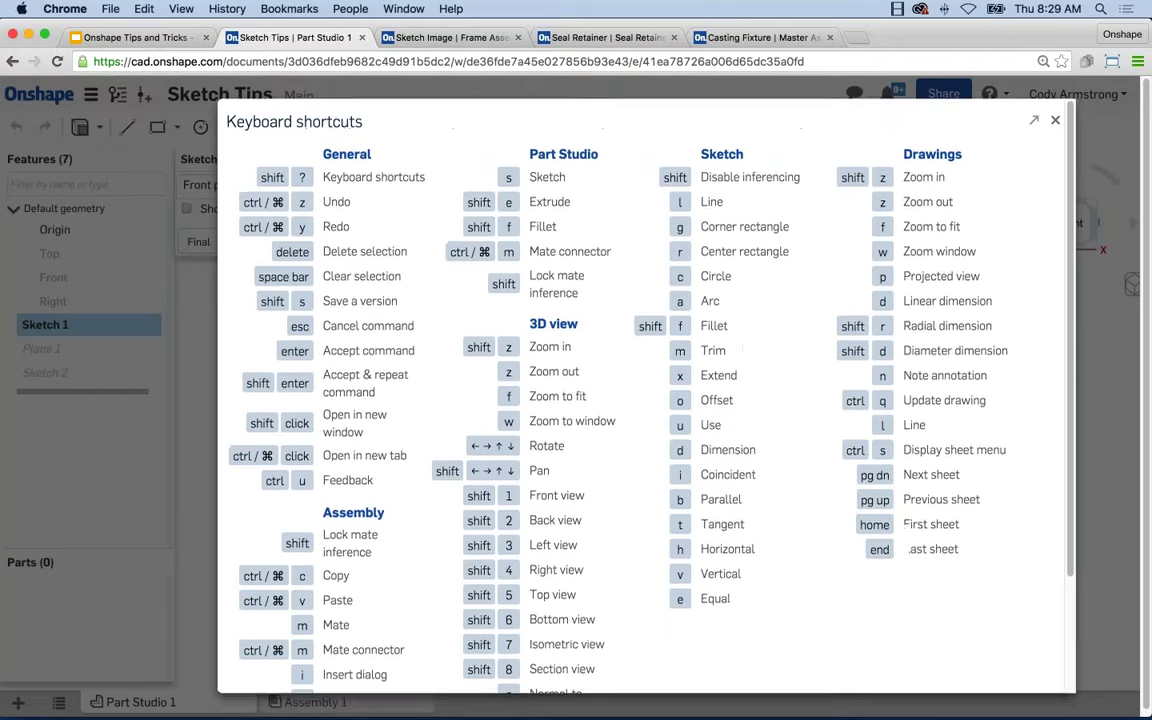
pyautogui.click(1035, 127)
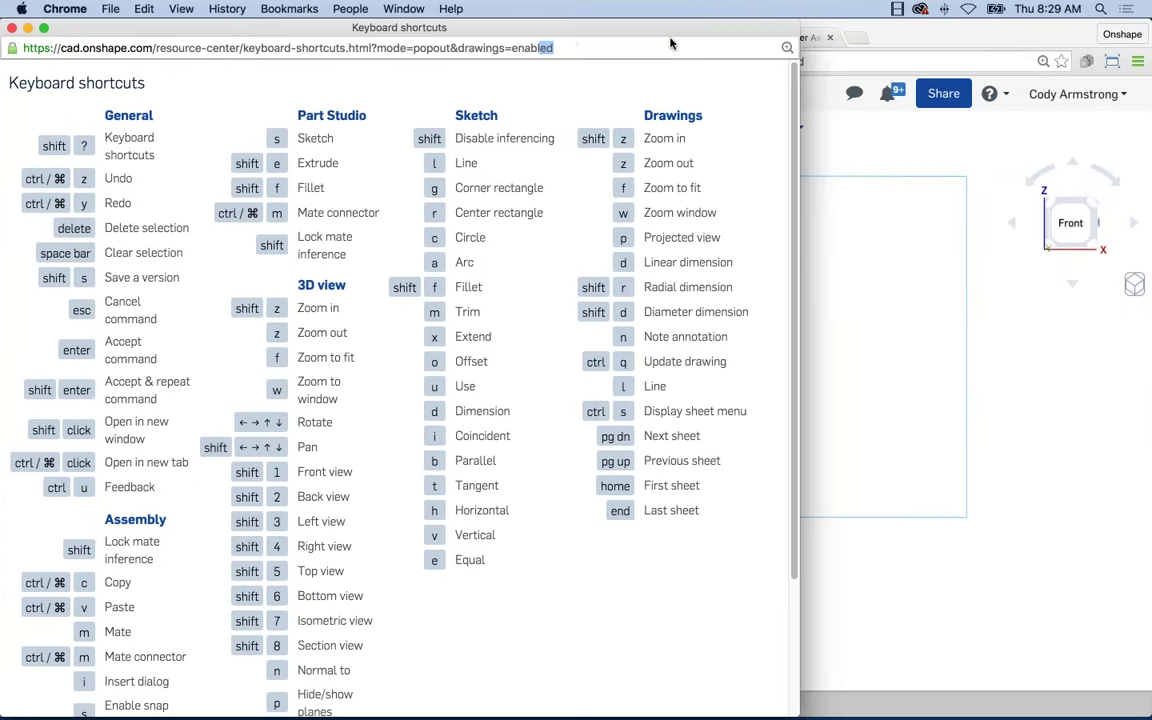
# Move the shortcuts window aside to review it, then close it.
pyautogui.moveTo(671, 43); pyautogui.dragTo(731, 28)
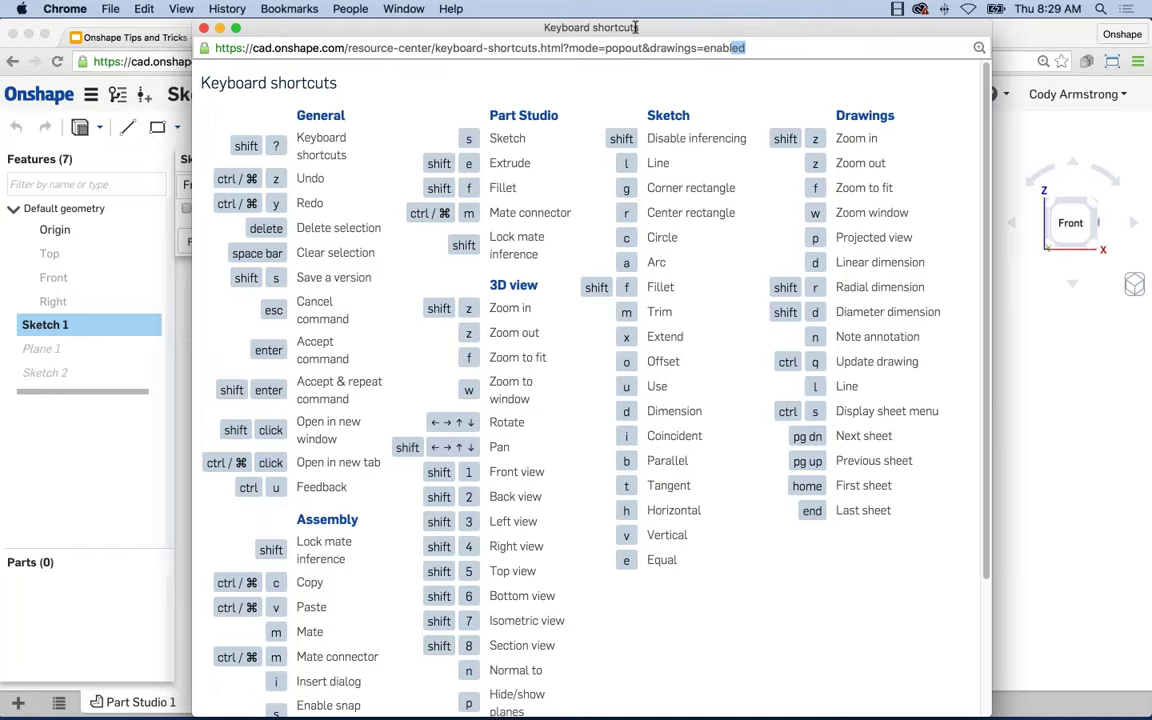
pyautogui.moveTo(620, 28); pyautogui.dragTo(656, 8)
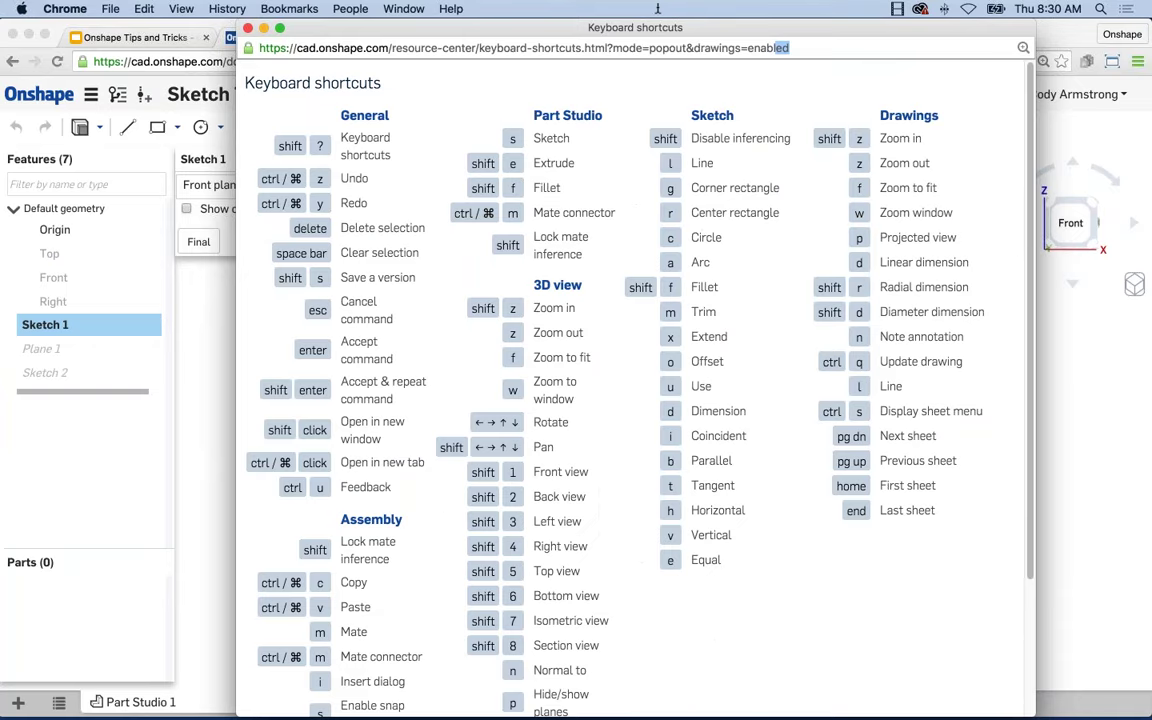
pyautogui.click(574, 90)
pyautogui.click(248, 29)
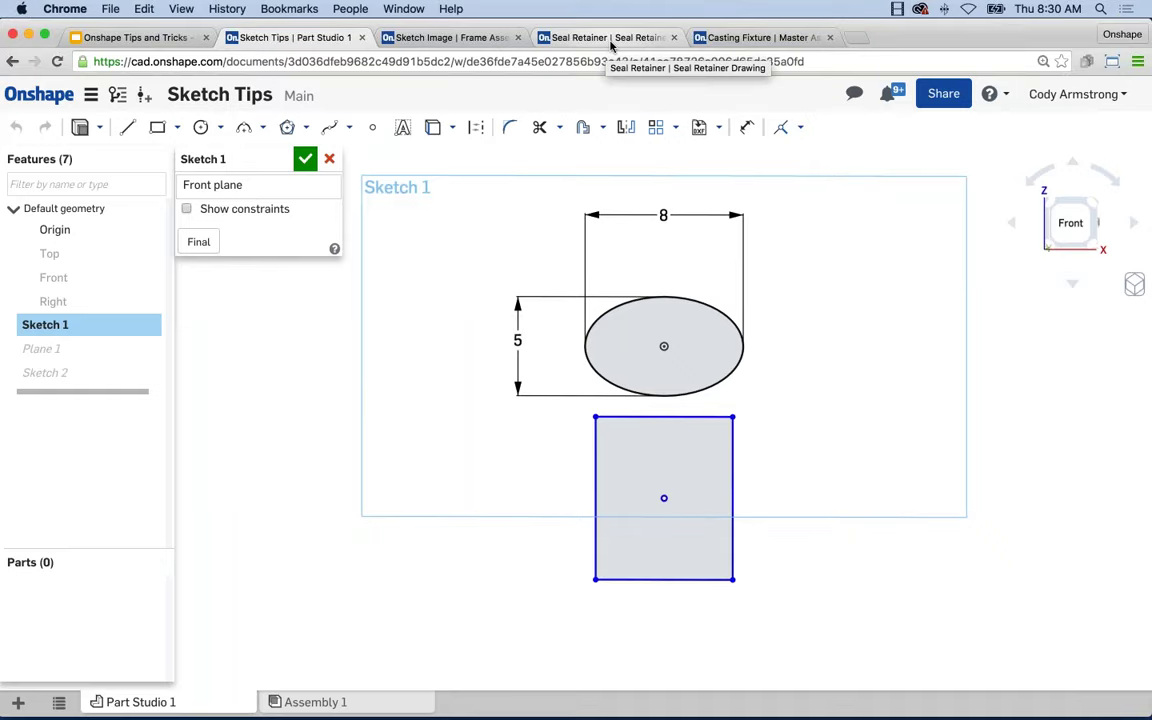
# Switch to the Seal Retainer document and bring its Part Studio with threaded Part 1 into view.
pyautogui.click(611, 45)
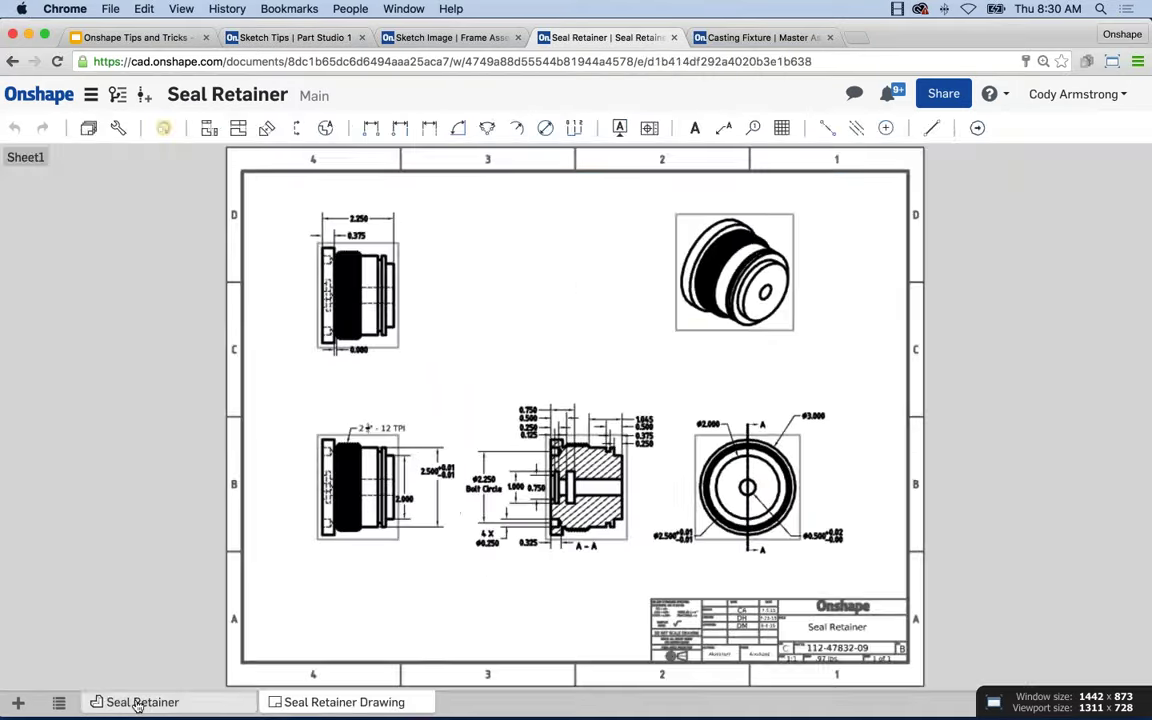
pyautogui.click(142, 702)
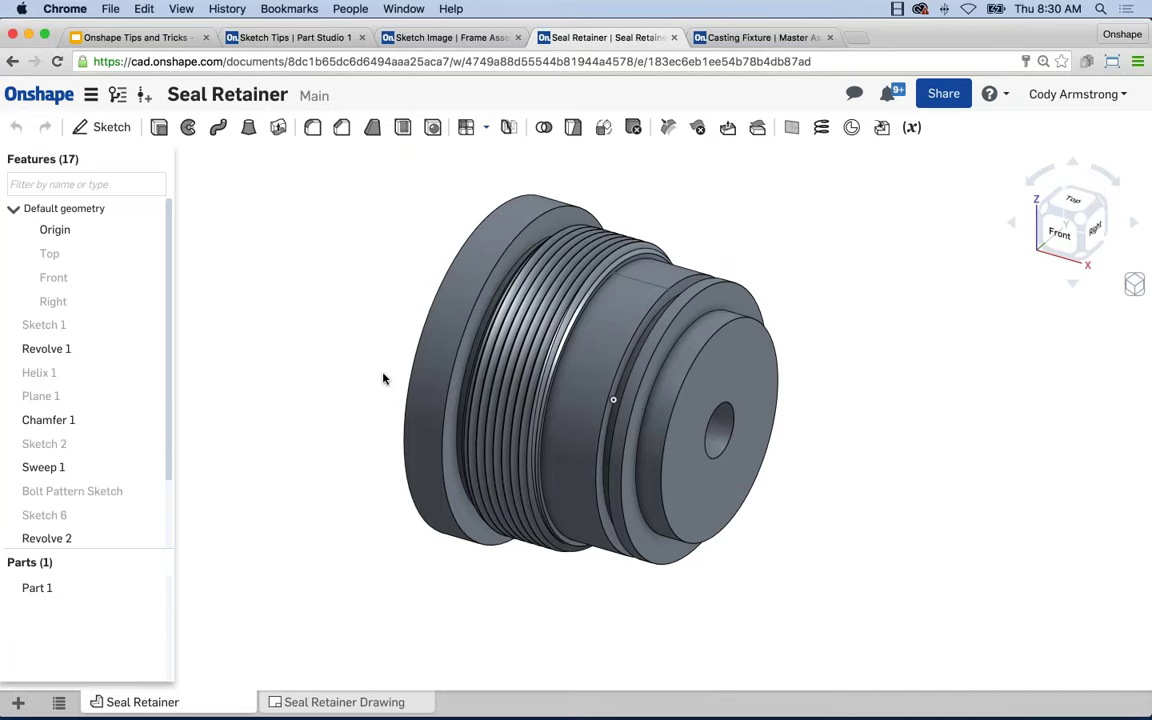
pyautogui.moveTo(380, 383); pyautogui.dragTo(384, 396, button='middle')
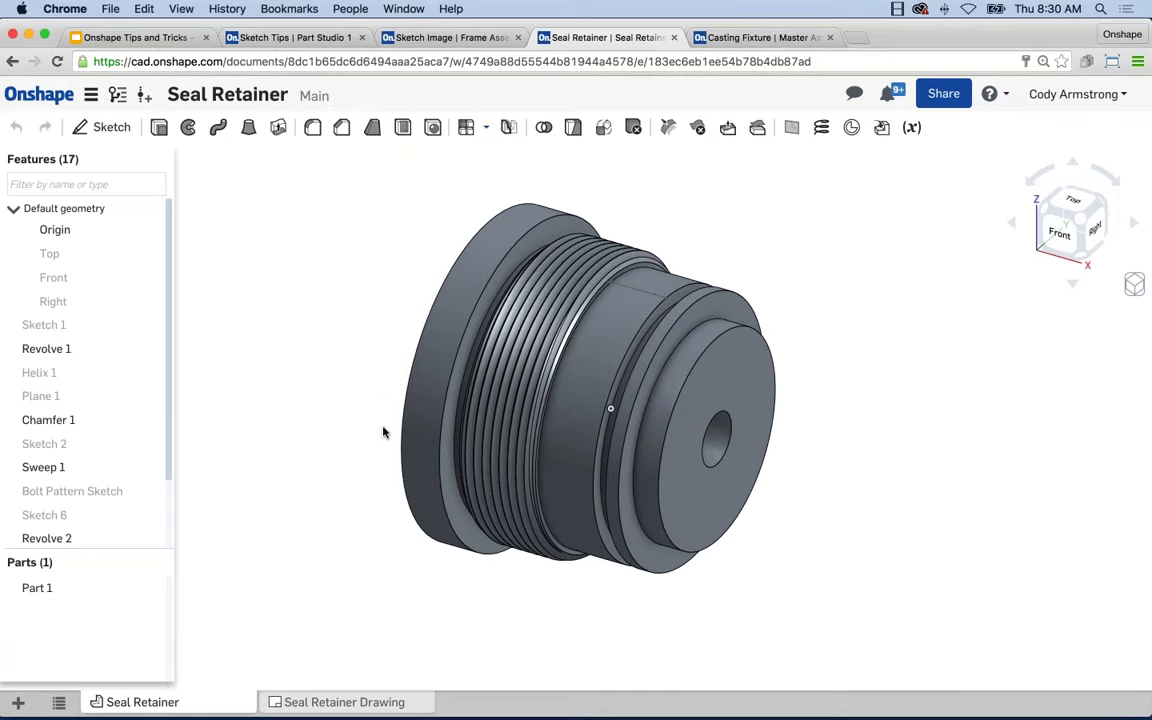
pyautogui.scroll(-2, 488, 428)
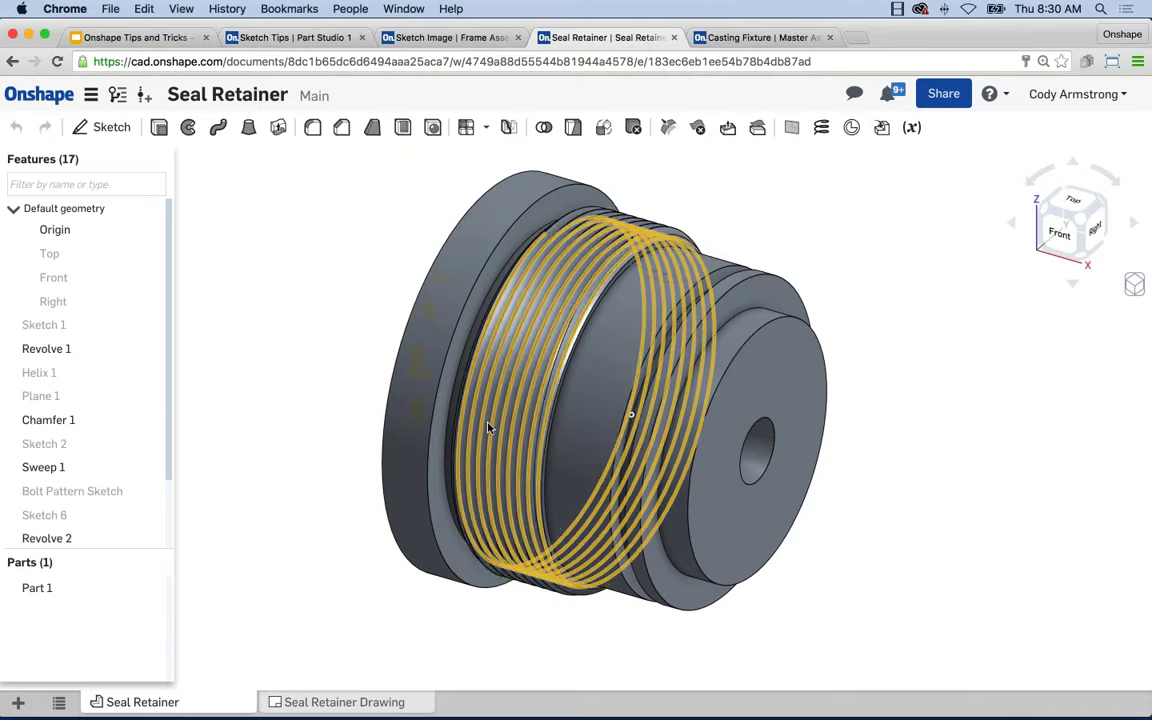
pyautogui.moveTo(488, 428); pyautogui.dragTo(485, 458, button='middle')
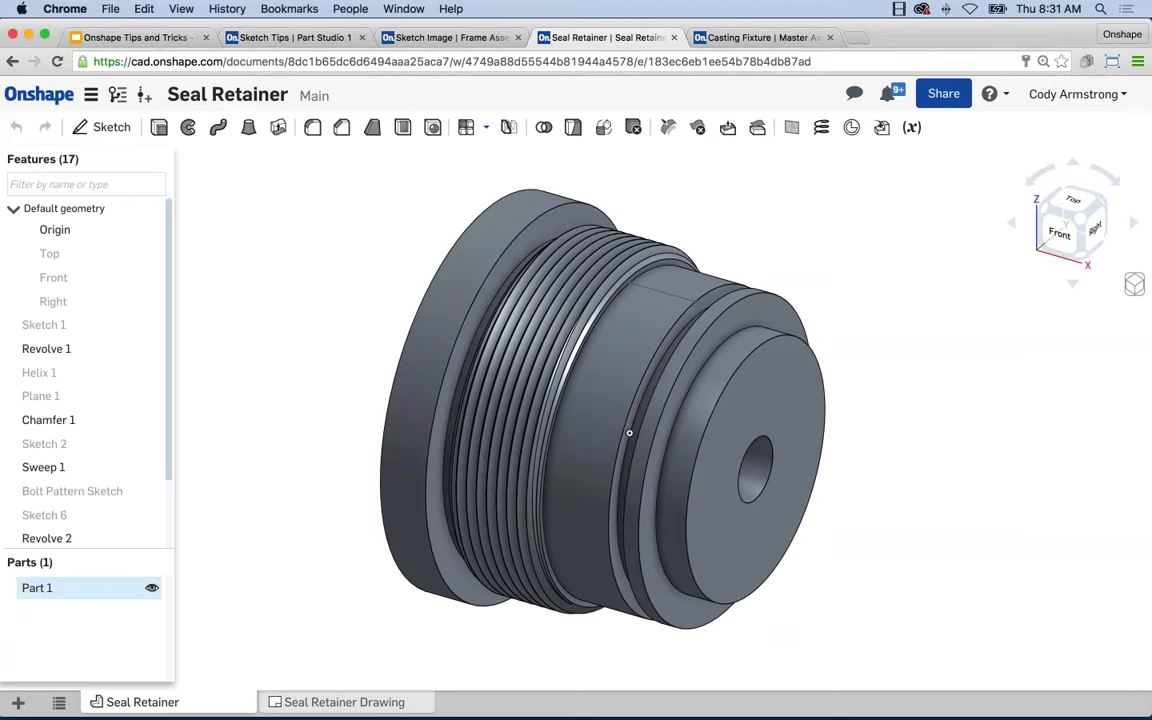
# Assign Aluminum - 6061 as the material of Part 1.
pyautogui.rightClick(68, 594)
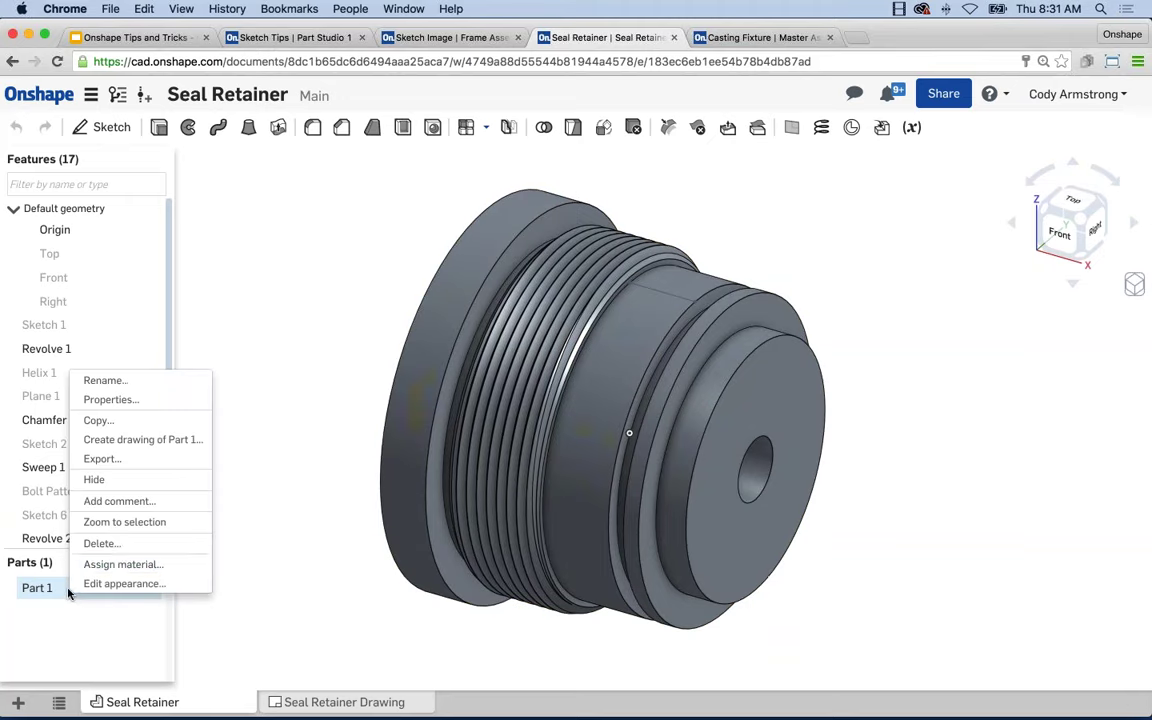
pyautogui.click(165, 575)
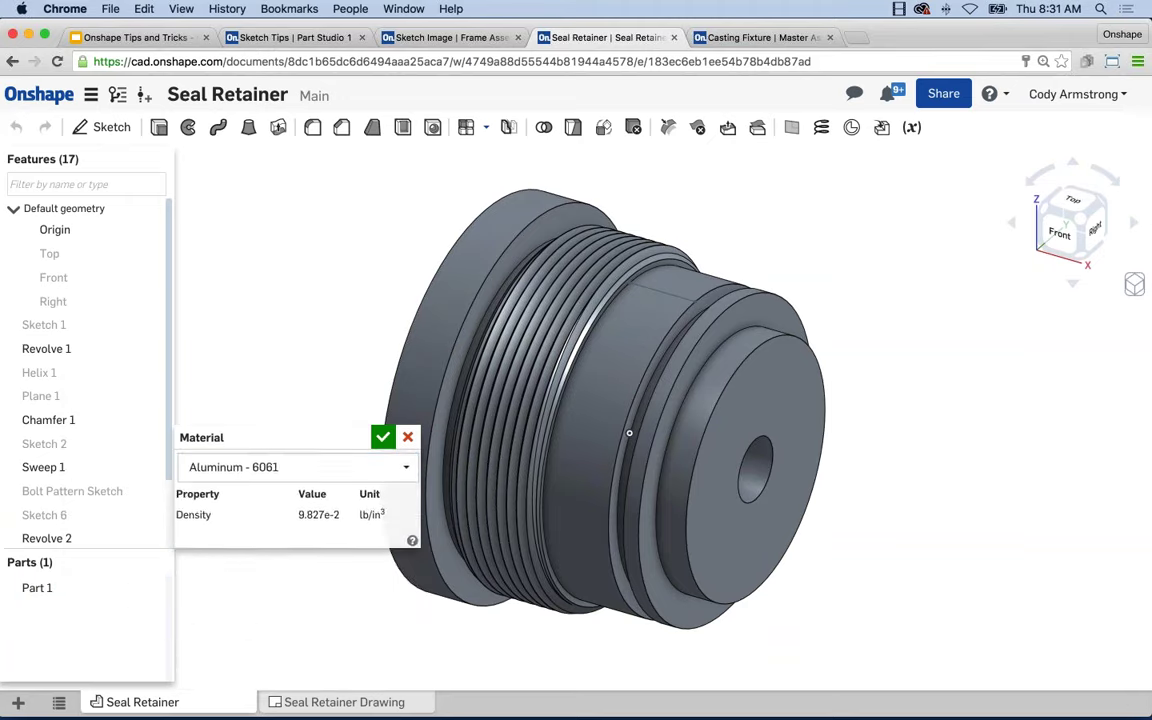
pyautogui.click(291, 467)
pyautogui.scroll(-3, 377, 560)
pyautogui.scroll(-10, 376, 560)
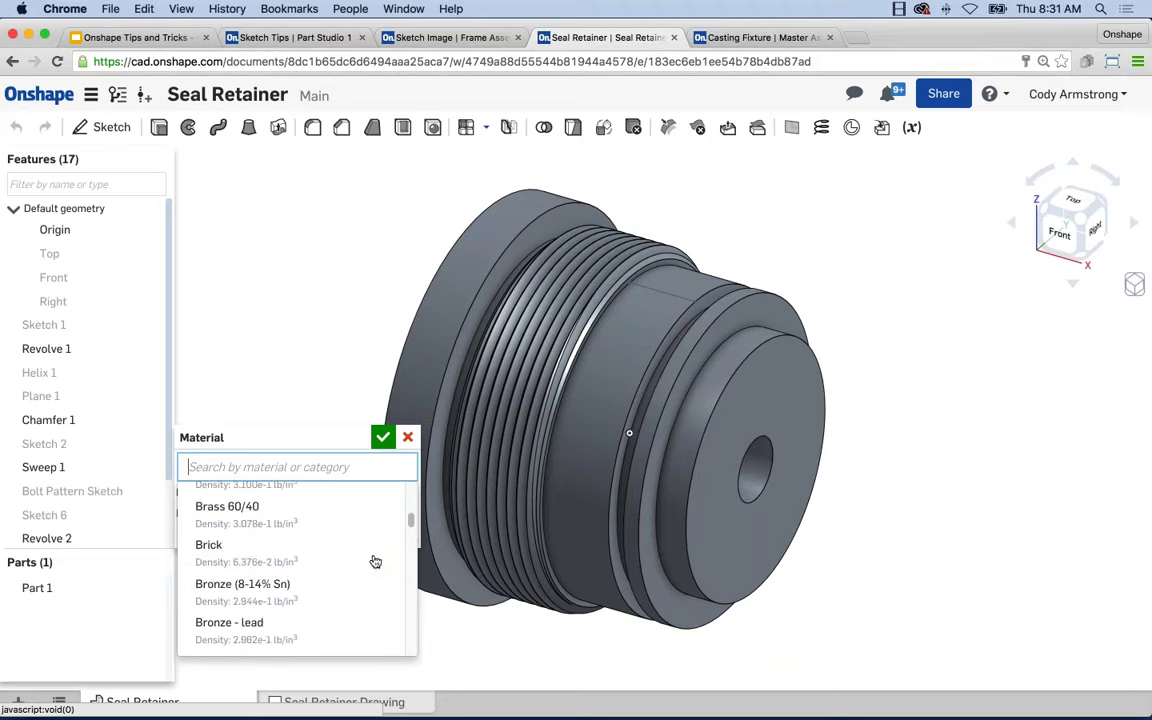
pyautogui.scroll(-1, 376, 561)
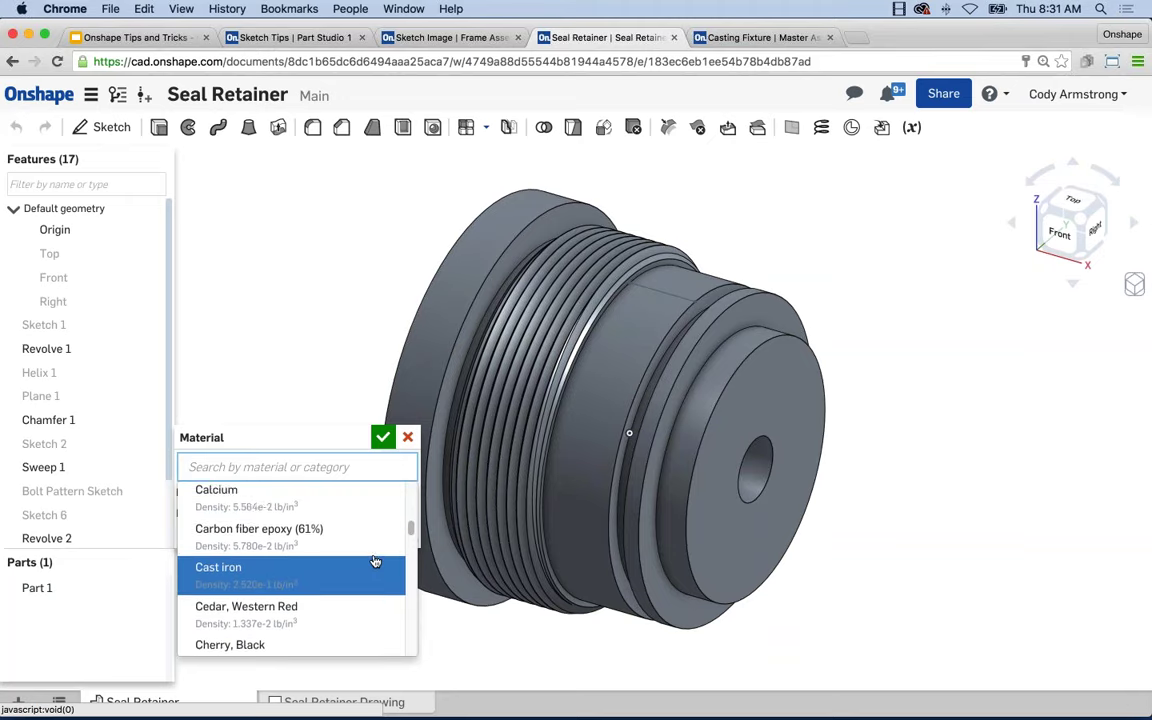
pyautogui.scroll(-1, 376, 561)
pyautogui.scroll(-4, 376, 561)
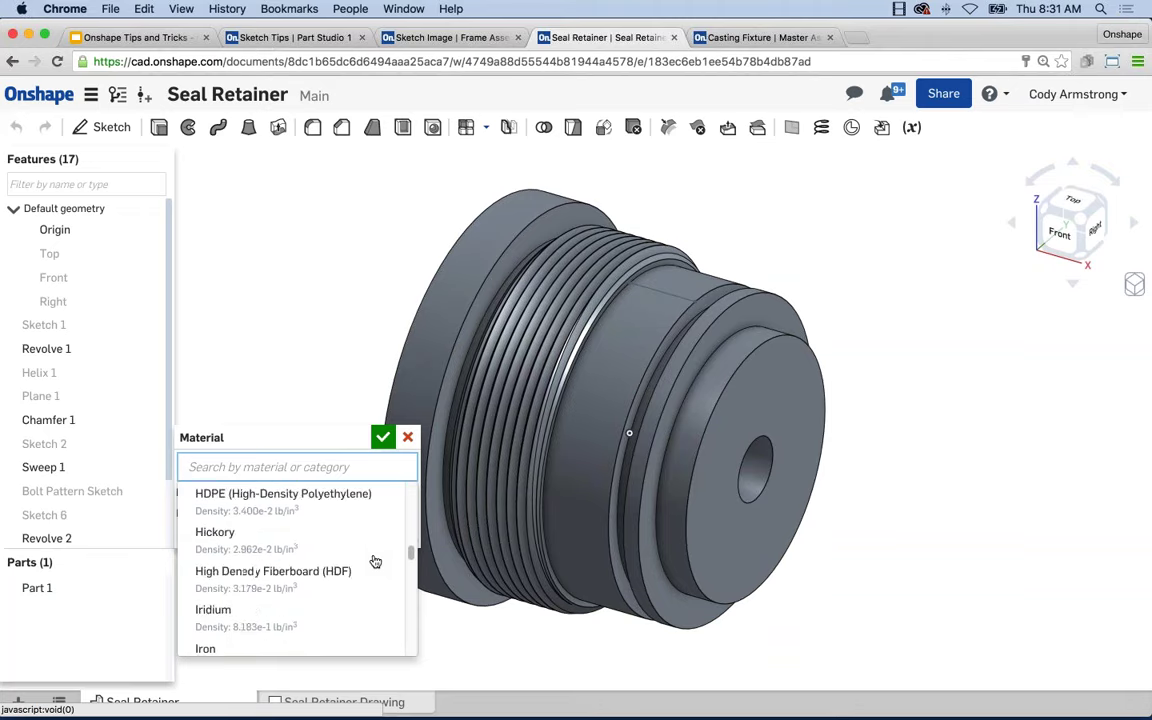
pyautogui.scroll(-4, 376, 561)
pyautogui.scroll(-10, 375, 559)
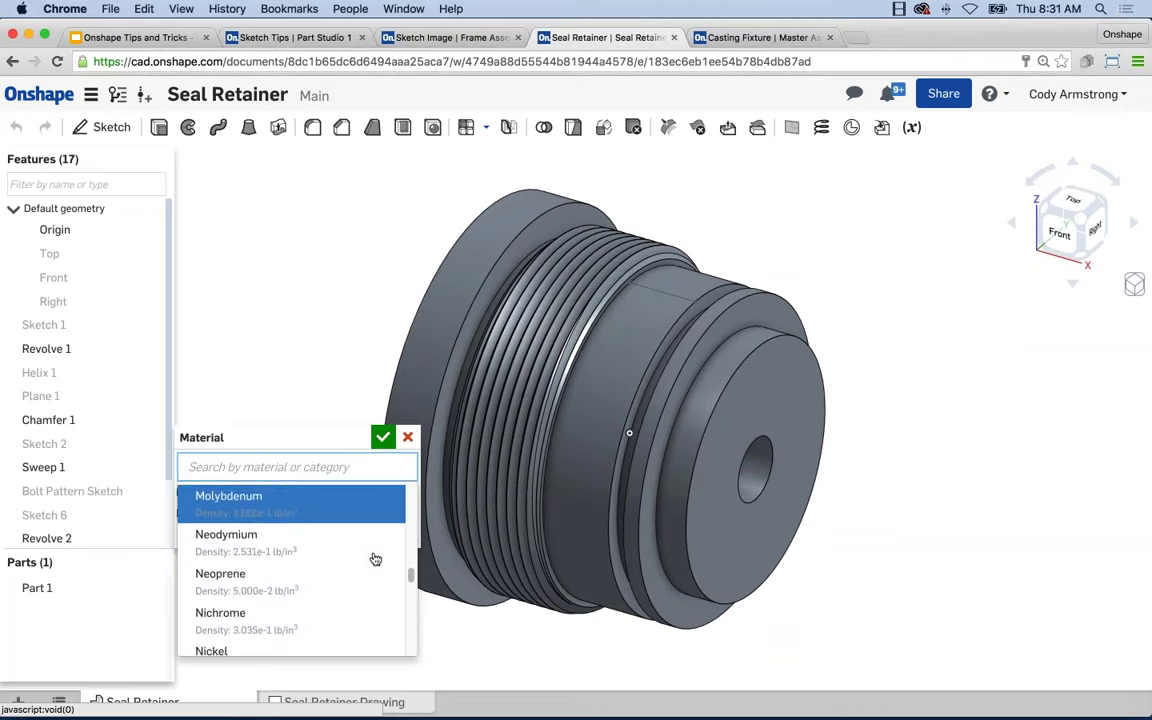
pyautogui.scroll(-10, 375, 559)
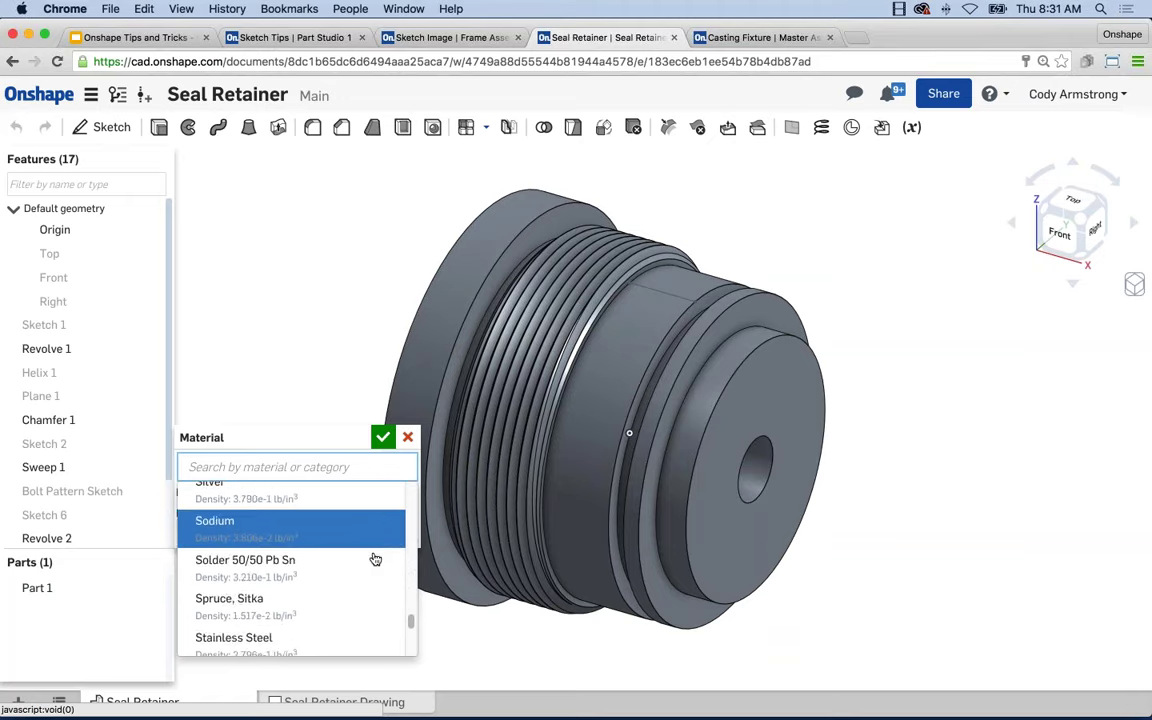
pyautogui.scroll(20, 373, 559)
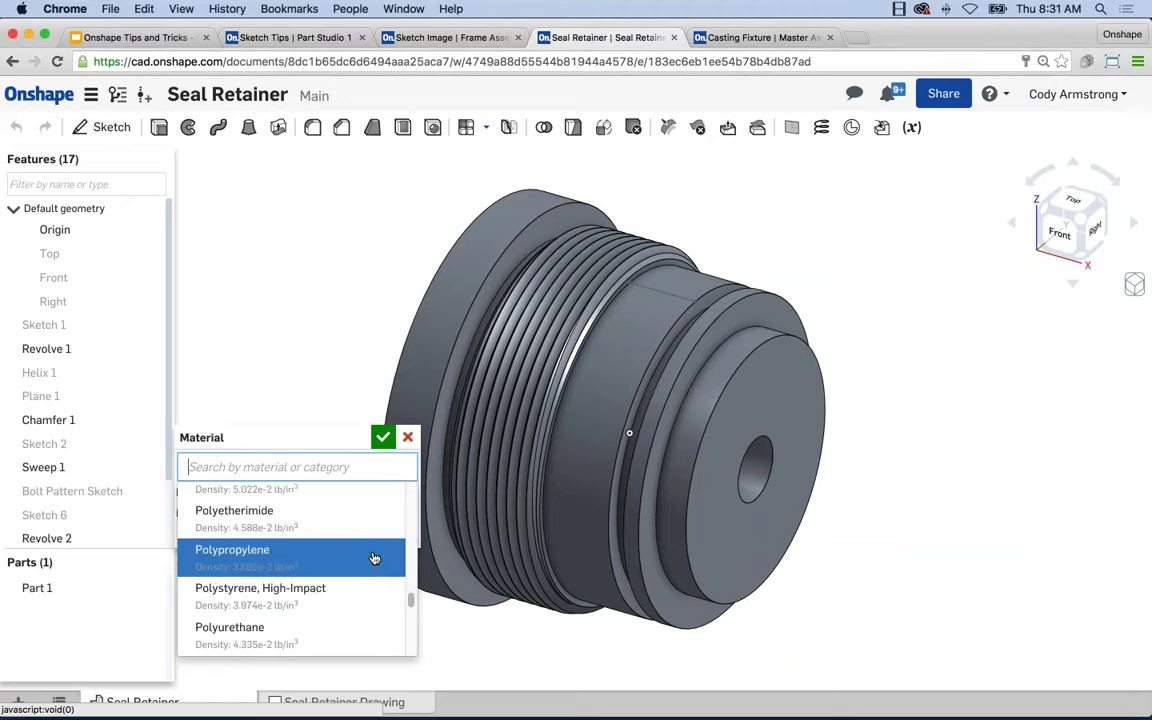
pyautogui.scroll(-5, 365, 557)
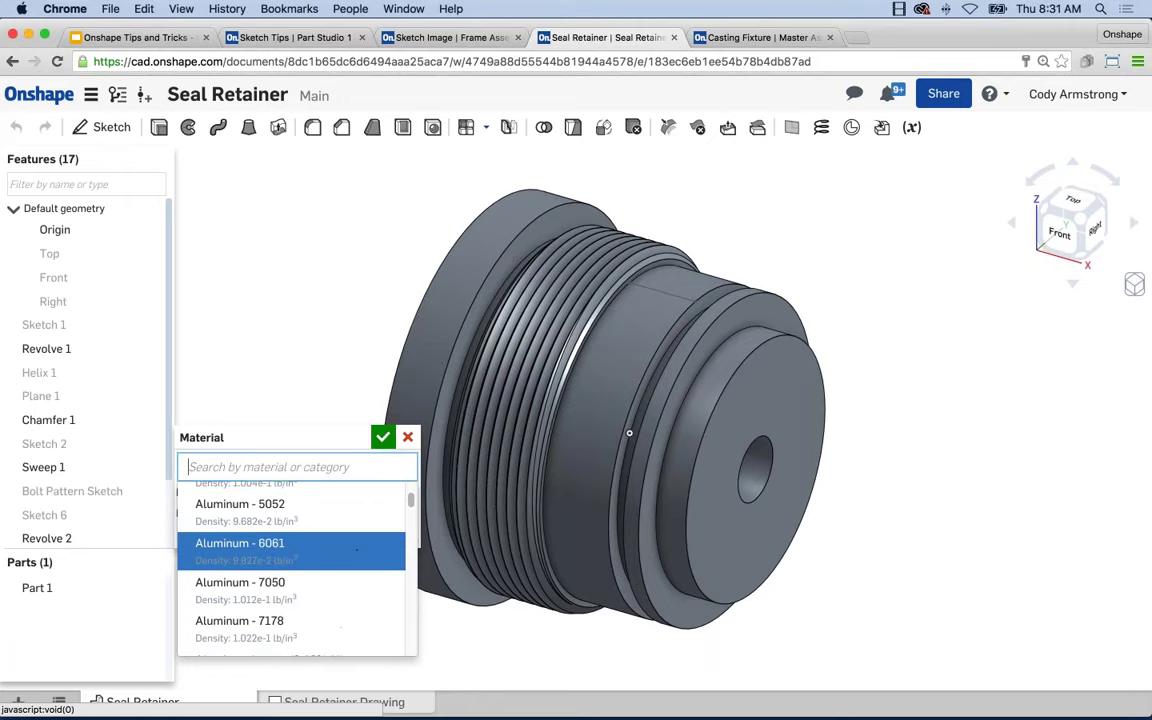
pyautogui.click(359, 556)
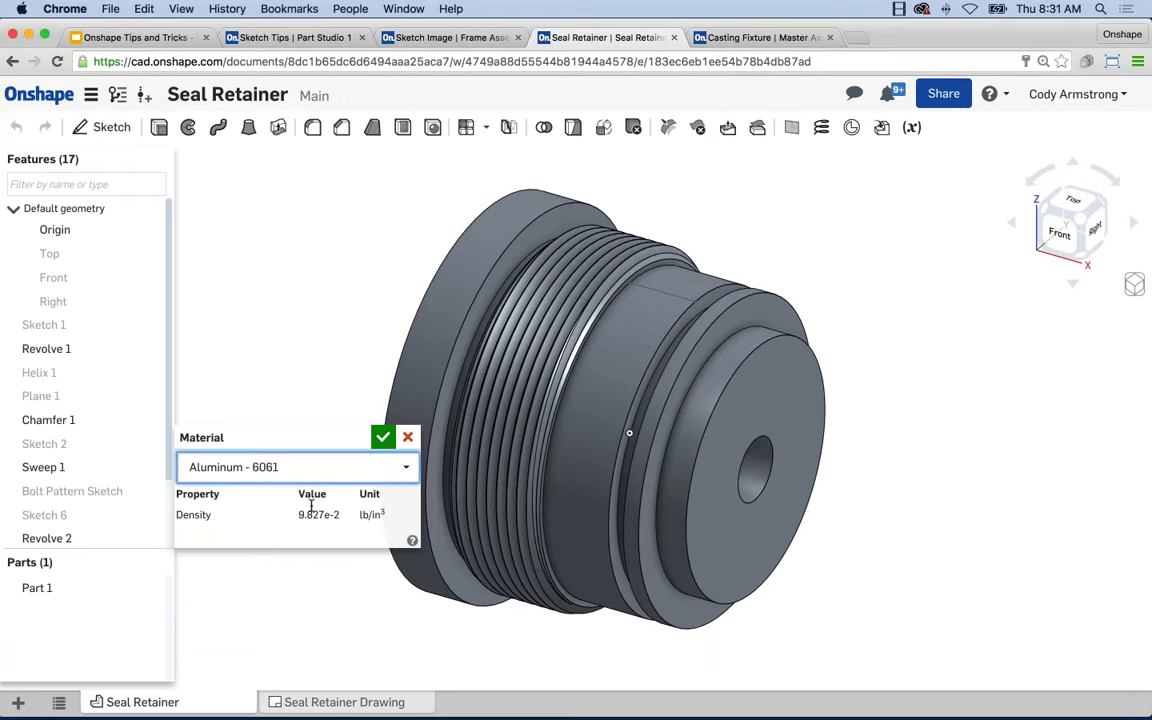
pyautogui.click(383, 438)
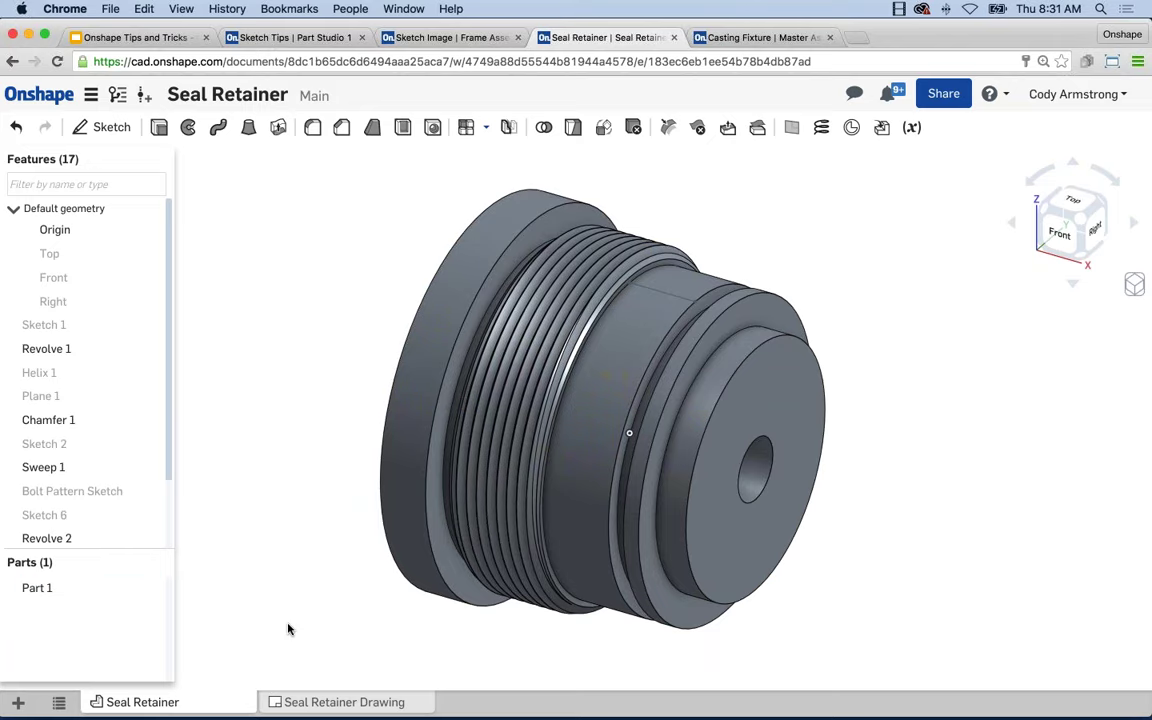
# Show Part 1's mass properties (1.090 lb, 11.089 in³) and highlight the mass and centre-of-mass values.
pyautogui.click(48, 590)
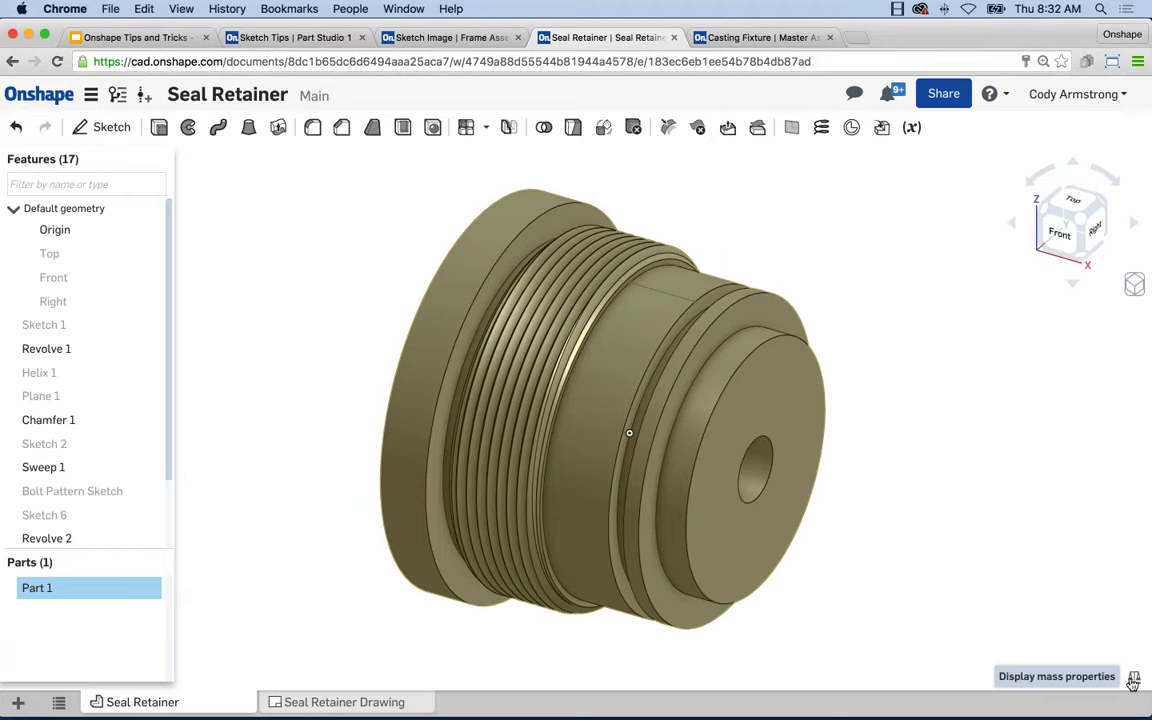
pyautogui.click(1133, 680)
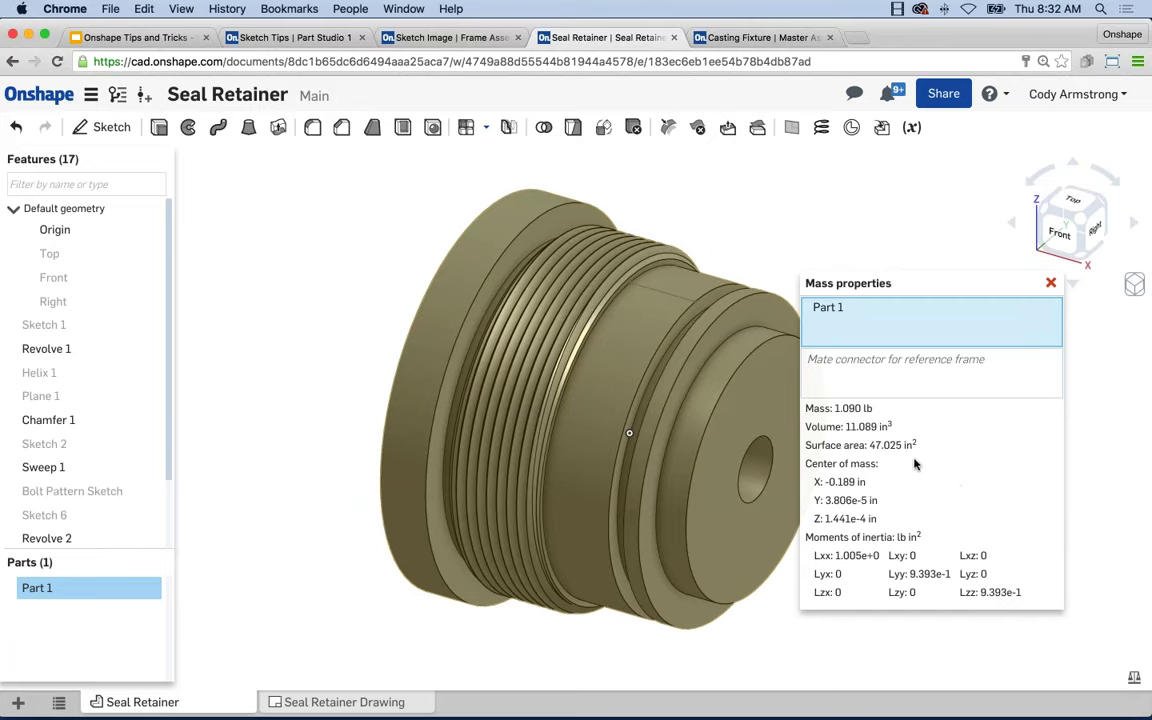
pyautogui.moveTo(833, 408); pyautogui.dragTo(884, 408)
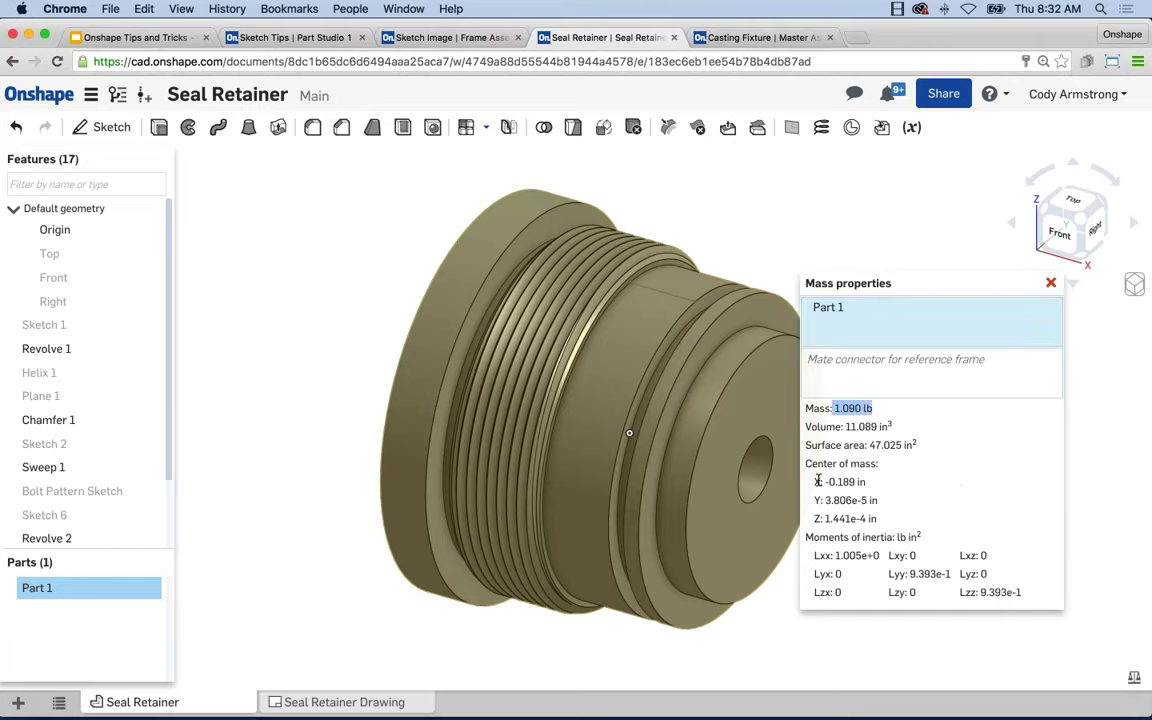
pyautogui.moveTo(823, 481); pyautogui.dragTo(884, 517)
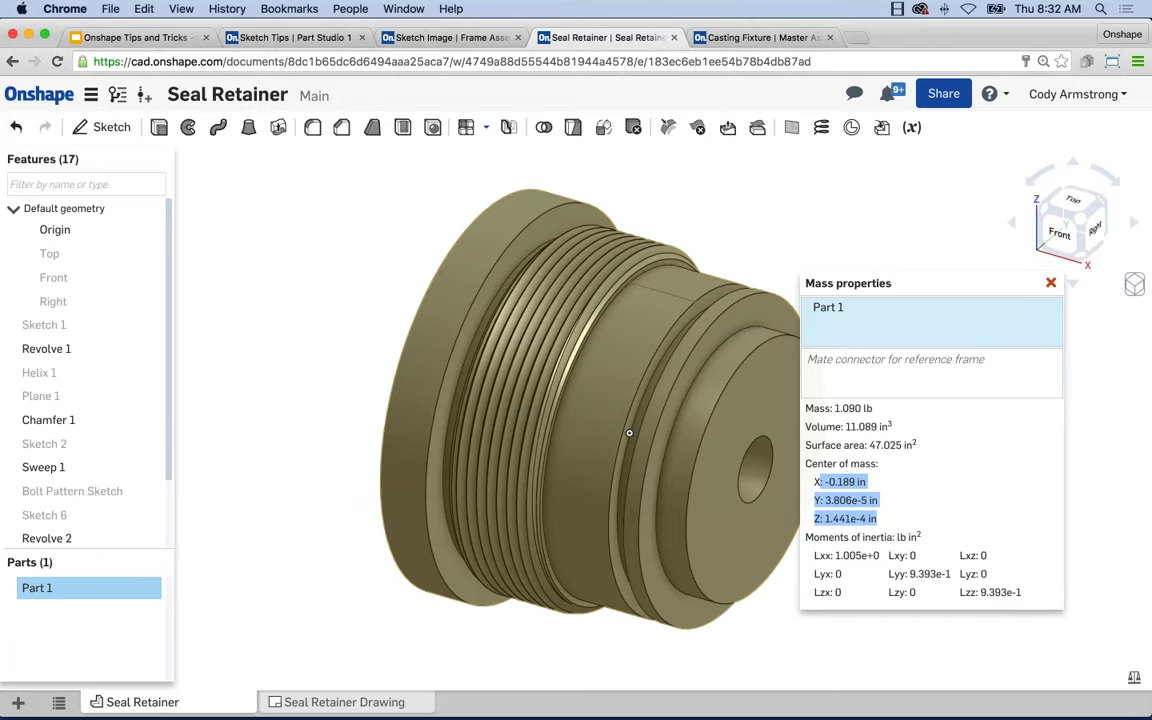
pyautogui.click(934, 478)
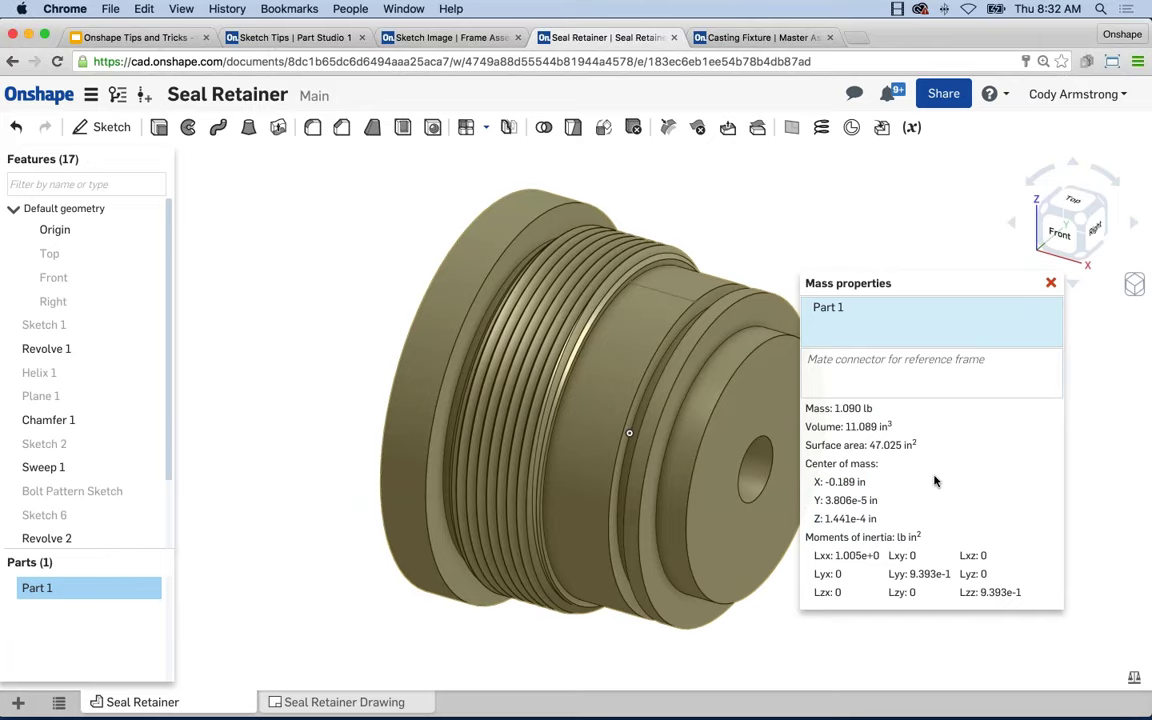
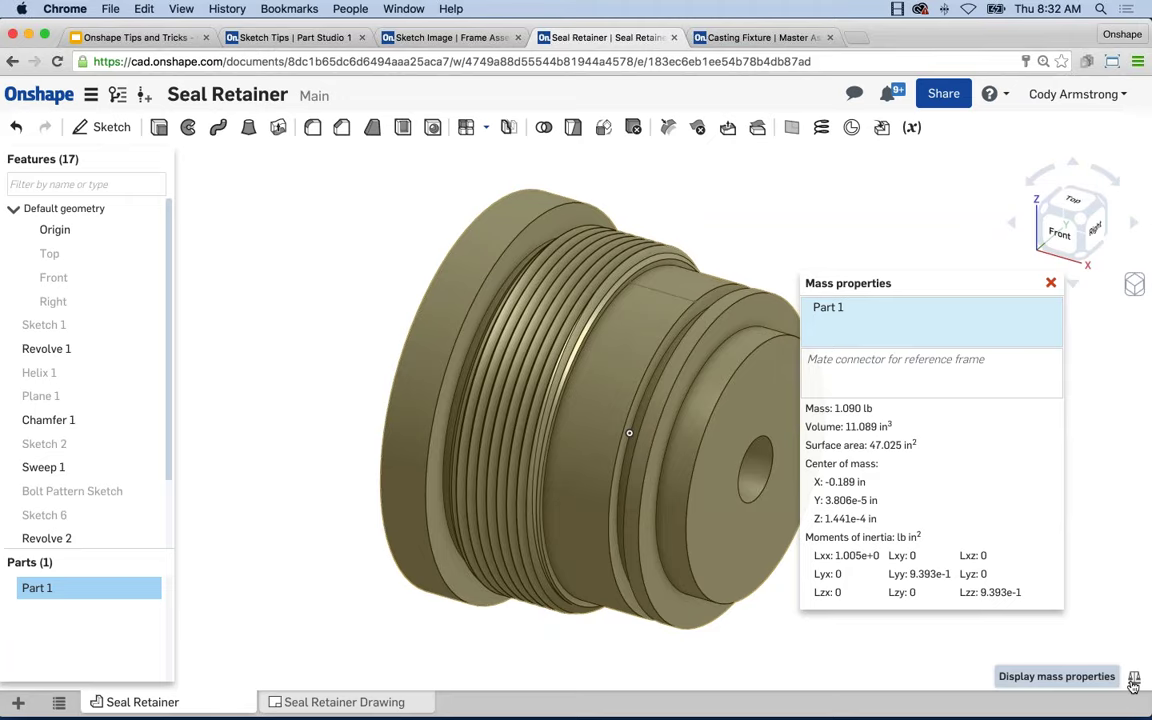
# Close the mass properties results and deselect Part 1.
pyautogui.click(1051, 283)
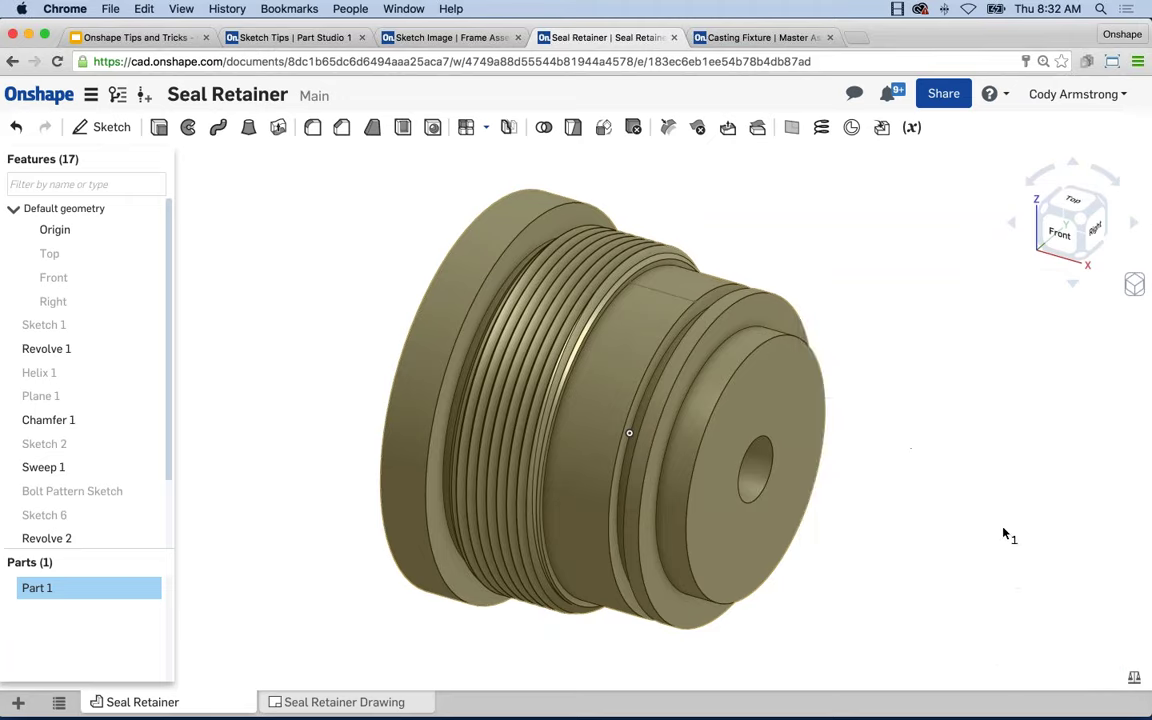
pyautogui.press('Escape')
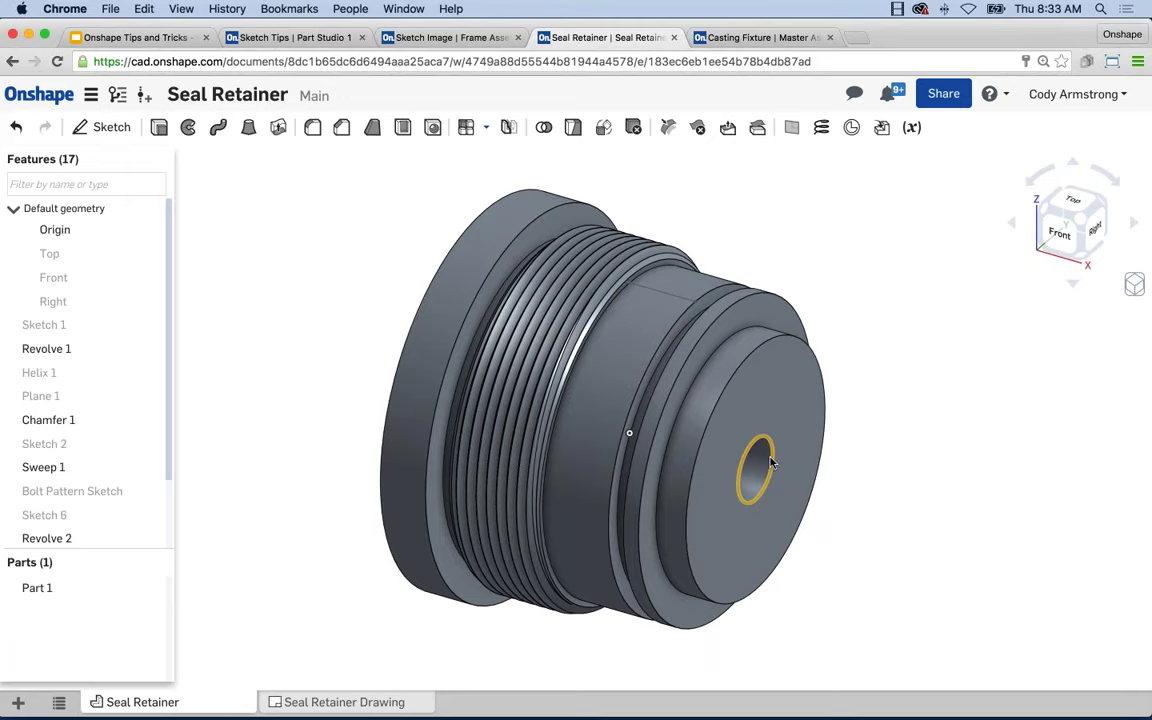
pyautogui.click(740, 470)
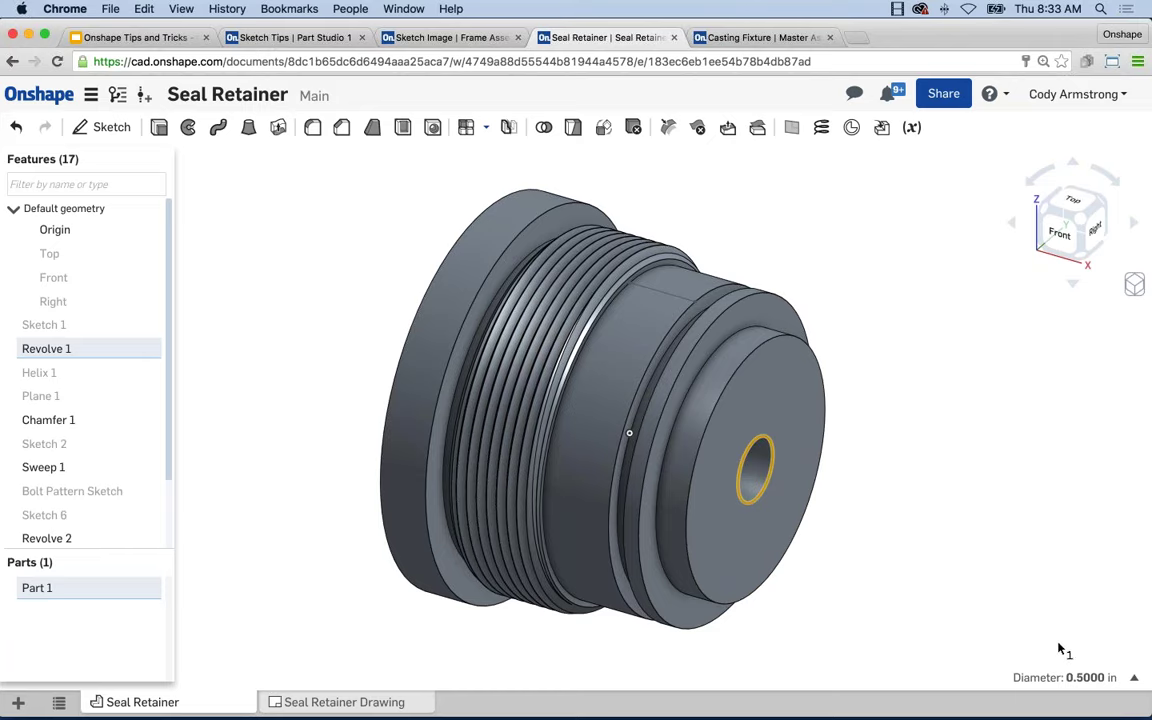
pyautogui.click(1012, 615)
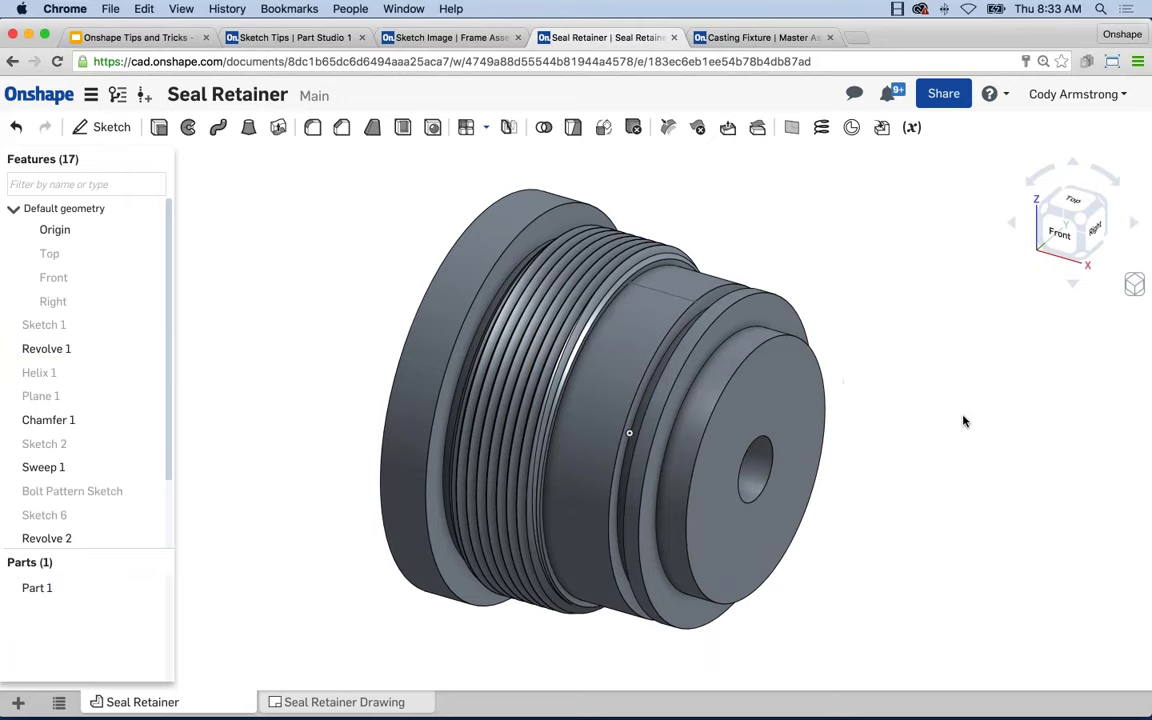
pyautogui.click(796, 400)
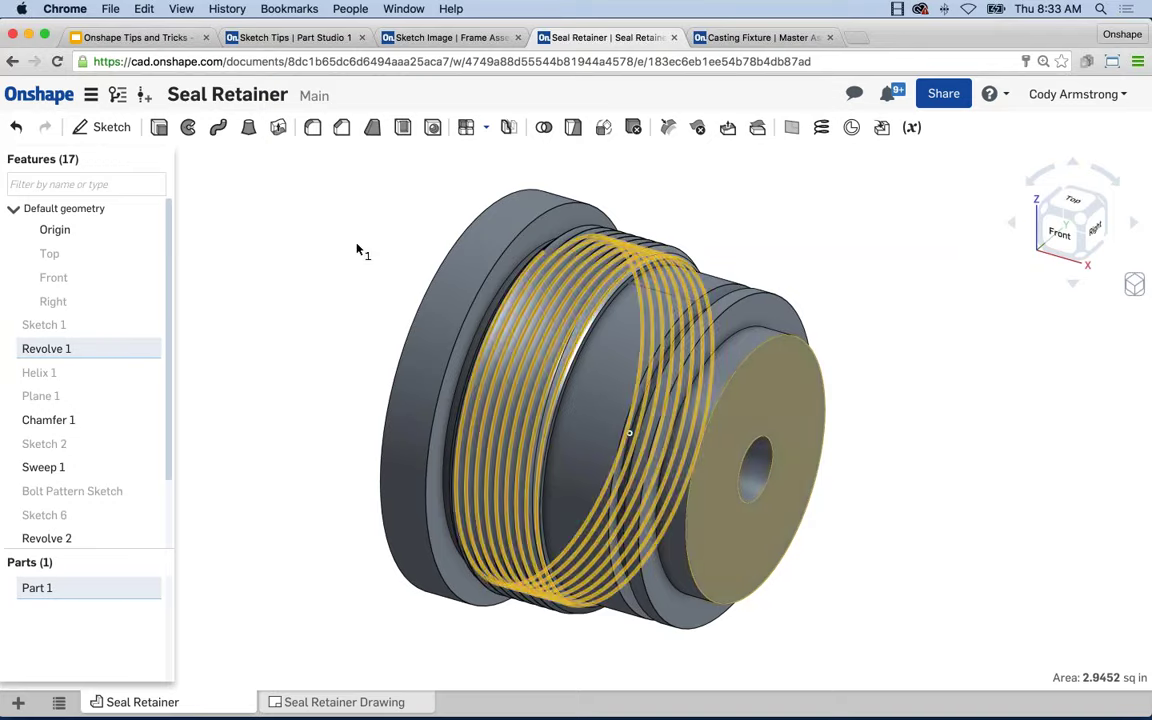
pyautogui.moveTo(398, 234); pyautogui.dragTo(465, 245, button='right')
pyautogui.click(470, 247)
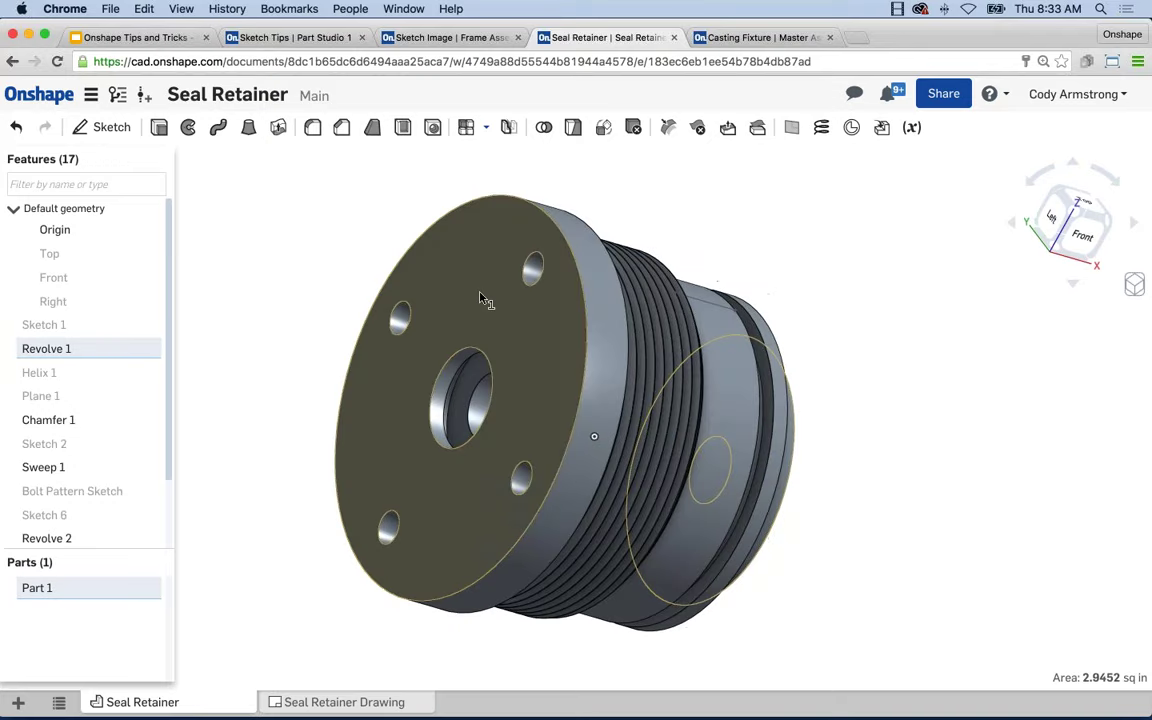
pyautogui.hotkey('shift', '7')
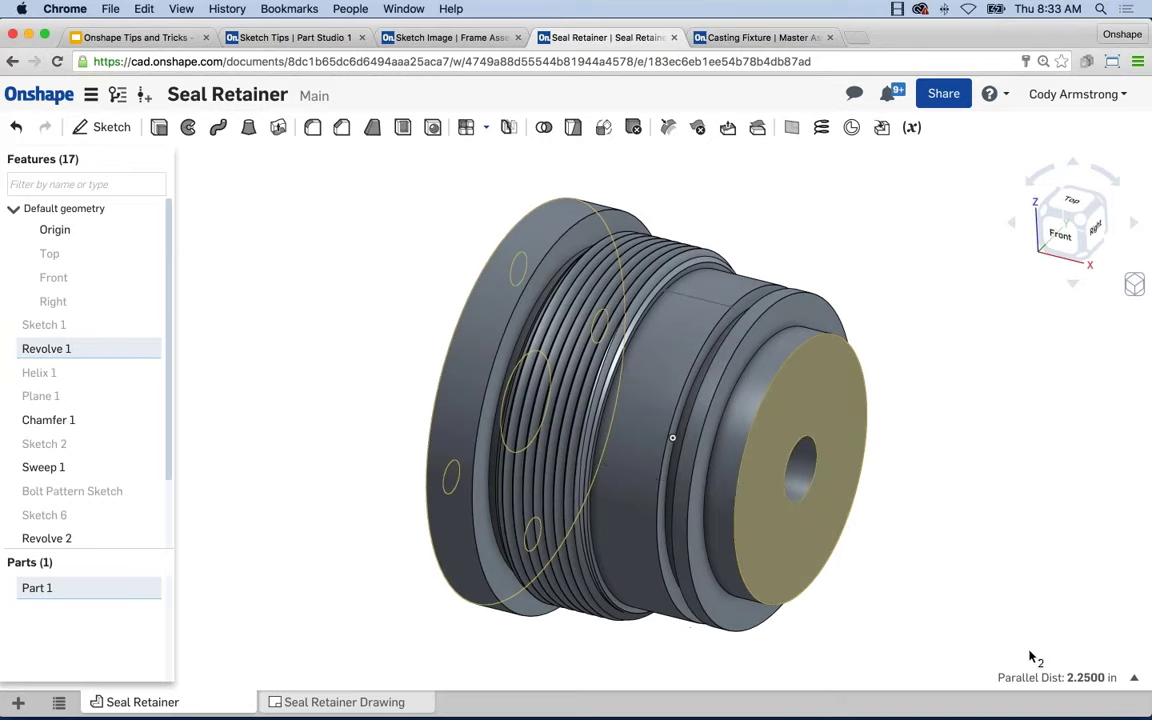
pyautogui.moveTo(1075, 677)
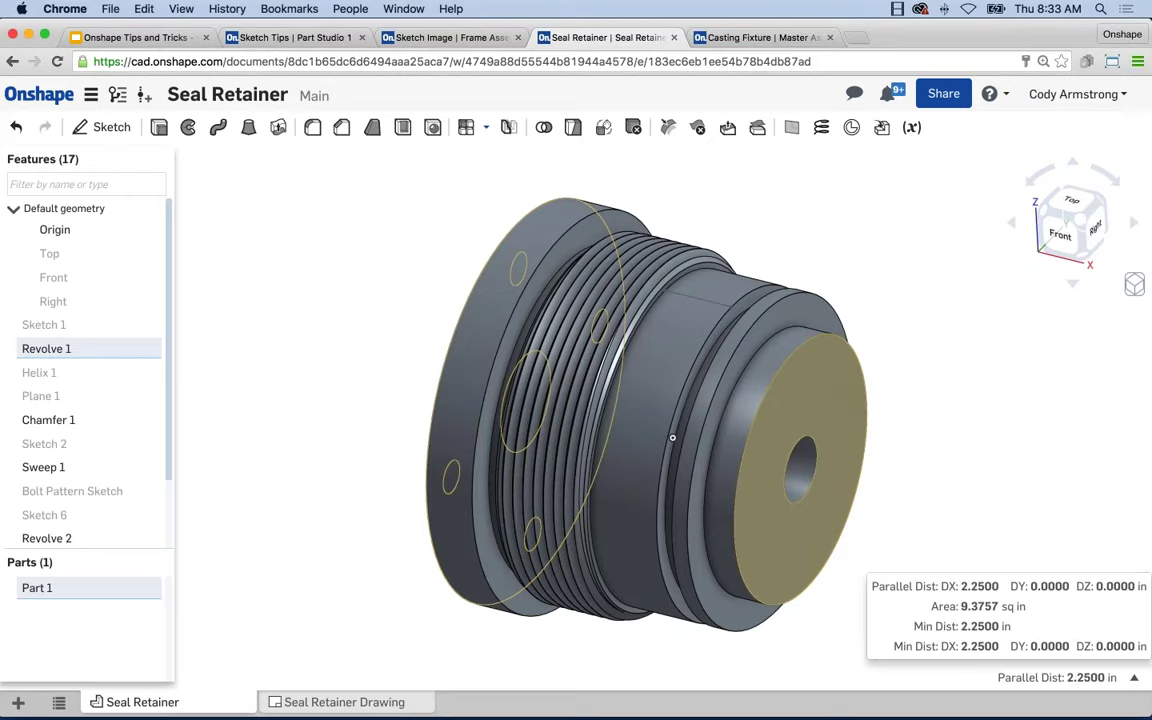
pyautogui.moveTo(983, 640)
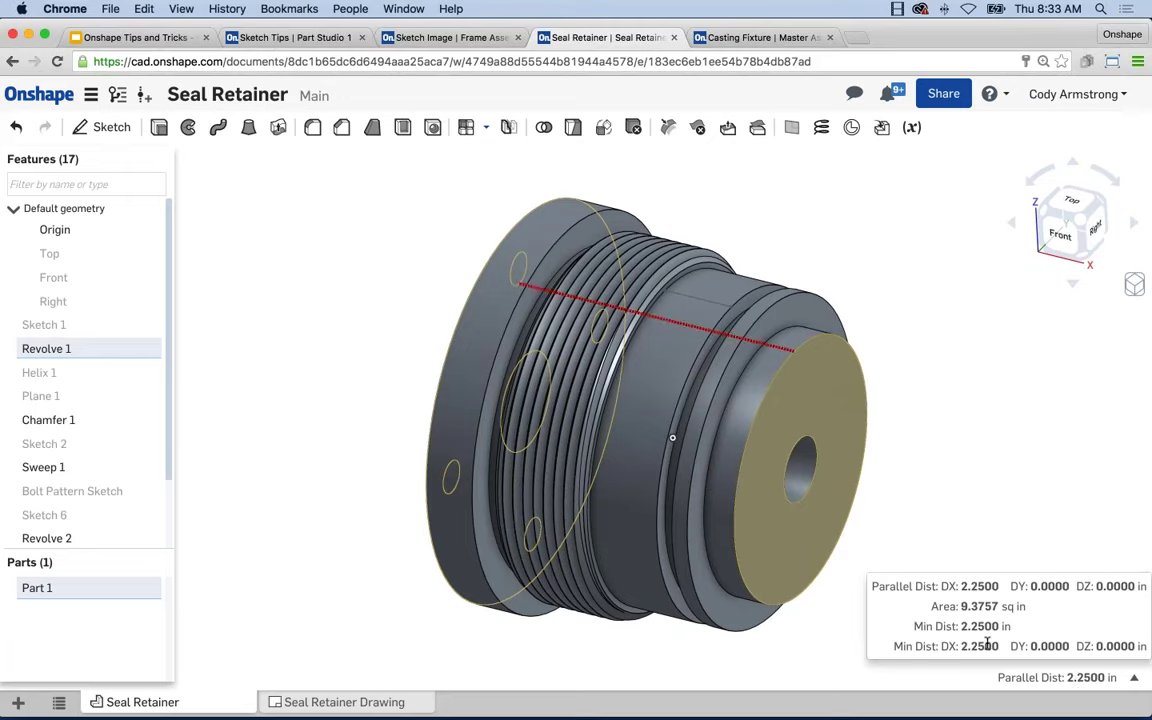
pyautogui.click(926, 567)
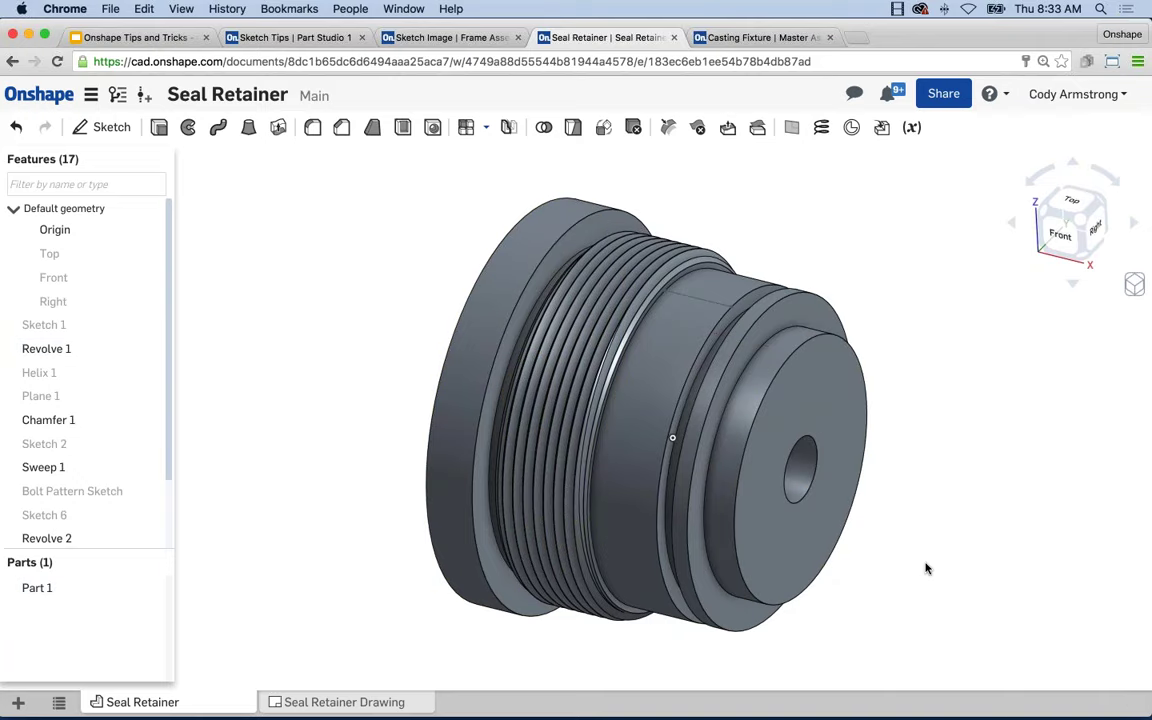
pyautogui.click(760, 457)
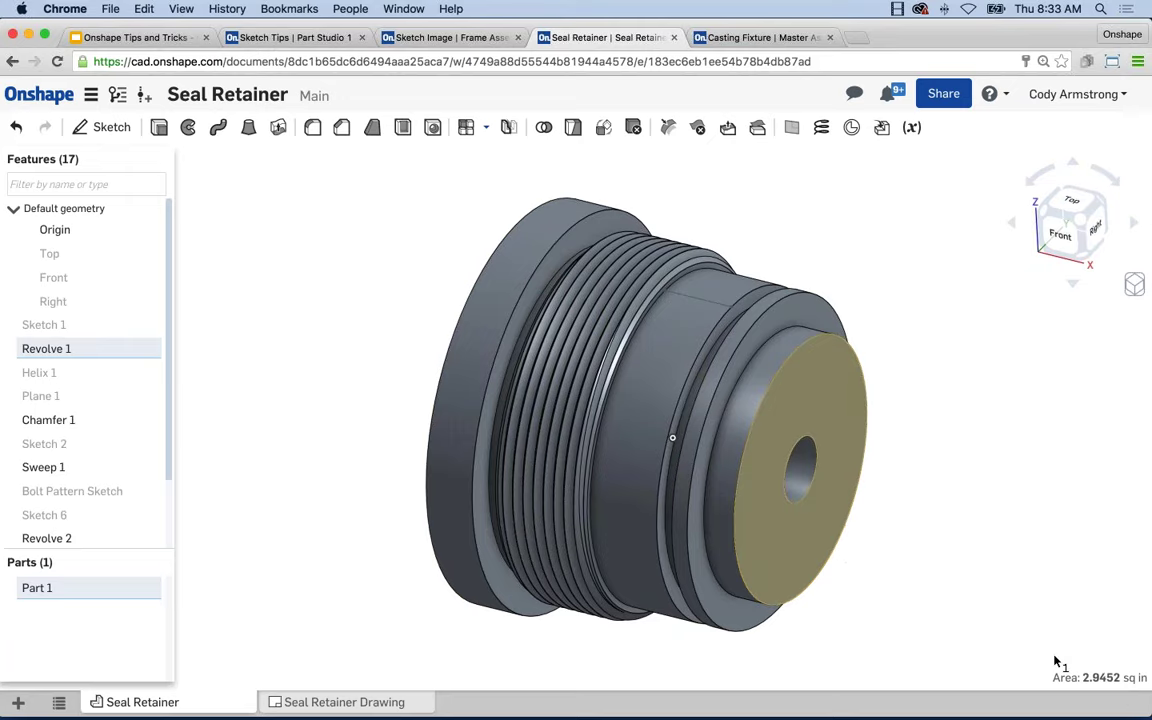
pyautogui.click(936, 558)
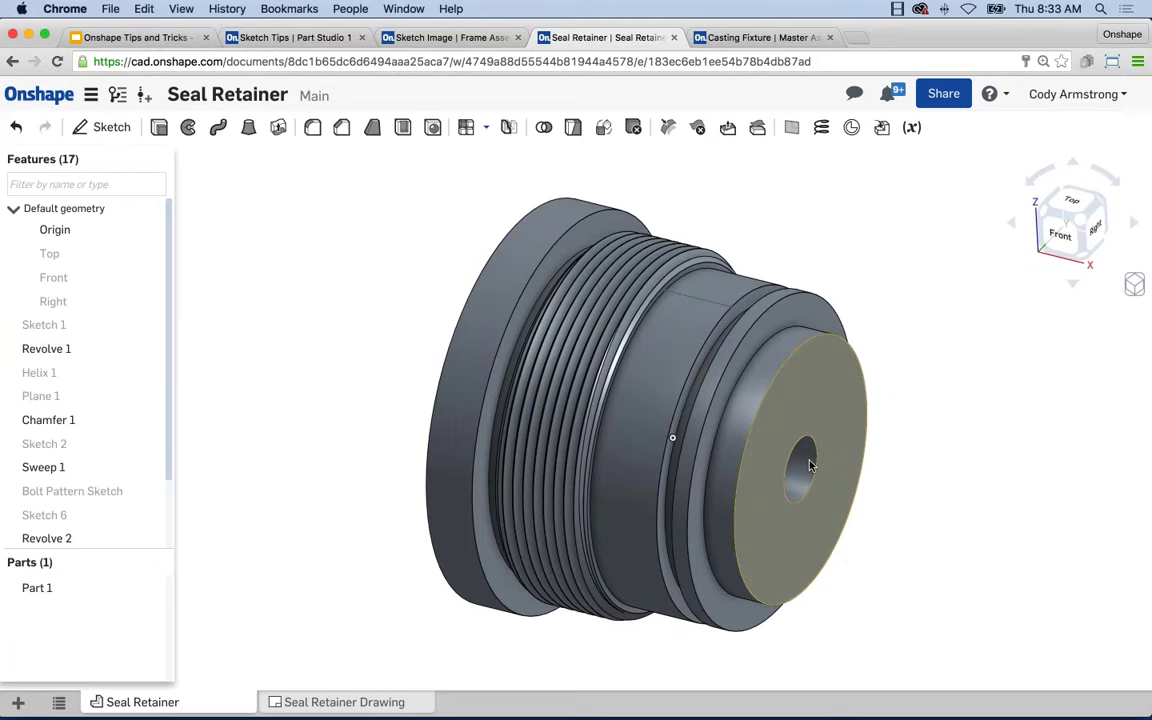
pyautogui.click(758, 408)
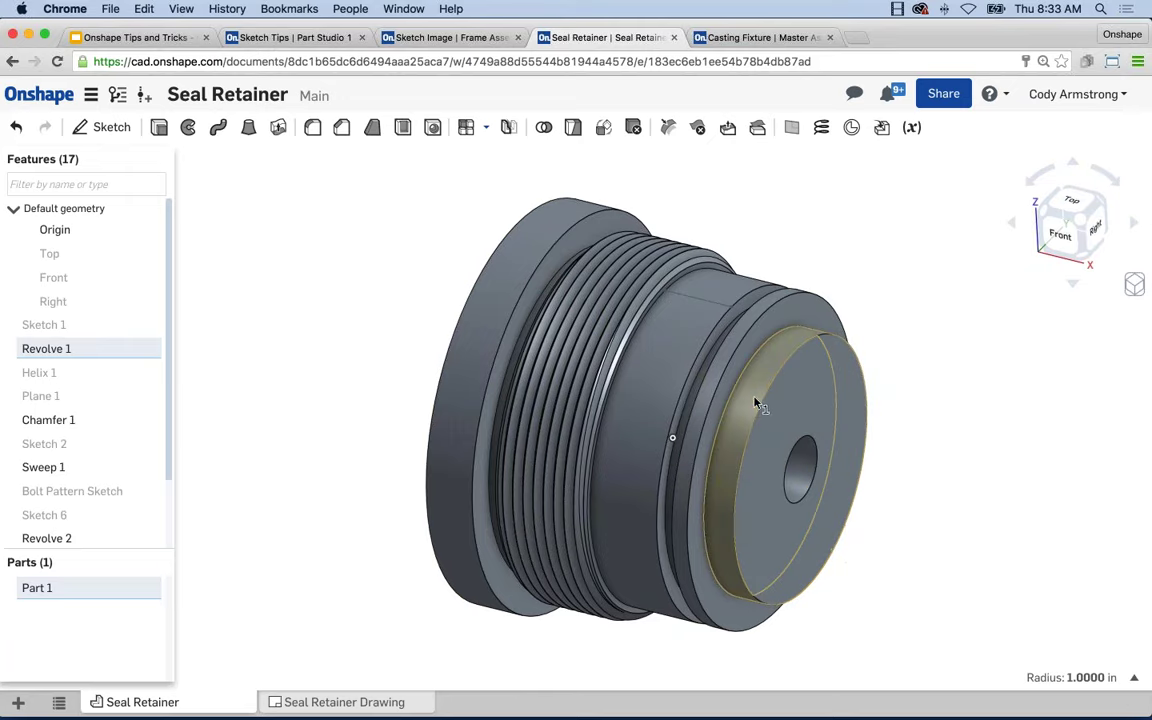
pyautogui.click(612, 330)
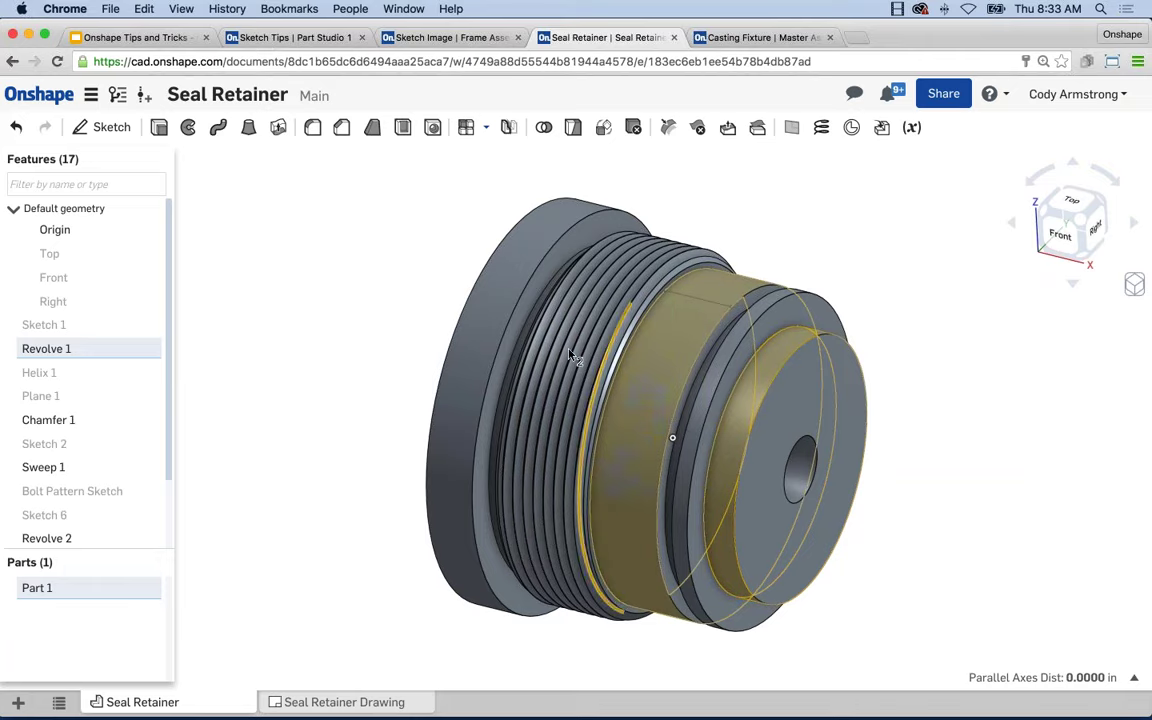
pyautogui.click(488, 410)
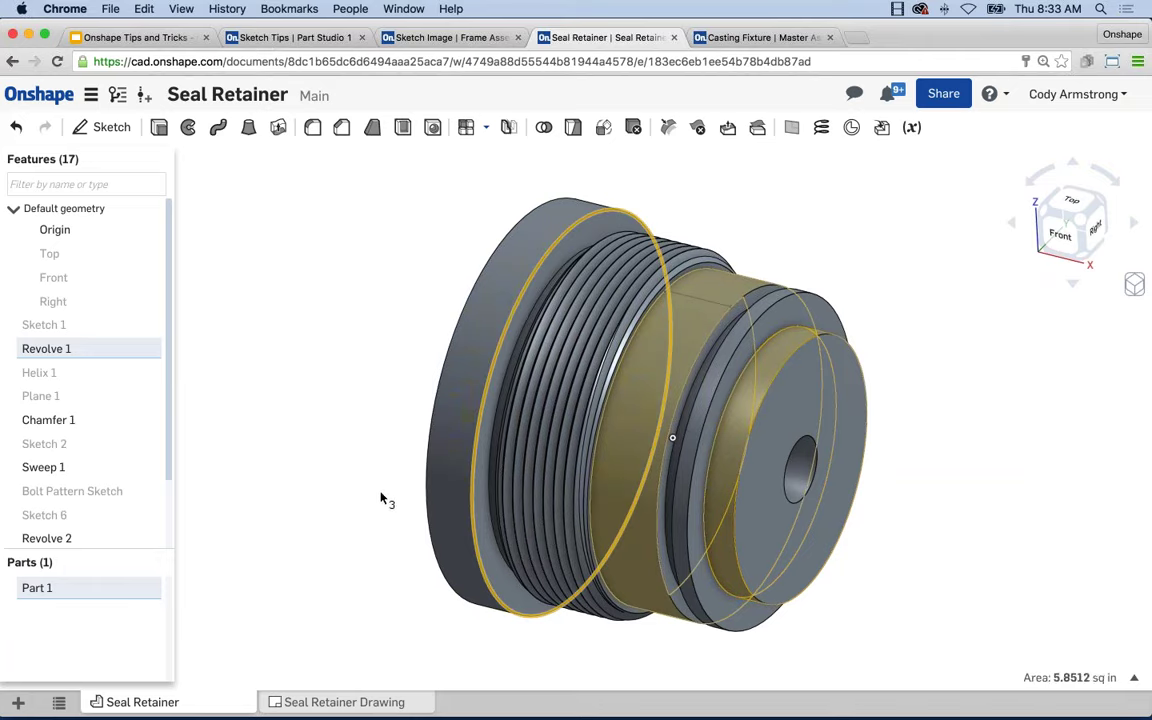
pyautogui.click(954, 641)
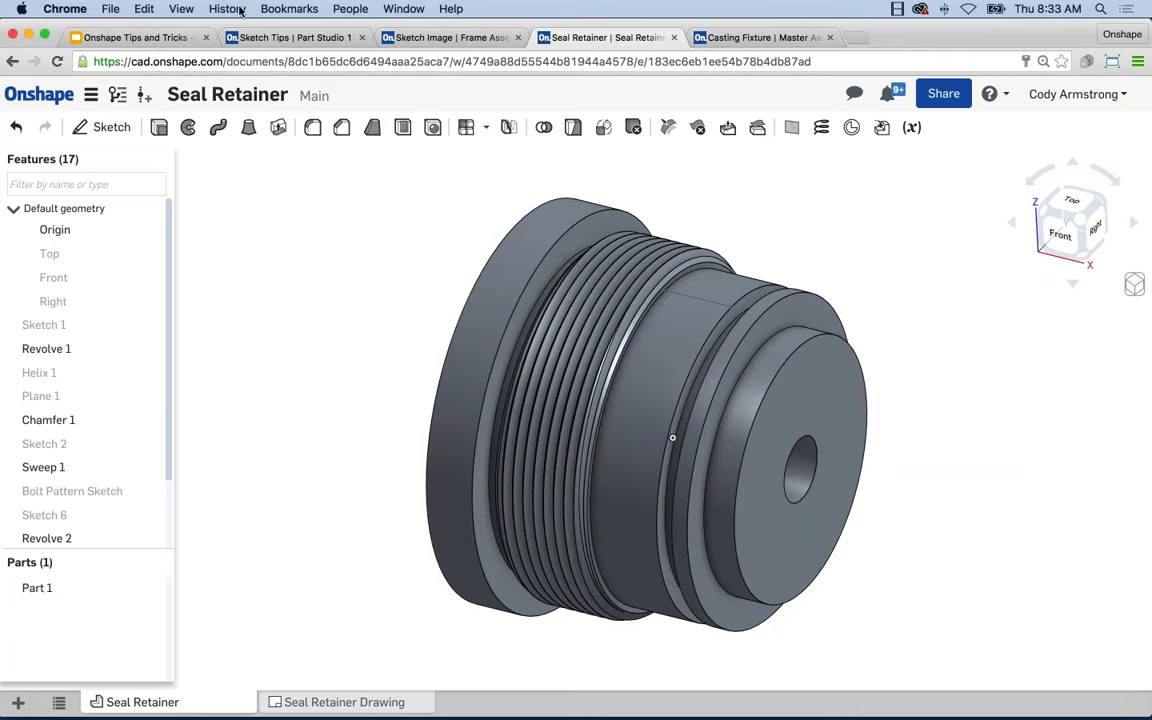
pyautogui.scroll(-1, 424, 230)
pyautogui.scroll(-2, 424, 230)
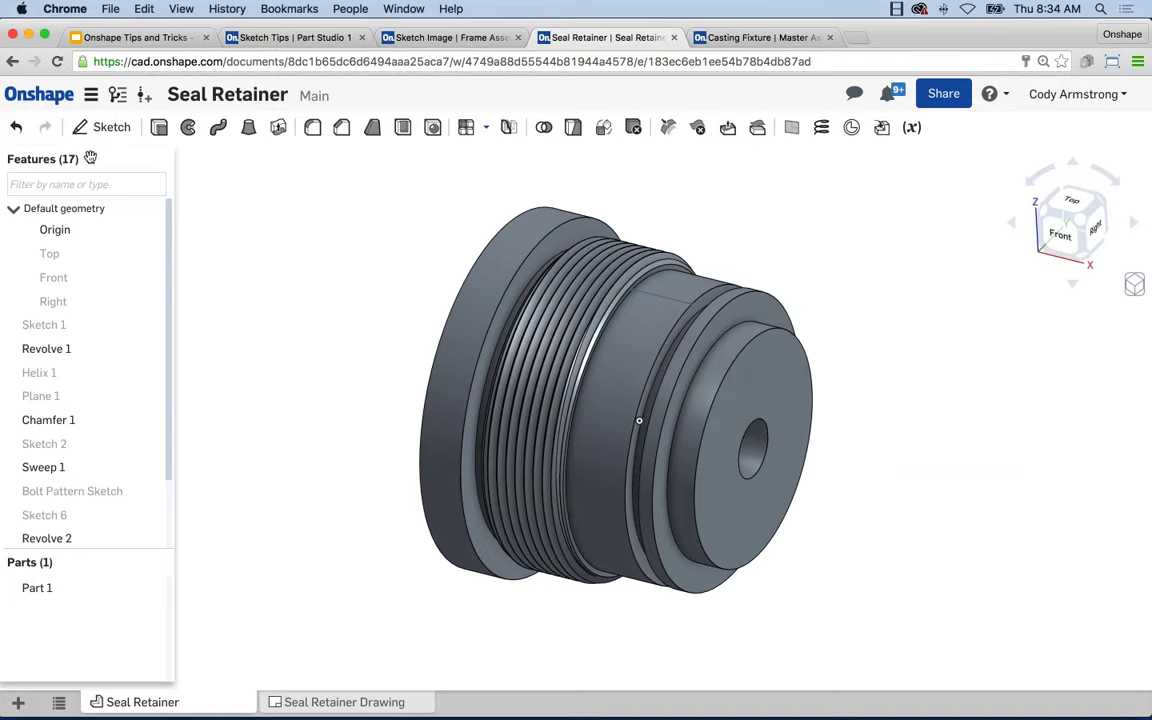
pyautogui.moveTo(90, 158); pyautogui.dragTo(75, 178)
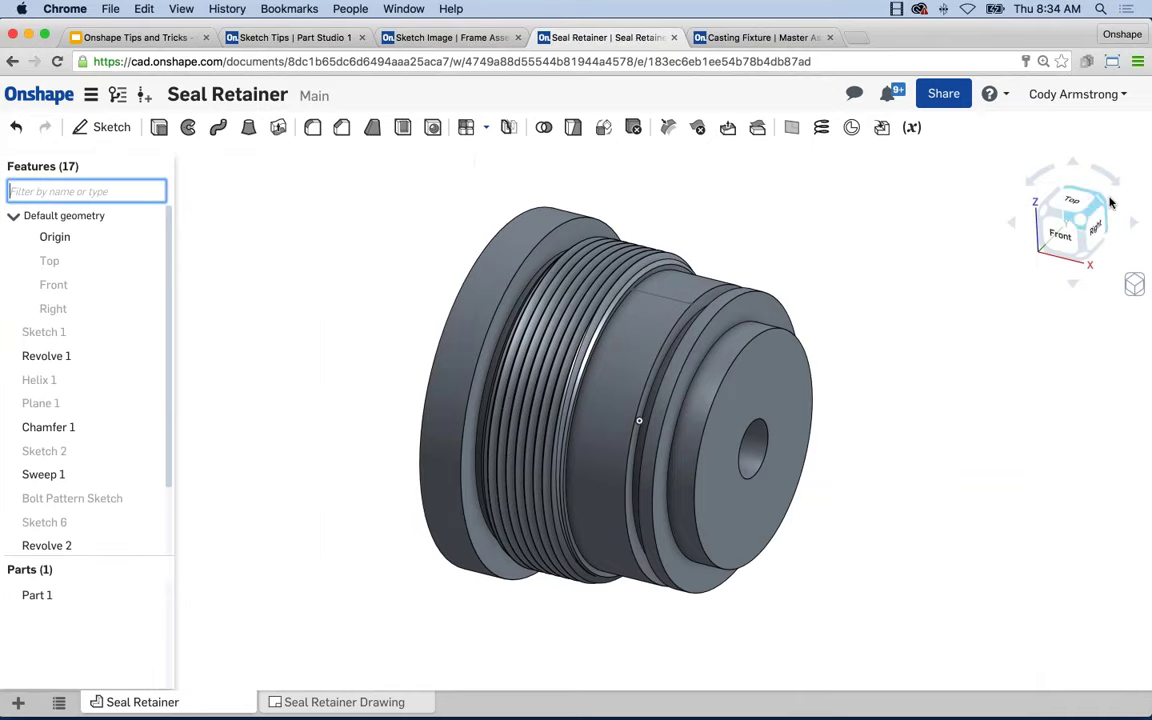
pyautogui.moveTo(1038, 250); pyautogui.dragTo(817, 543)
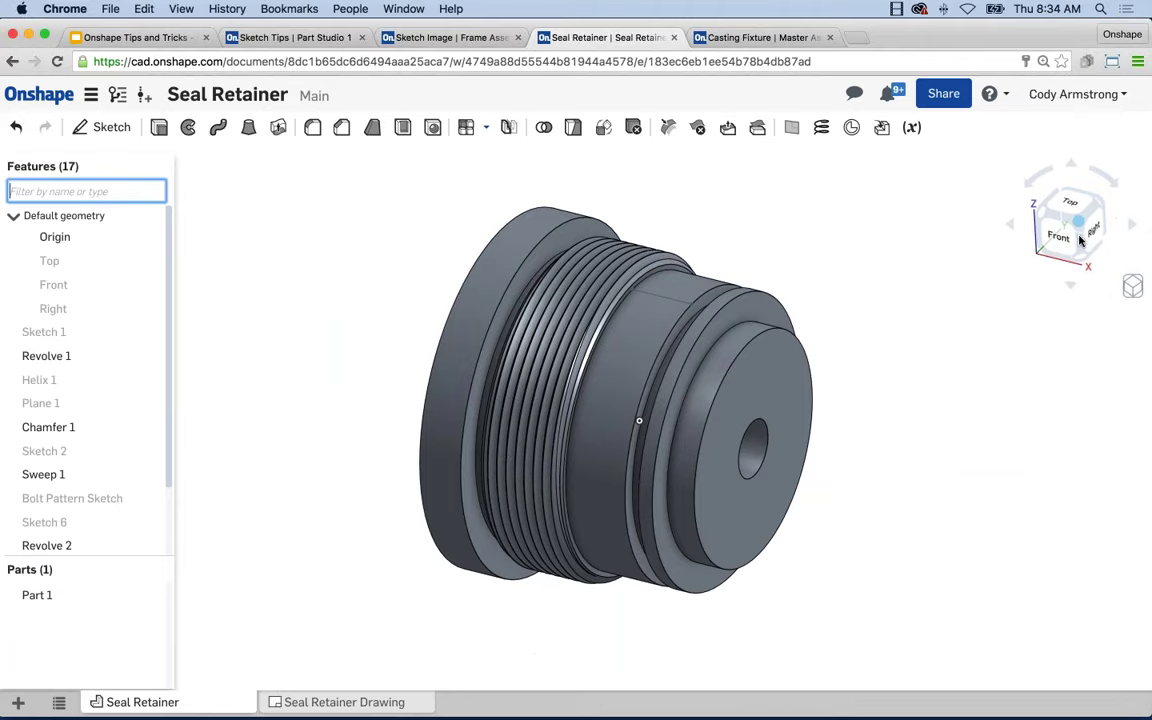
pyautogui.click(990, 334)
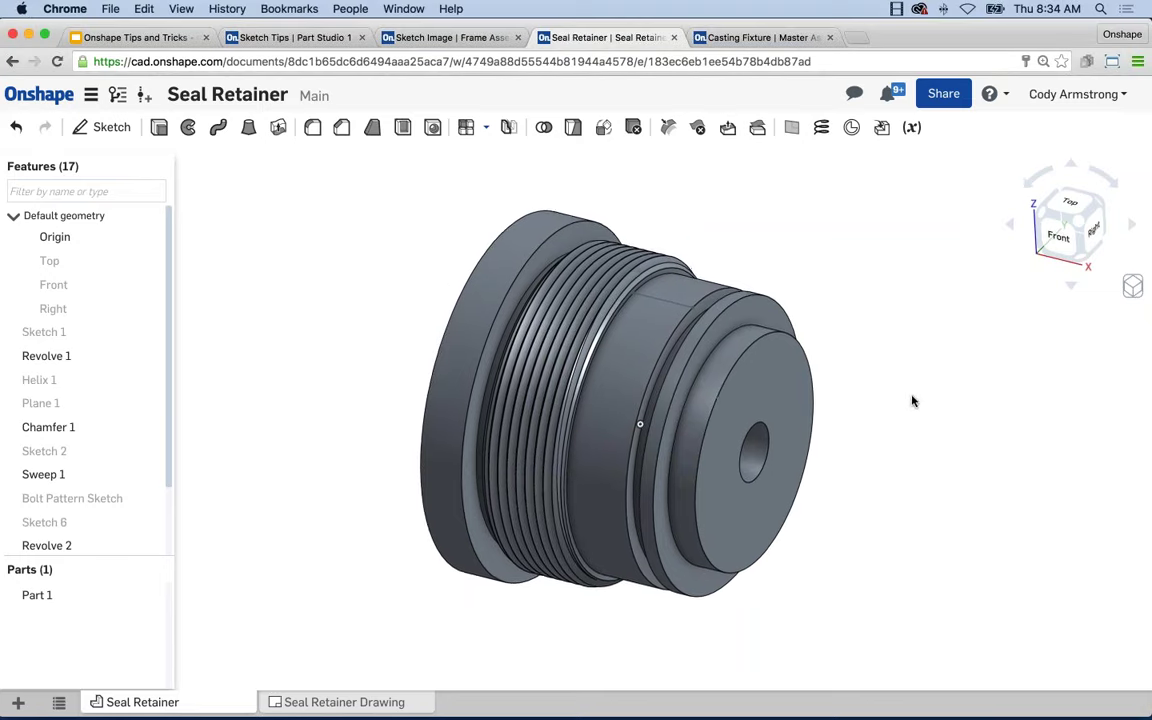
# Cycle the Seal Retainer through shaded-without-edges, hidden-edges and wireframe display modes.
pyautogui.click(1131, 287)
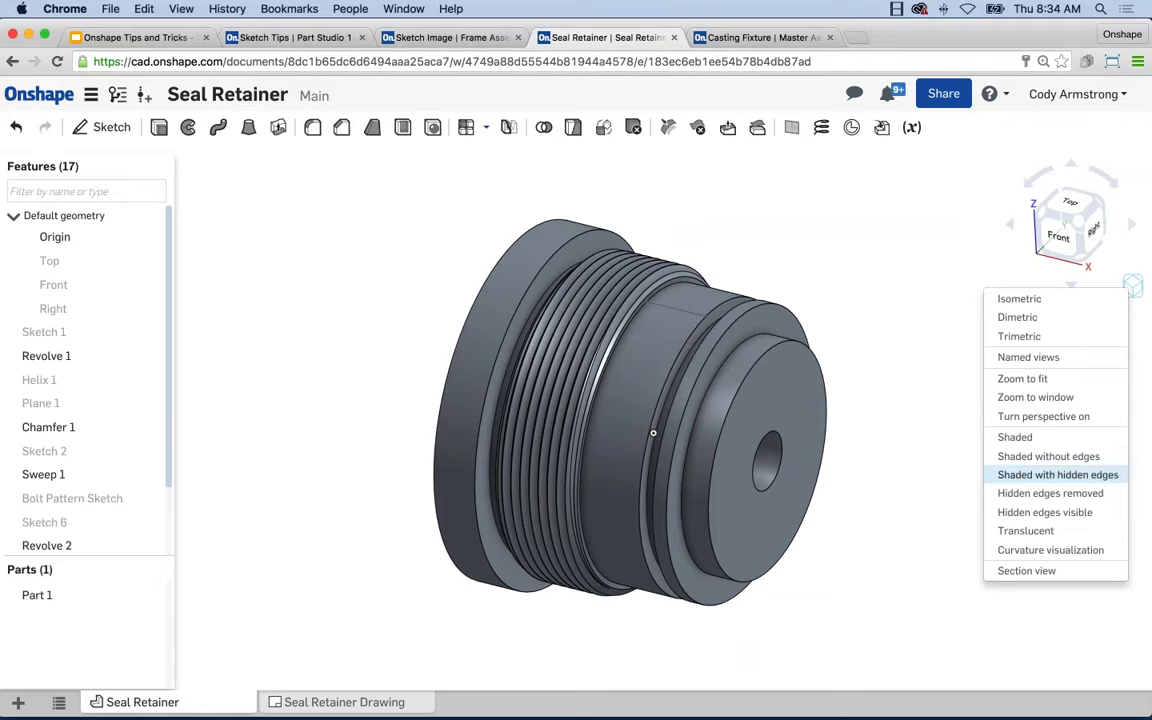
pyautogui.click(1058, 457)
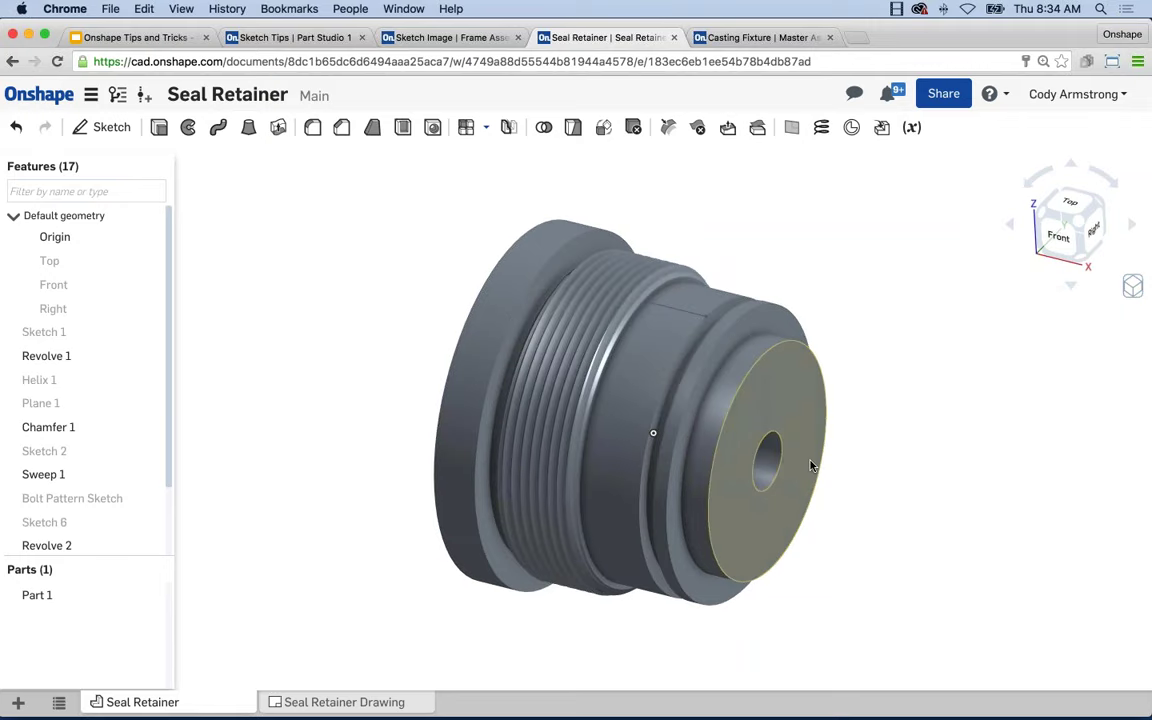
pyautogui.scroll(3, 751, 432)
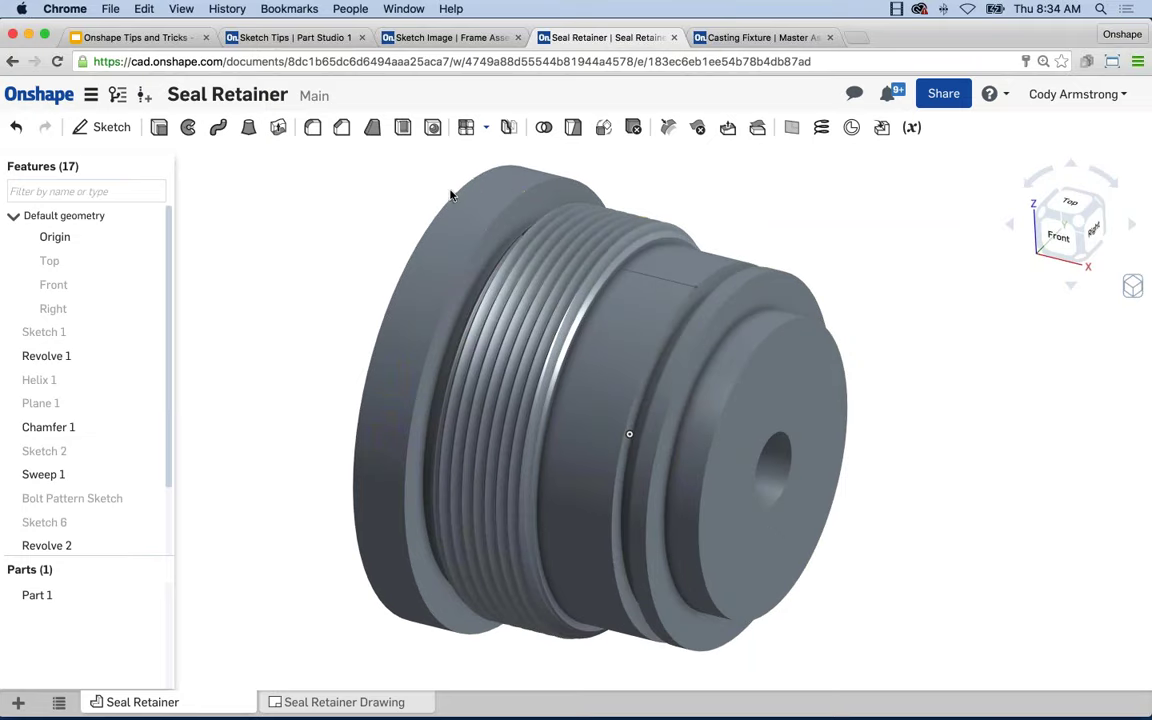
pyautogui.click(1132, 287)
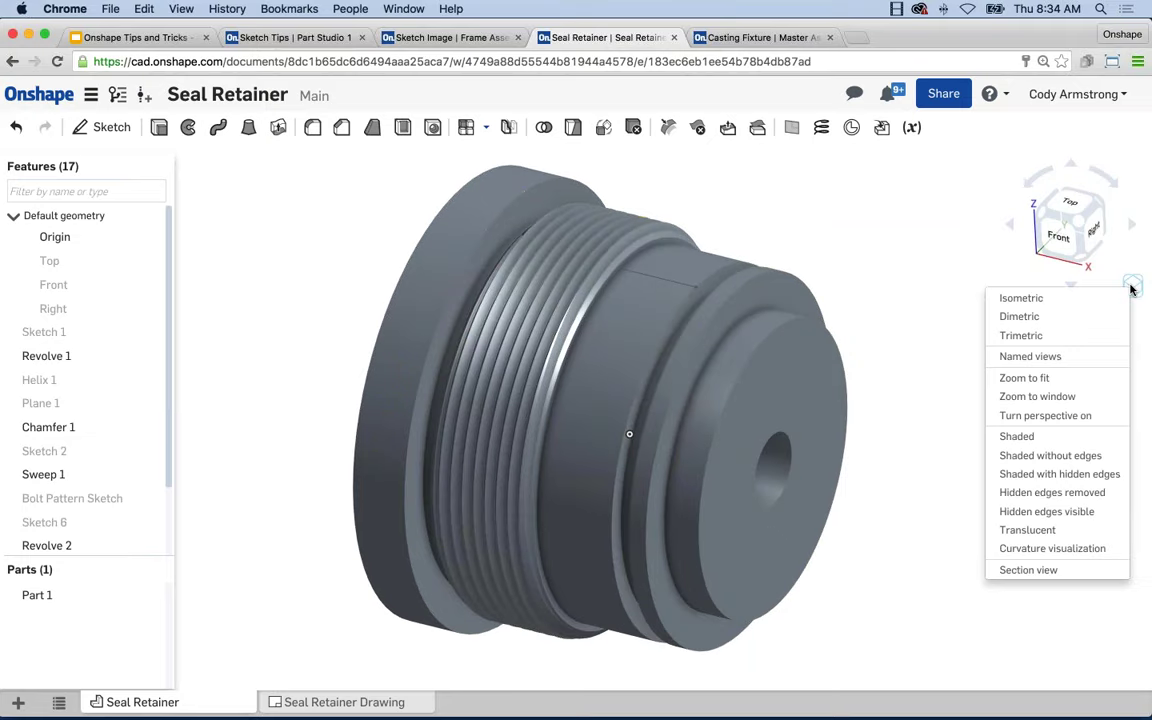
pyautogui.click(1068, 512)
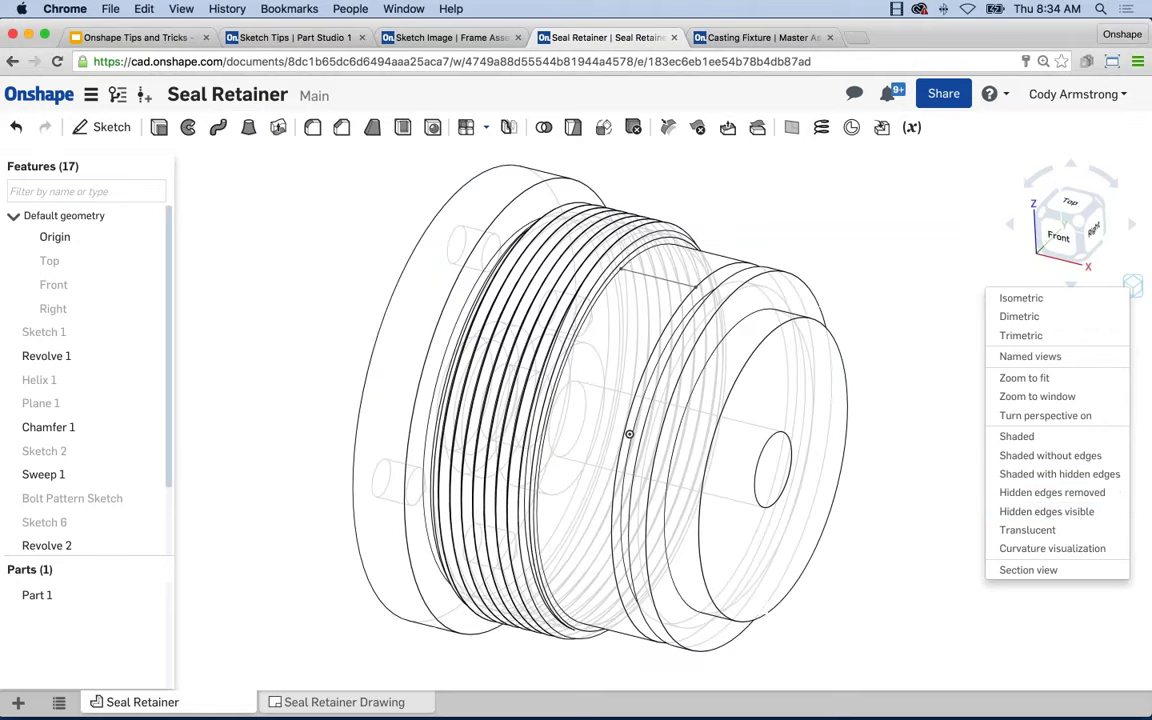
pyautogui.click(1134, 287)
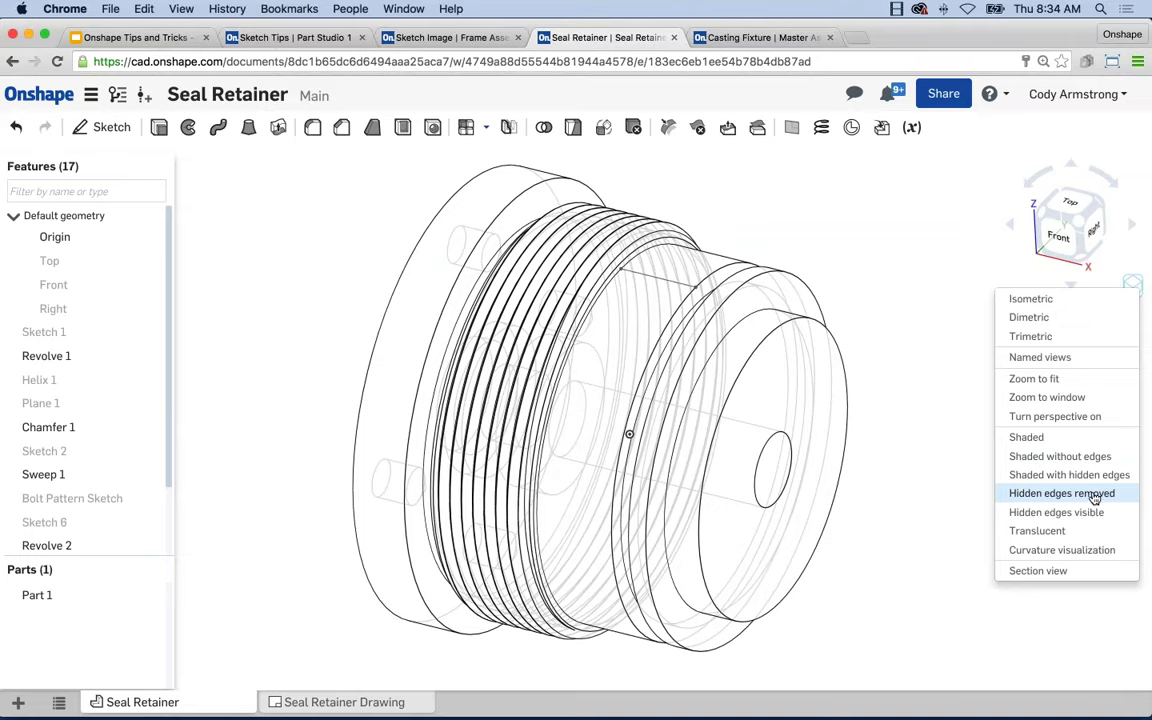
pyautogui.click(1094, 494)
# Try translucent display, settle on solid Shaded, then switch to the Sketch Tips document.
pyautogui.click(1133, 285)
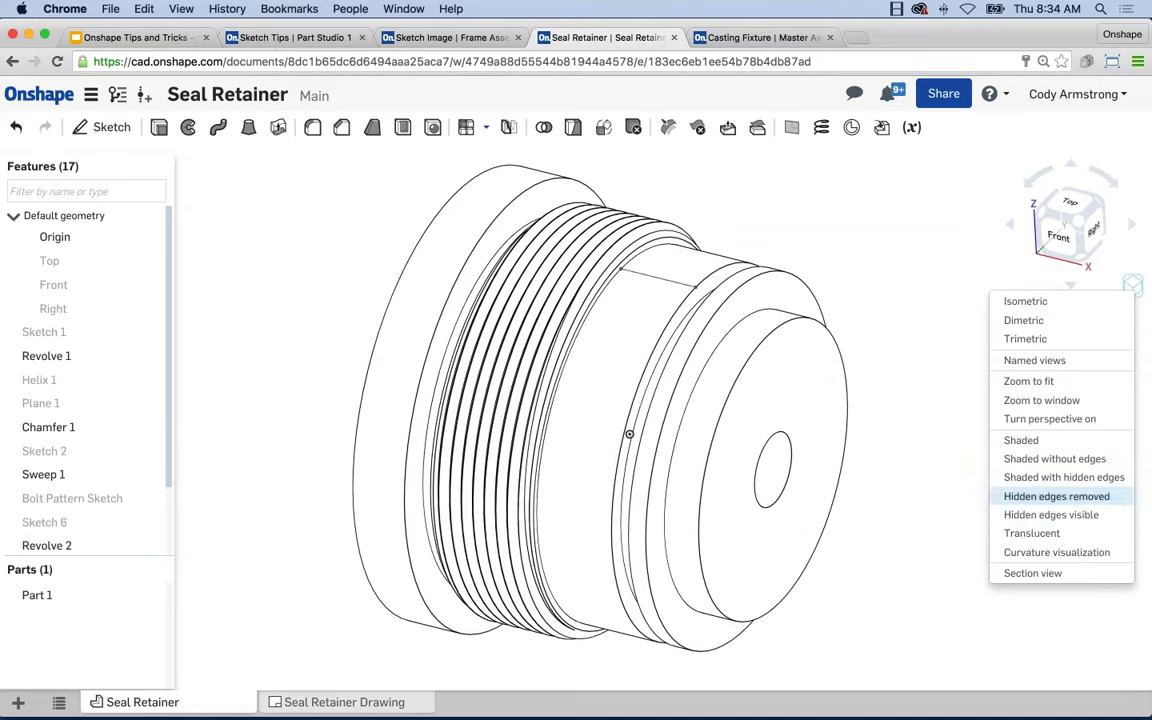
pyautogui.click(1058, 535)
pyautogui.click(1134, 286)
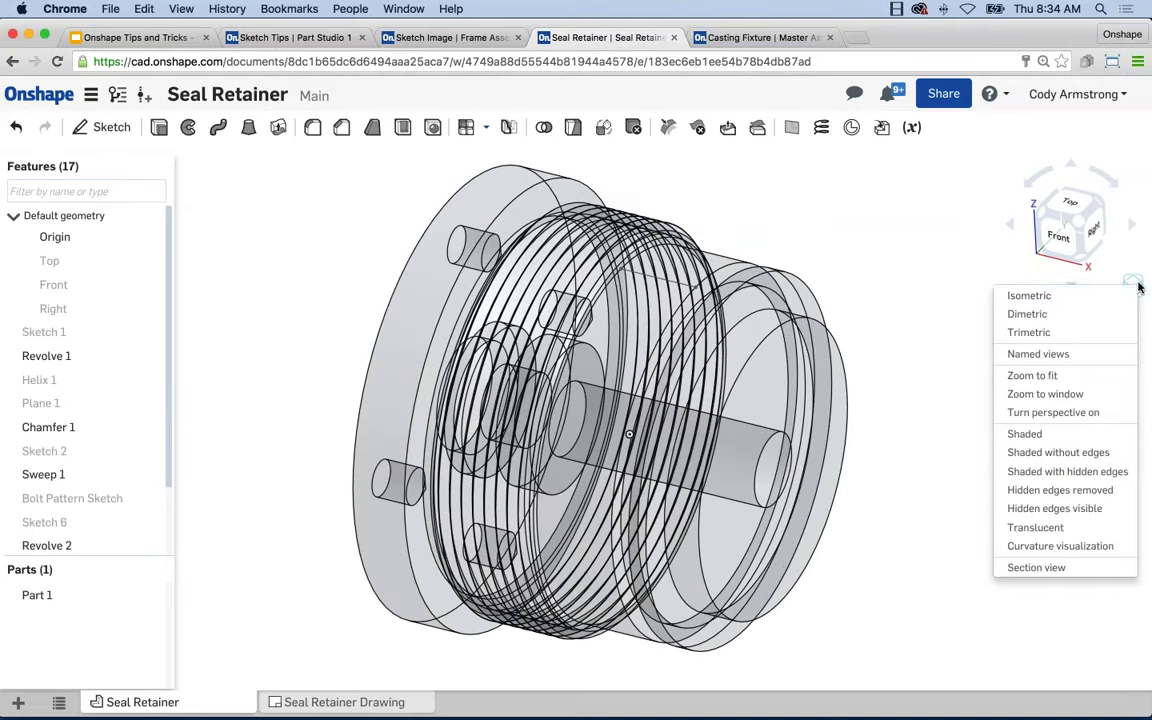
pyautogui.click(1040, 438)
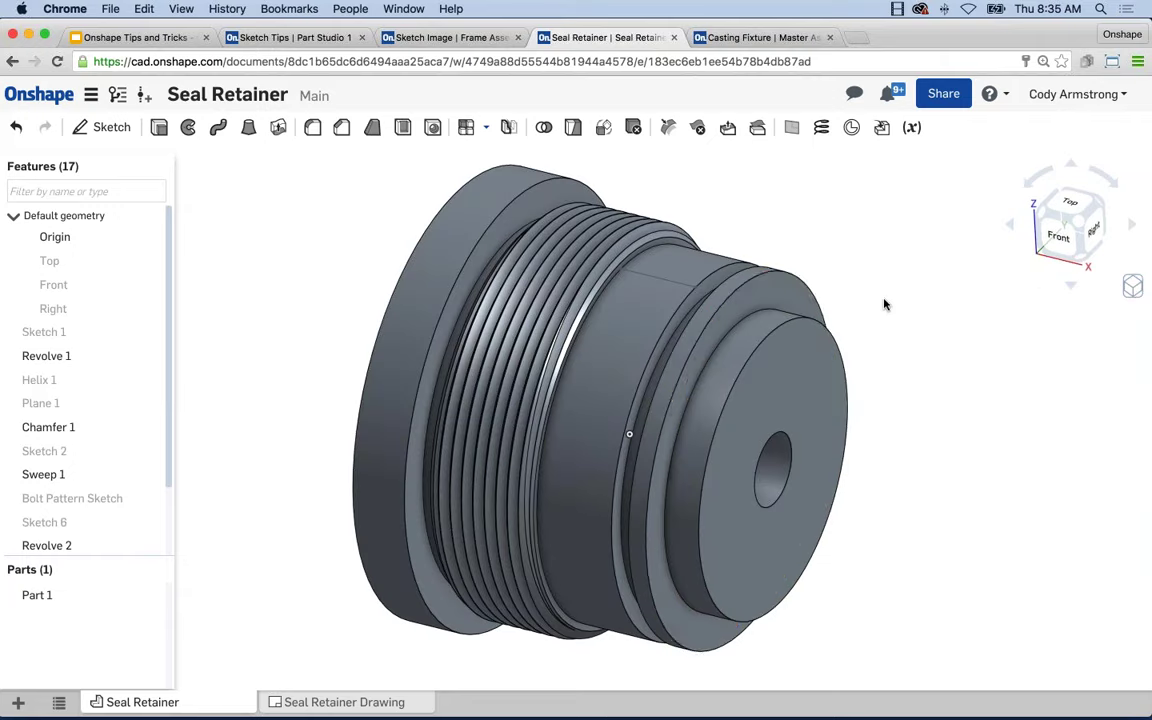
pyautogui.moveTo(972, 419); pyautogui.dragTo(995, 428, button='middle')
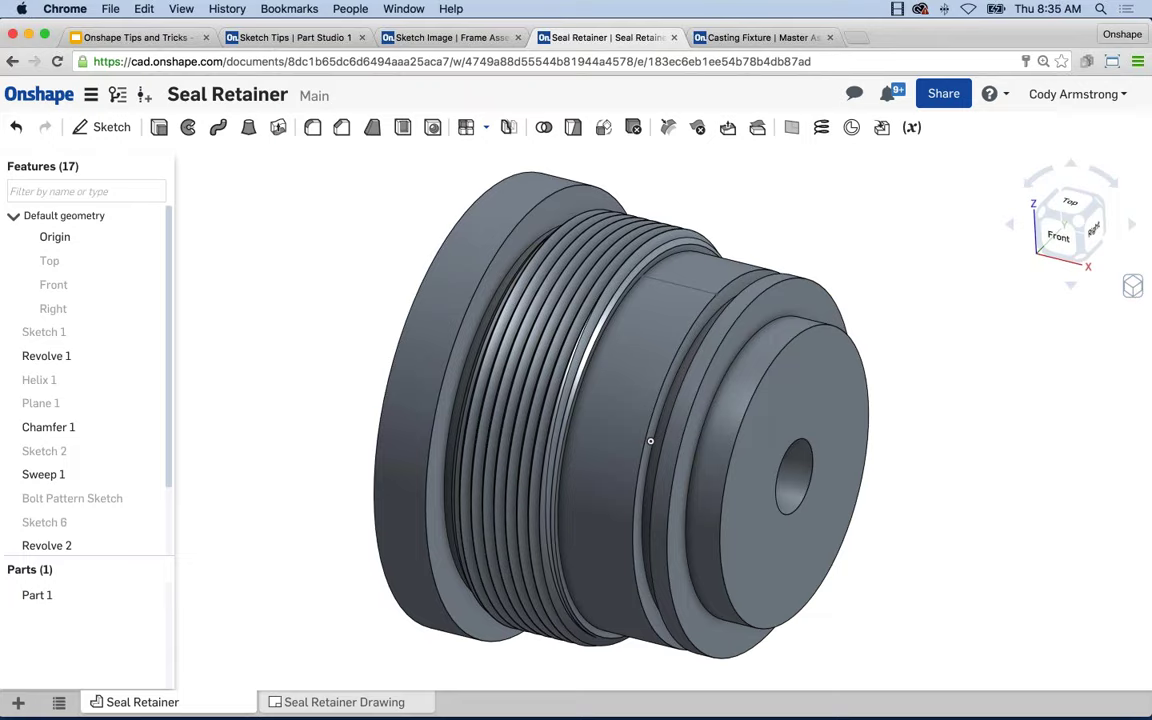
pyautogui.click(268, 38)
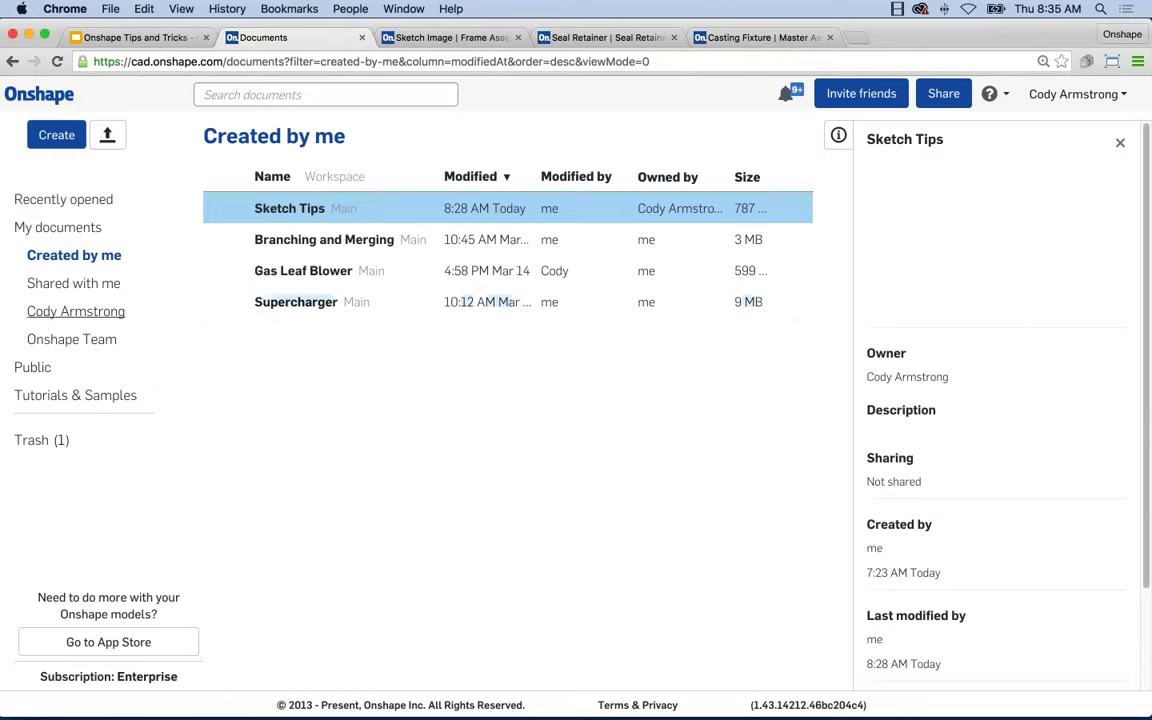
# Open Loft Twist - Squeegee from Shared with me and orbit to view its back.
pyautogui.click(76, 283)
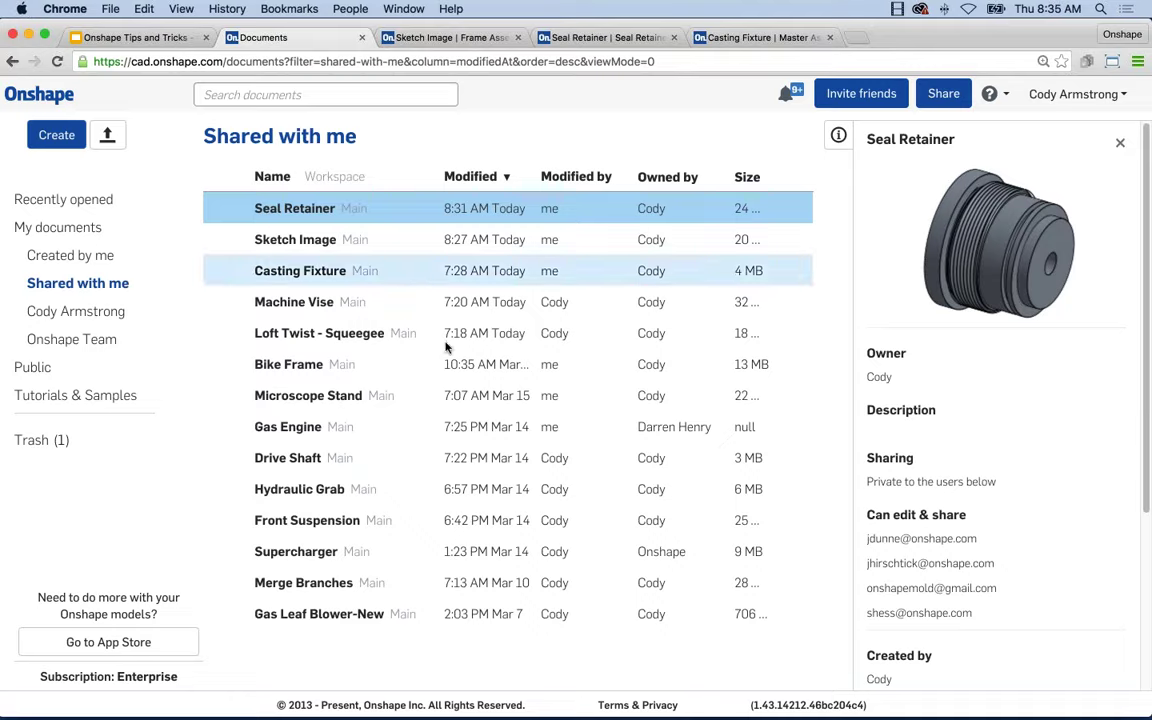
pyautogui.click(373, 334)
pyautogui.click(375, 336)
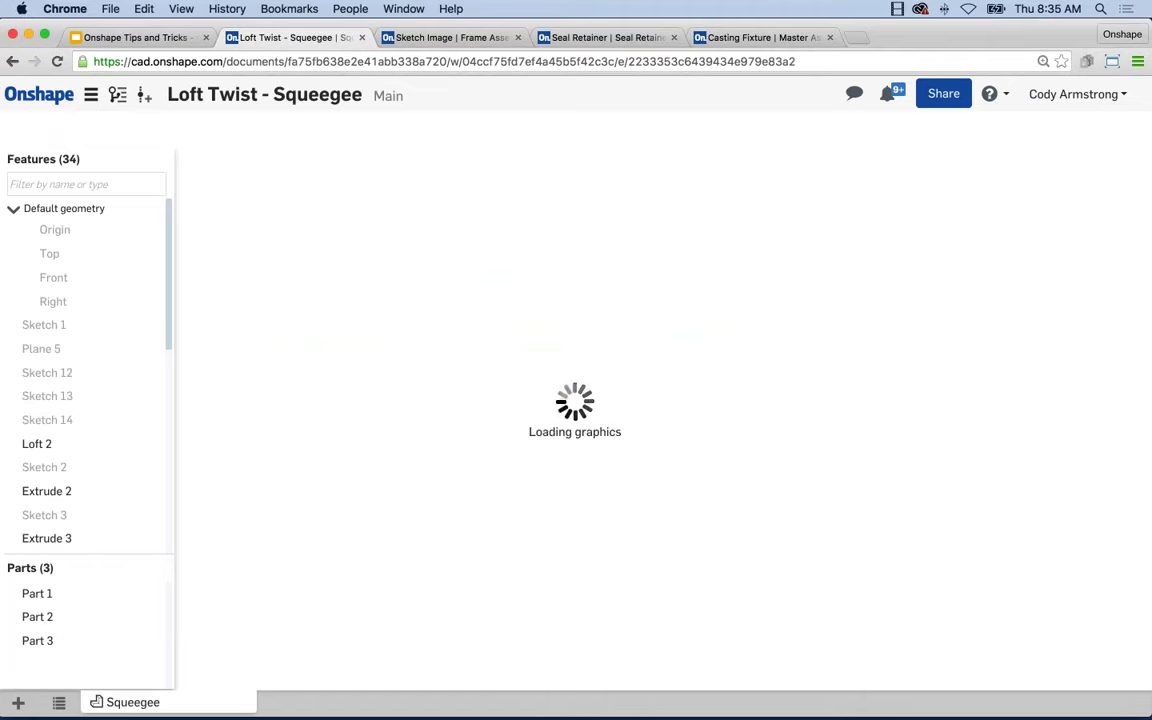
pyautogui.moveTo(489, 427); pyautogui.dragTo(769, 477, button='right')
pyautogui.scroll(-5, 769, 477)
pyautogui.rightClick(745, 481)
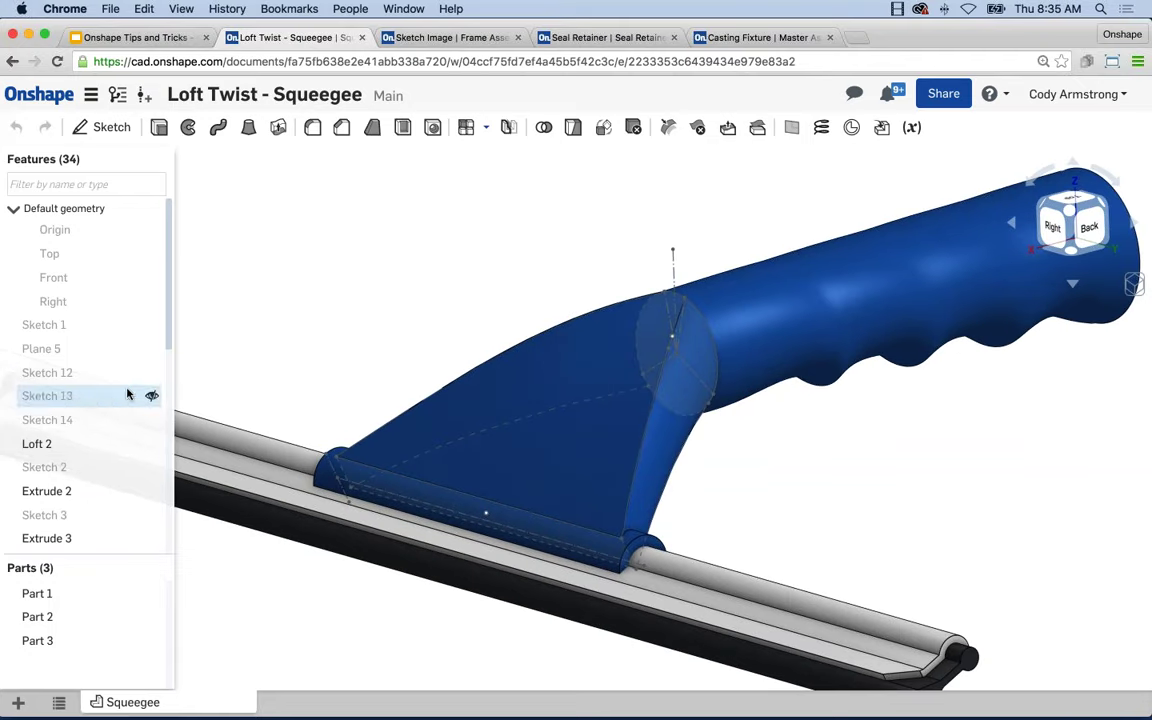
pyautogui.scroll(-5, 77, 509)
pyautogui.rightClick(50, 508)
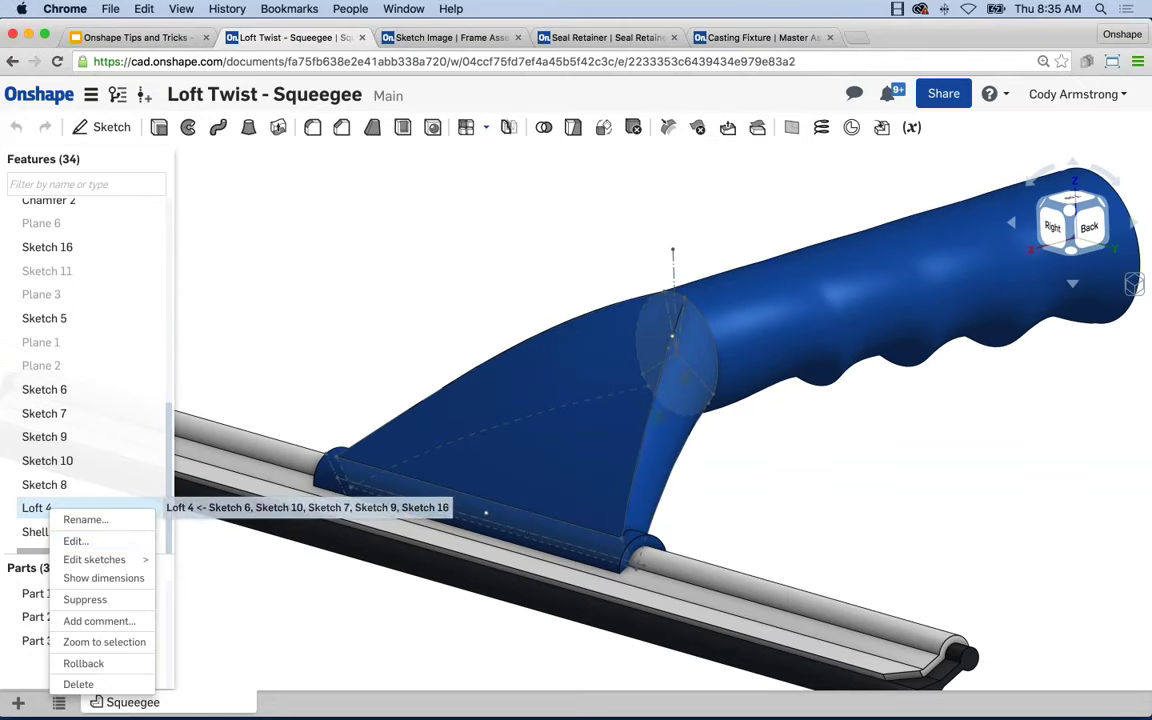
pyautogui.click(75, 537)
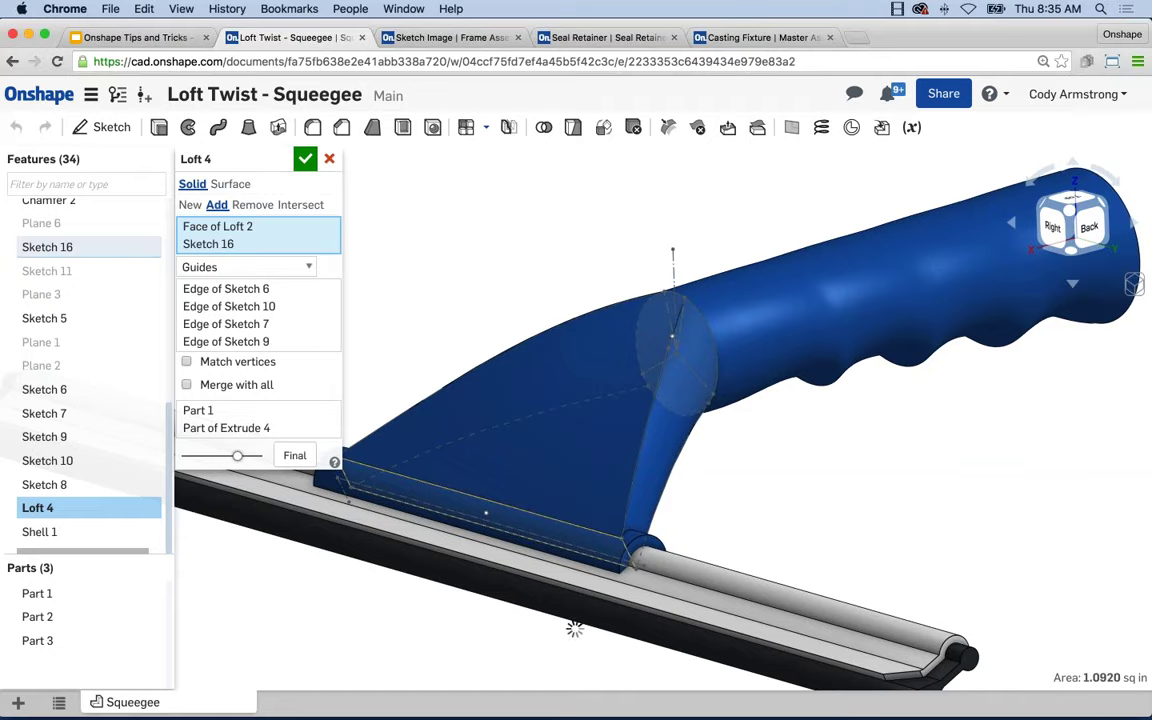
pyautogui.moveTo(482, 277); pyautogui.dragTo(522, 272, button='middle')
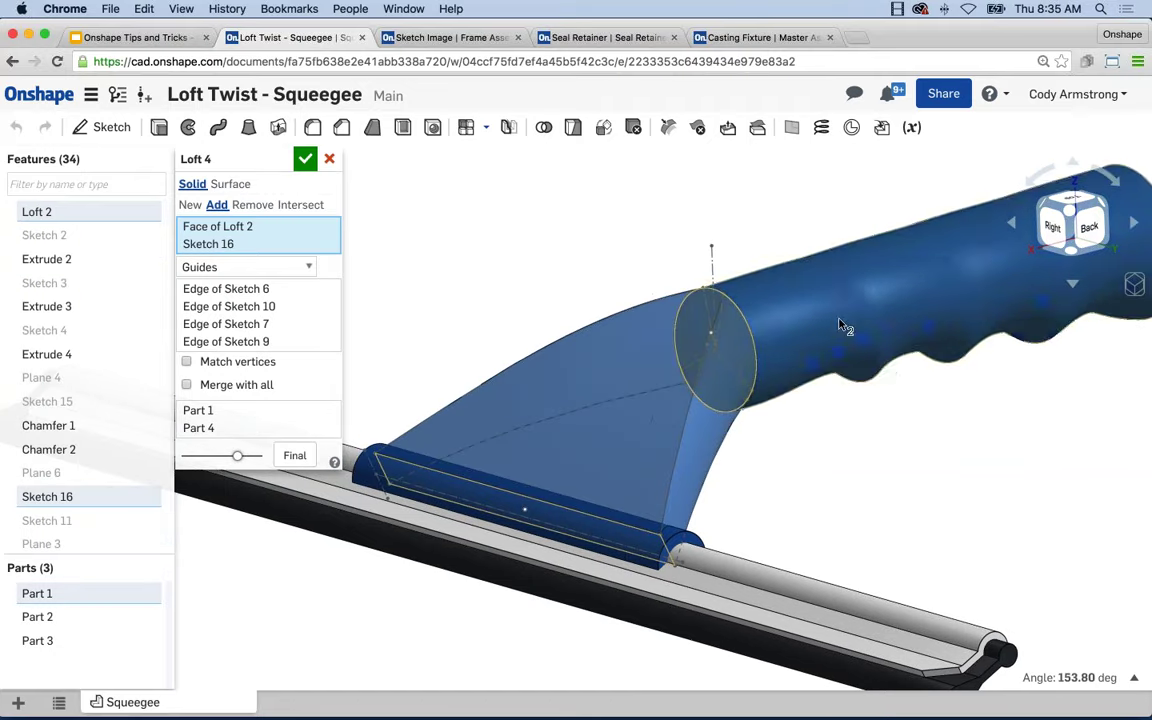
pyautogui.moveTo(556, 341)
pyautogui.mouseDown(button='right')
pyautogui.moveTo(490, 319)
pyautogui.moveTo(530, 329)
pyautogui.mouseUp(button='right')
pyautogui.scroll(5, 535, 337)
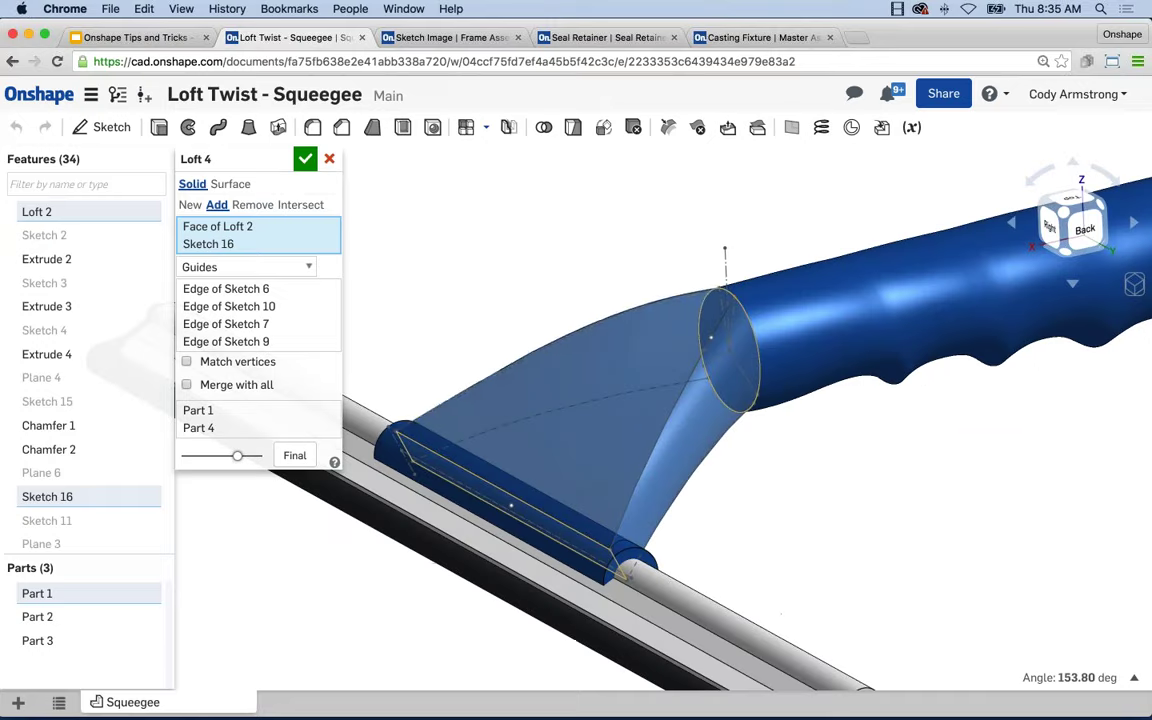
pyautogui.click(238, 290)
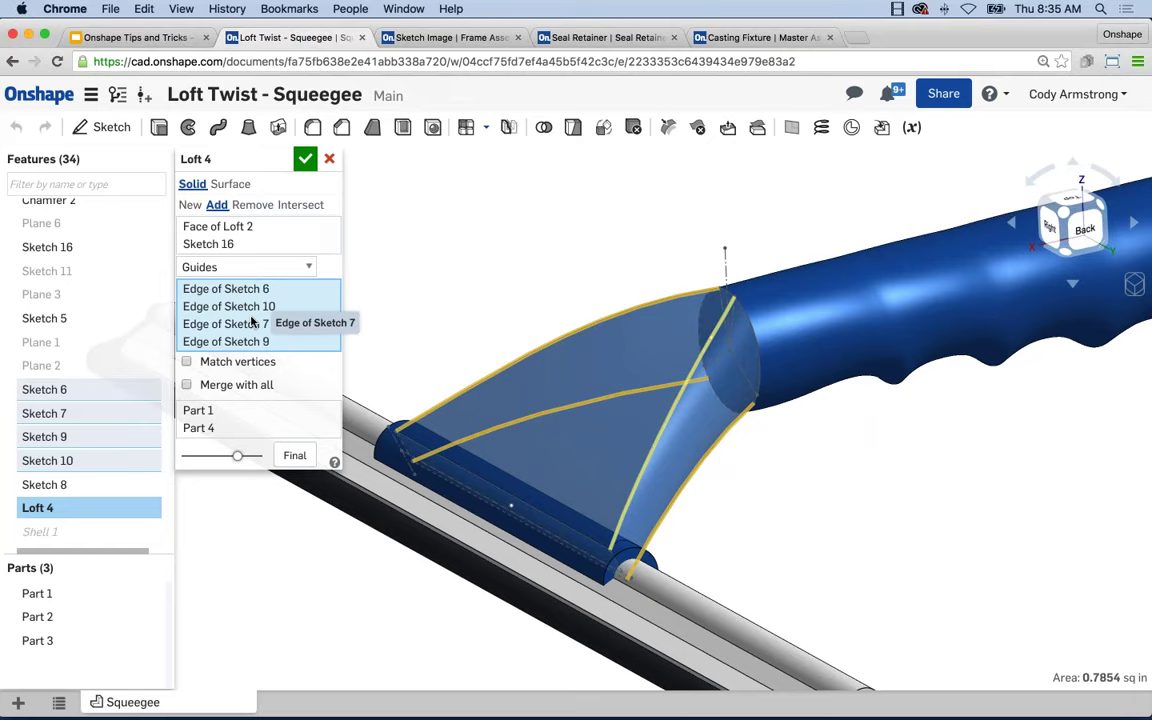
pyautogui.click(304, 162)
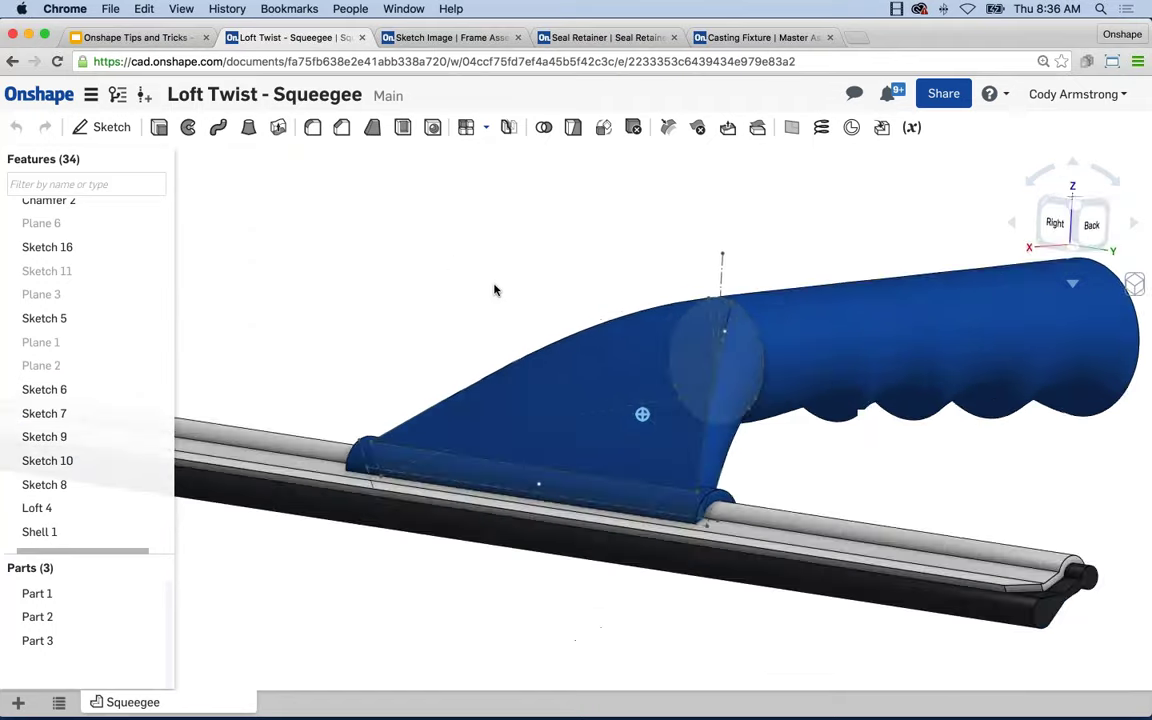
pyautogui.moveTo(494, 290); pyautogui.dragTo(689, 296, button='right')
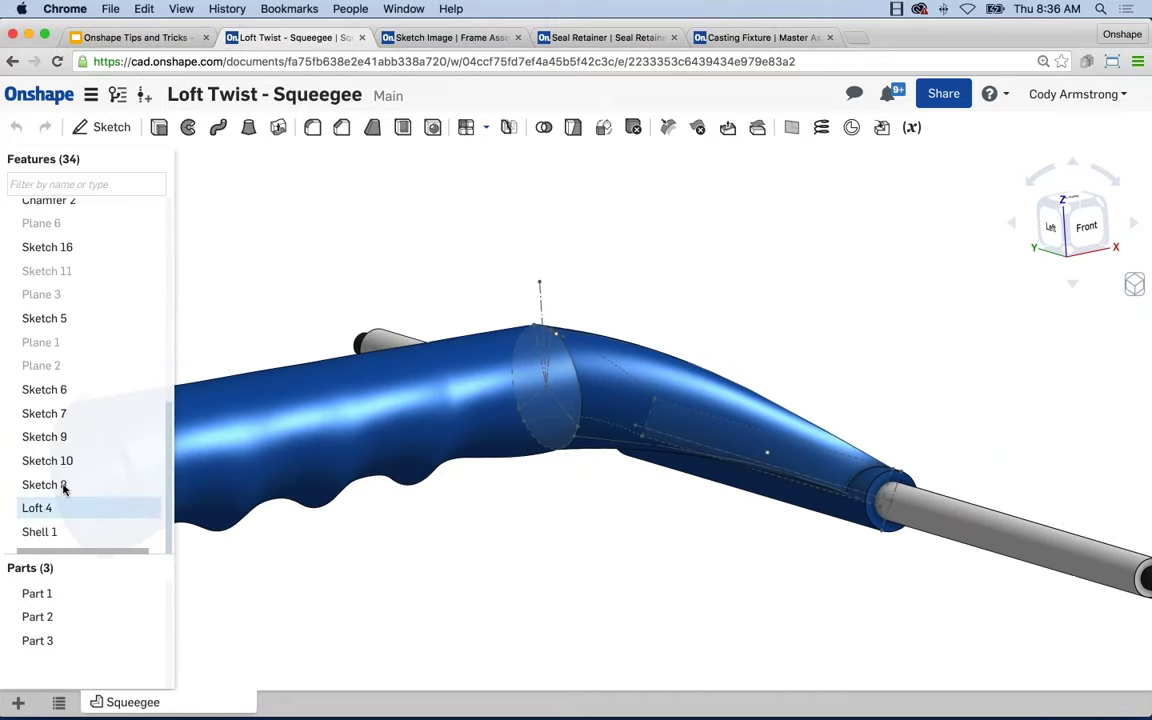
# Edit Sketch 6 with the Final loft preview shown.
pyautogui.rightClick(62, 389)
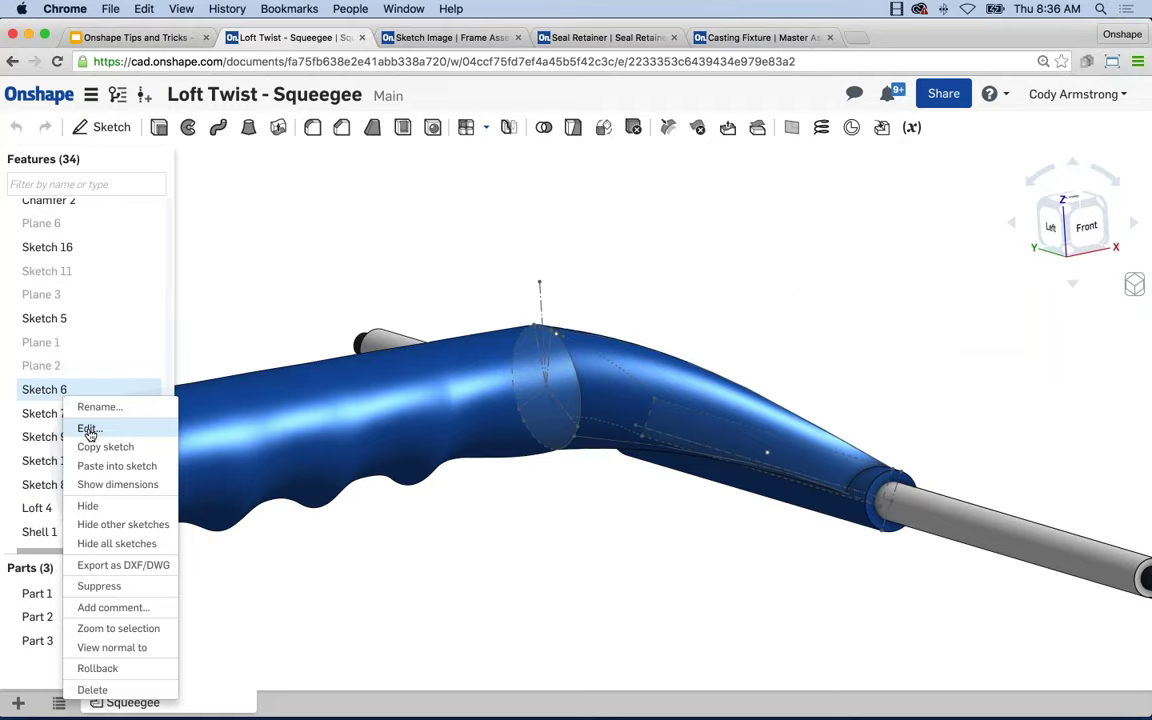
pyautogui.click(88, 430)
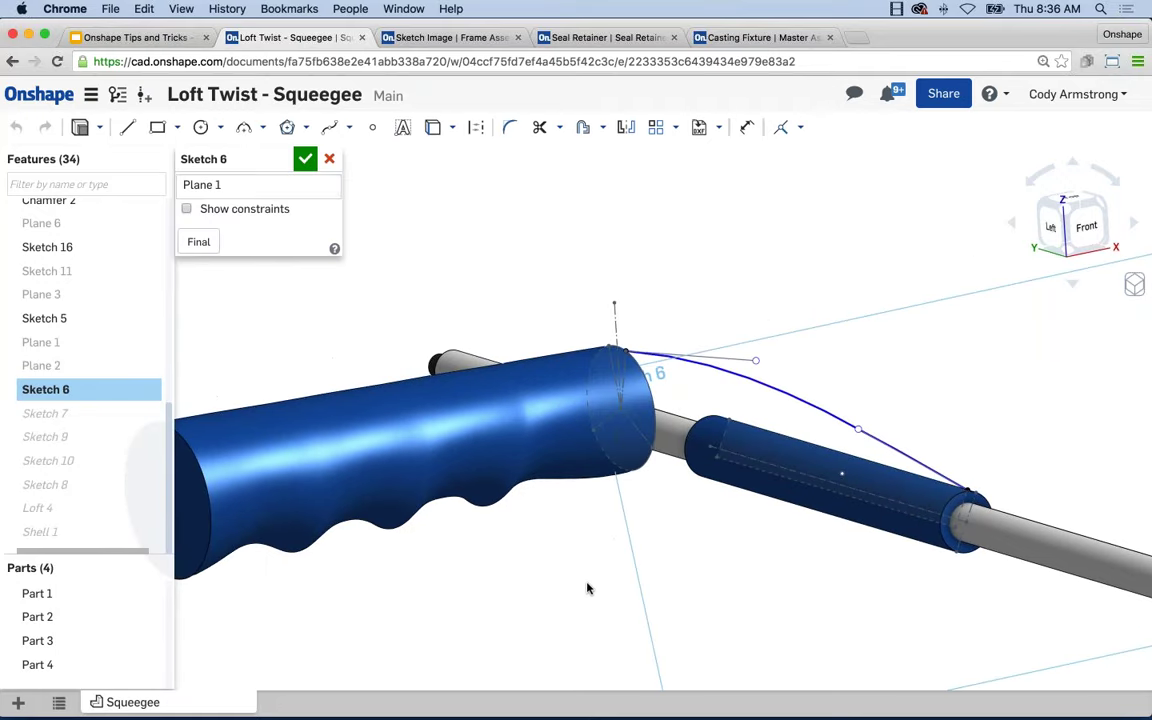
pyautogui.scroll(1, 641, 307)
pyautogui.scroll(2, 787, 249)
pyautogui.scroll(2, 641, 360)
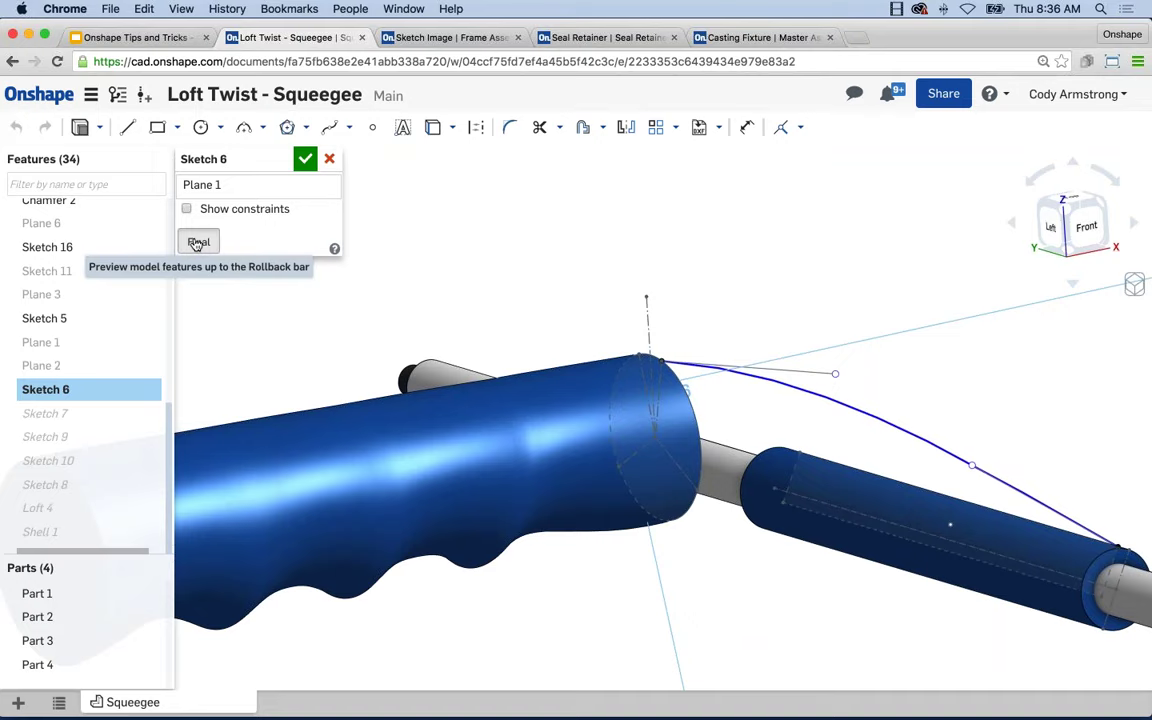
pyautogui.click(197, 243)
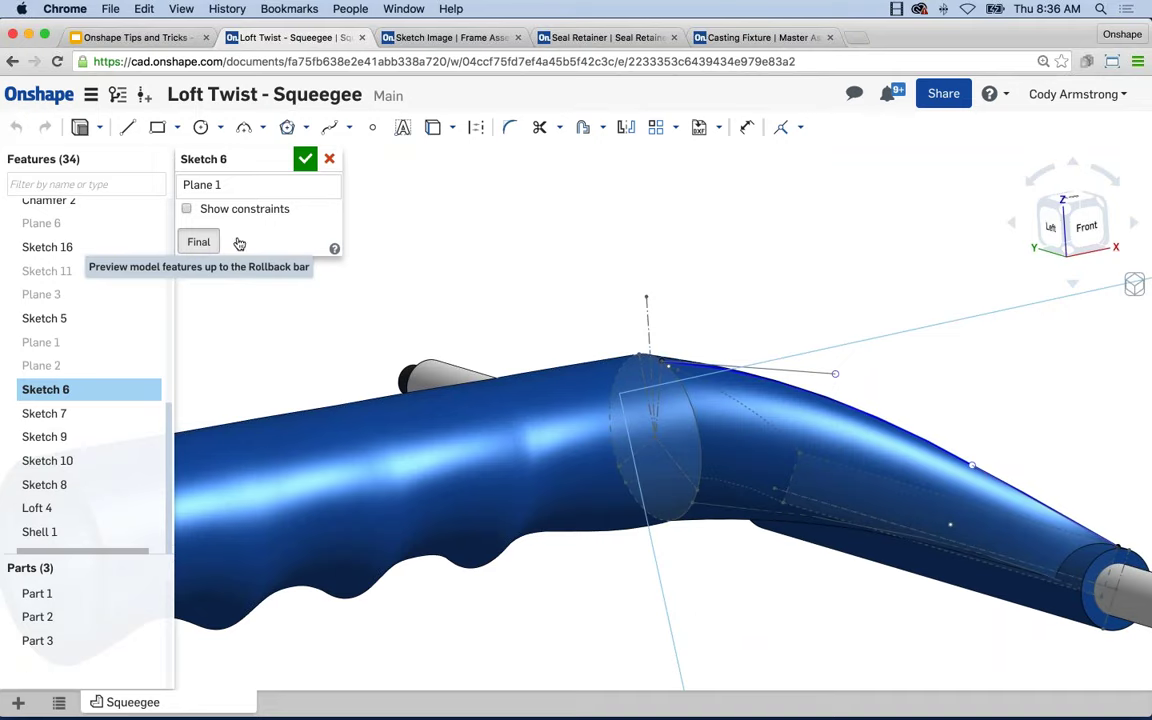
pyautogui.scroll(3, 838, 374)
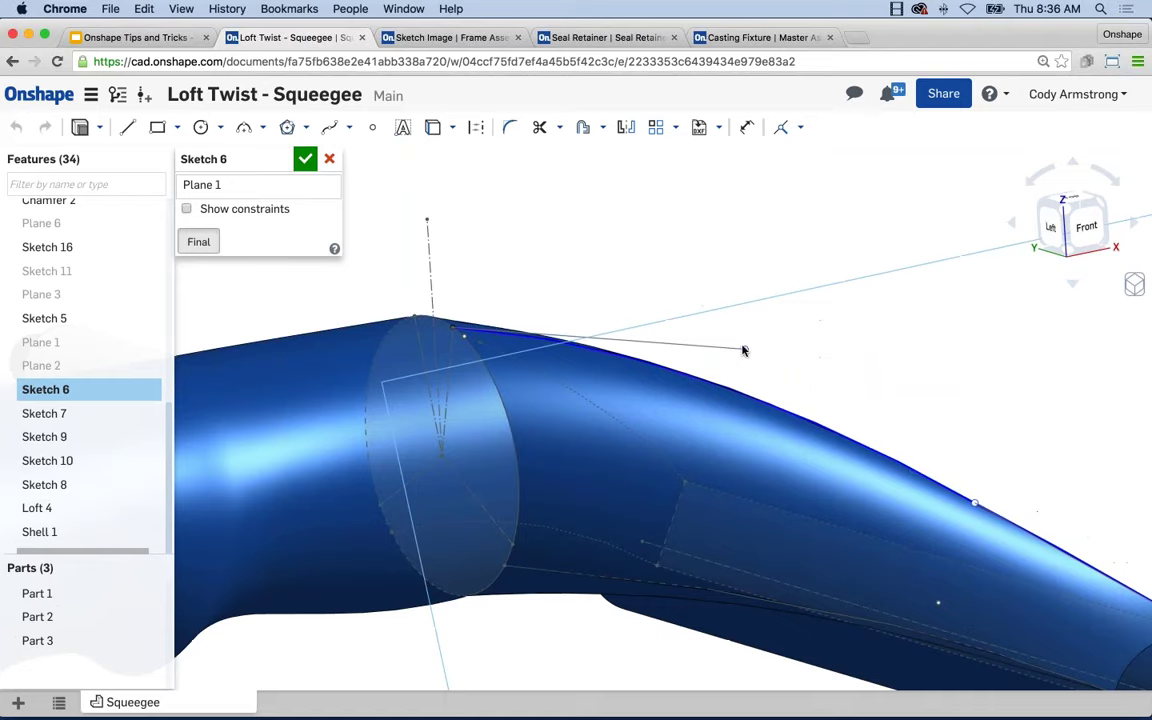
# Drag the spline's tangent handle endpoints to reshape the guide curve.
pyautogui.moveTo(746, 355); pyautogui.dragTo(748, 380)
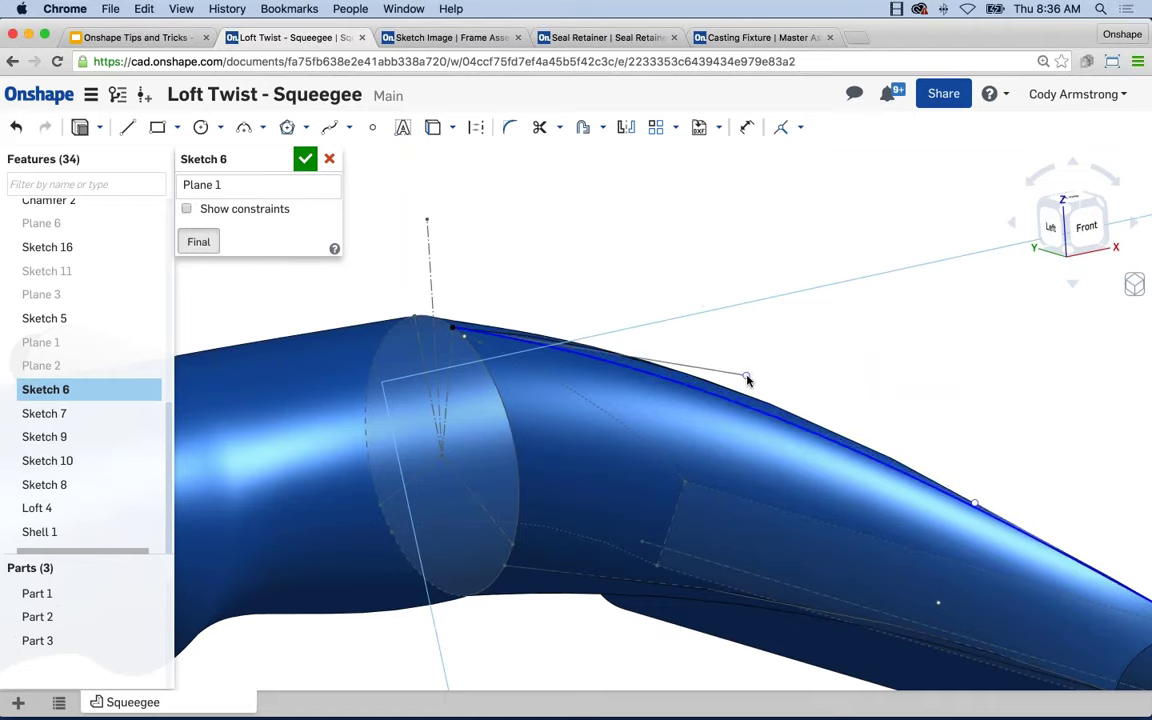
pyautogui.scroll(-2, 823, 406)
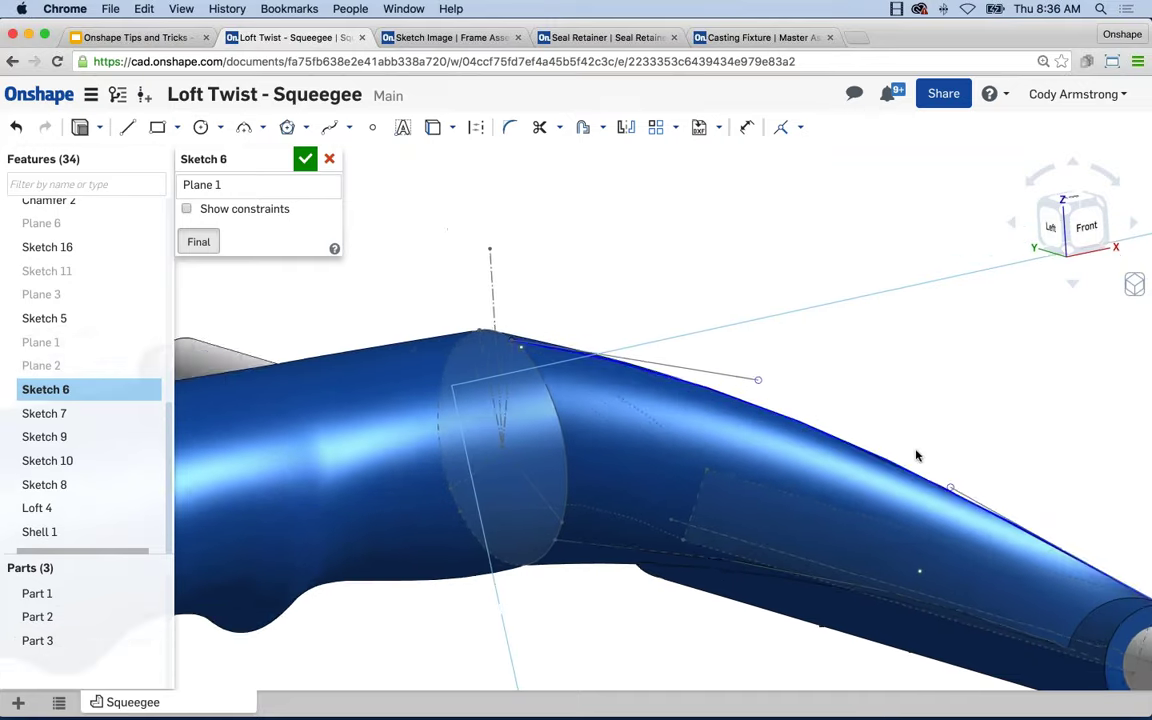
pyautogui.moveTo(906, 450); pyautogui.dragTo(875, 446, button='middle')
pyautogui.scroll(1, 798, 437)
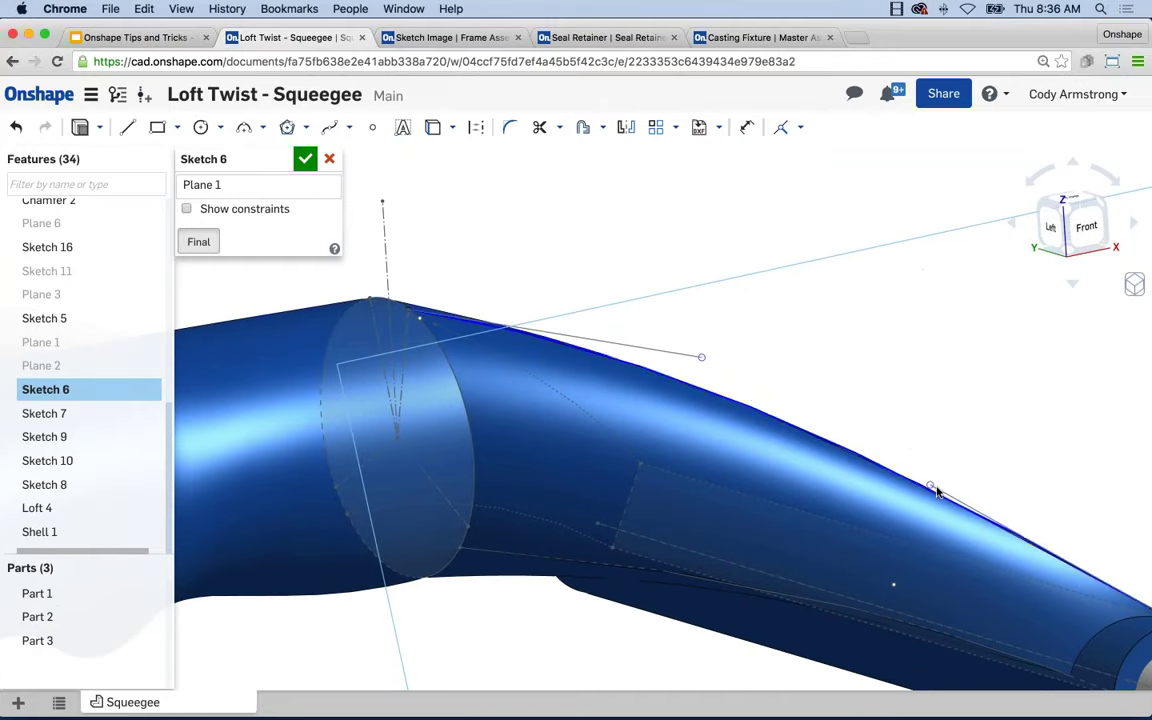
pyautogui.moveTo(933, 484); pyautogui.dragTo(950, 472)
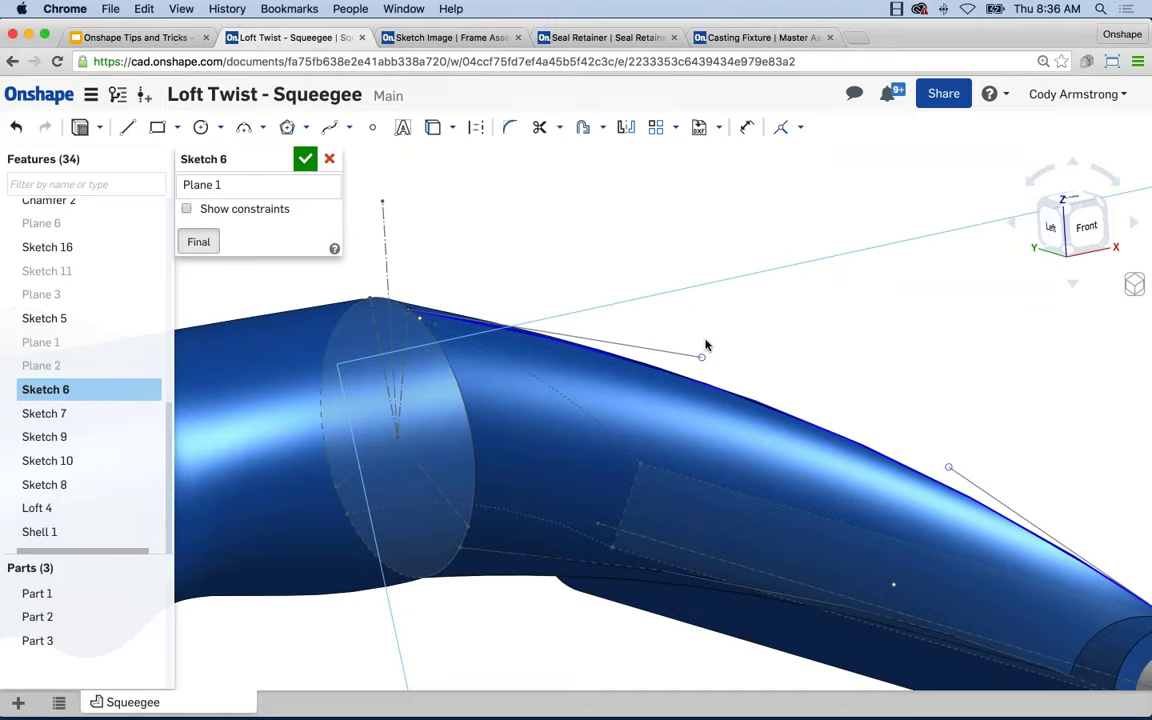
pyautogui.scroll(-5, 680, 290)
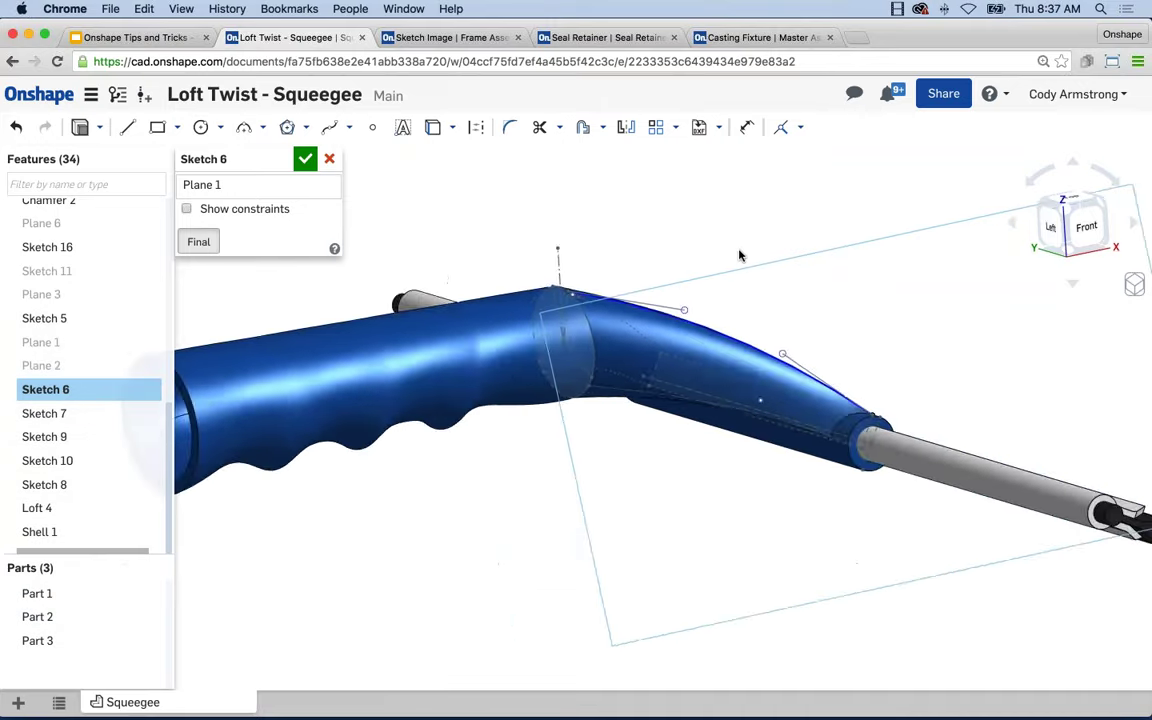
# Orbit around to check the reshaped loft, then accept the Sketch 6 edit.
pyautogui.moveTo(740, 255); pyautogui.dragTo(555, 249, button='right')
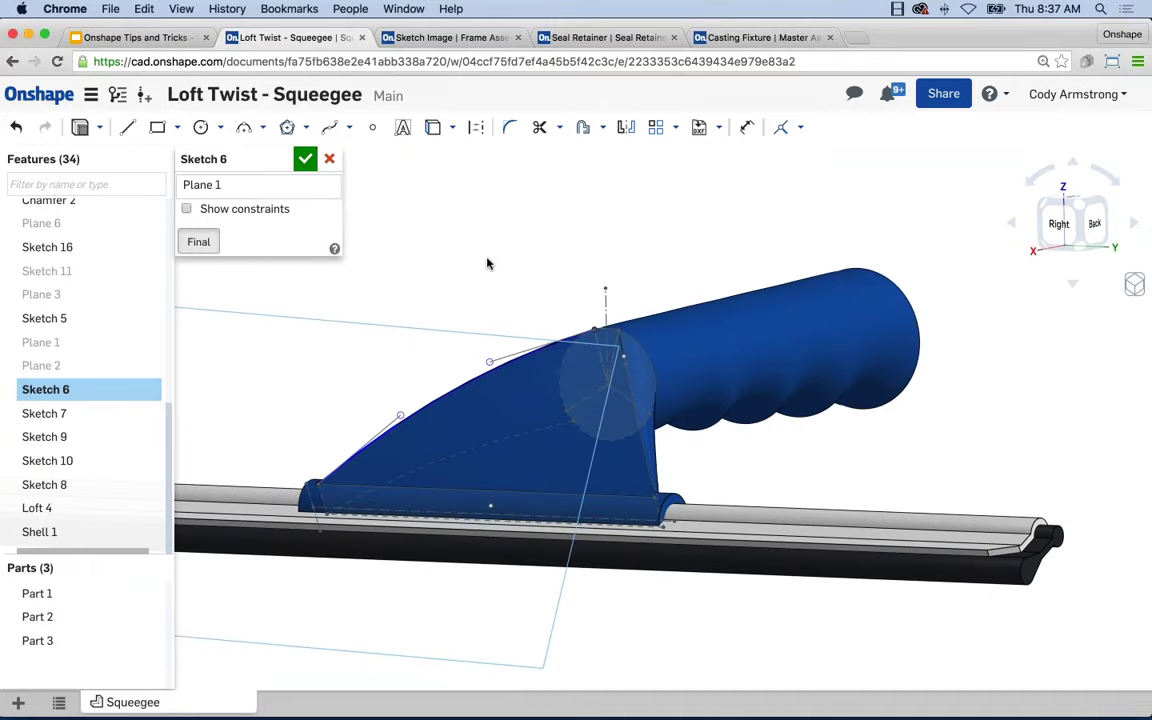
pyautogui.moveTo(607, 292)
pyautogui.mouseDown(button='right')
pyautogui.moveTo(677, 262)
pyautogui.moveTo(635, 237)
pyautogui.mouseUp(button='right')
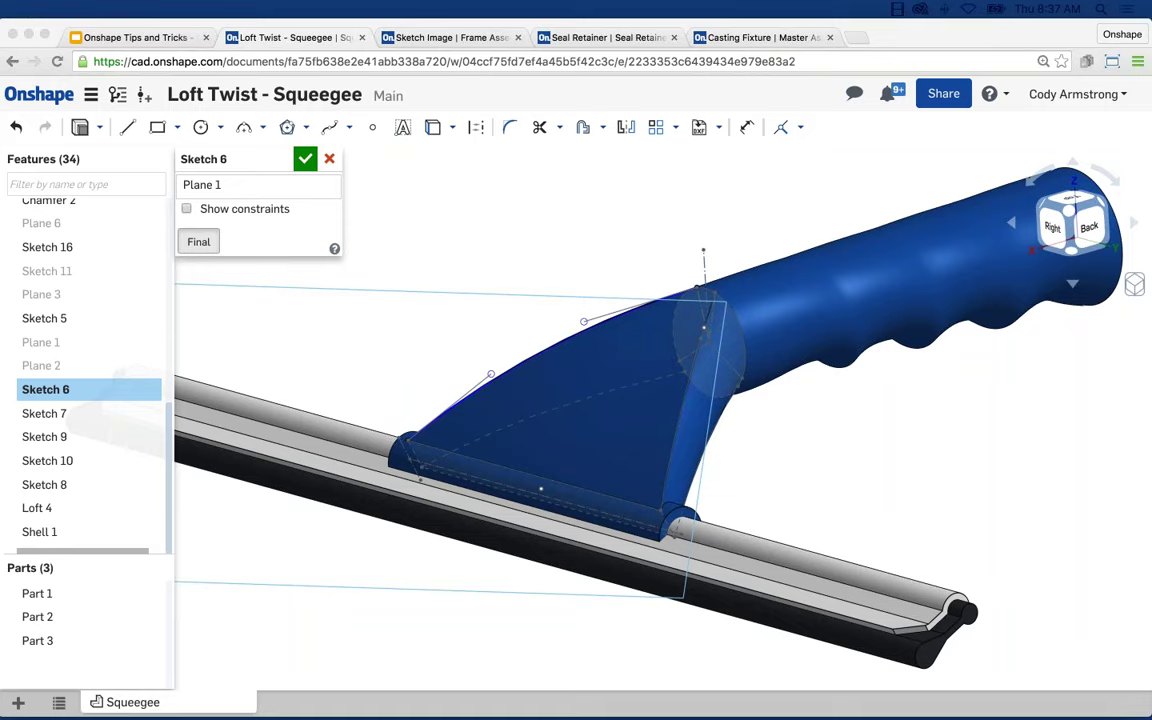
pyautogui.click(305, 160)
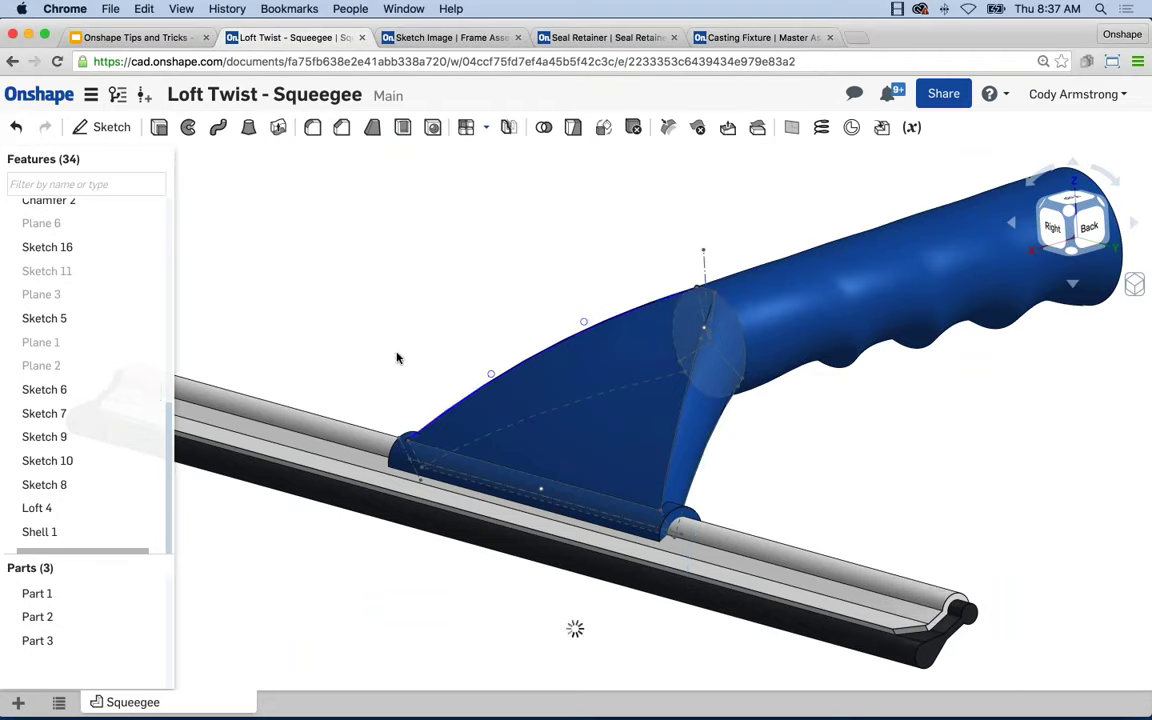
pyautogui.scroll(-2, 395, 360)
pyautogui.rightClick(61, 597)
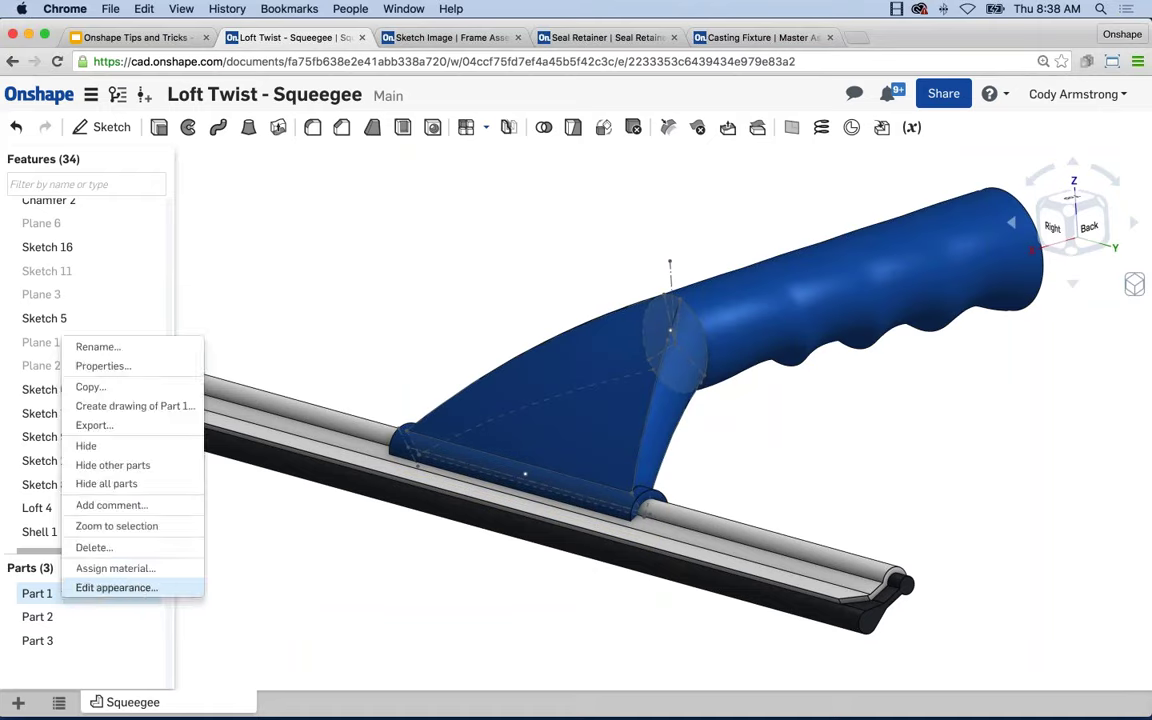
pyautogui.click(116, 587)
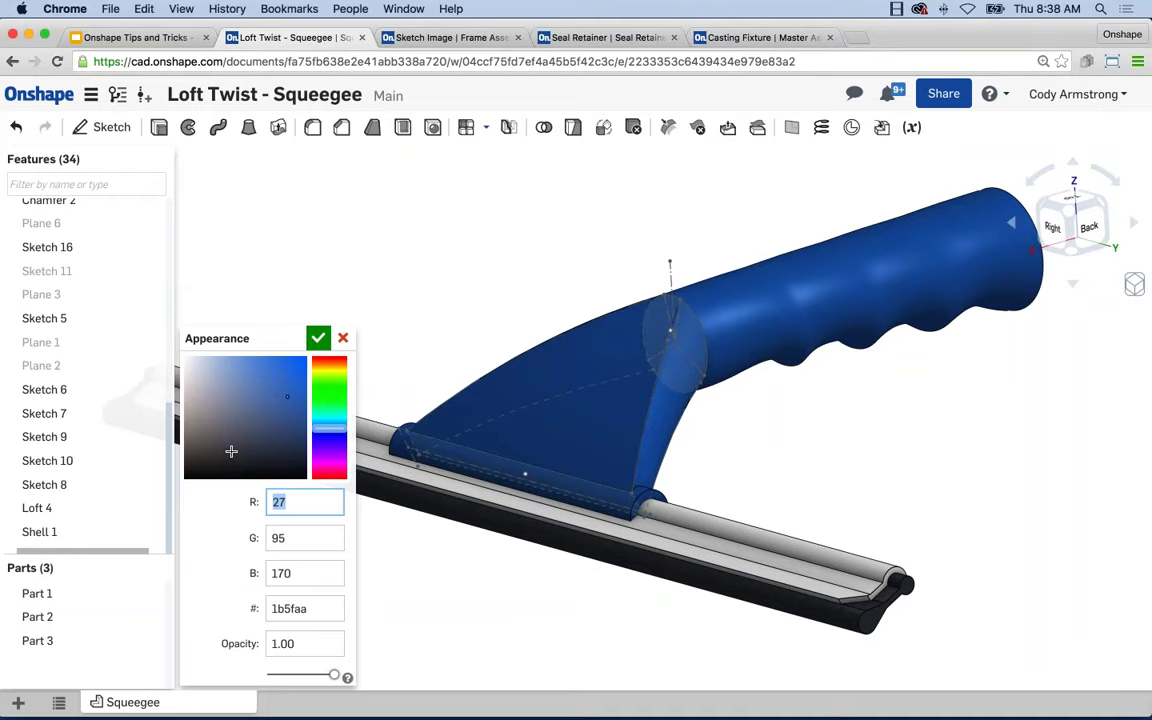
pyautogui.click(317, 338)
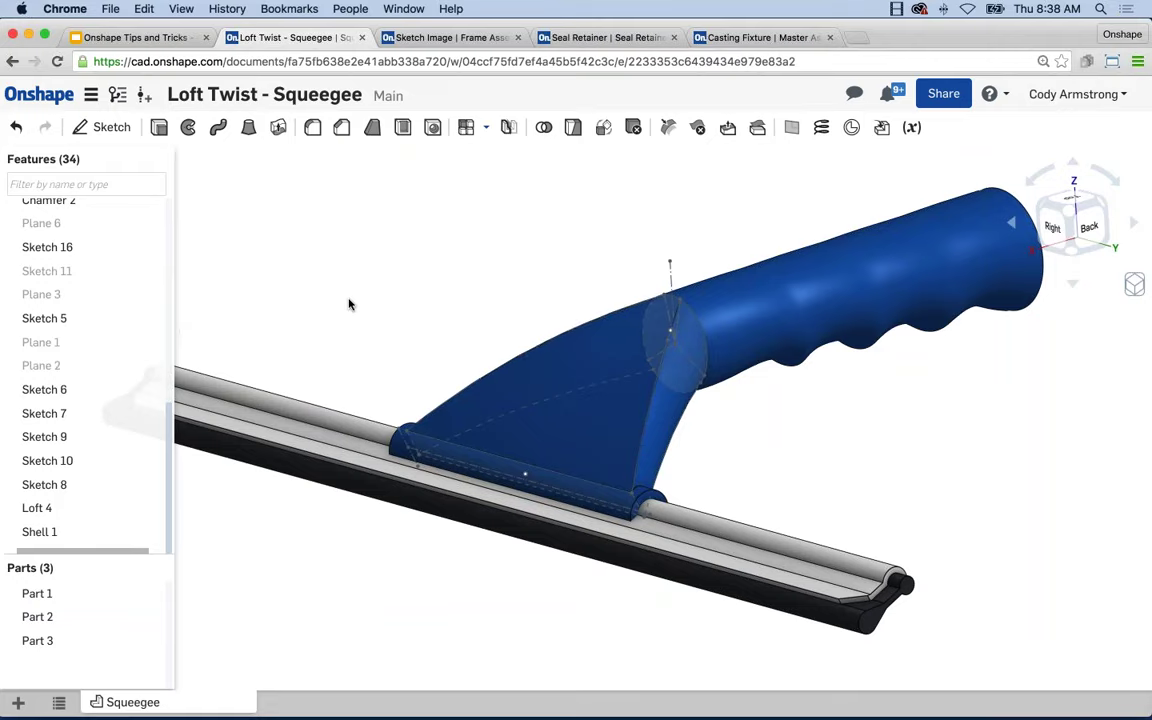
# Pan across the Loft Twist - Squeegee model, then go back to the Documents page.
pyautogui.click(755, 37)
pyautogui.click(38, 94)
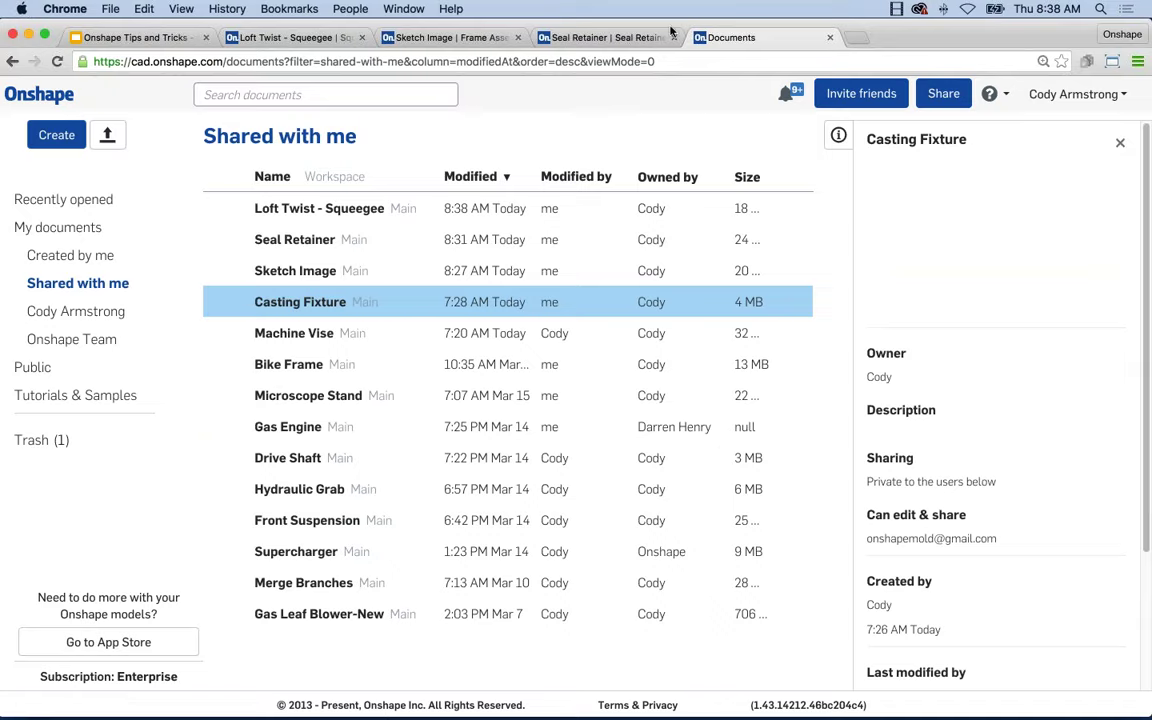
pyautogui.click(290, 37)
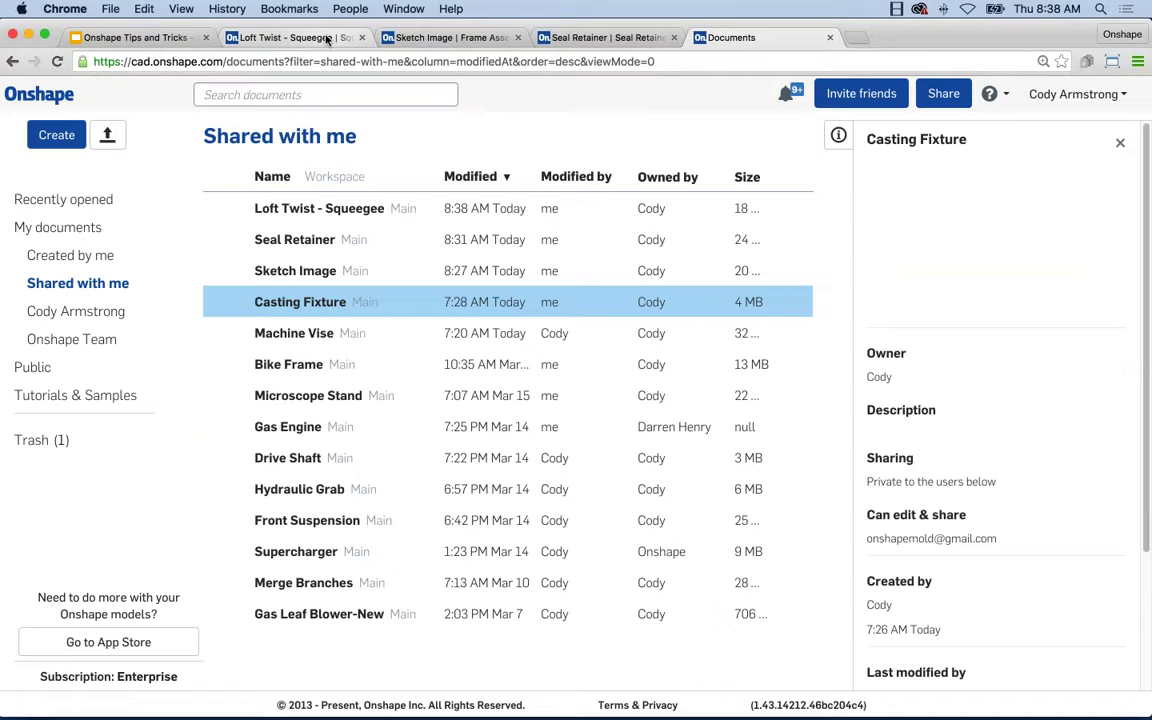
pyautogui.moveTo(498, 279); pyautogui.dragTo(478, 291, button='middle')
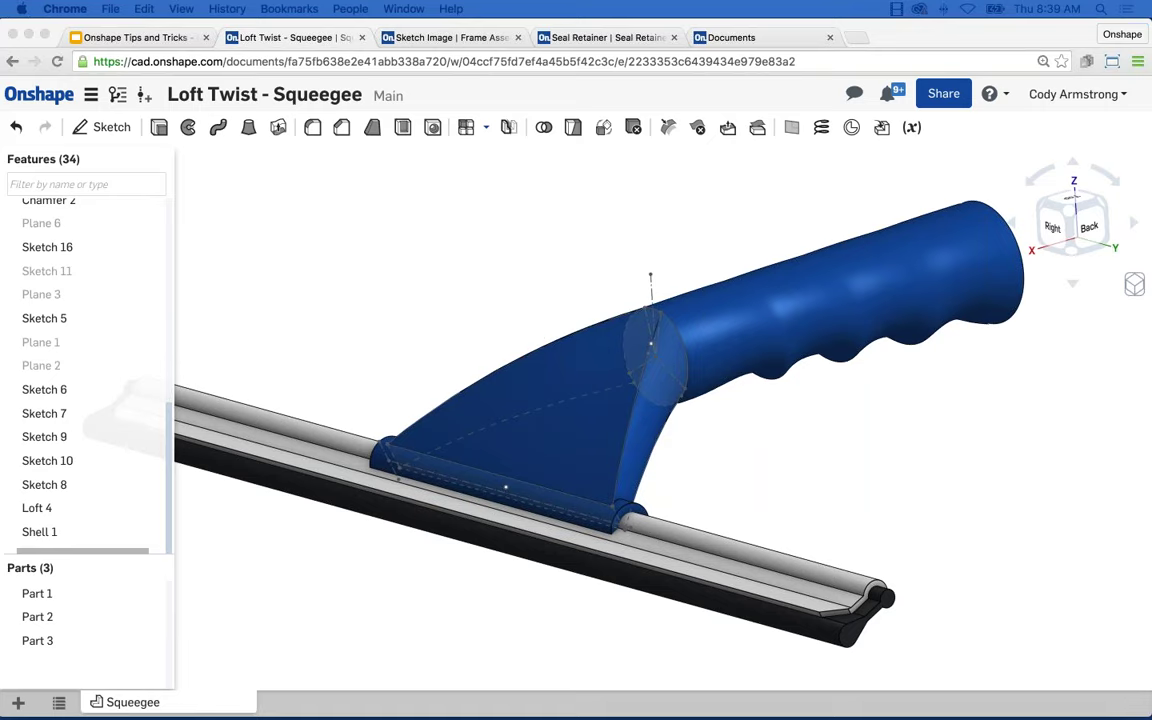
pyautogui.scroll(-1, 387, 190)
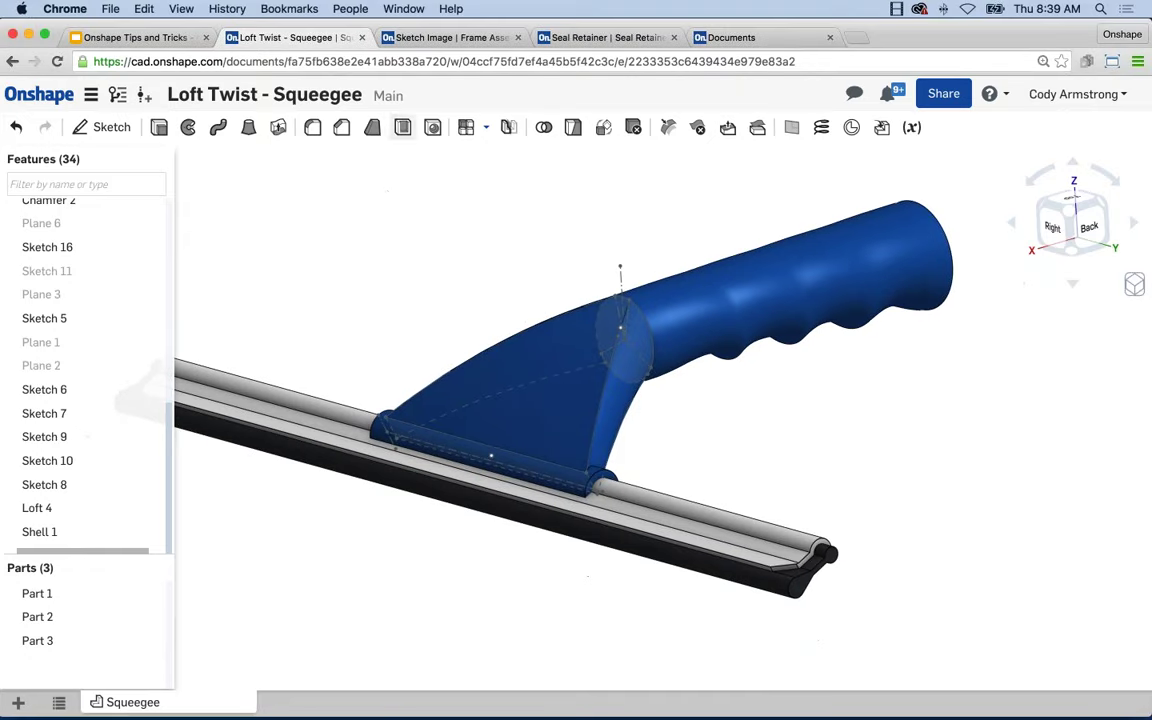
pyautogui.click(38, 94)
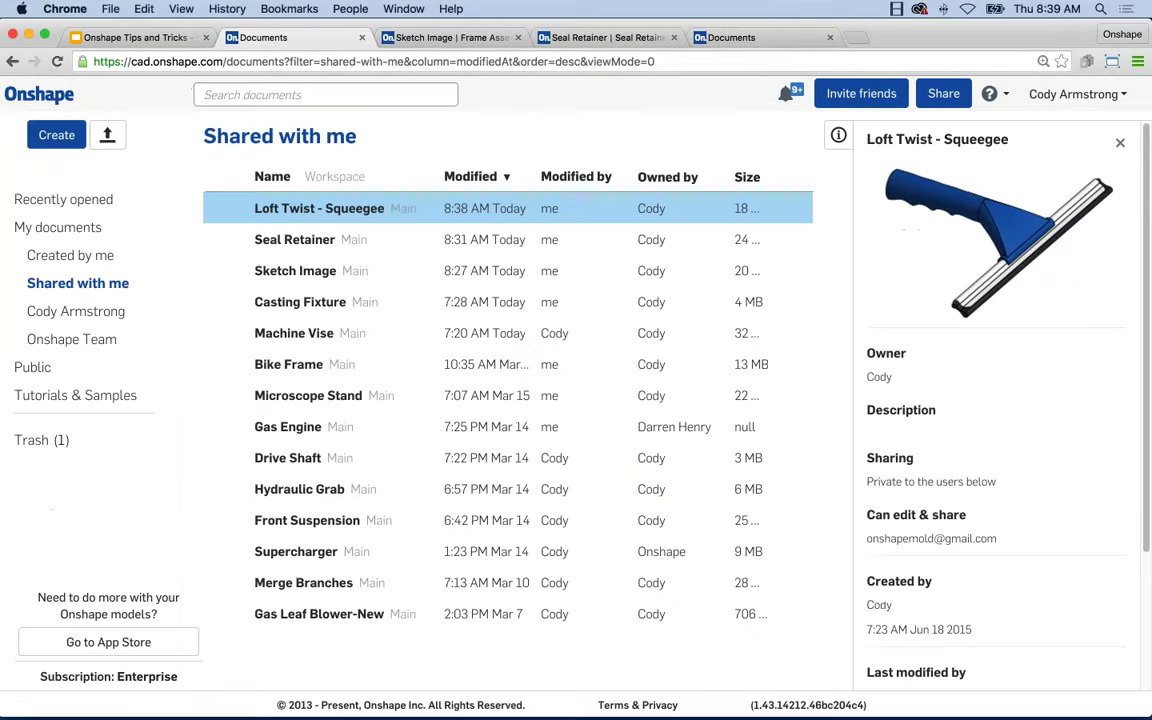
# Search Created by me for 'compare' and open the Compare Example document.
pyautogui.click(75, 256)
pyautogui.click(240, 94)
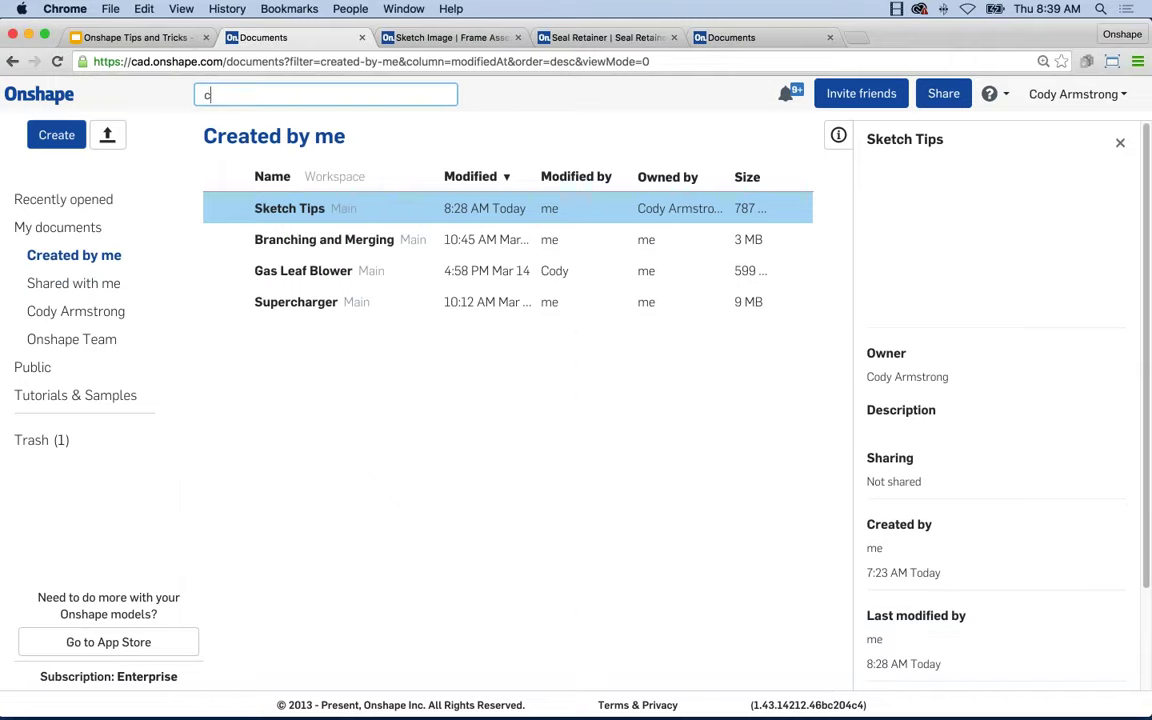
pyautogui.write('compare')
pyautogui.press('Return')
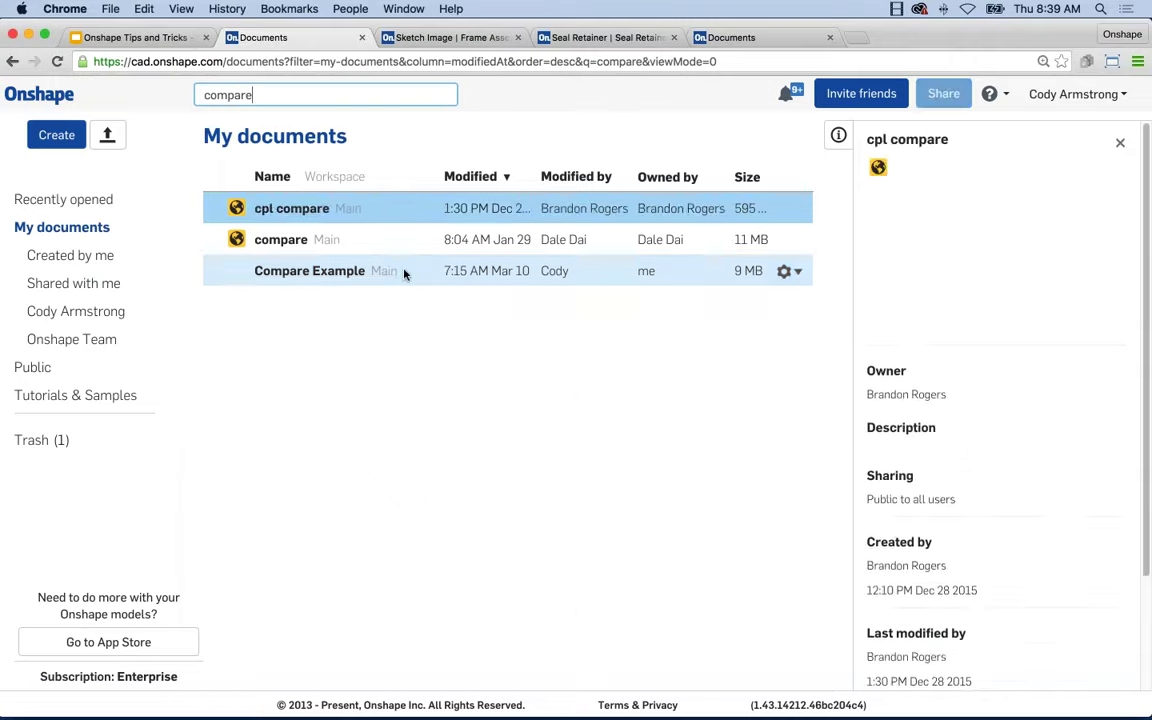
pyautogui.click(330, 272)
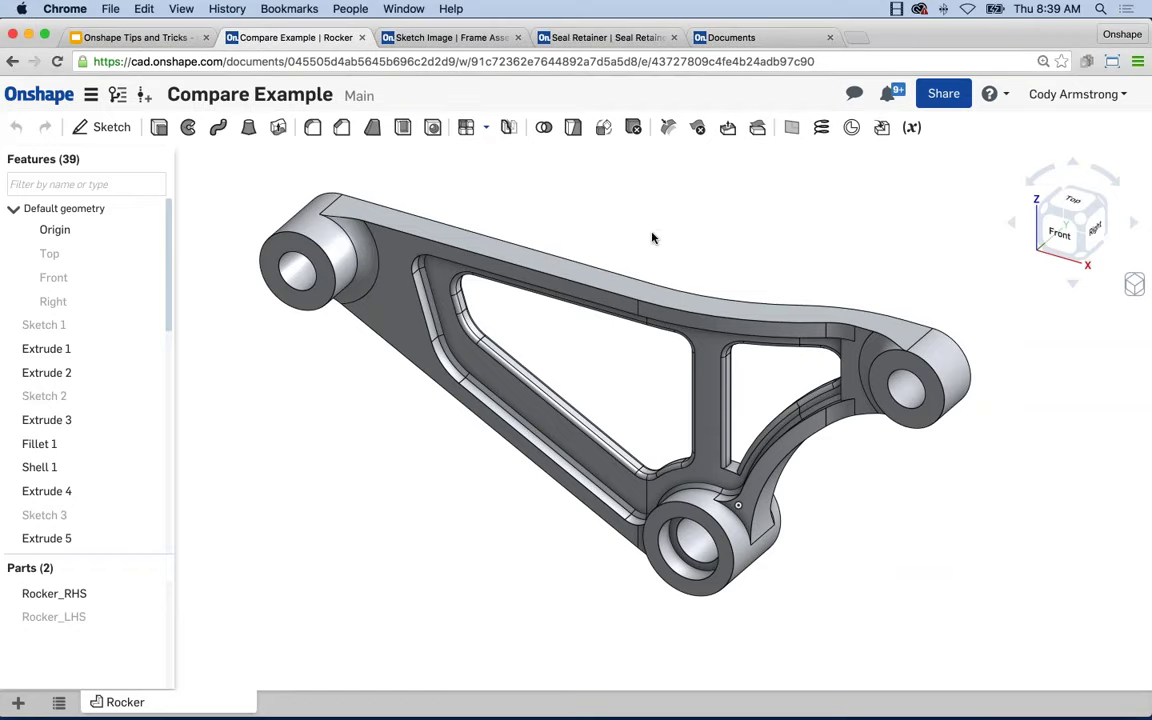
pyautogui.press('f')
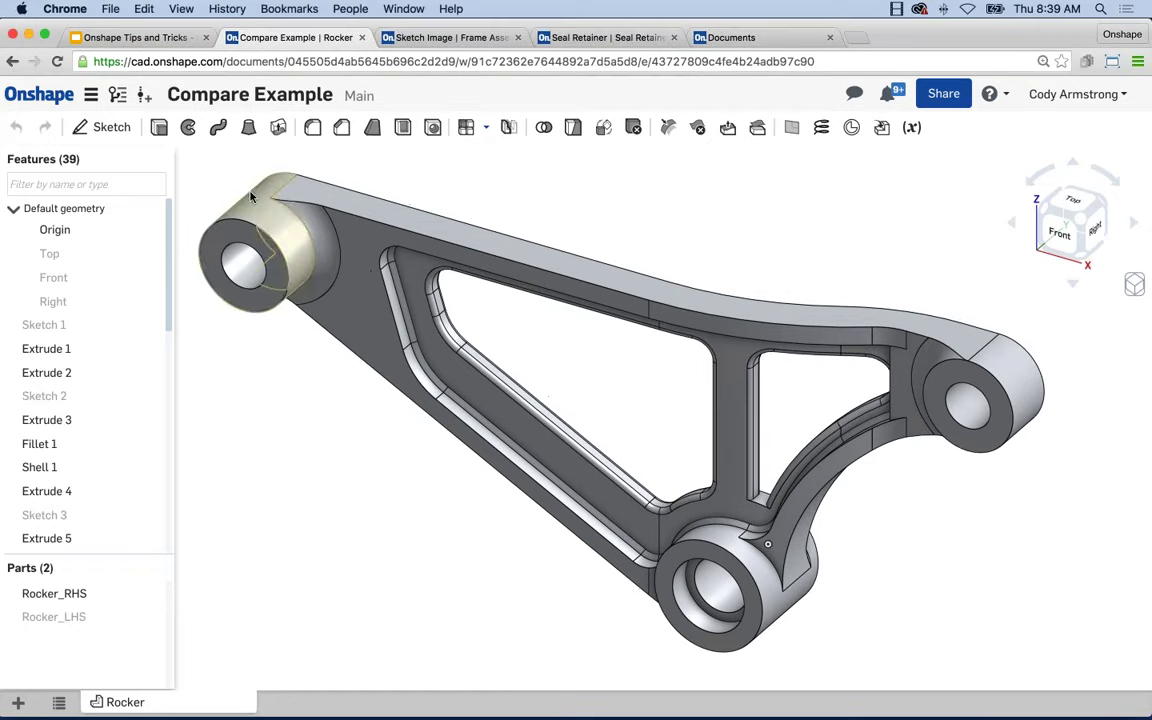
pyautogui.click(117, 98)
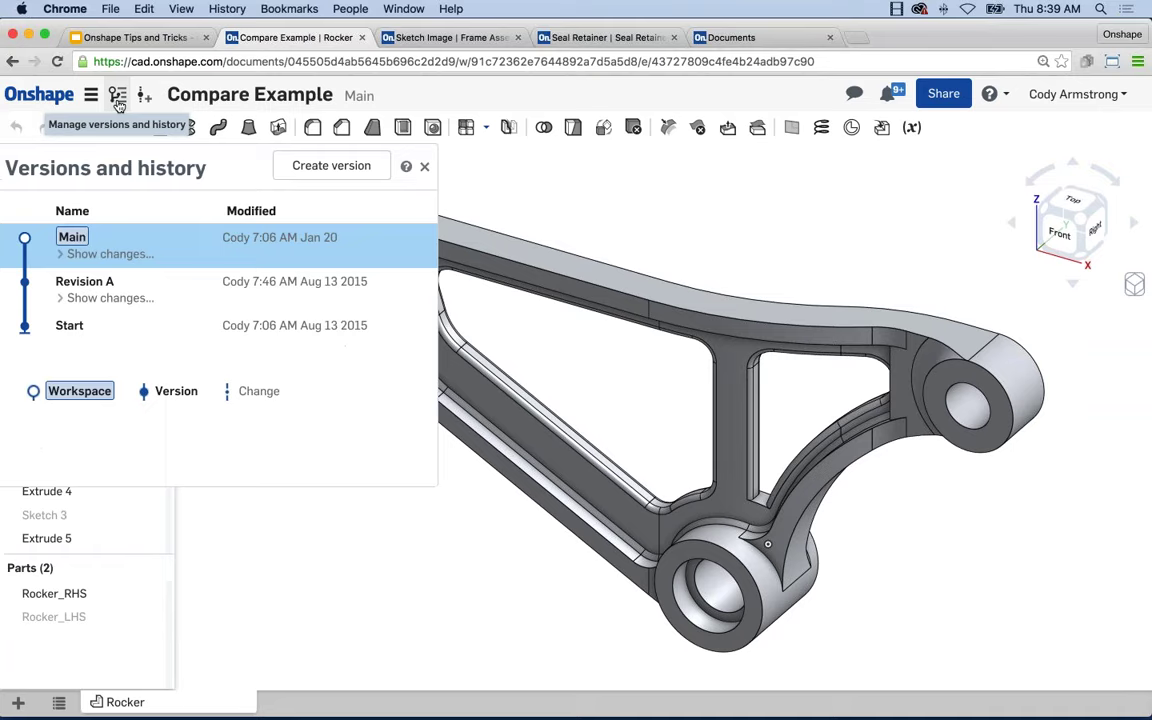
pyautogui.click(105, 254)
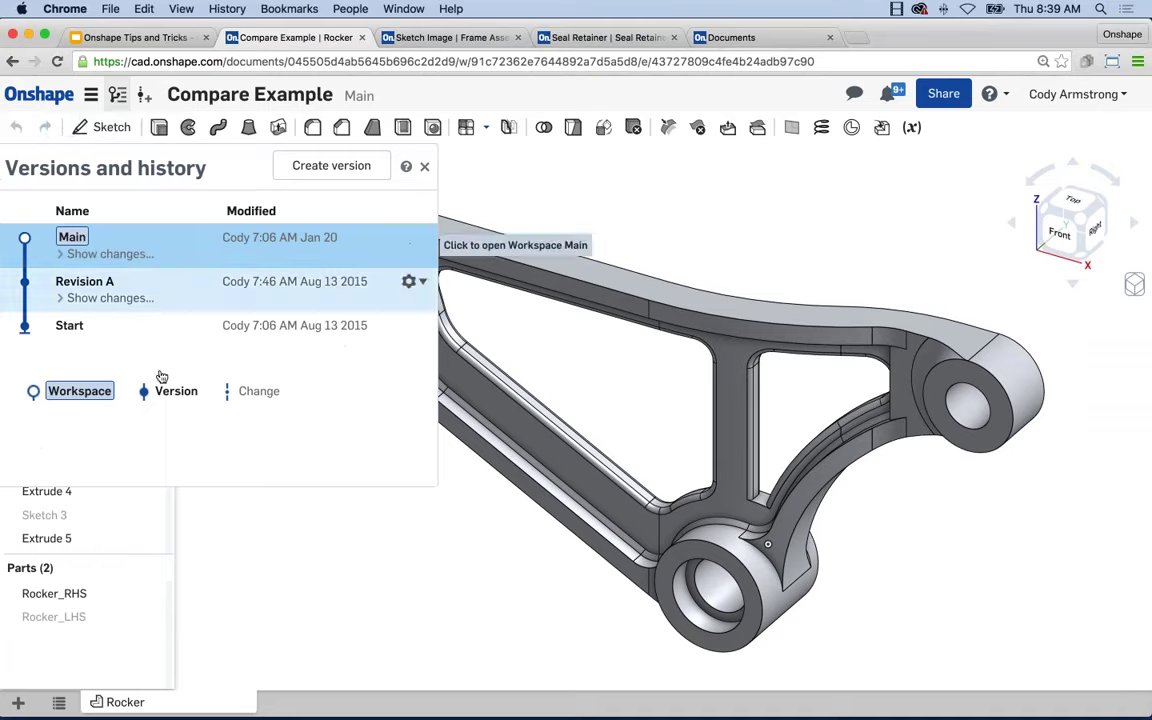
pyautogui.scroll(-4, 170, 388)
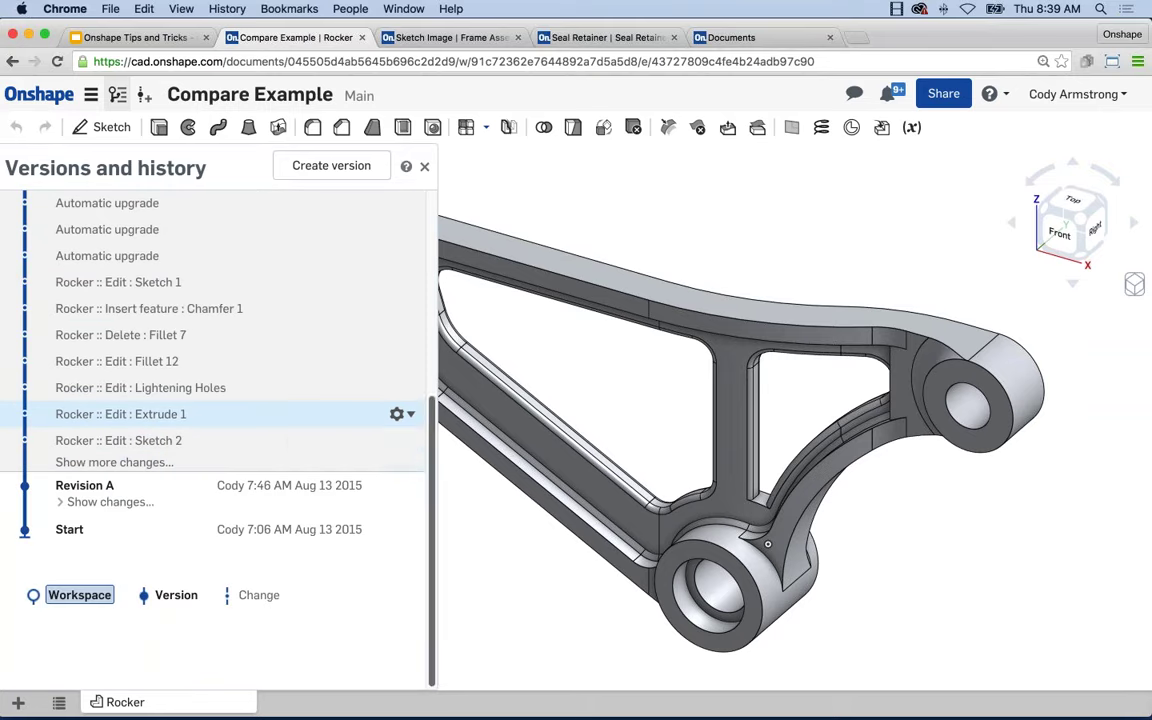
pyautogui.click(409, 418)
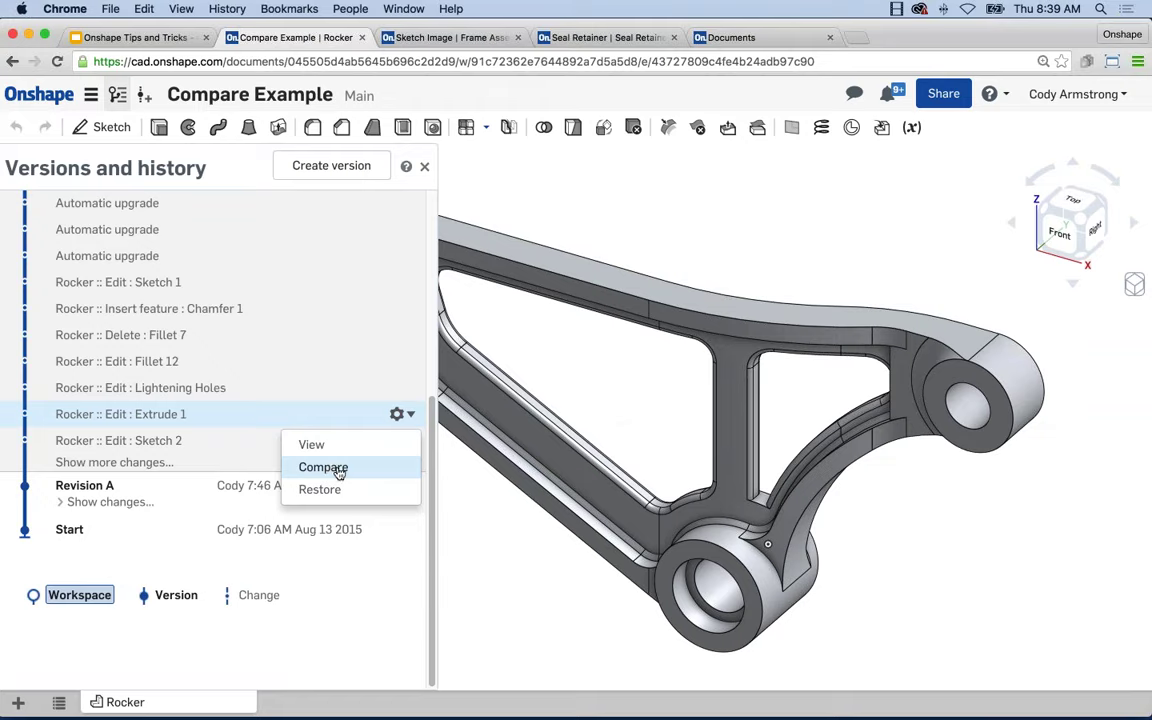
pyautogui.click(339, 470)
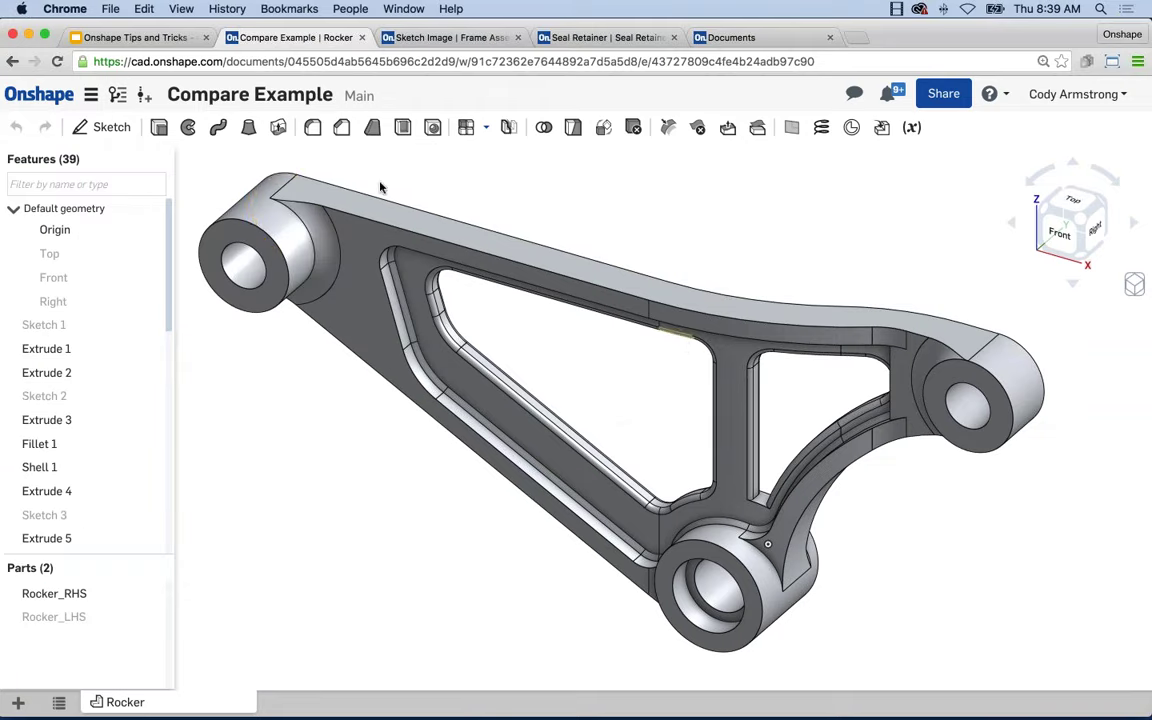
pyautogui.moveTo(432, 203); pyautogui.dragTo(458, 200, button='middle')
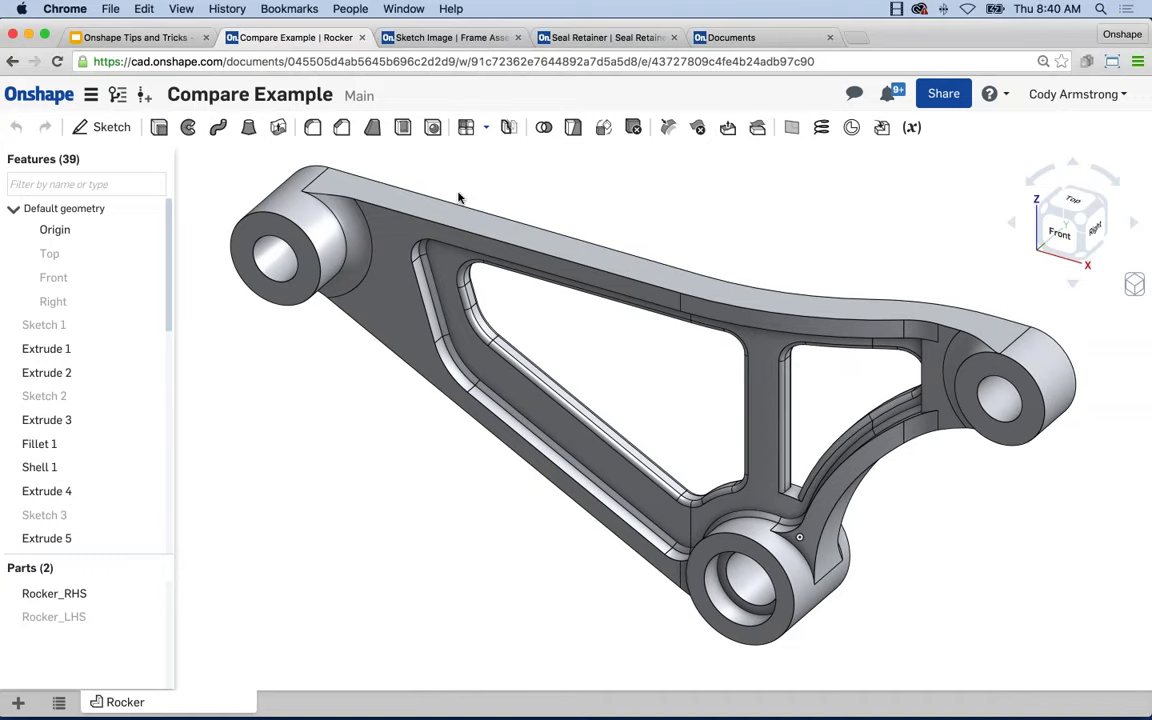
# Start comparing the Main workspace against Revision A from Versions and history.
pyautogui.click(117, 94)
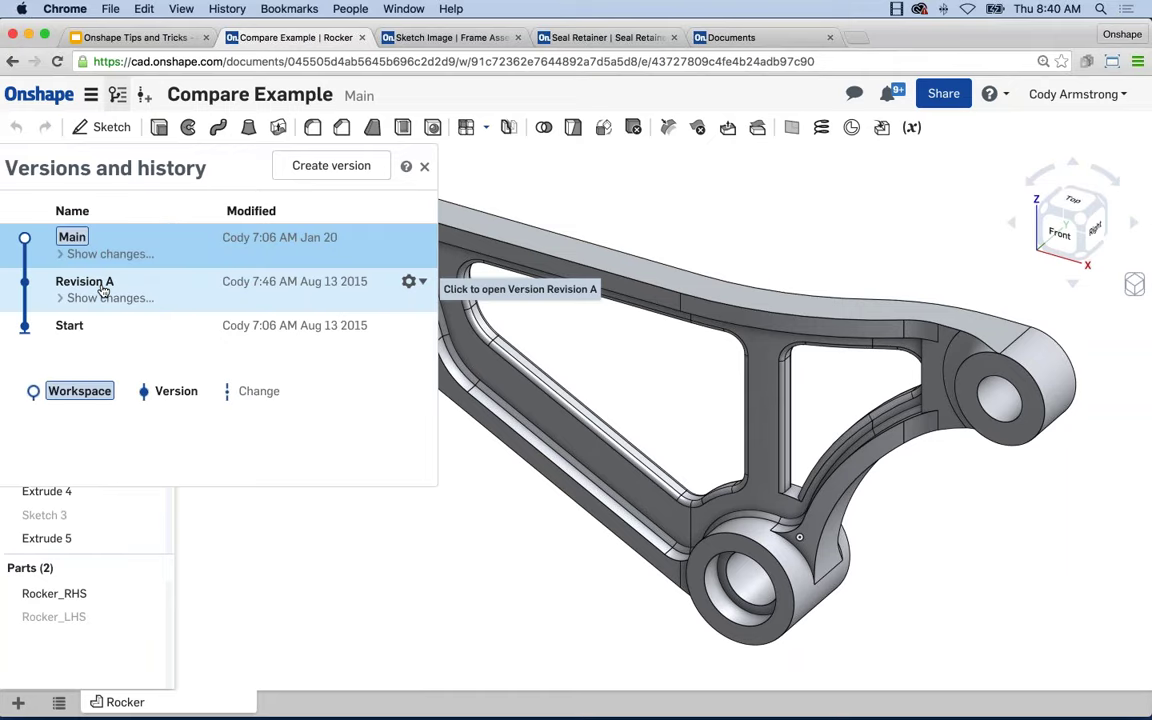
pyautogui.click(410, 282)
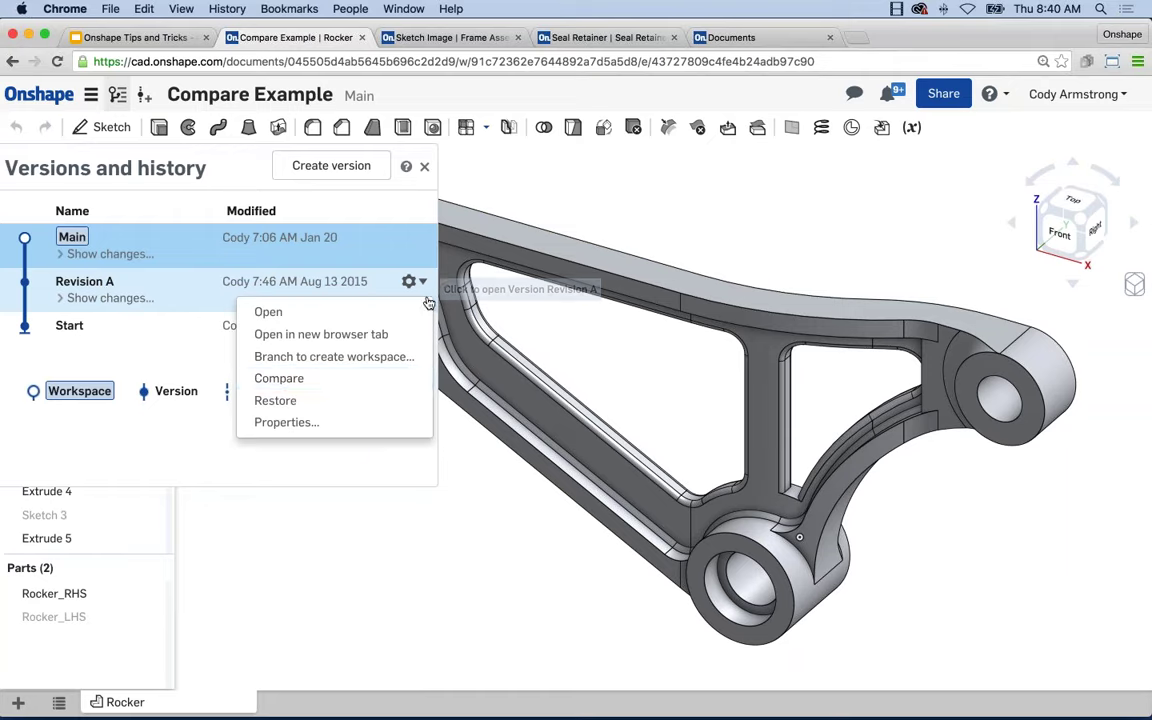
pyautogui.click(346, 383)
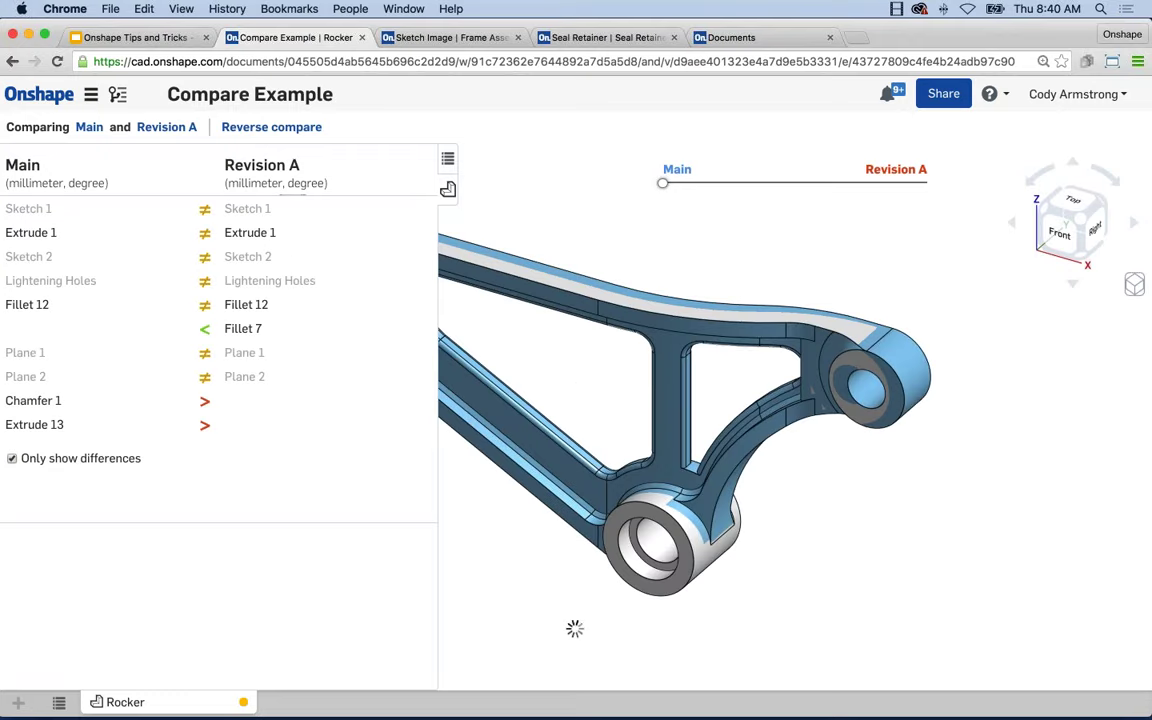
# Inspect the Sketch 1 differences, then Extrude 1's 20 mm versus 22 mm depth.
pyautogui.click(180, 206)
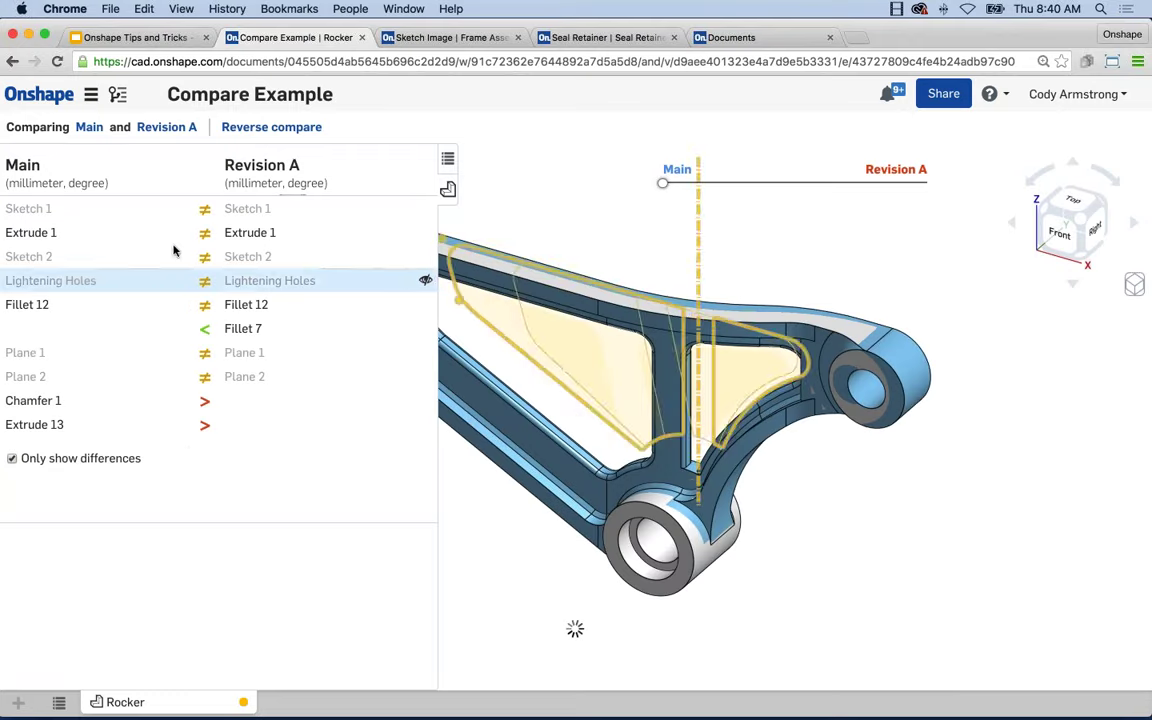
pyautogui.click(188, 452)
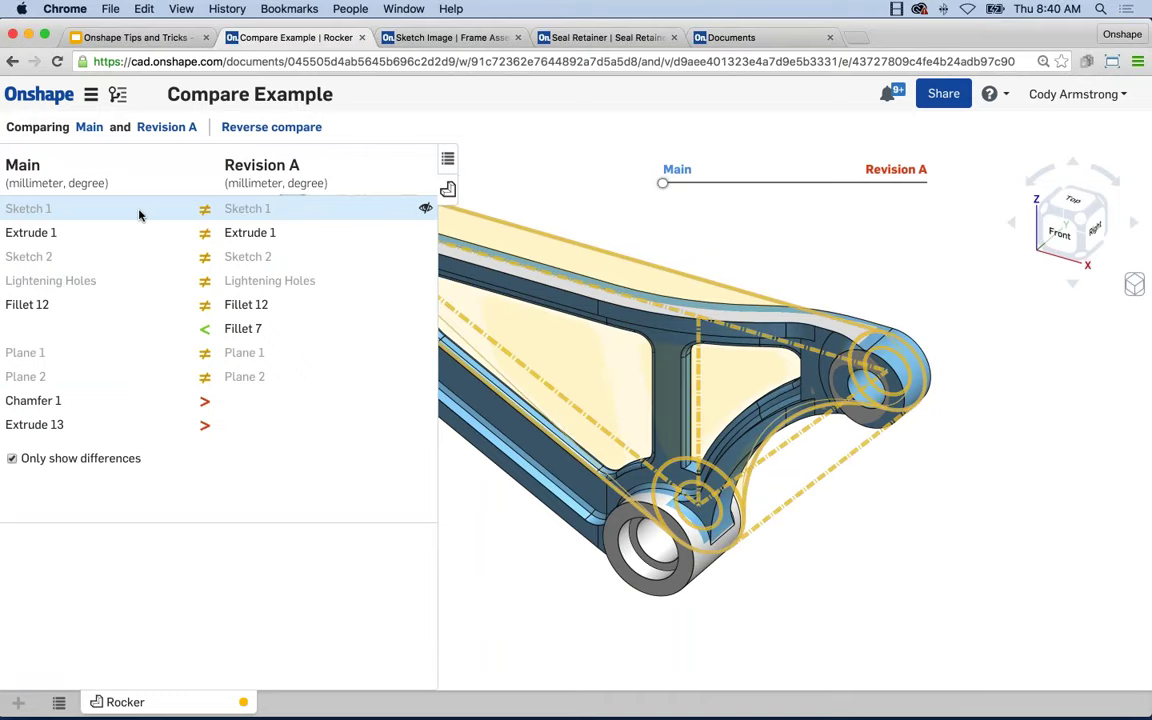
pyautogui.click(128, 238)
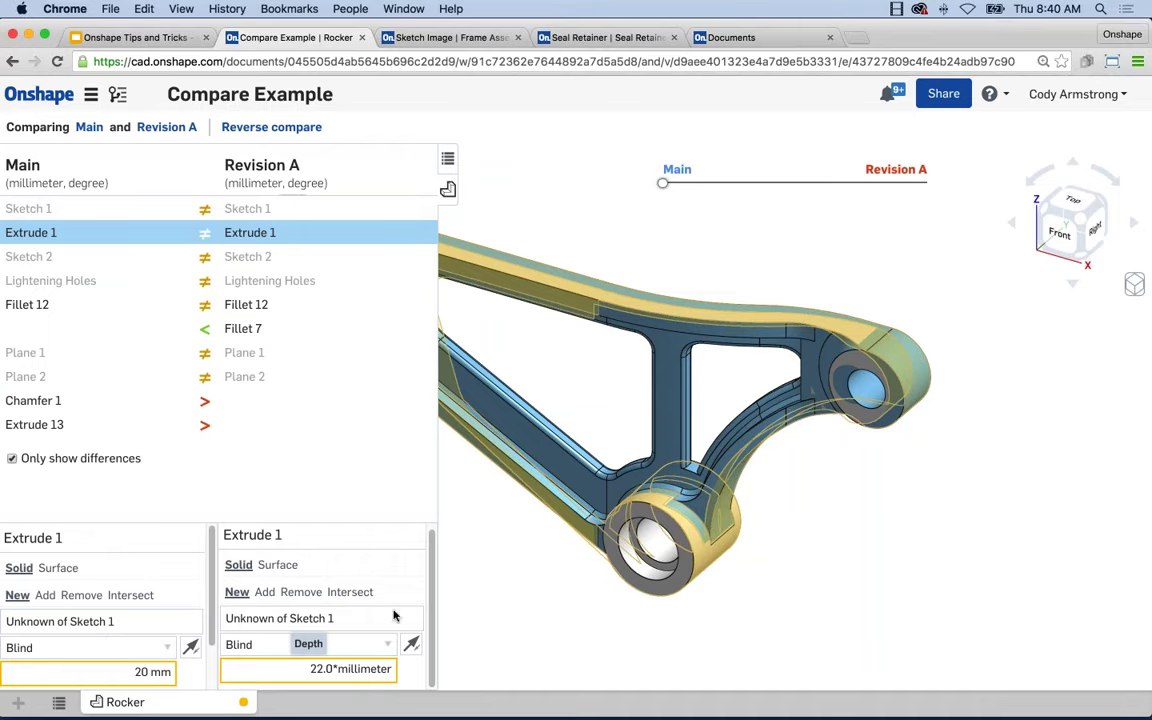
# Review Lightening Holes, then Fillet 12's 4 mm versus 5 mm radius.
pyautogui.click(138, 284)
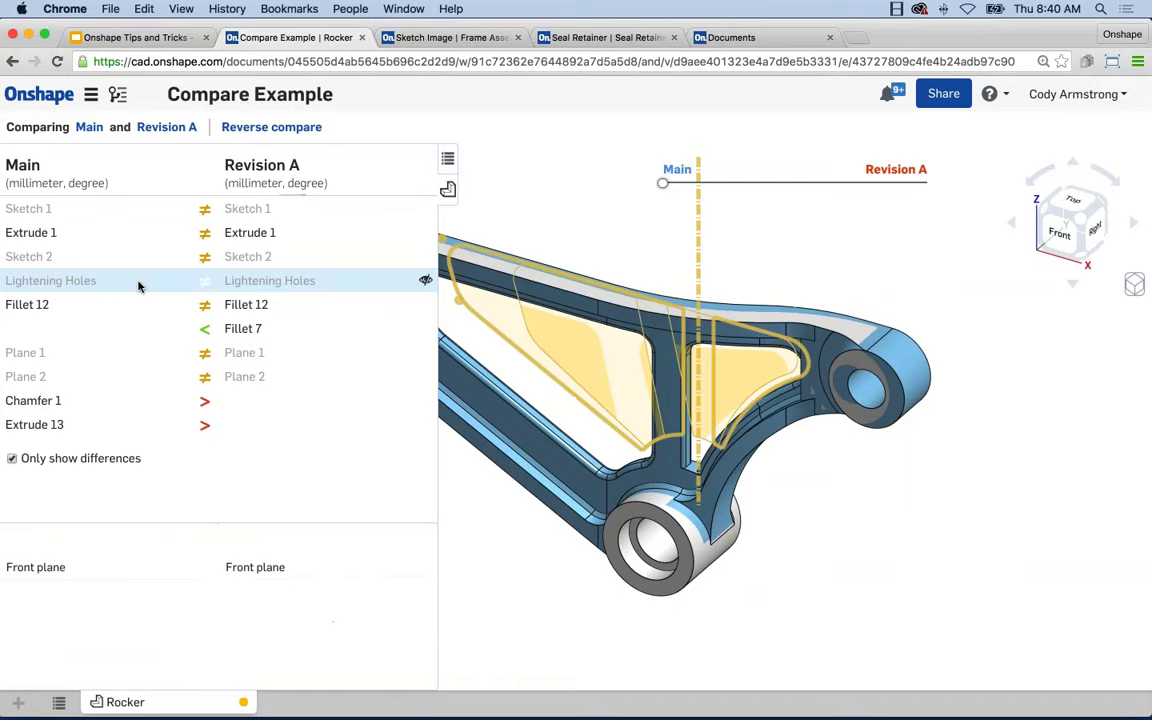
pyautogui.click(60, 303)
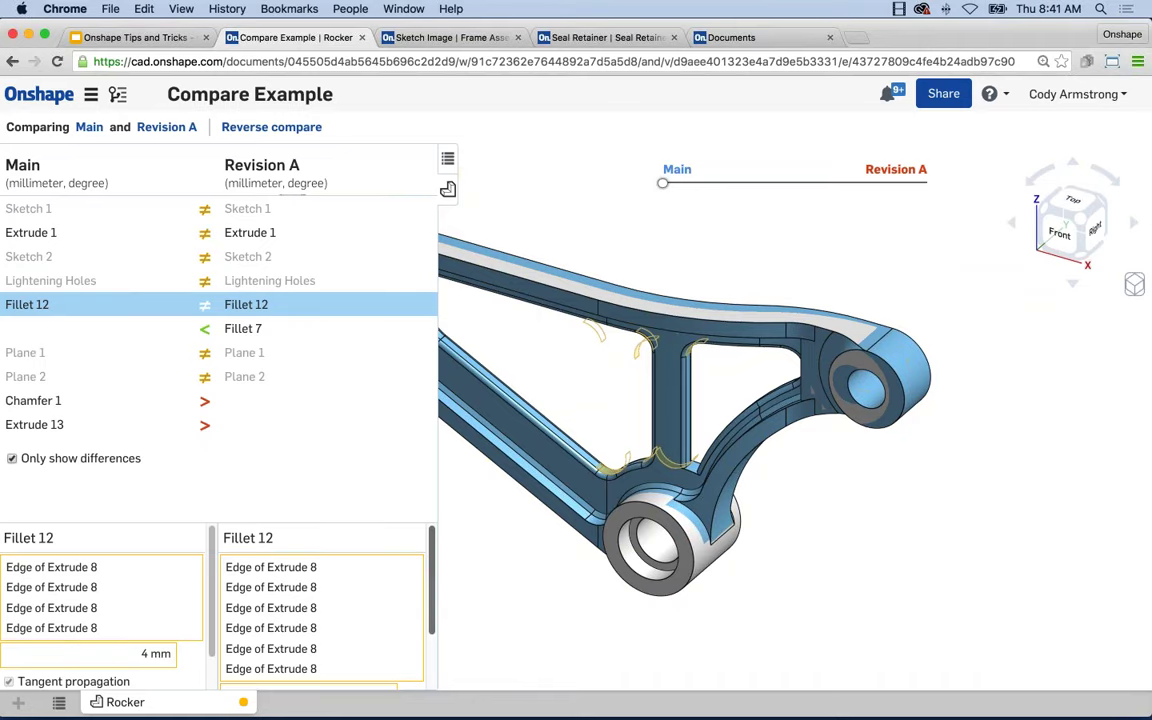
pyautogui.scroll(-2, 427, 605)
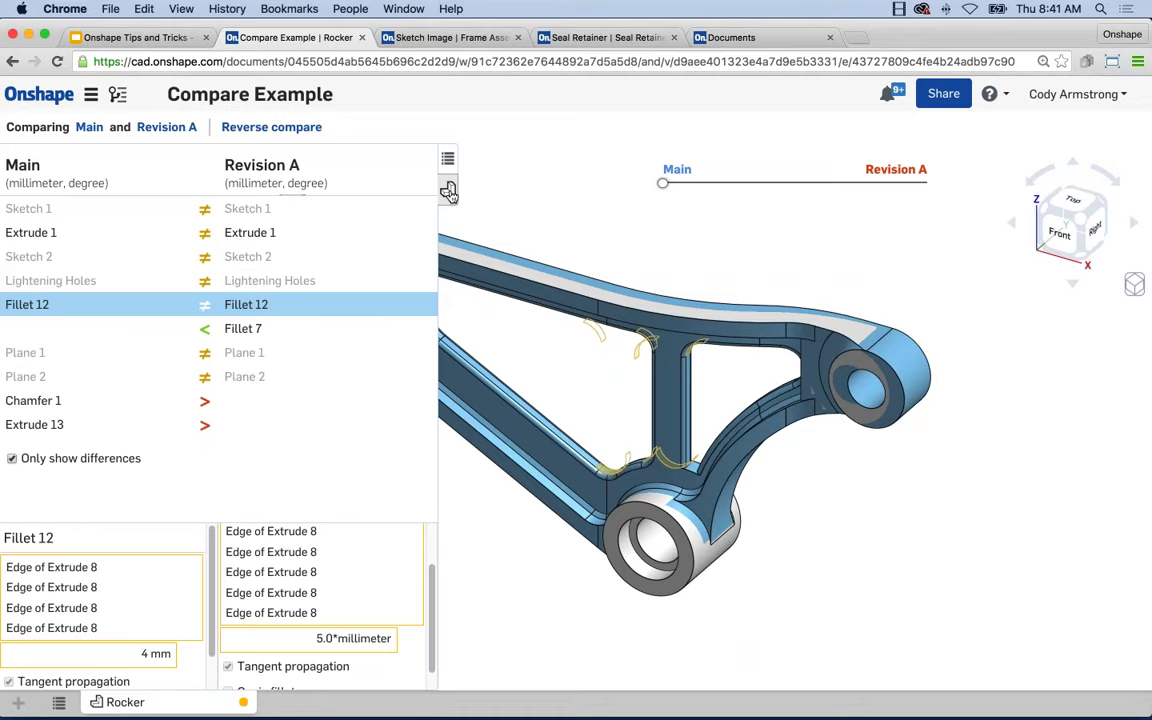
# Hide the comparison list, slide the rocker between Main and Revision A, then return to Main.
pyautogui.click(448, 192)
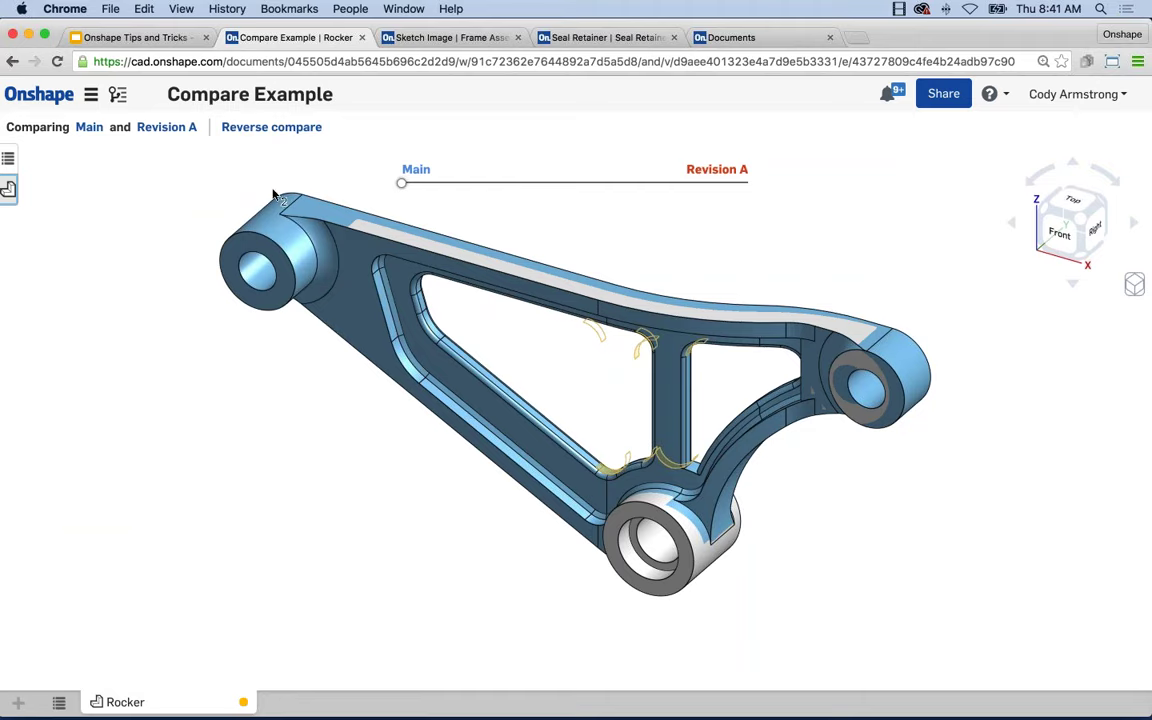
pyautogui.moveTo(401, 183); pyautogui.dragTo(706, 183)
pyautogui.moveTo(790, 183); pyautogui.dragTo(400, 186)
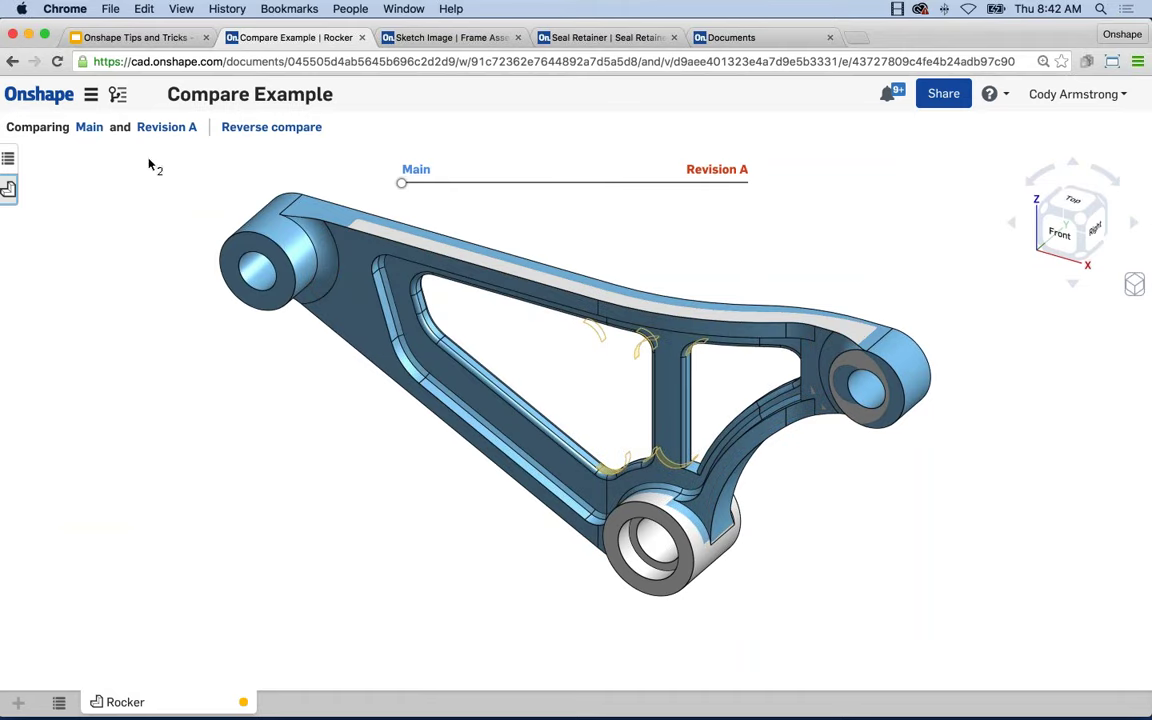
pyautogui.click(89, 127)
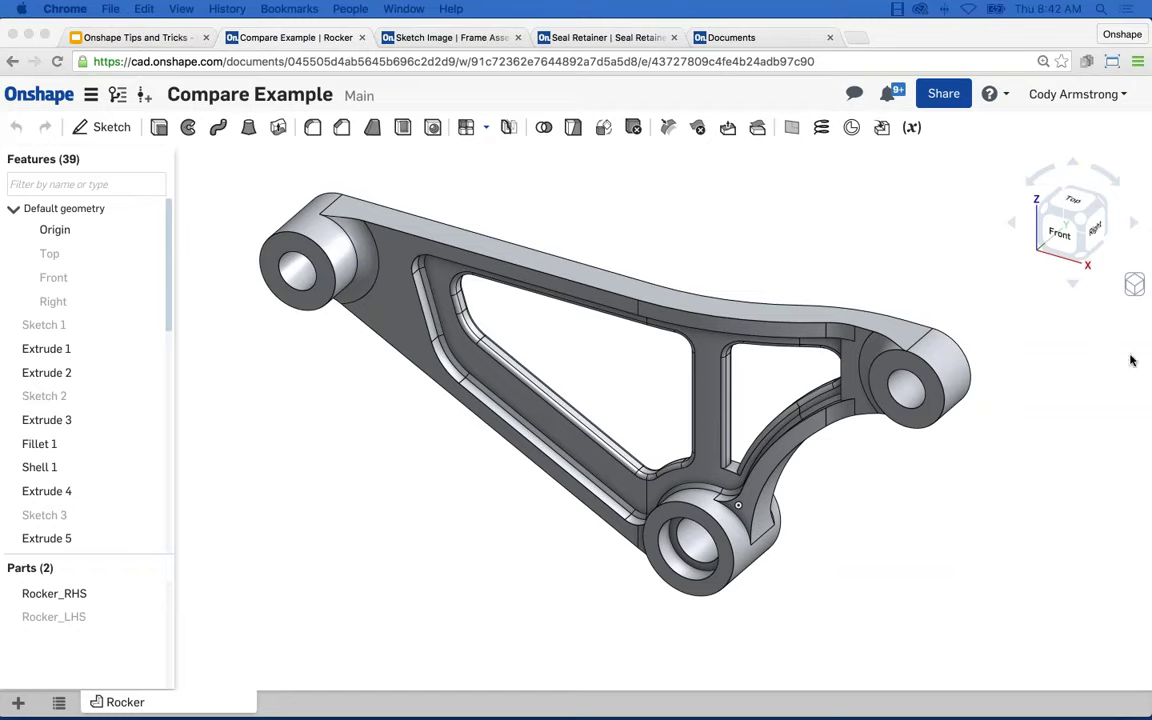
# Open Casting Fixture from the Shared with me list and go to its Workholding Clamp assembly.
pyautogui.click(618, 168)
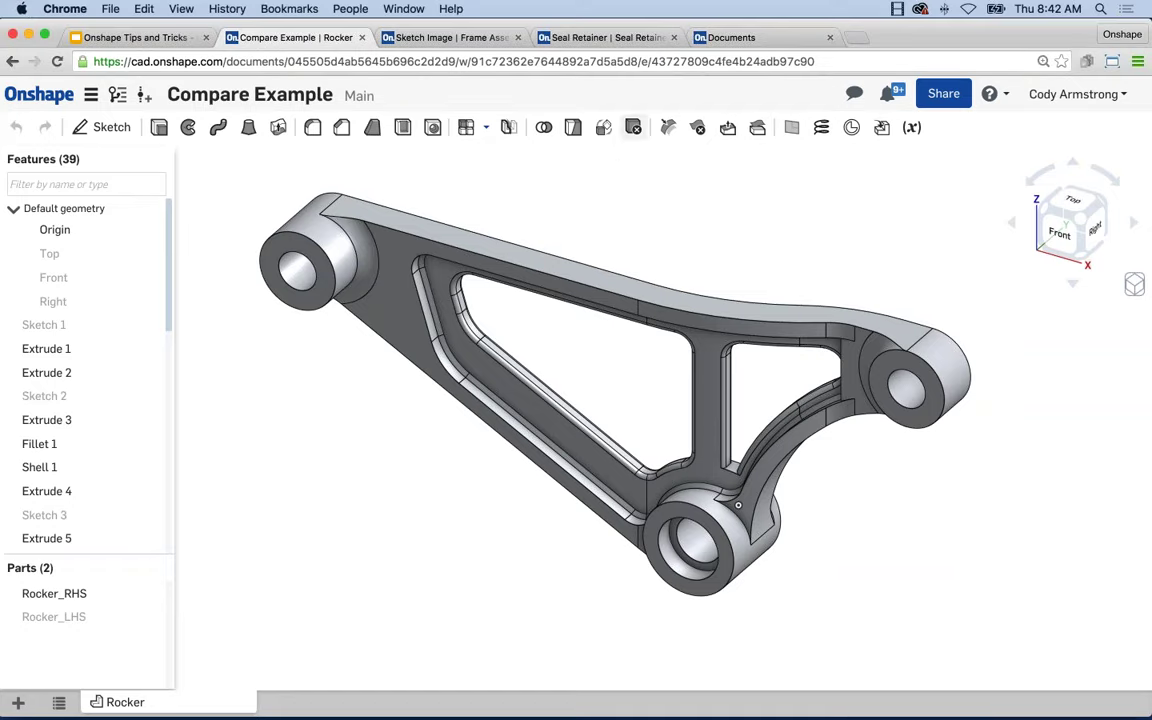
pyautogui.click(731, 37)
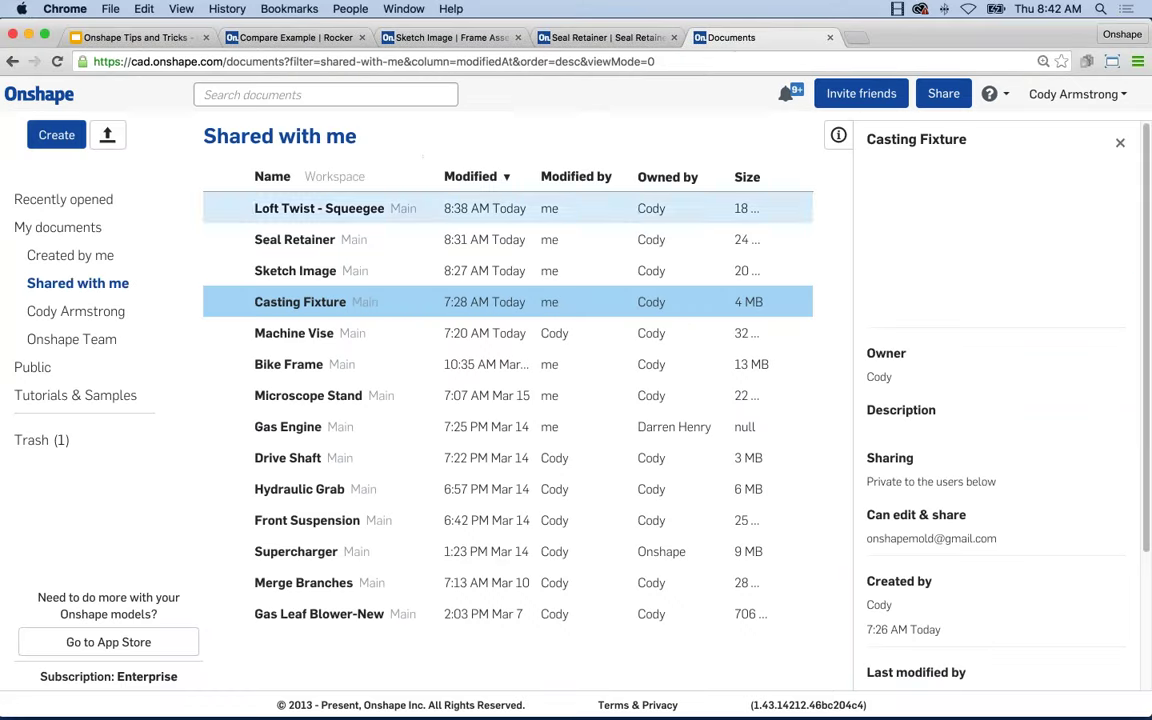
pyautogui.click(66, 255)
pyautogui.click(73, 283)
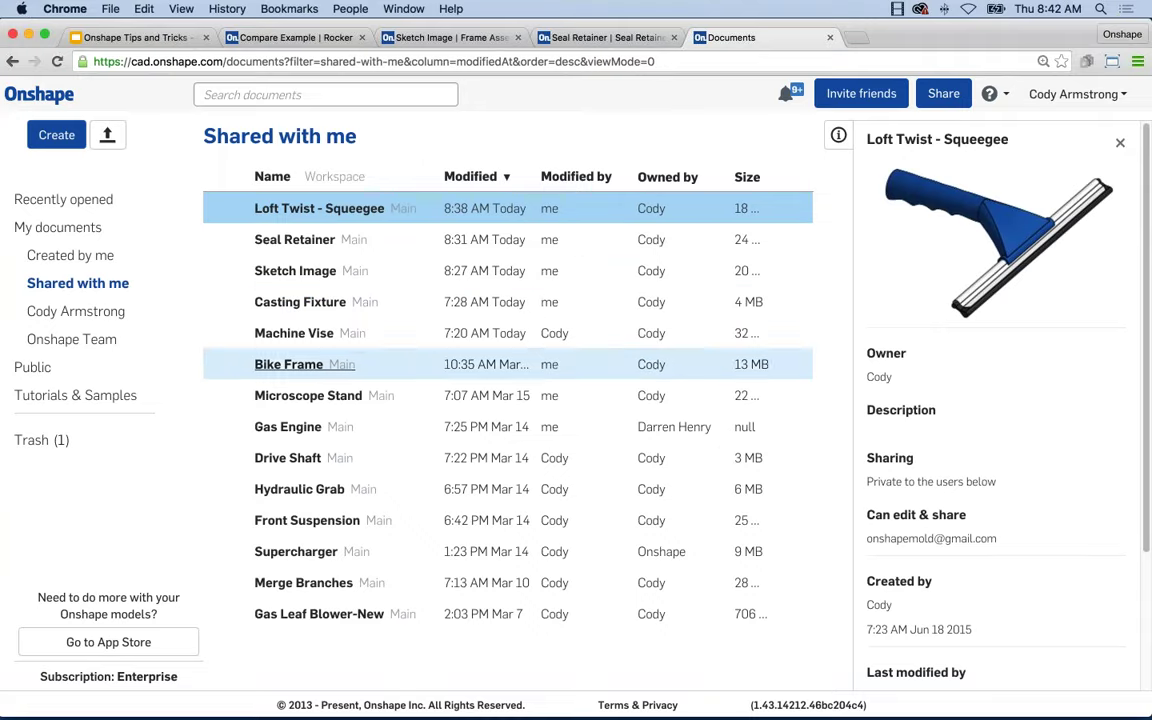
pyautogui.doubleClick(301, 301)
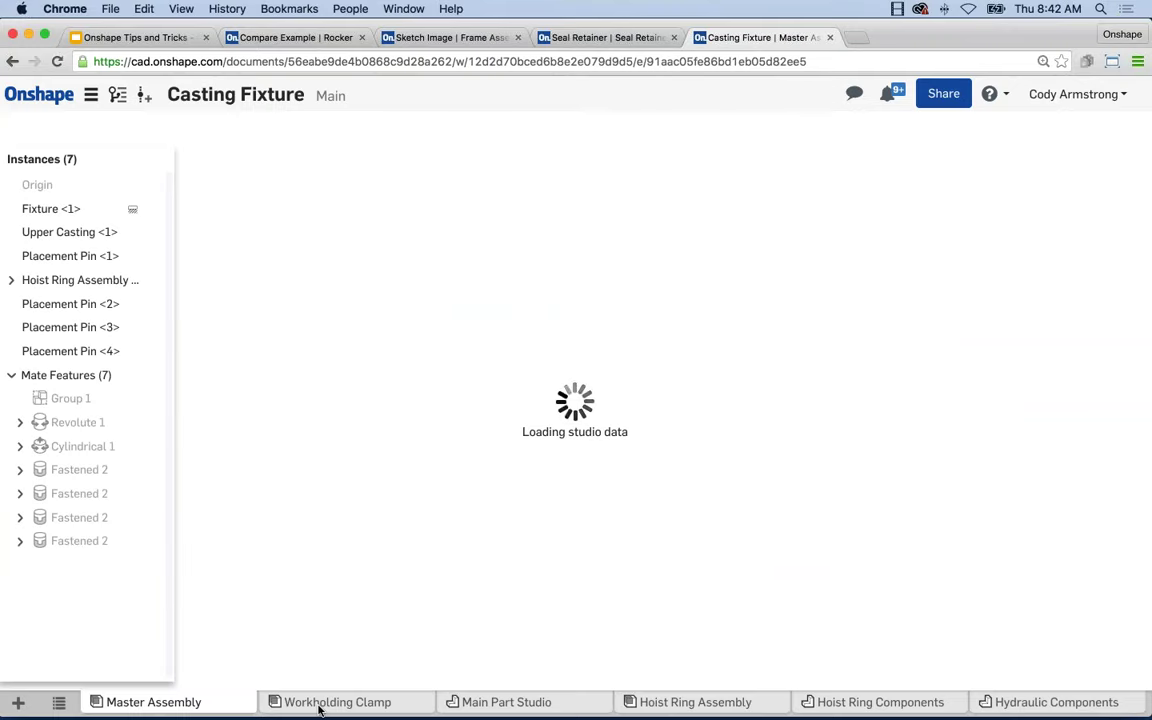
pyautogui.click(319, 704)
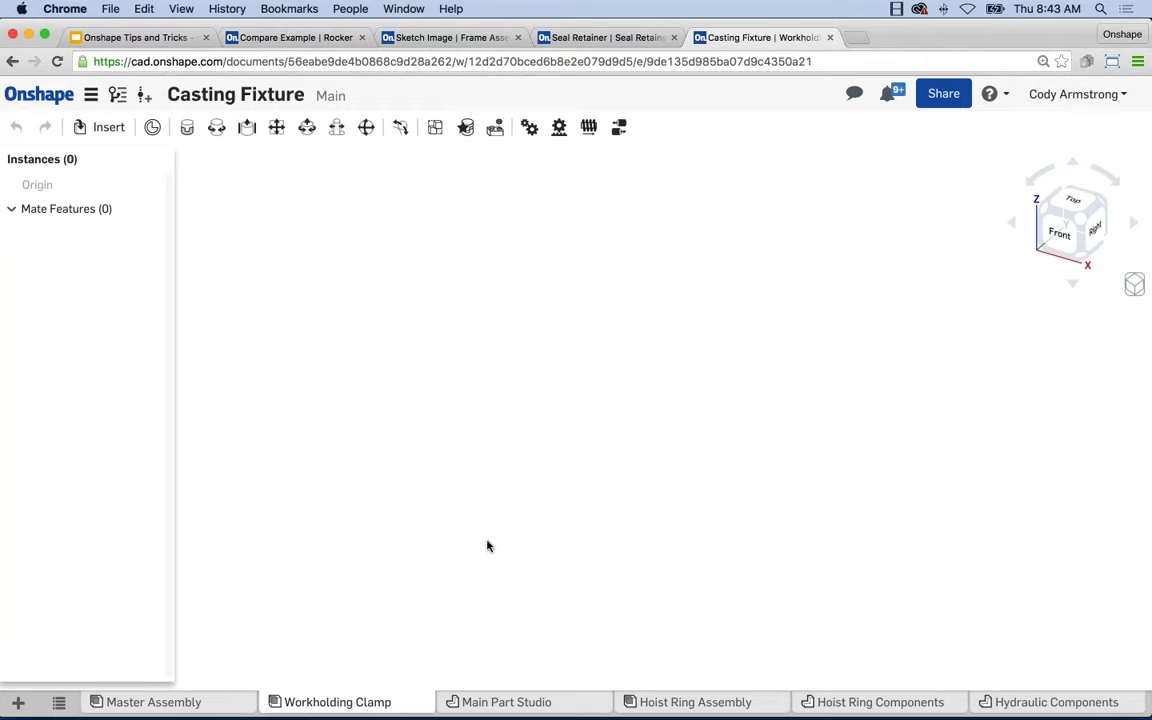
# Insert all Hydraulic Components parts (Cylinder, Oring, Plunger, Swing Arm) into the assembly.
pyautogui.click(102, 127)
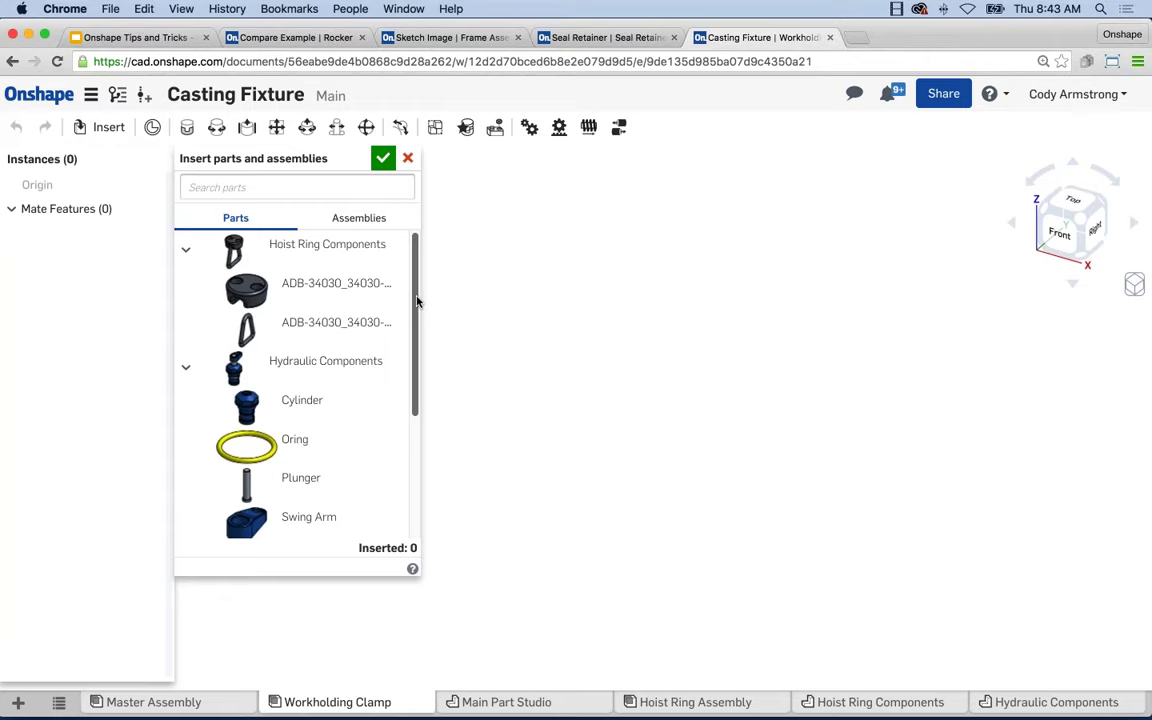
pyautogui.moveTo(416, 297); pyautogui.dragTo(416, 323)
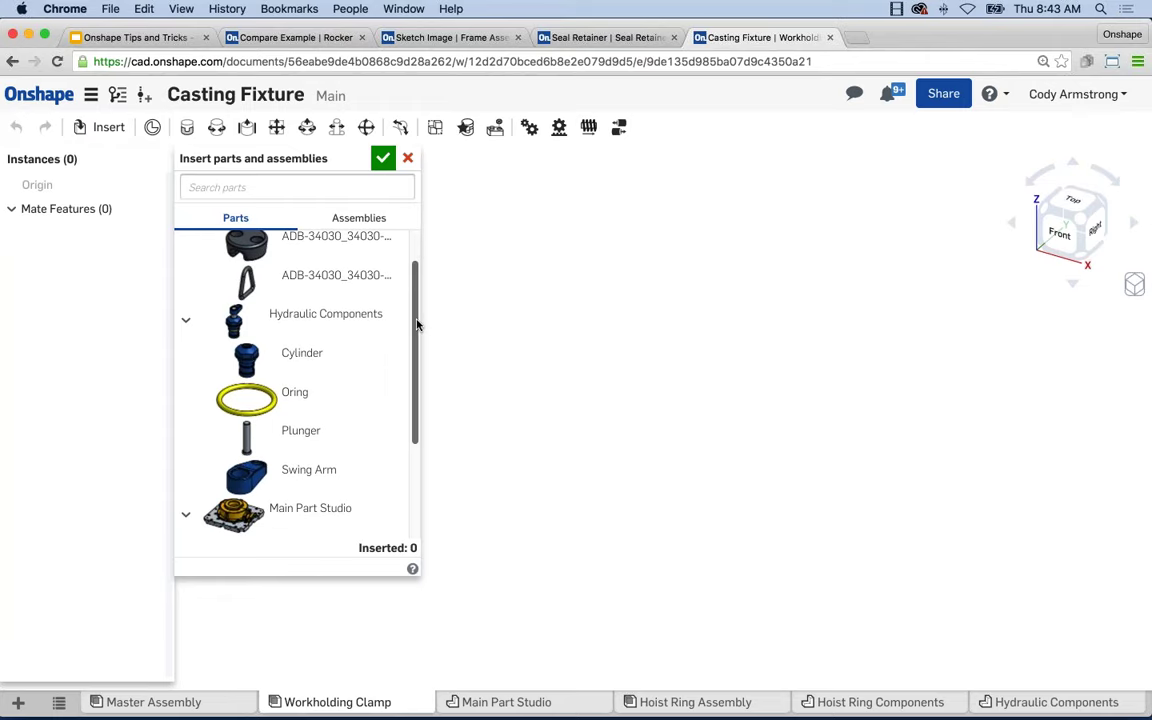
pyautogui.click(287, 329)
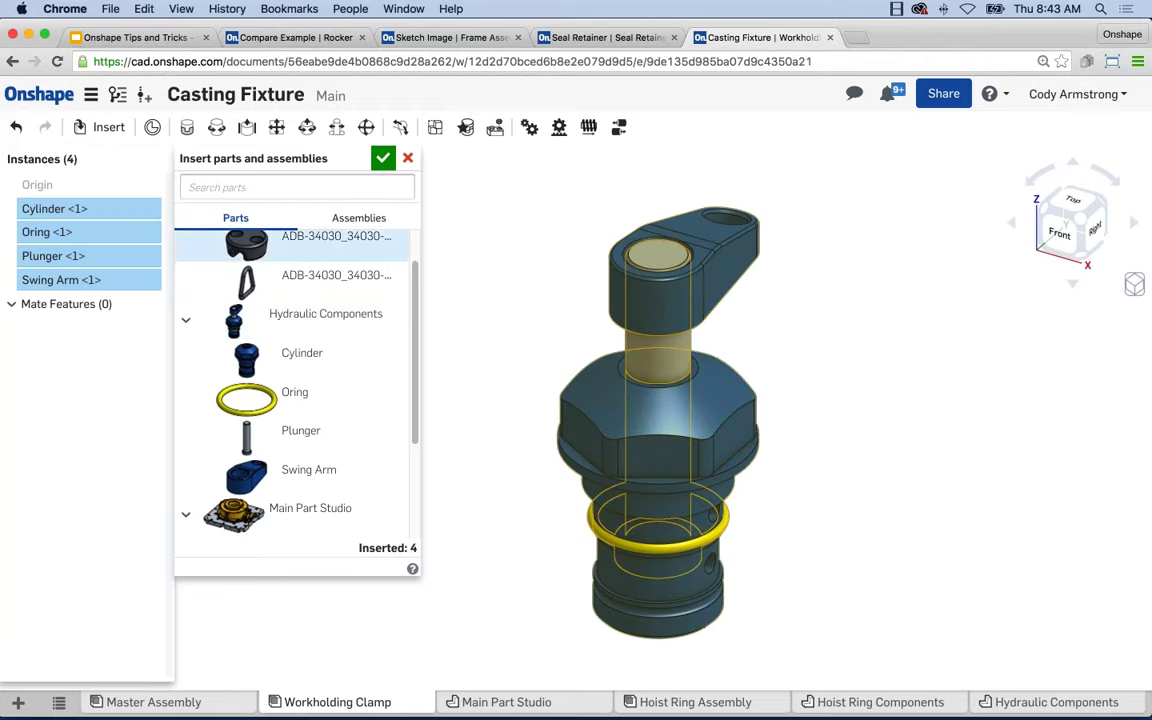
pyautogui.click(386, 160)
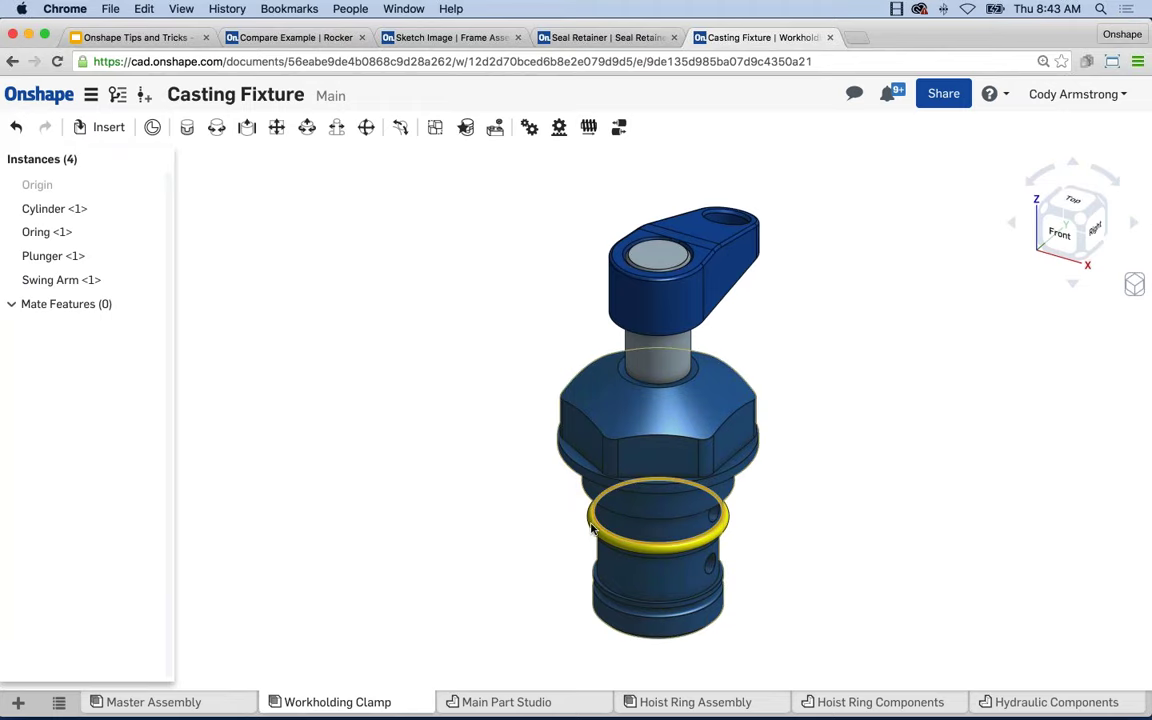
# Test-drag the O-ring, swing arm, plunger and cylinder apart, then undo the moves.
pyautogui.moveTo(588, 528); pyautogui.dragTo(343, 500)
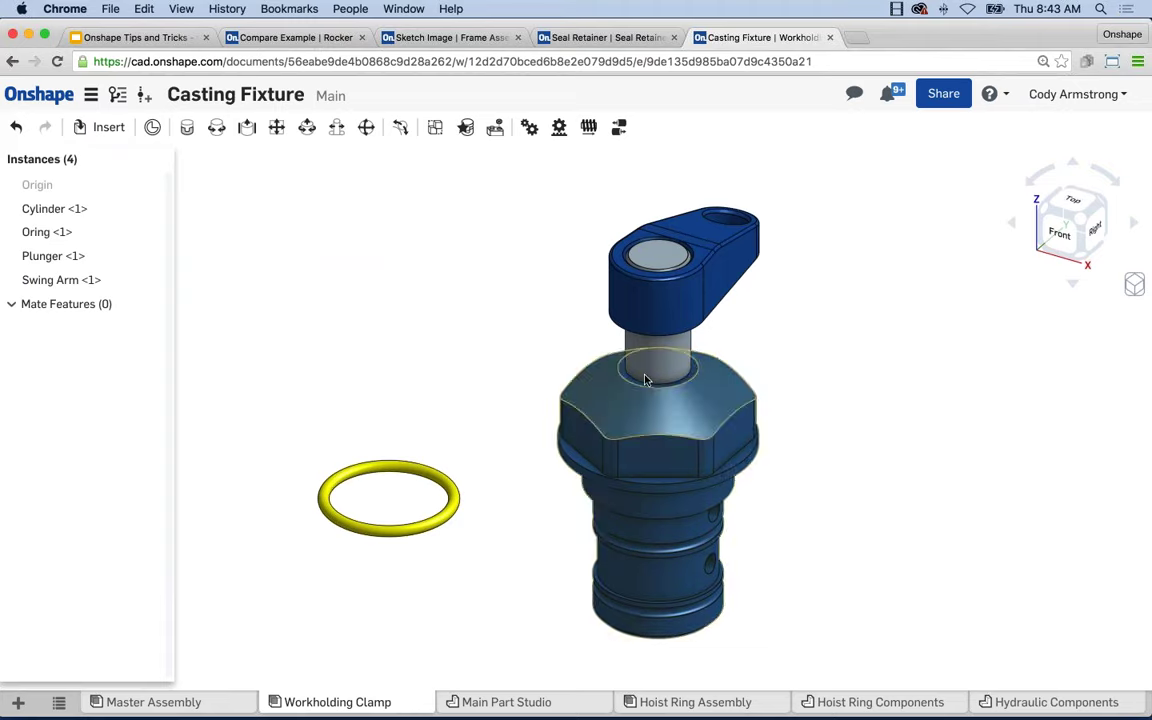
pyautogui.moveTo(617, 291); pyautogui.dragTo(315, 236)
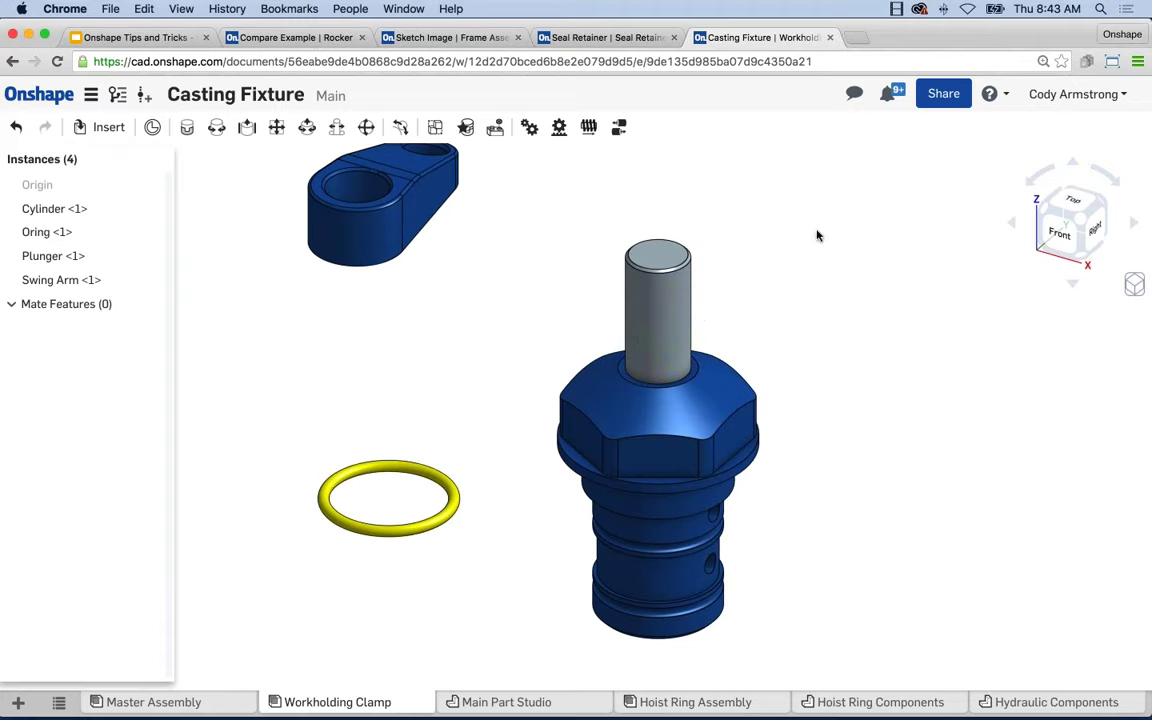
pyautogui.moveTo(666, 517); pyautogui.dragTo(858, 487)
pyautogui.press('super+z')
pyautogui.press('super+z')
pyautogui.press('super+z')
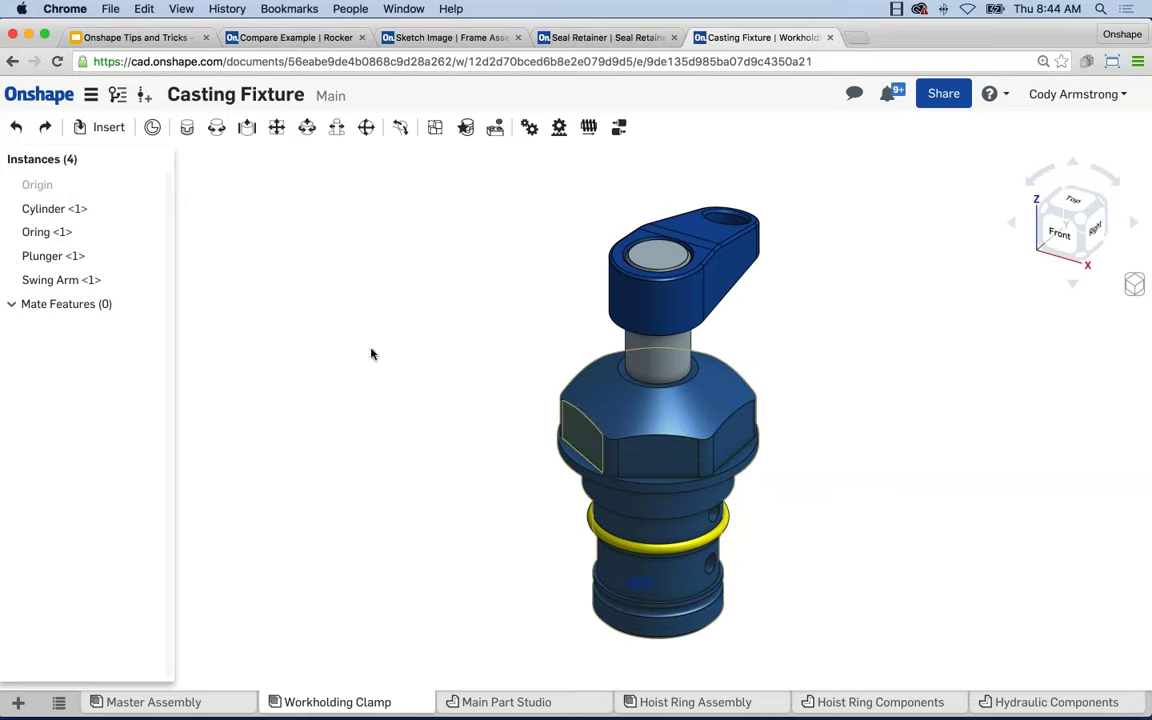
pyautogui.moveTo(586, 427); pyautogui.dragTo(398, 509)
pyautogui.press('super+z')
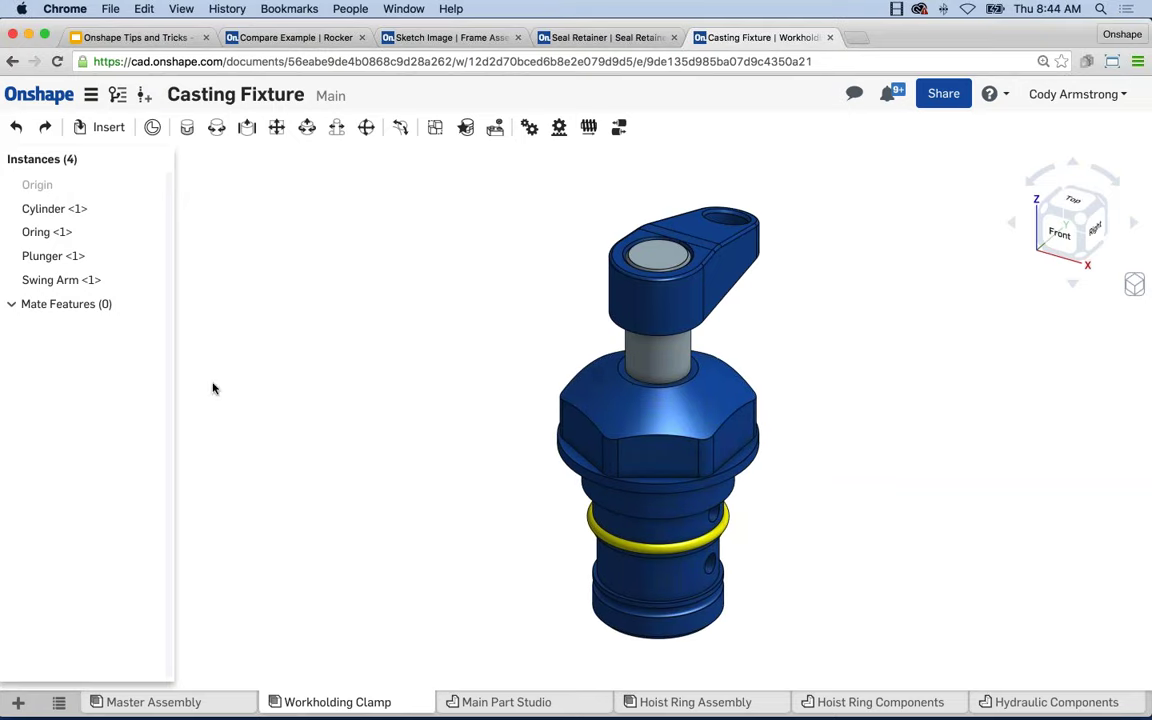
# Fix Cylinder <1> in place and check that the O-ring and swing arm now move around it.
pyautogui.rightClick(98, 215)
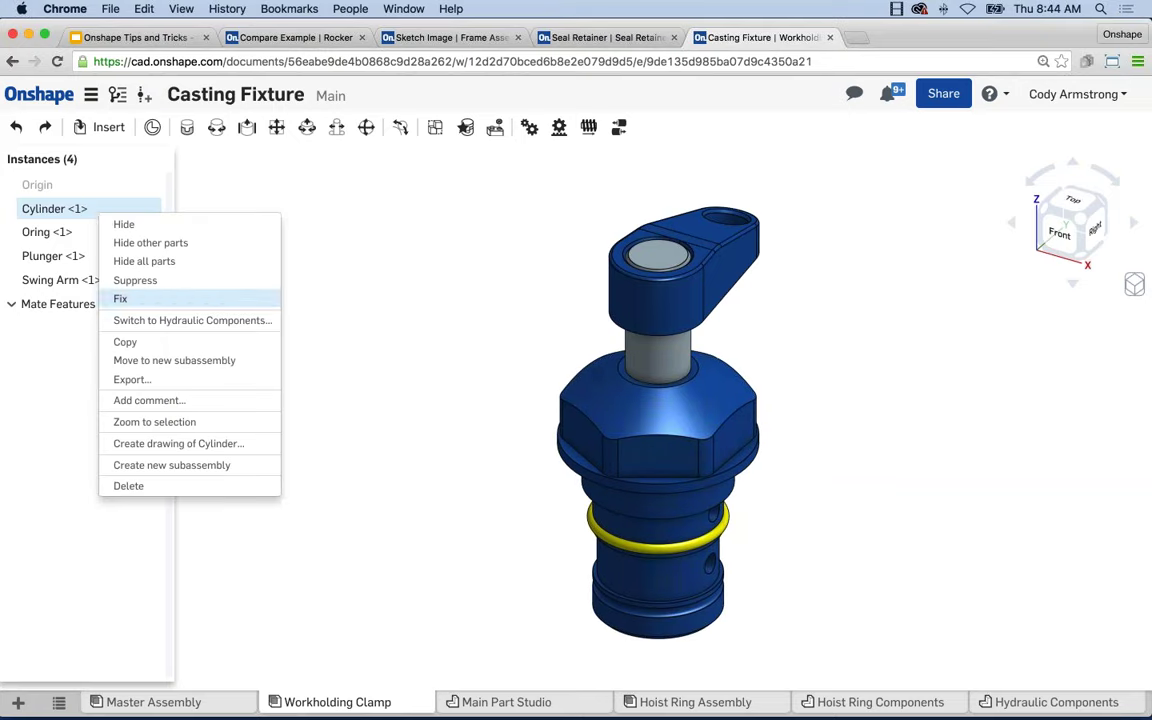
pyautogui.click(112, 268)
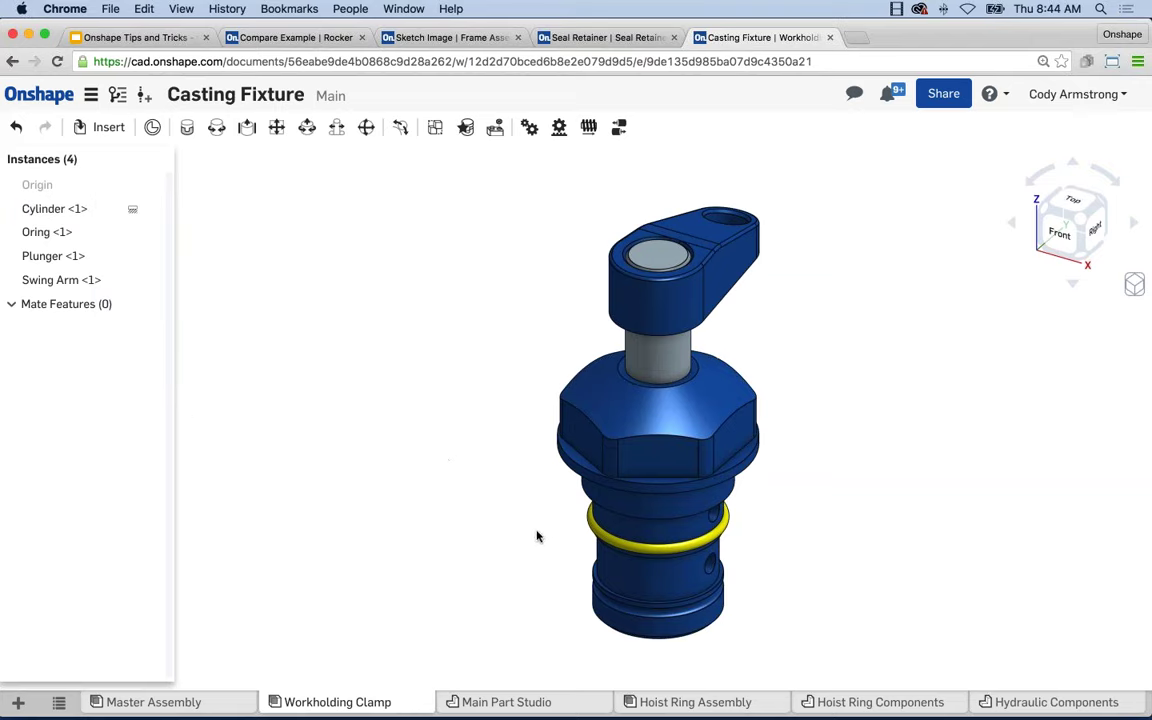
pyautogui.click(590, 517)
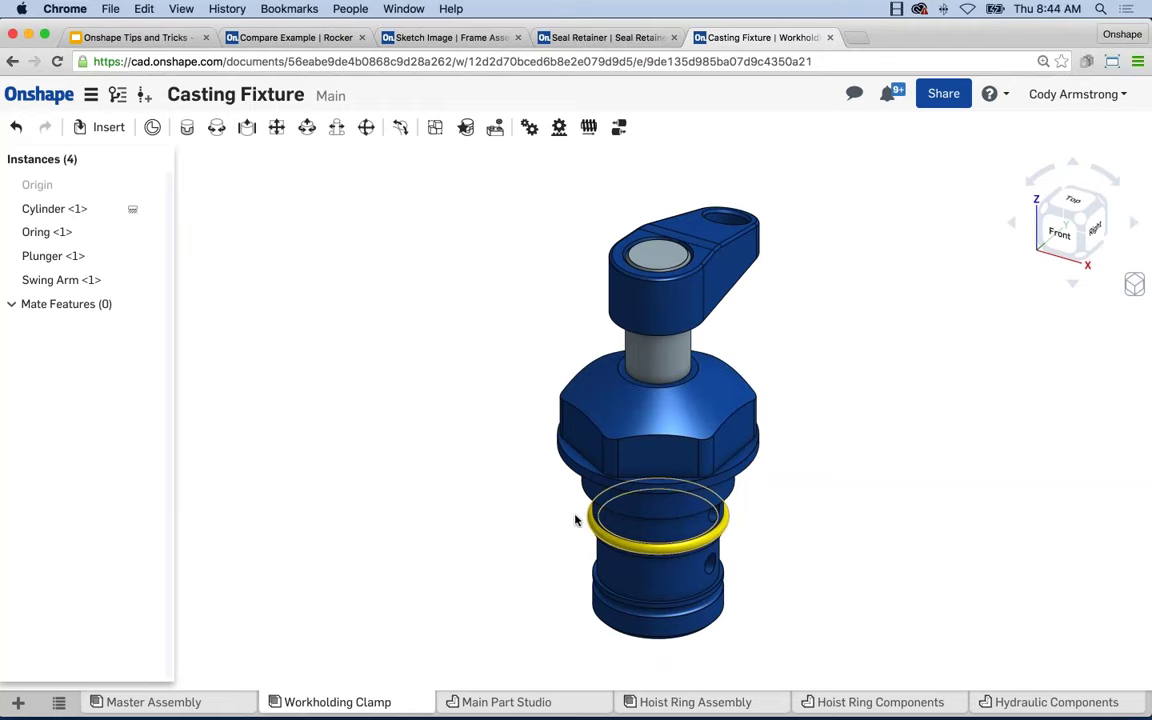
pyautogui.moveTo(575, 520); pyautogui.dragTo(347, 478)
pyautogui.moveTo(602, 301); pyautogui.dragTo(460, 320)
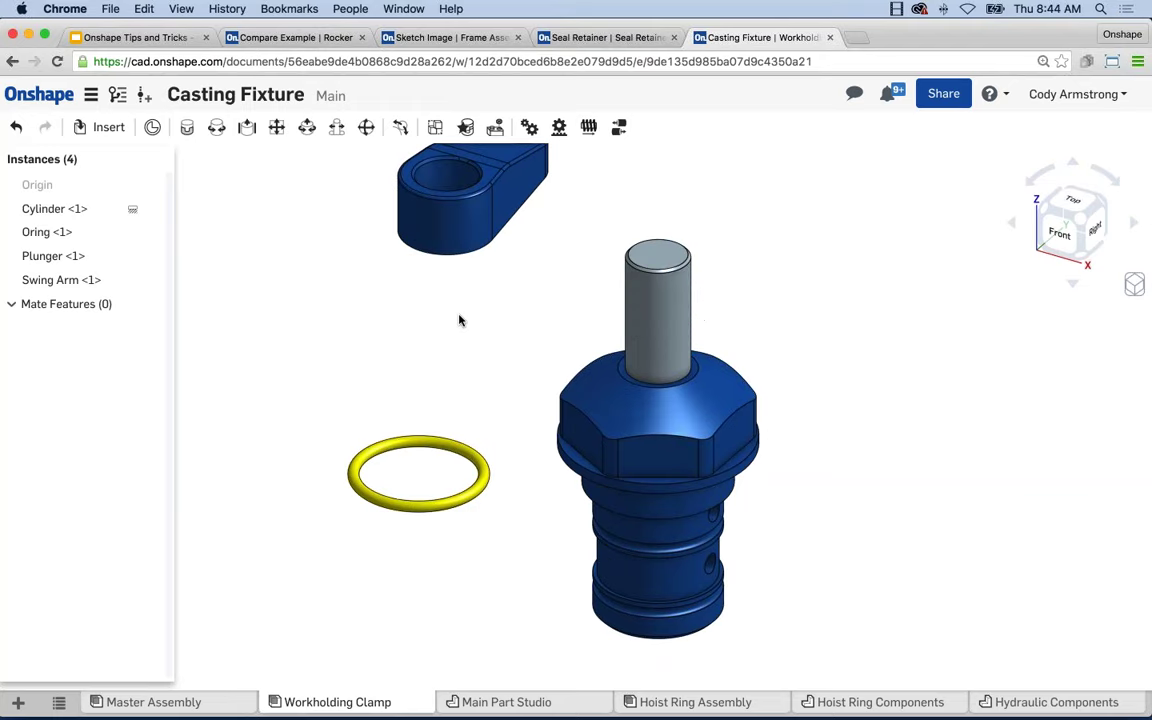
pyautogui.press('super+z')
pyautogui.press('super+z')
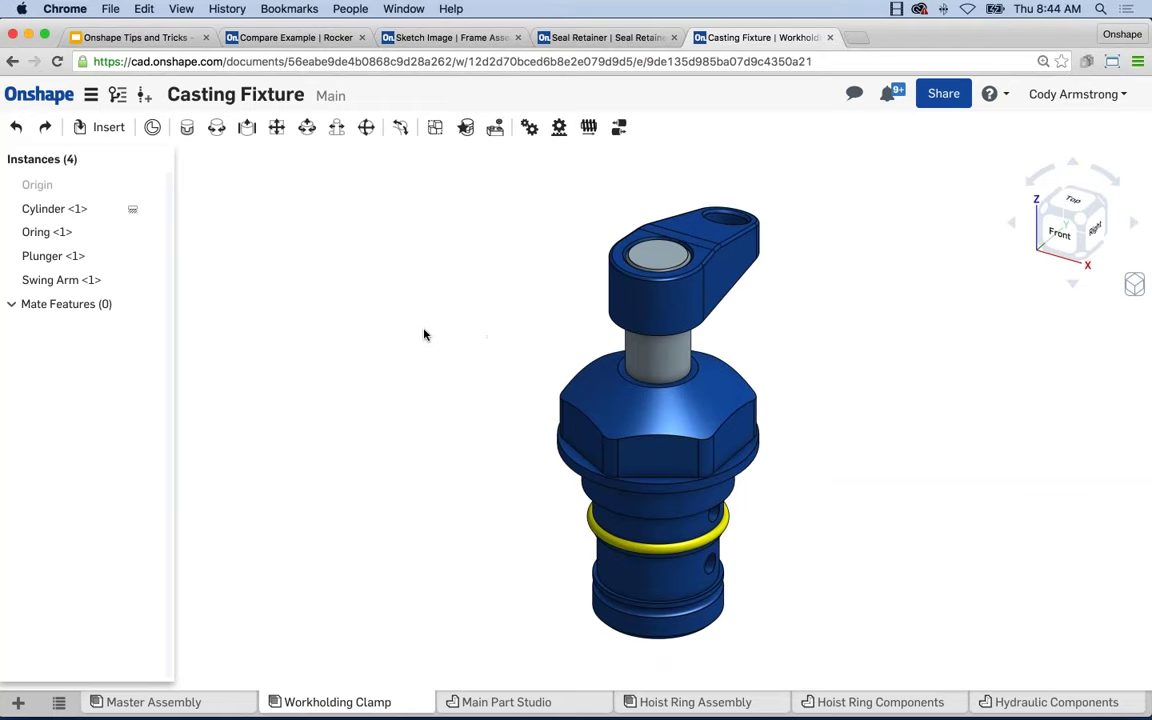
pyautogui.moveTo(588, 530); pyautogui.dragTo(573, 527)
pyautogui.moveTo(588, 530); pyautogui.dragTo(600, 540)
# Create the Group 1 mate combining the Cylinder and the Oring.
pyautogui.click(434, 127)
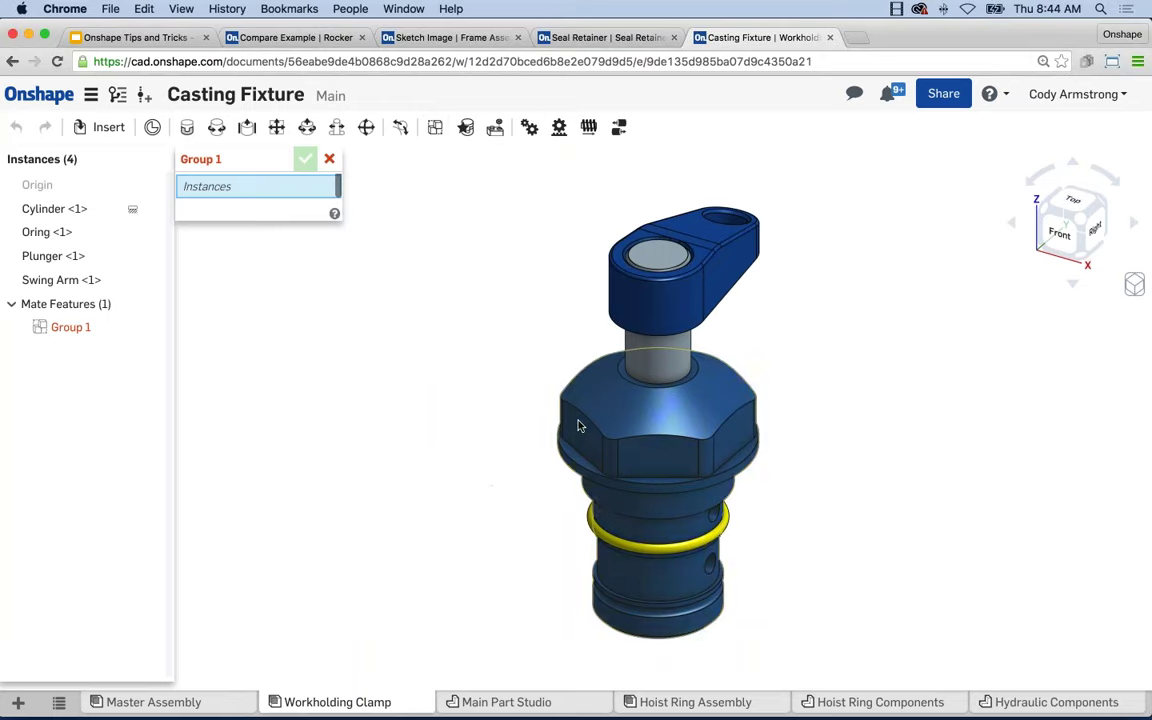
pyautogui.click(575, 450)
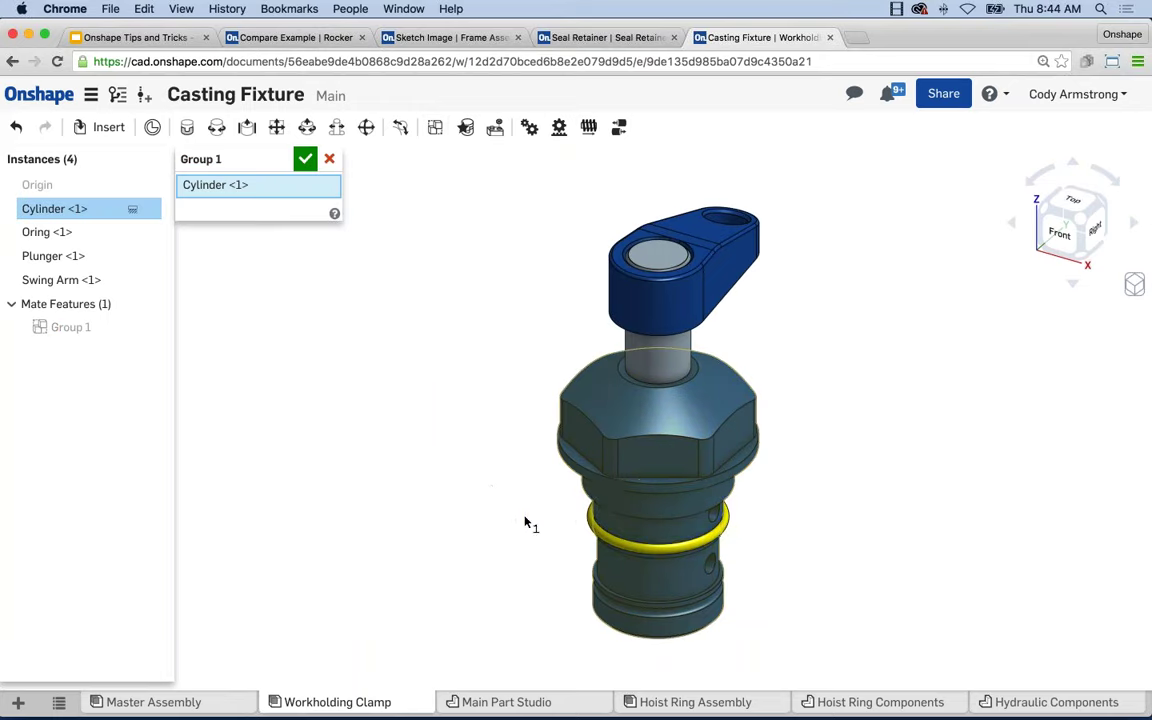
pyautogui.click(590, 524)
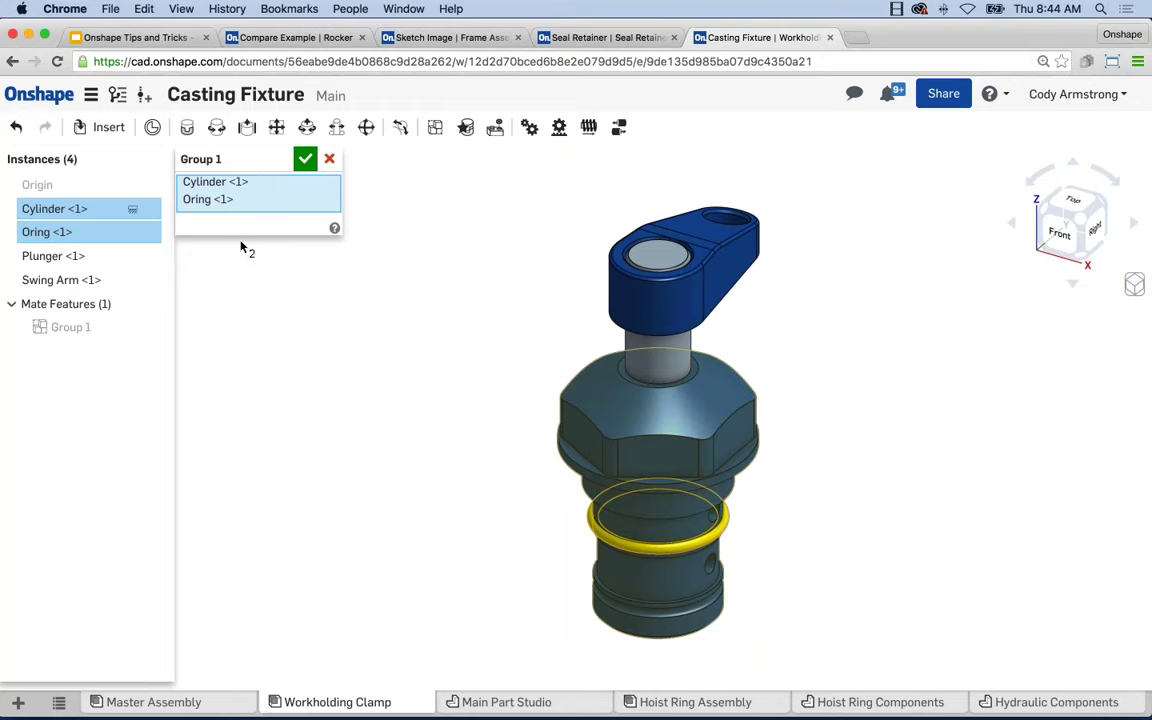
pyautogui.click(305, 158)
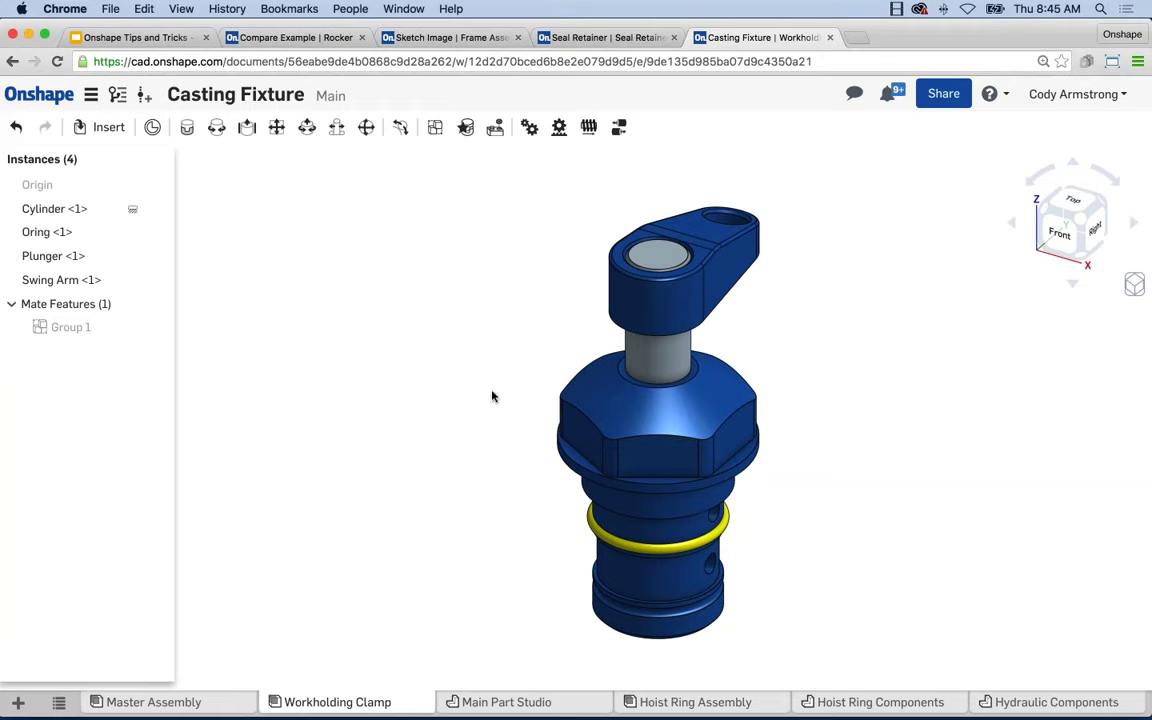
# Move the Swing Arm up-left and the Plunger out to the right, then frame the separated parts.
pyautogui.moveTo(540, 282); pyautogui.dragTo(412, 240)
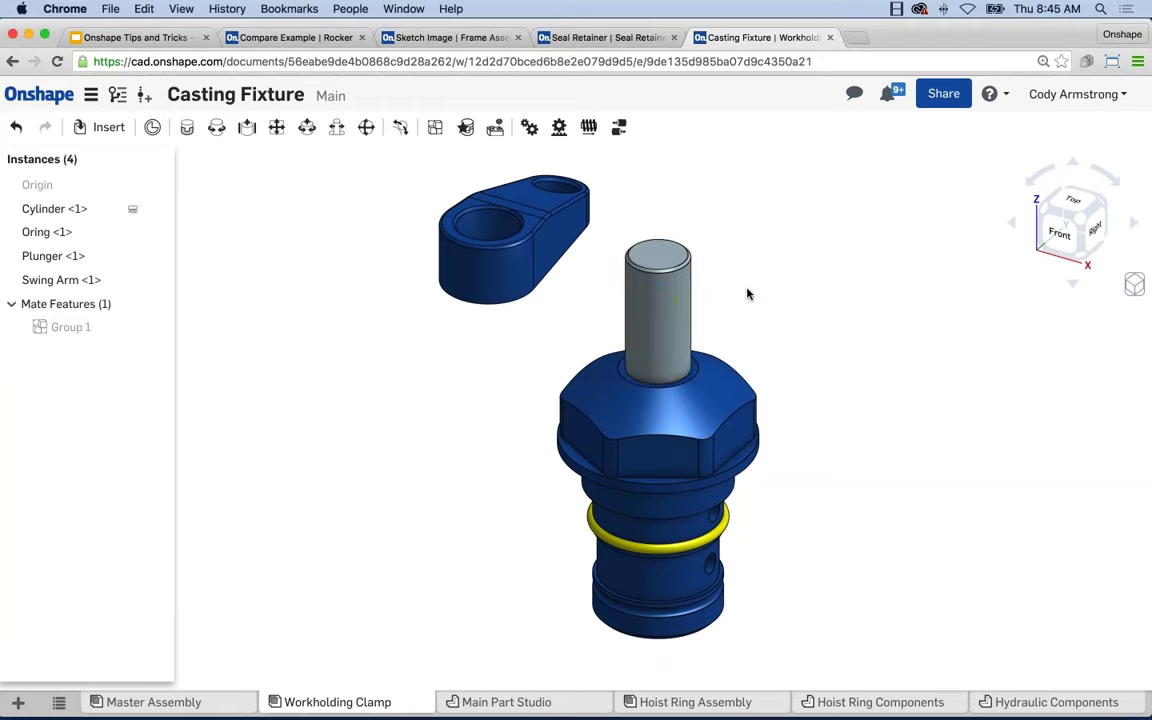
pyautogui.moveTo(747, 293); pyautogui.dragTo(740, 334)
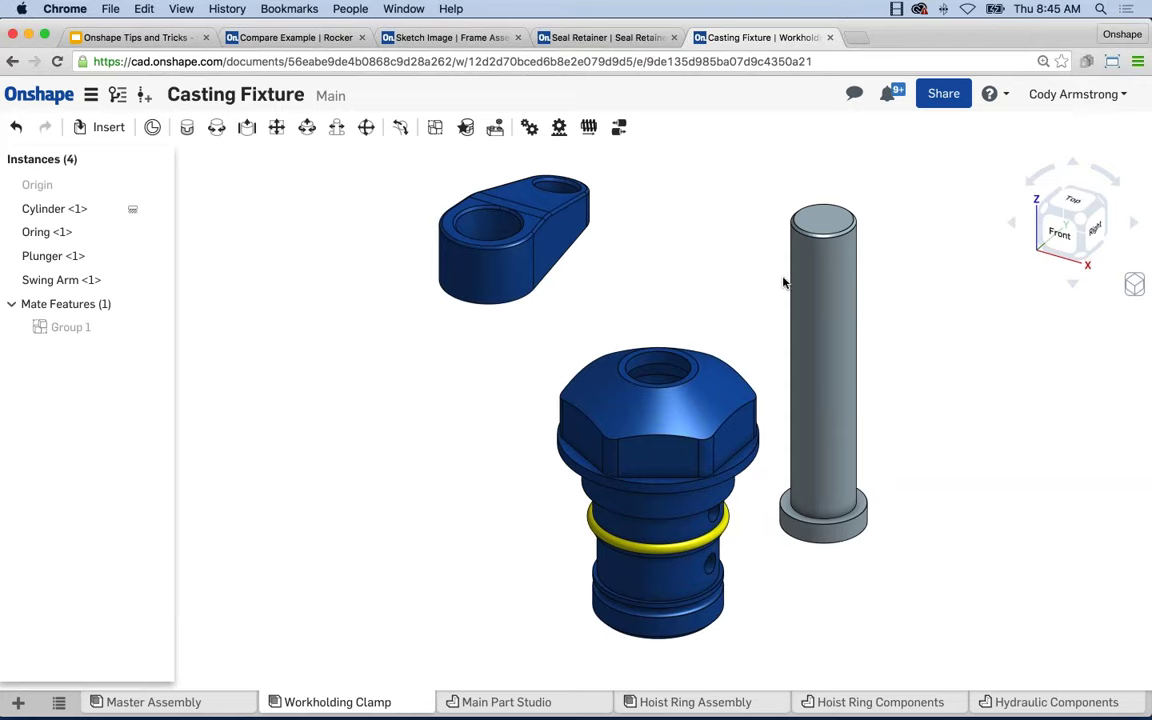
pyautogui.scroll(-1, 677, 278)
pyautogui.moveTo(676, 280); pyautogui.dragTo(636, 294, button='middle')
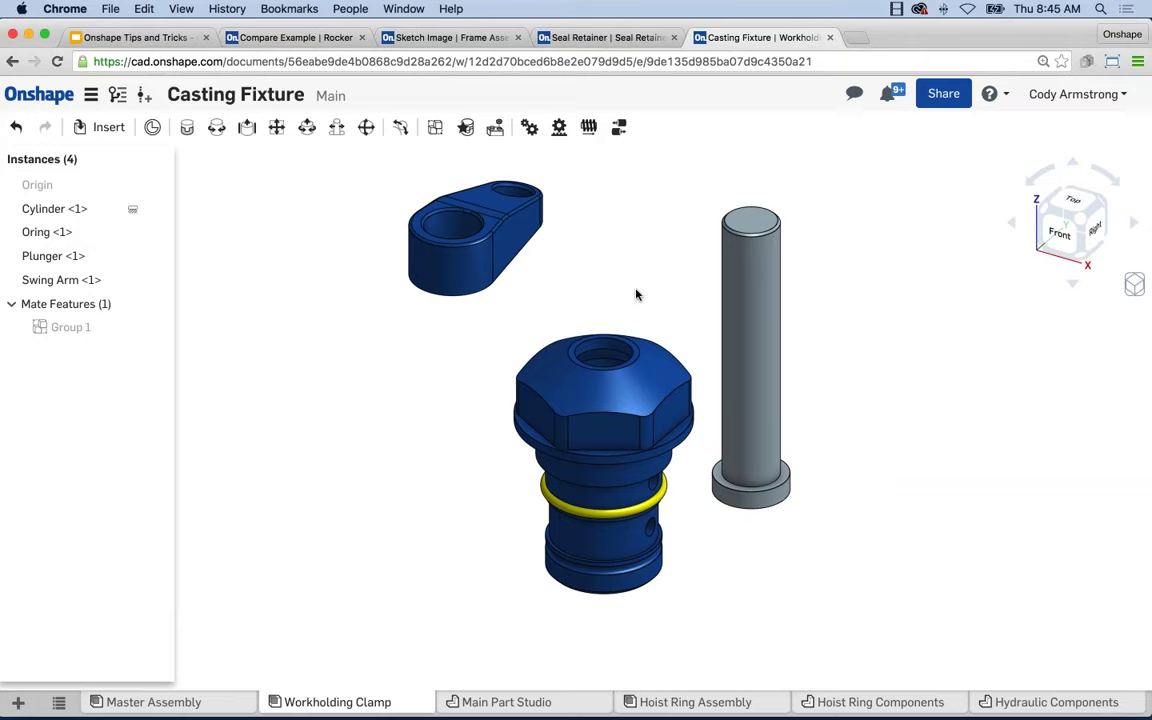
pyautogui.press('f')
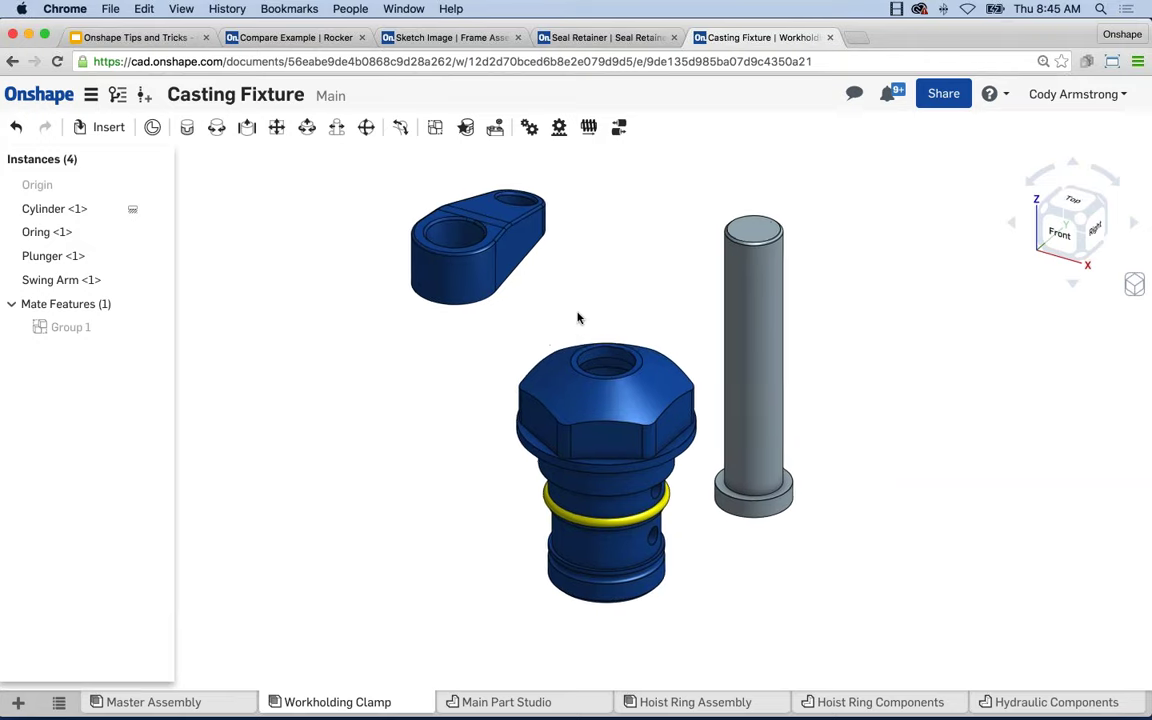
pyautogui.scroll(2, 585, 284)
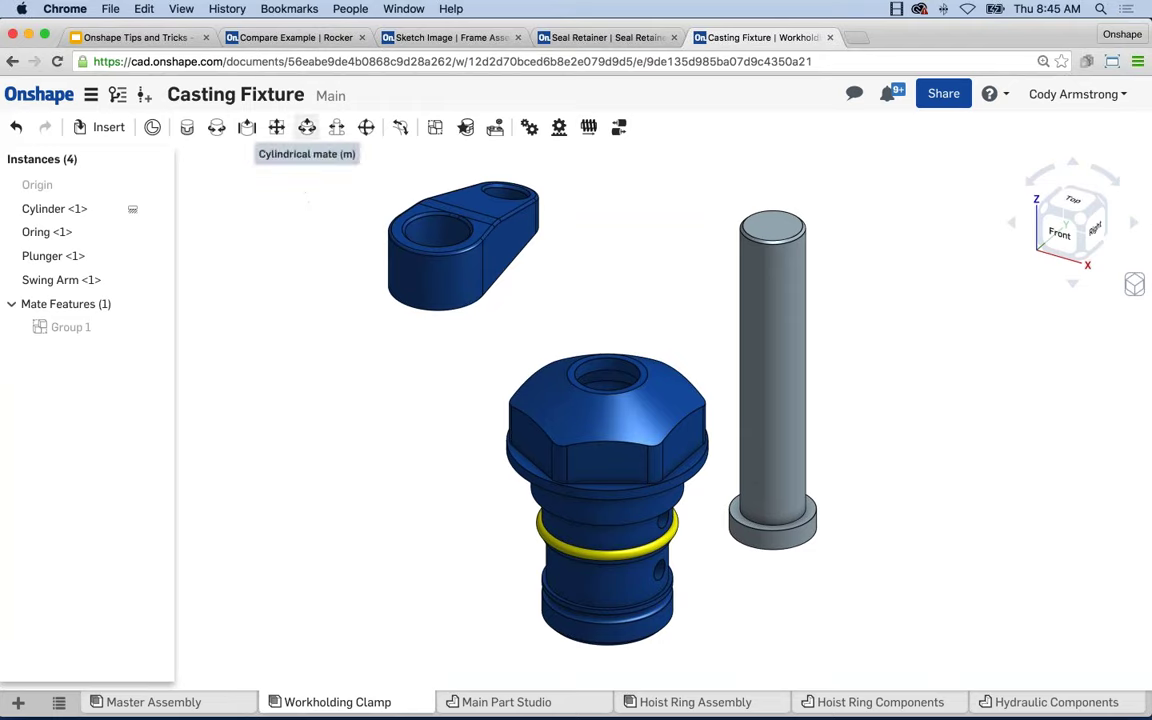
# Add a Cylindrical mate from the plunger's connector to the connector in the body's hole.
pyautogui.click(307, 127)
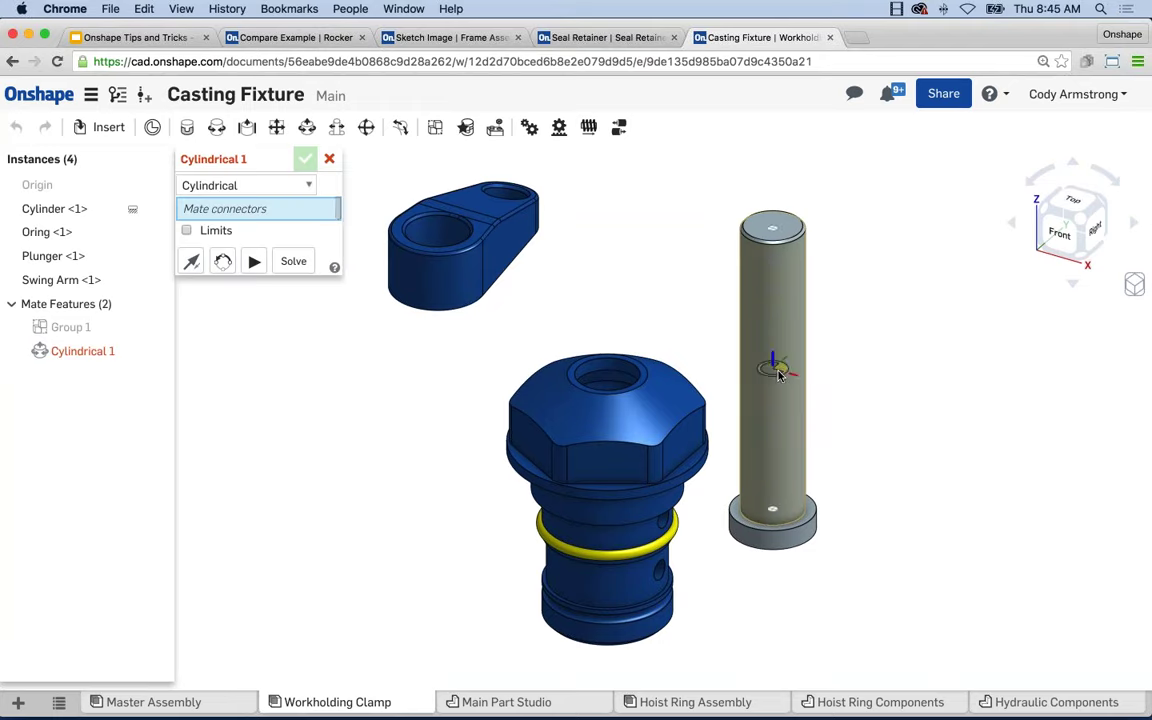
pyautogui.click(776, 375)
pyautogui.moveTo(653, 298); pyautogui.dragTo(609, 386, button='right')
pyautogui.scroll(2, 612, 405)
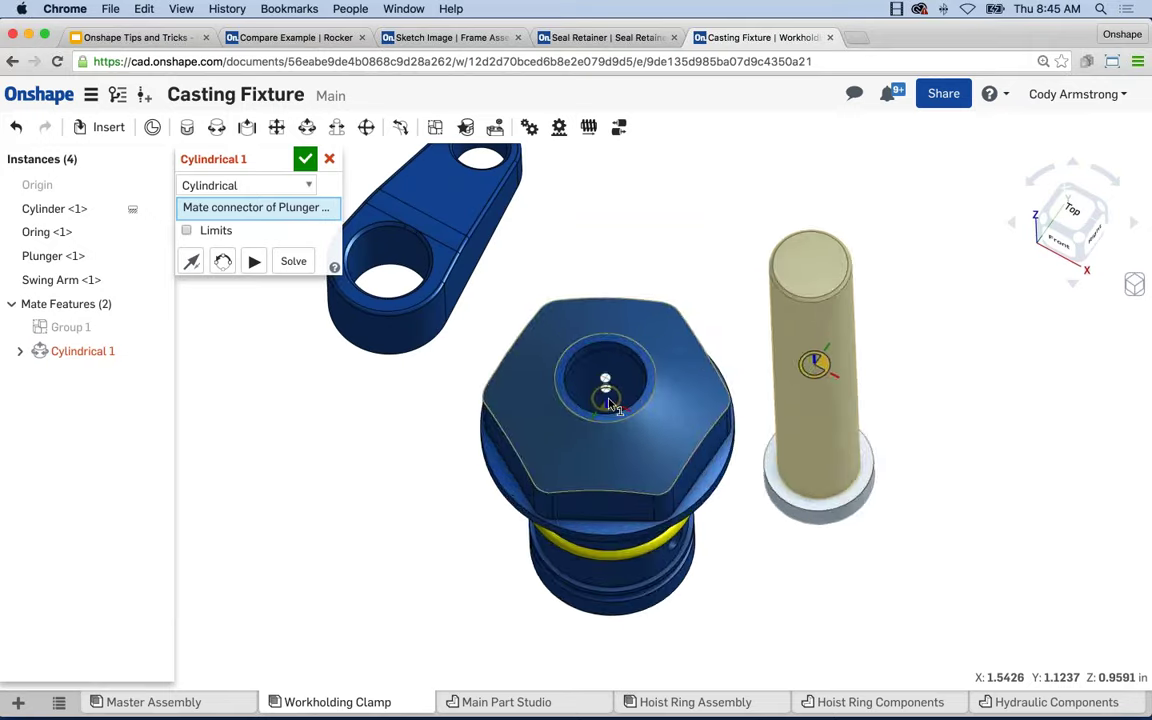
pyautogui.click(610, 403)
pyautogui.moveTo(823, 481); pyautogui.dragTo(815, 415, button='right')
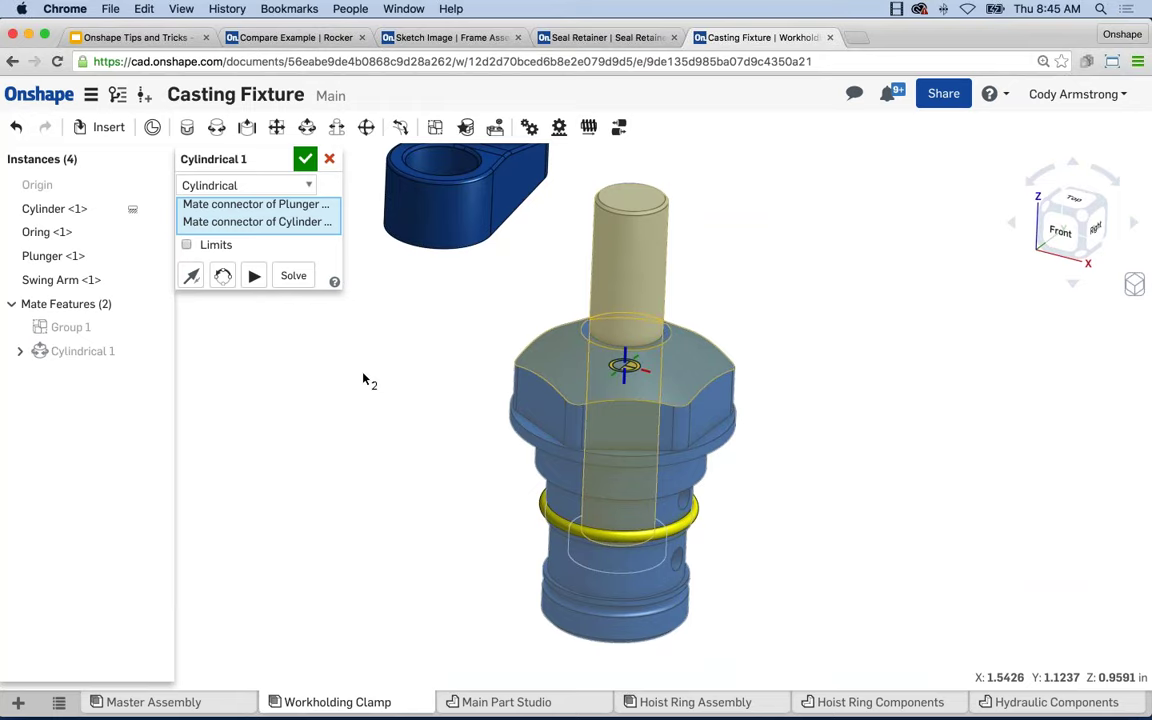
# Slide the plunger up along the Cylindrical 1 mate and enable its Limits option.
pyautogui.moveTo(641, 313); pyautogui.dragTo(614, 336)
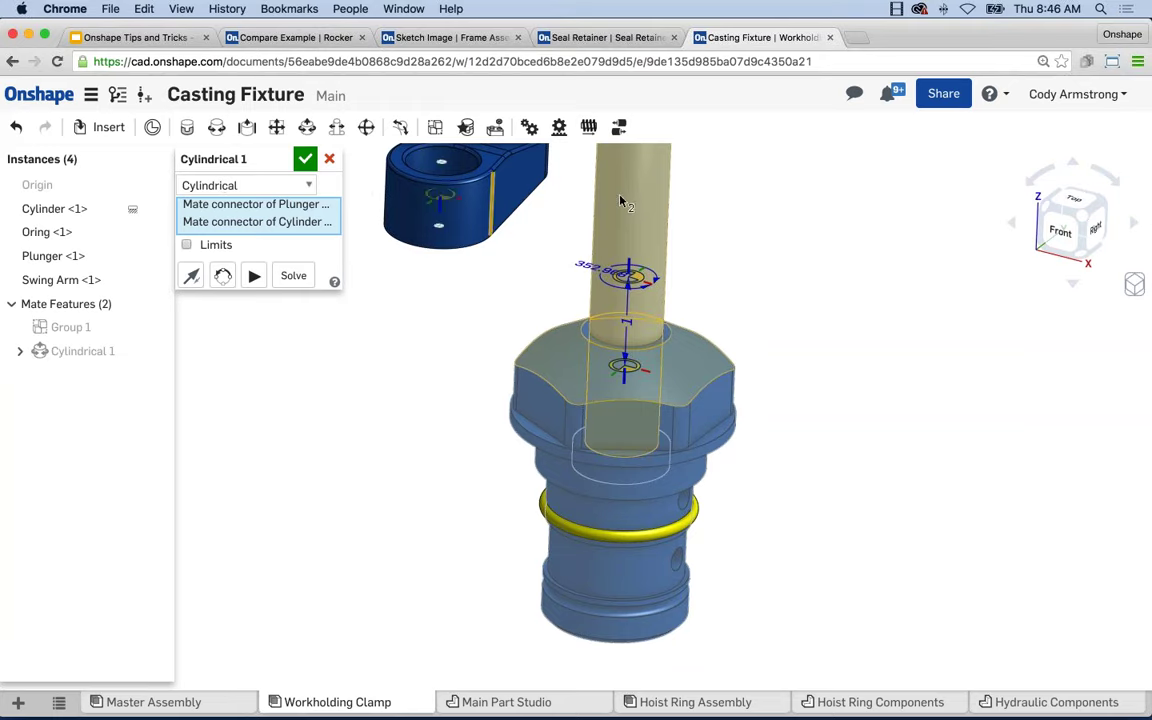
pyautogui.moveTo(619, 231); pyautogui.dragTo(615, 256)
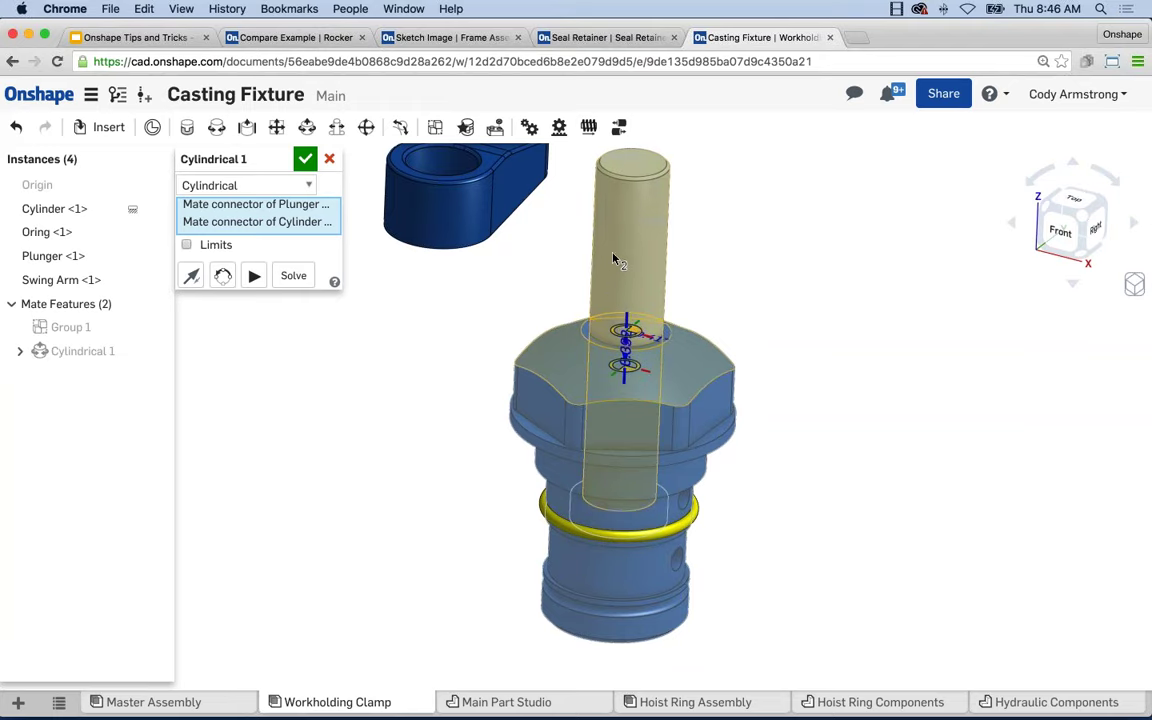
pyautogui.click(186, 244)
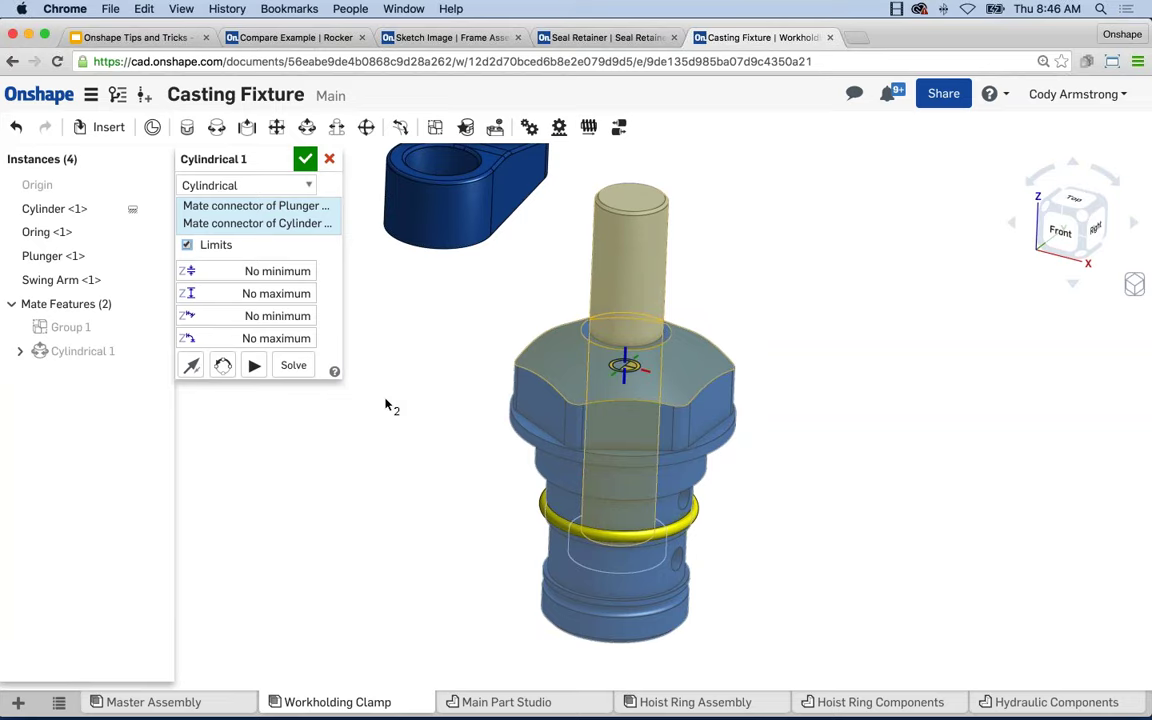
# Turn Limits off on Cylindrical 1 and slide the plunger further up its axis.
pyautogui.click(213, 245)
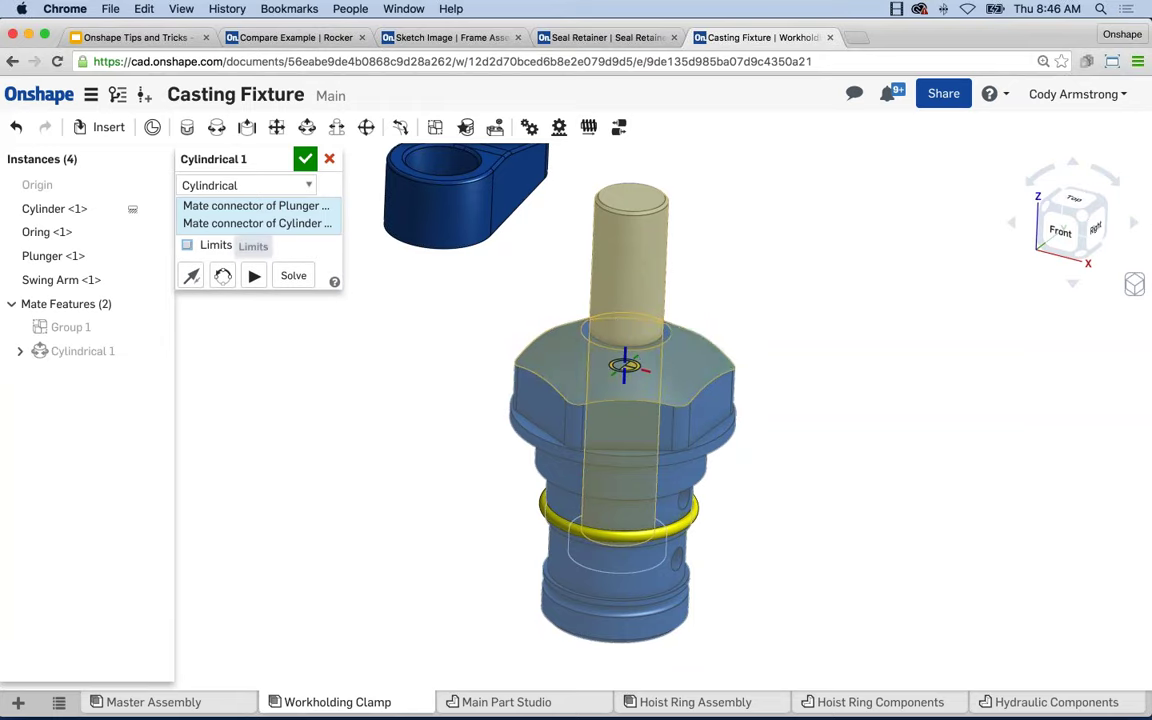
pyautogui.moveTo(627, 319); pyautogui.dragTo(615, 280)
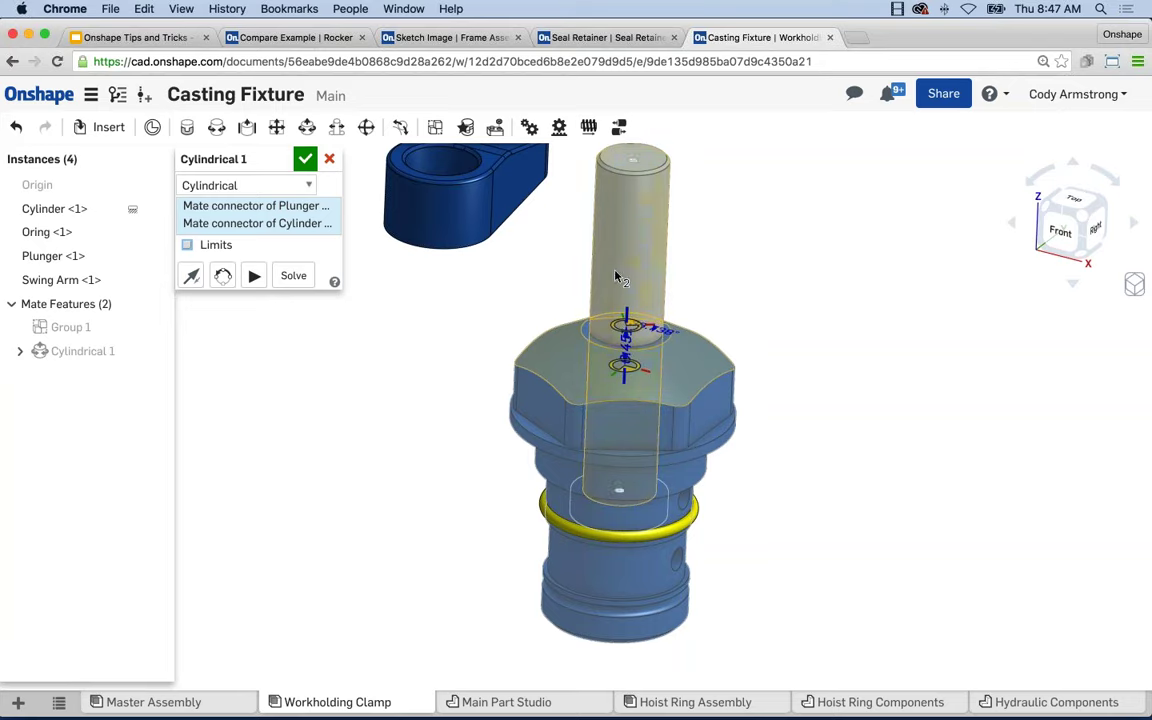
pyautogui.moveTo(625, 258); pyautogui.dragTo(277, 365)
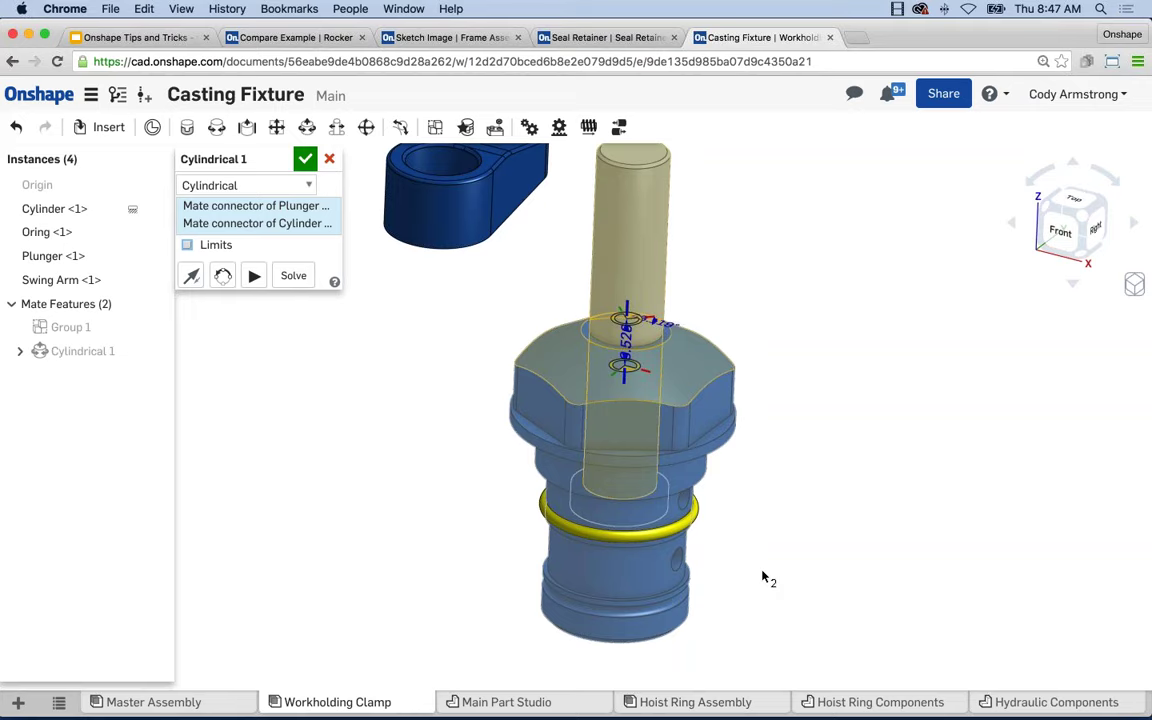
# Accept Cylindrical 1, test-drag the plunger, and select a face on the blue nut.
pyautogui.click(305, 159)
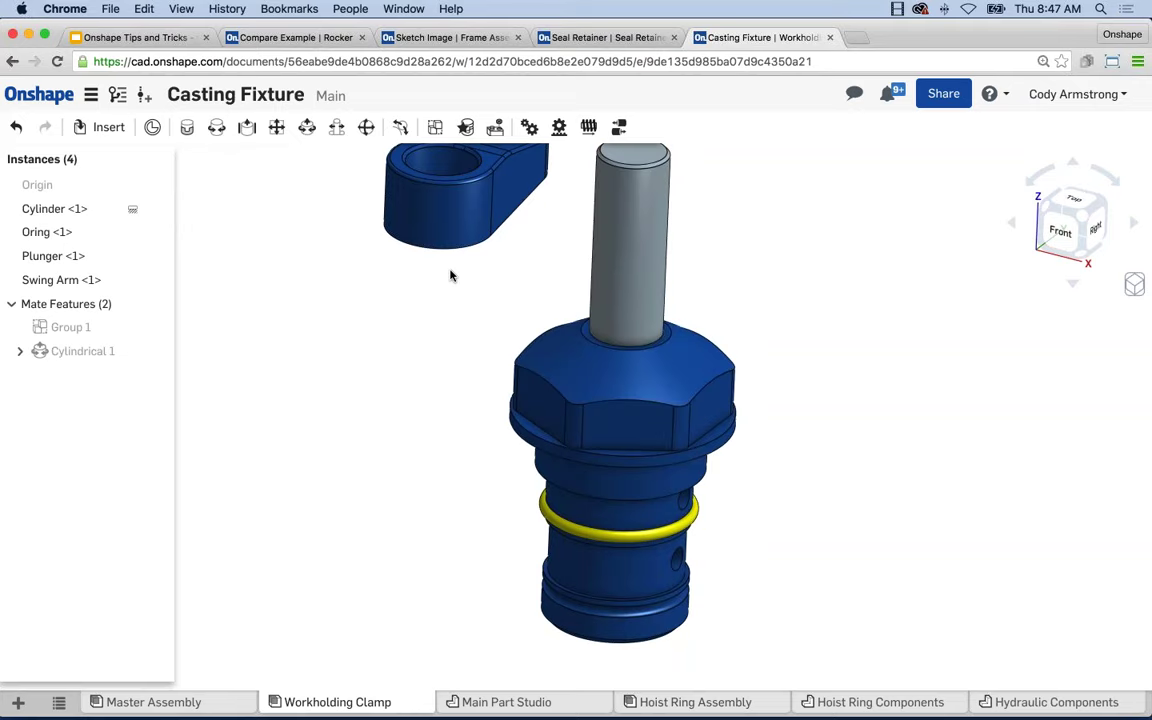
pyautogui.moveTo(488, 306); pyautogui.dragTo(474, 360, button='middle')
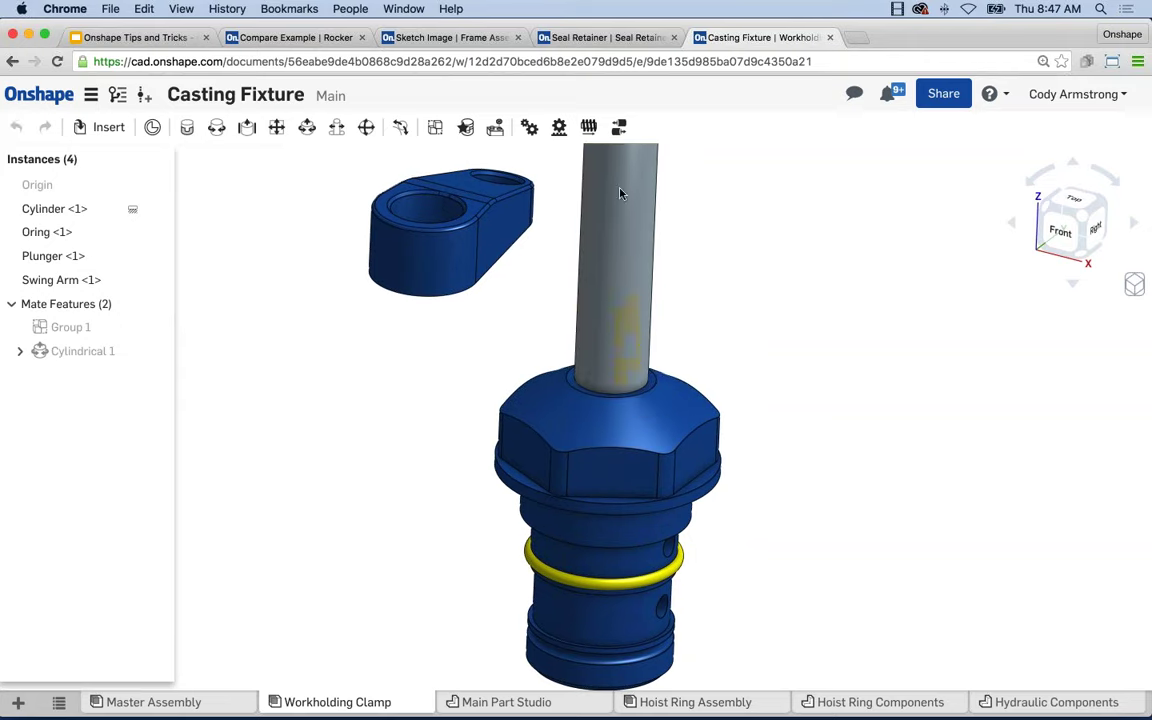
pyautogui.scroll(3, 634, 291)
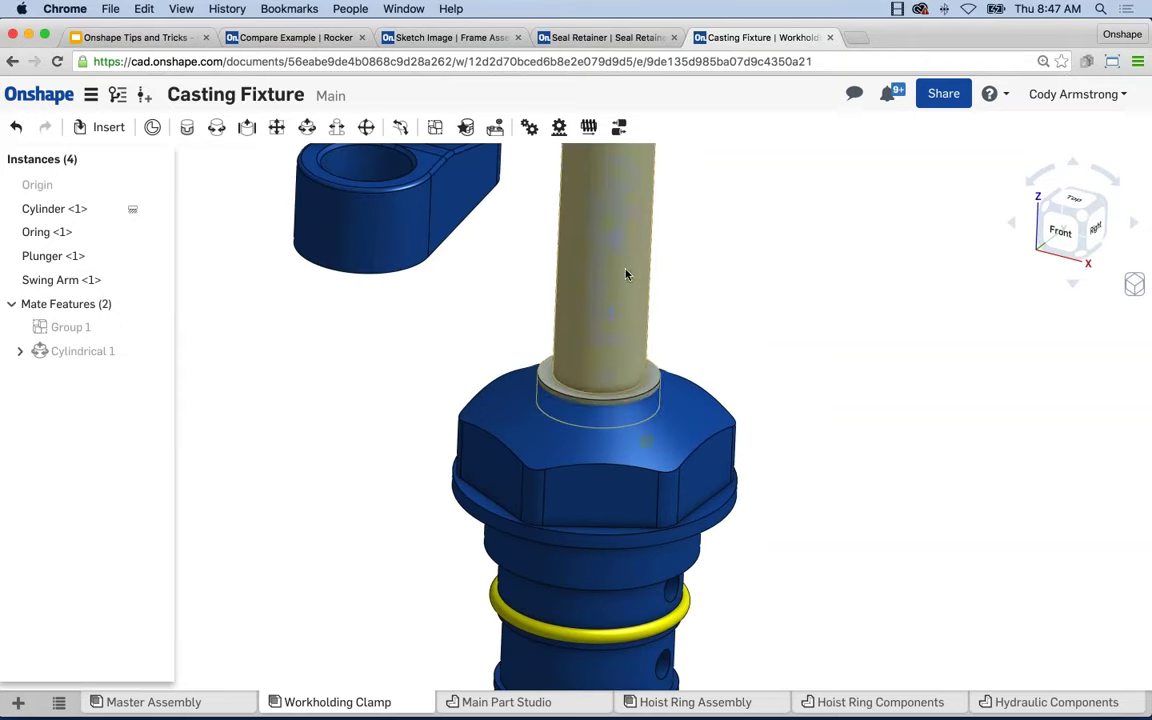
pyautogui.moveTo(625, 291)
pyautogui.mouseDown()
pyautogui.moveTo(619, 314)
pyautogui.moveTo(616, 304)
pyautogui.mouseUp()
pyautogui.scroll(-4, 510, 375)
pyautogui.scroll(-5, 530, 380)
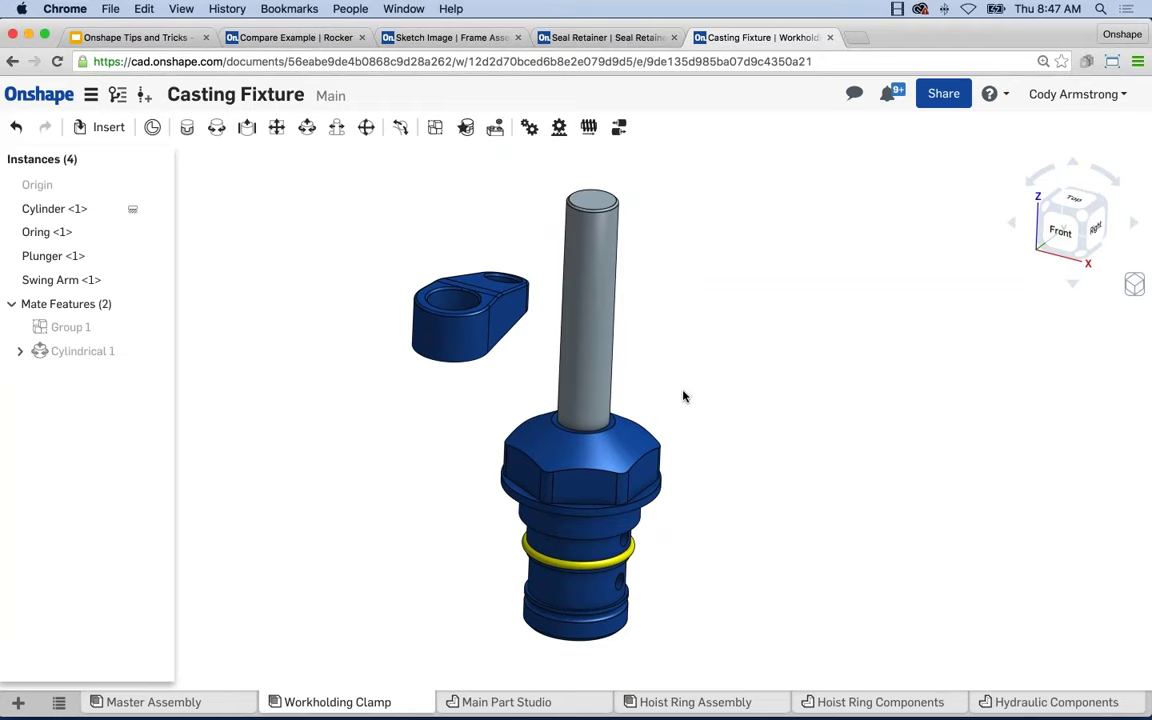
pyautogui.click(655, 470)
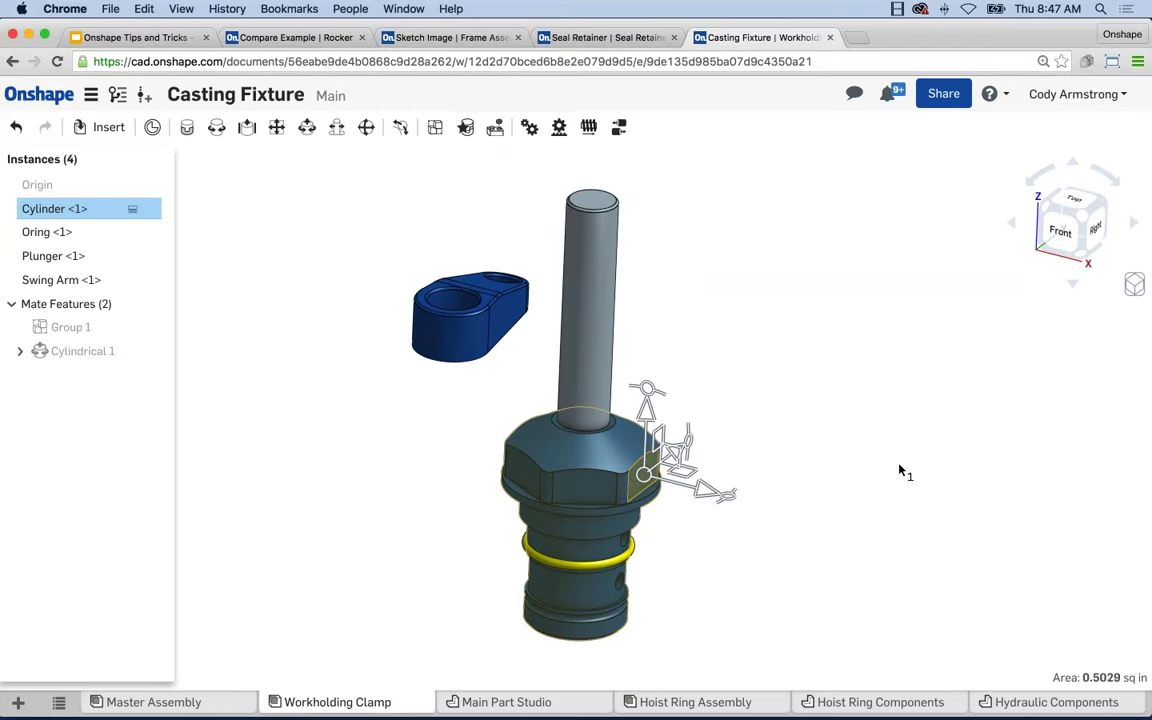
pyautogui.click(1134, 285)
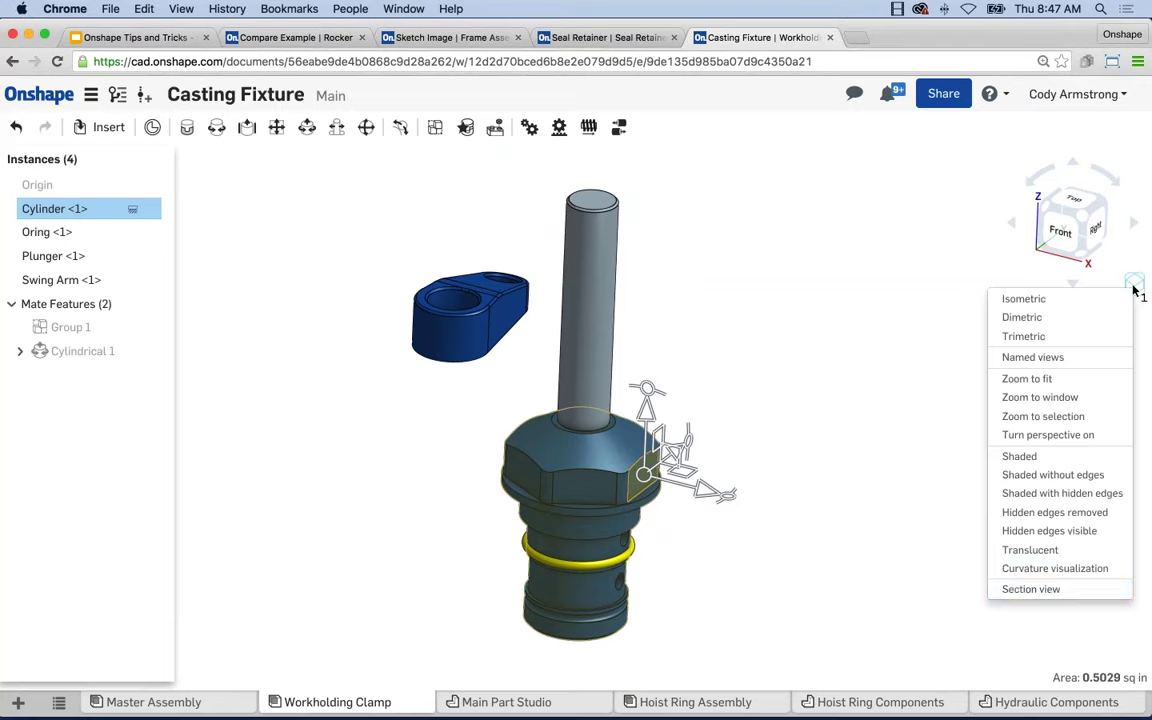
# Create a section view at the nut face and push the cut plane deeper into the assembly.
pyautogui.click(1047, 590)
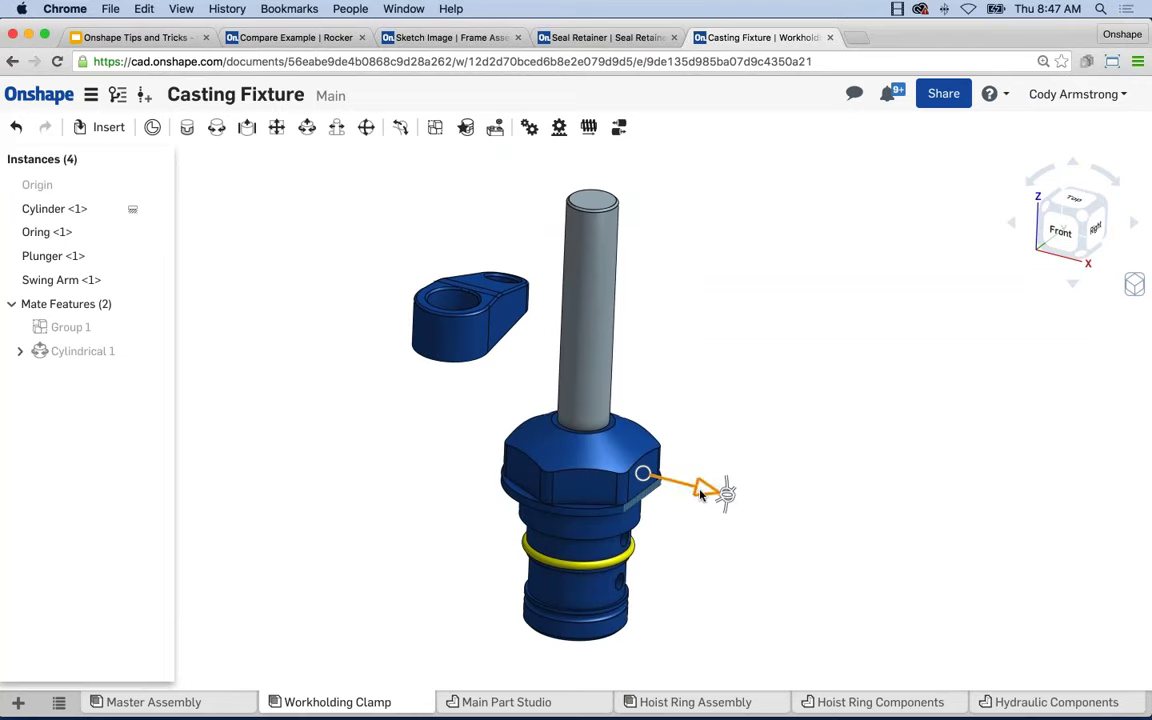
pyautogui.moveTo(683, 492); pyautogui.dragTo(616, 500)
pyautogui.moveTo(616, 500); pyautogui.dragTo(565, 462, button='right')
pyautogui.scroll(5, 578, 458)
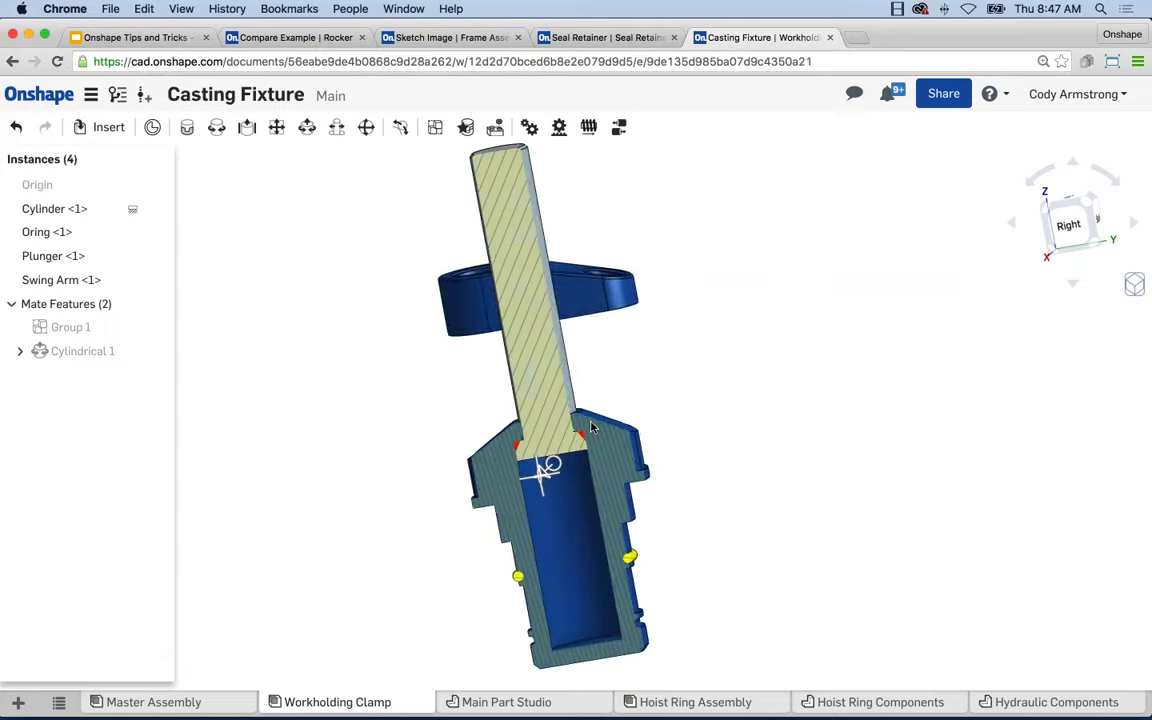
pyautogui.scroll(2, 578, 458)
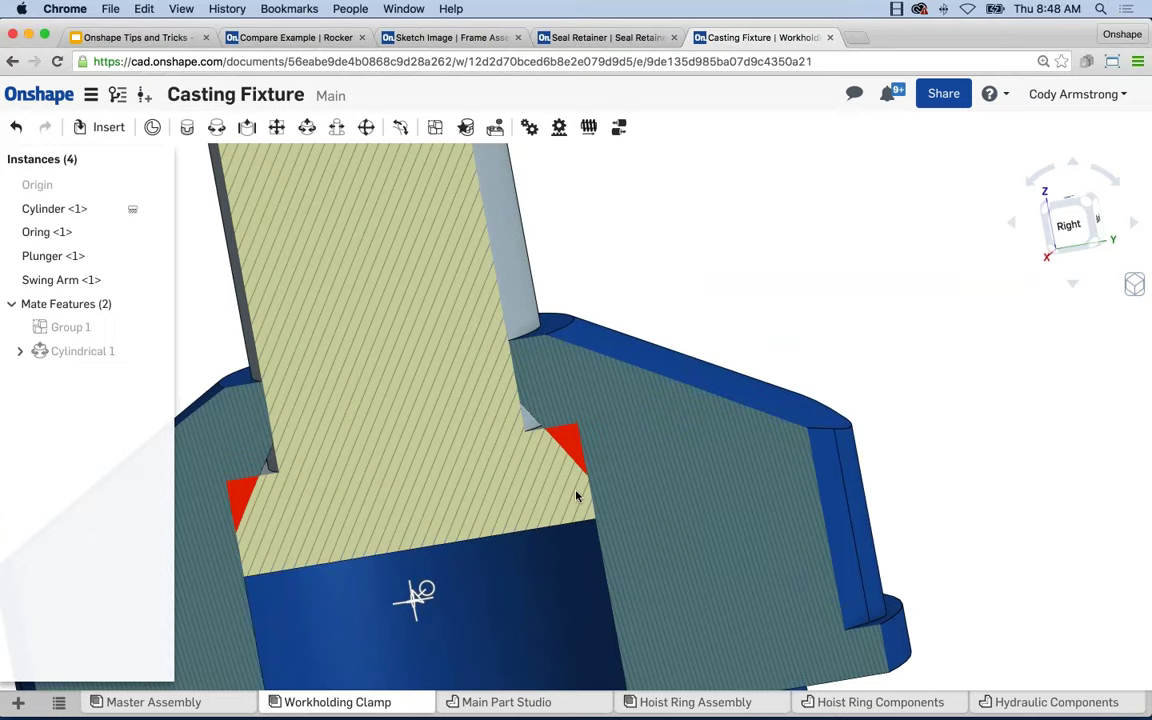
pyautogui.scroll(-3, 577, 510)
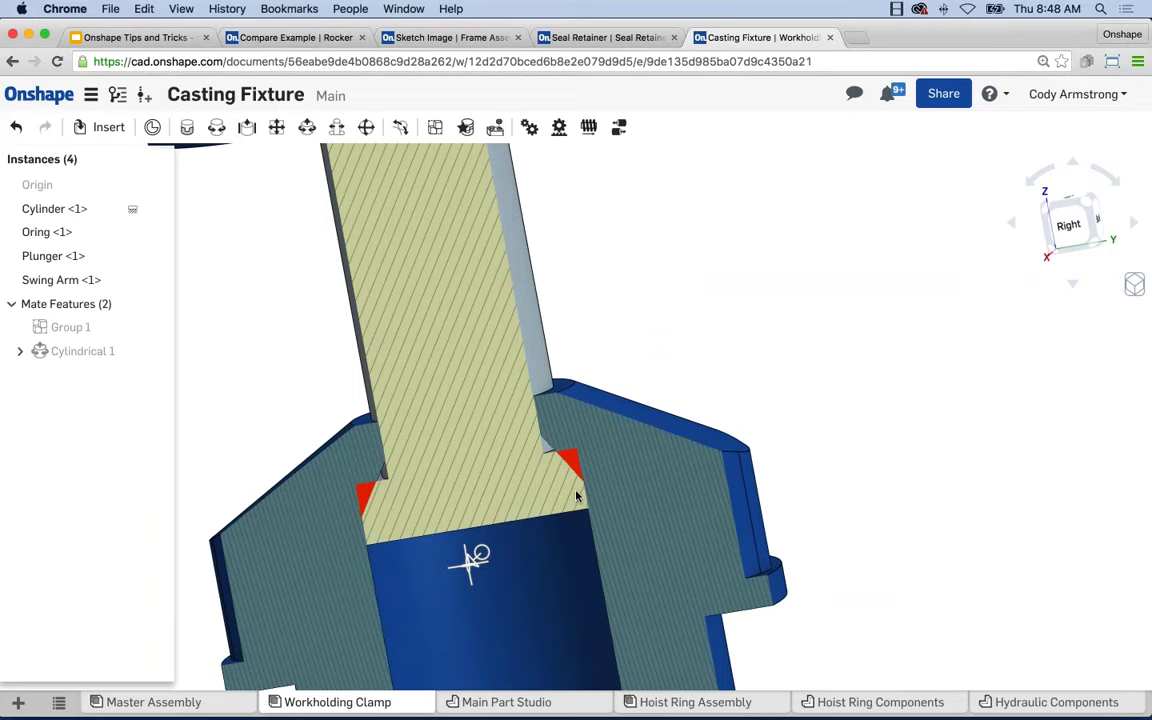
pyautogui.scroll(-2, 699, 321)
# Orbit the sectioned assembly to inspect the plunger sliding inside the housing.
pyautogui.moveTo(628, 337); pyautogui.dragTo(465, 329, button='right')
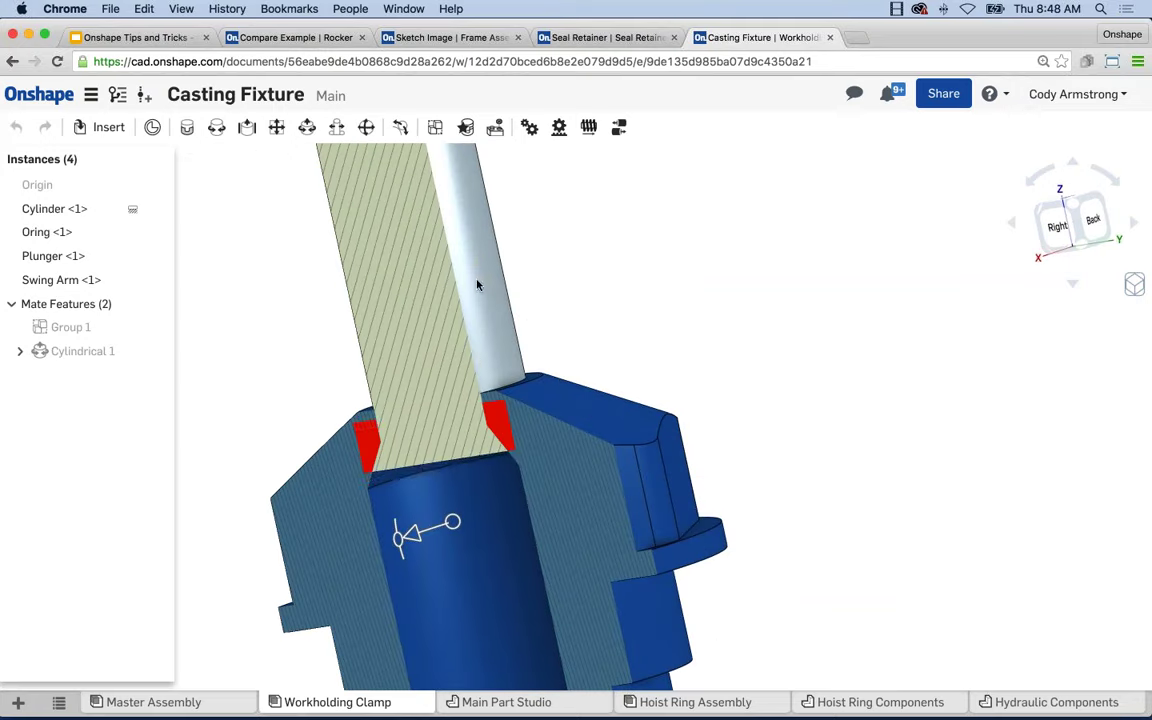
pyautogui.moveTo(477, 286)
pyautogui.mouseDown()
pyautogui.moveTo(462, 427)
pyautogui.moveTo(452, 285)
pyautogui.moveTo(440, 401)
pyautogui.moveTo(422, 333)
pyautogui.moveTo(424, 404)
pyautogui.moveTo(539, 411)
pyautogui.moveTo(590, 287)
pyautogui.moveTo(576, 329)
pyautogui.moveTo(553, 309)
pyautogui.moveTo(527, 200)
pyautogui.moveTo(540, 260)
pyautogui.moveTo(527, 237)
pyautogui.moveTo(530, 265)
pyautogui.moveTo(488, 291)
pyautogui.mouseUp()
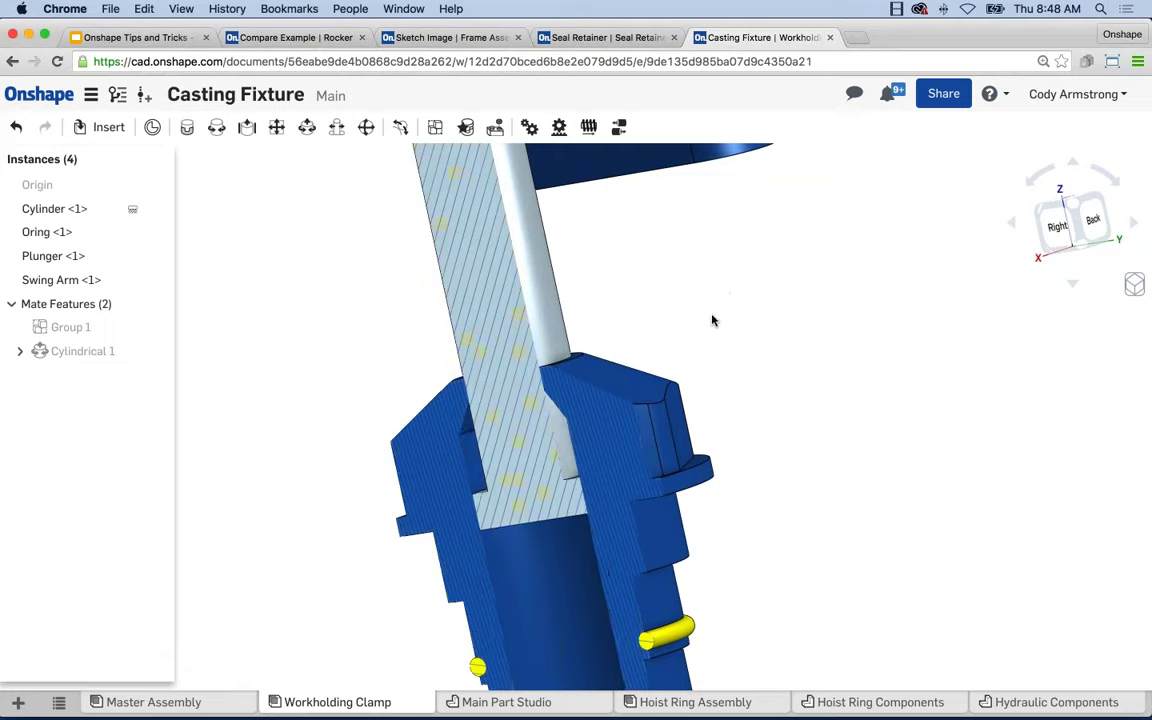
pyautogui.scroll(-8, 712, 320)
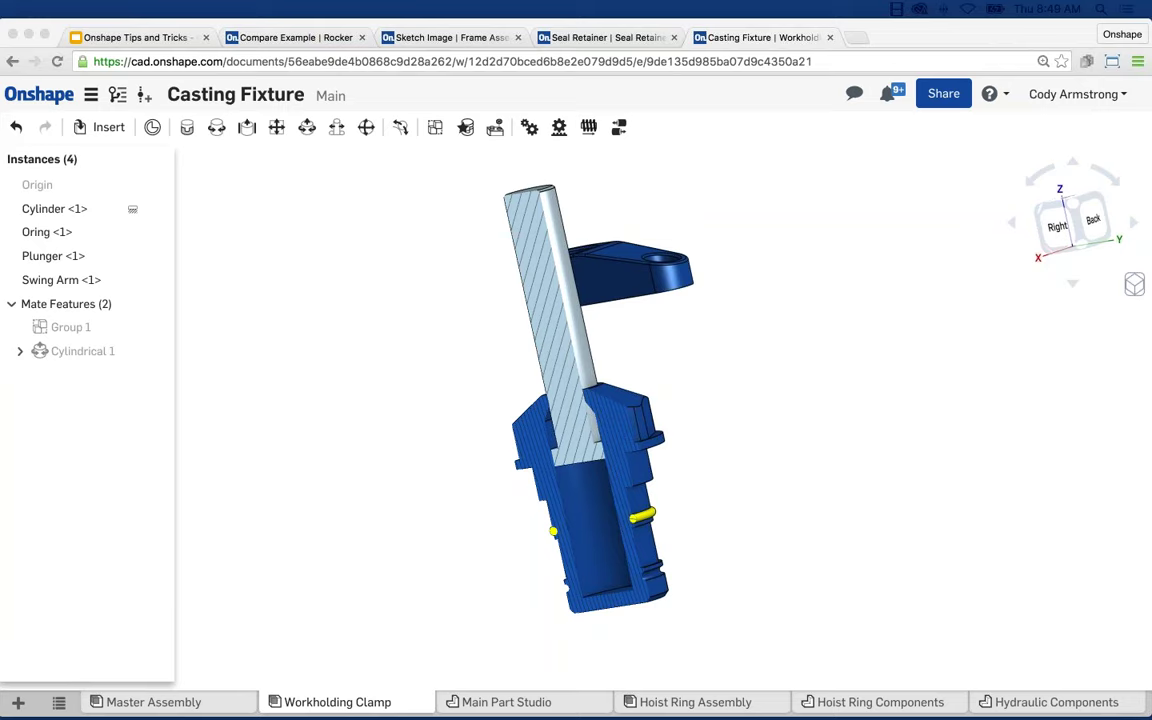
pyautogui.moveTo(740, 311)
pyautogui.mouseDown(button='right')
pyautogui.moveTo(738, 362)
pyautogui.moveTo(740, 351)
pyautogui.mouseUp(button='right')
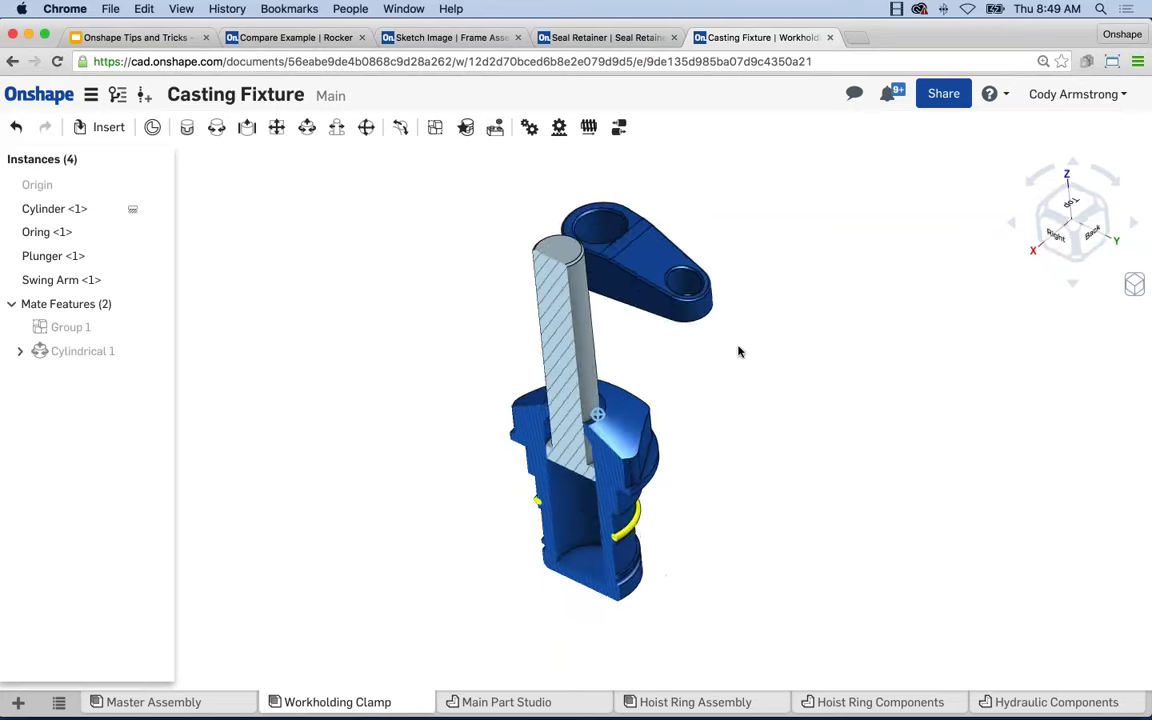
pyautogui.moveTo(753, 483); pyautogui.dragTo(782, 401, button='right')
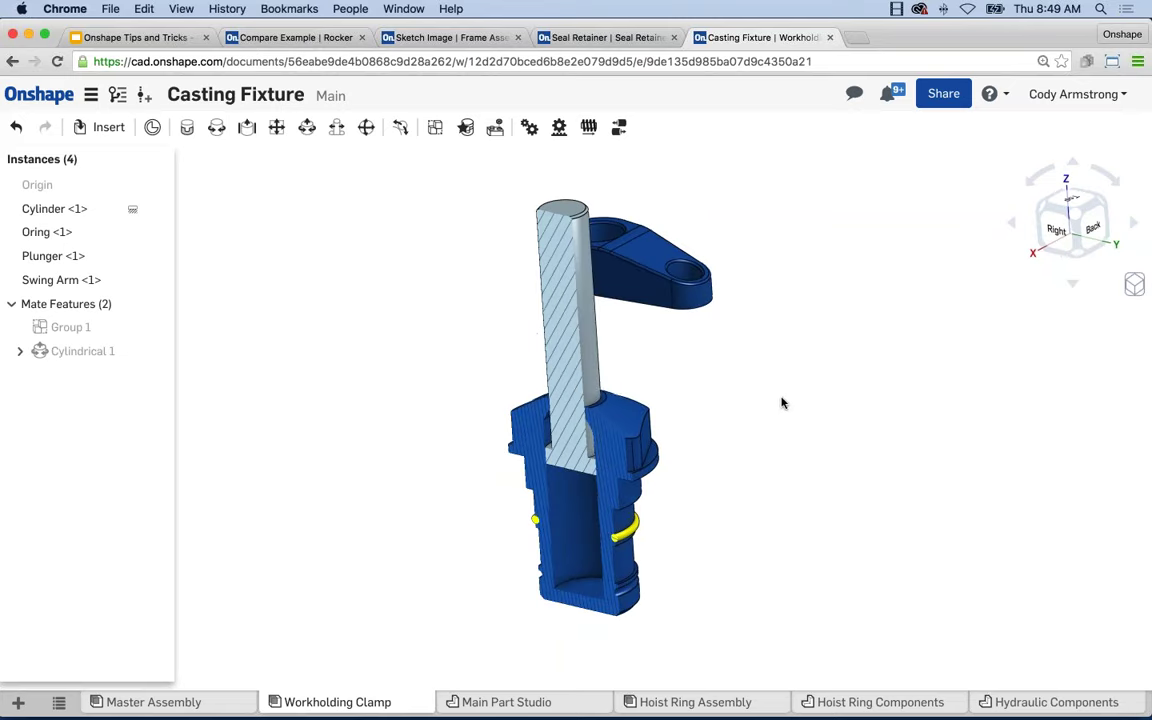
pyautogui.click(1135, 285)
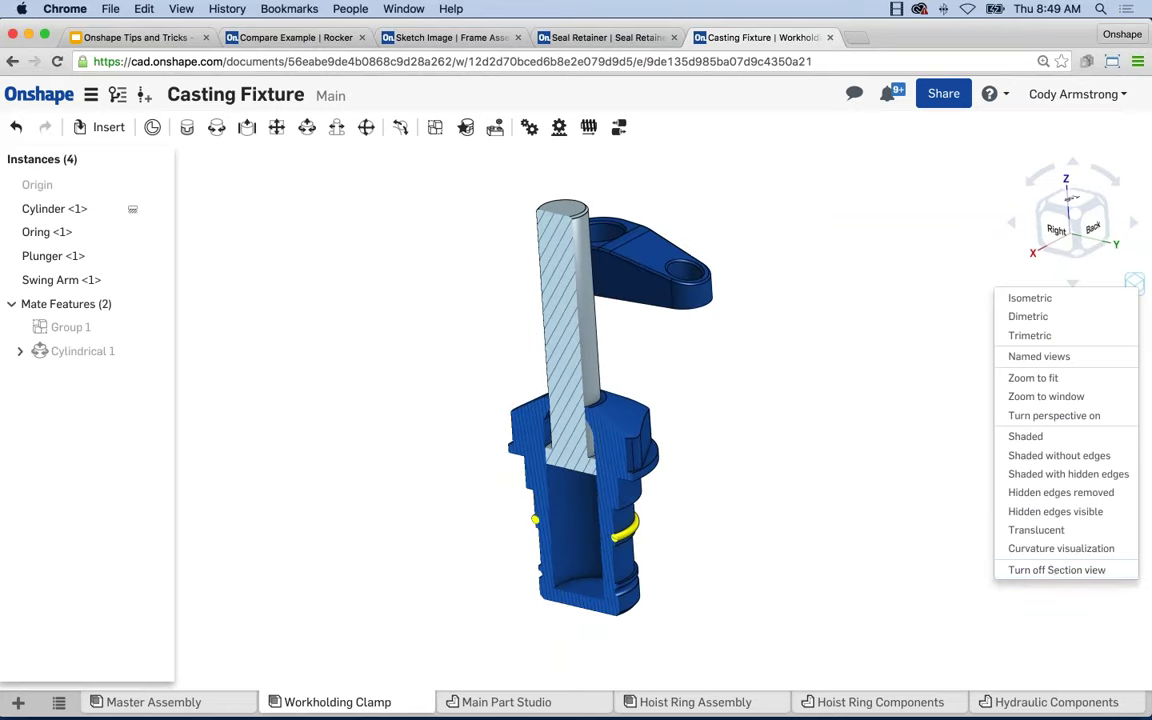
# Turn off the section view and paste a second Oring instance beside the assembly.
pyautogui.click(1054, 568)
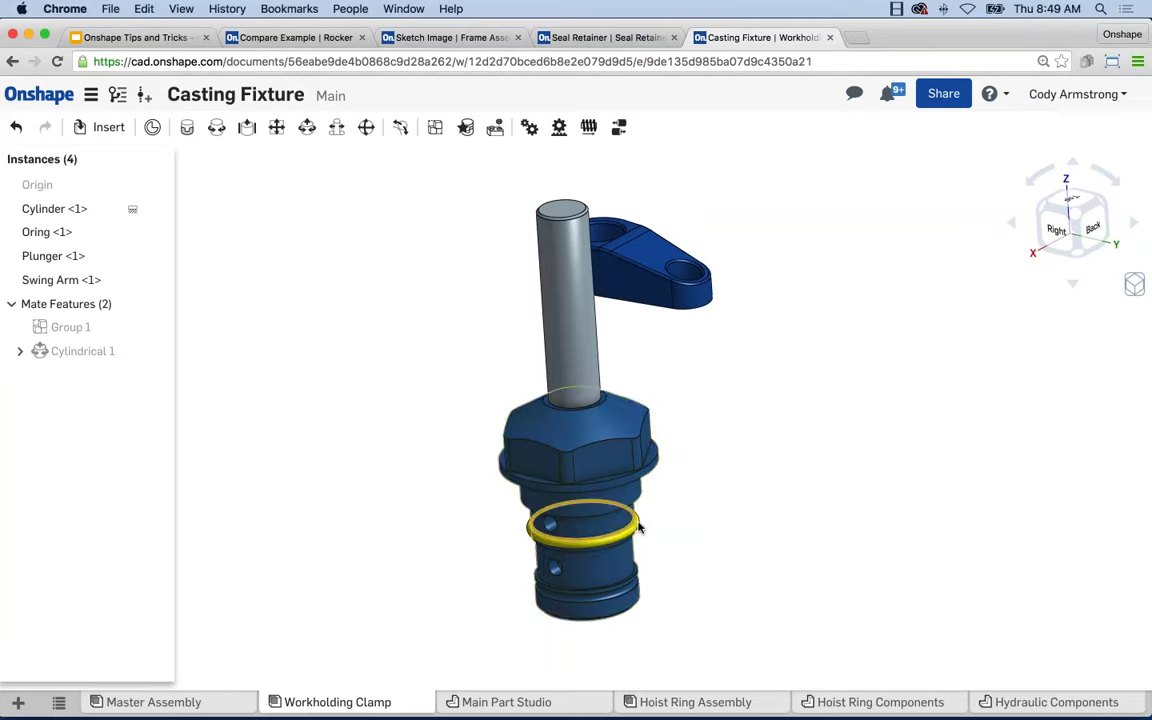
pyautogui.click(583, 537)
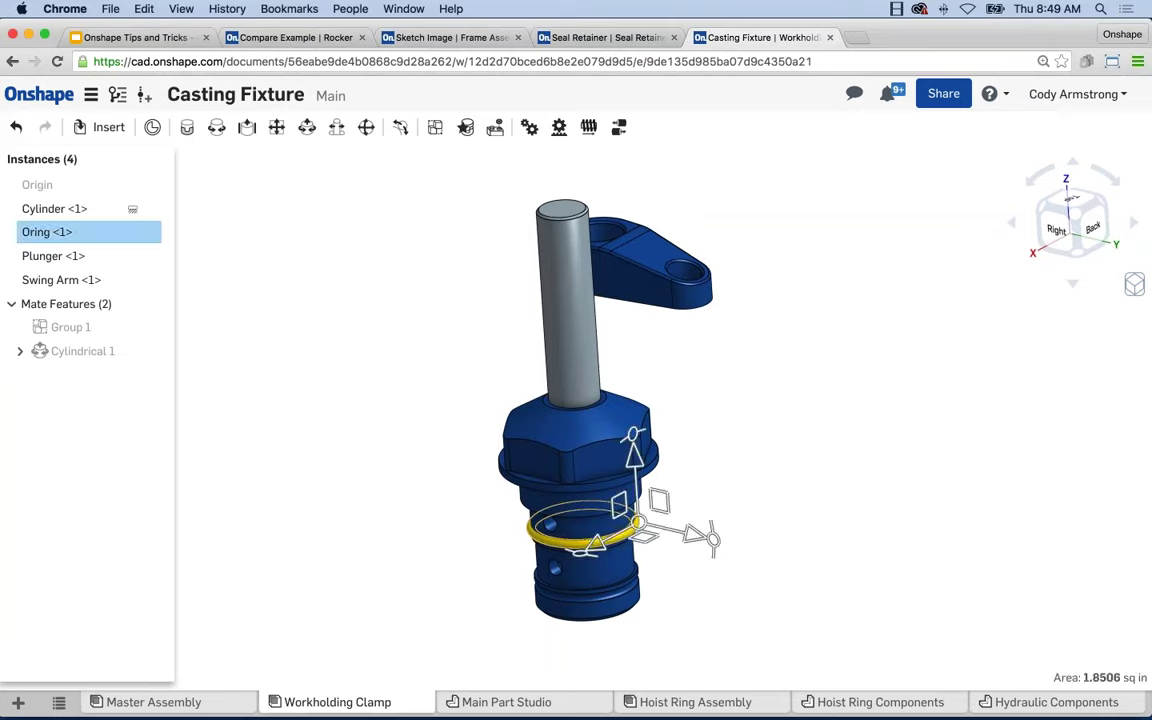
pyautogui.click(797, 483)
pyautogui.hotkey('ctrl', 'v')
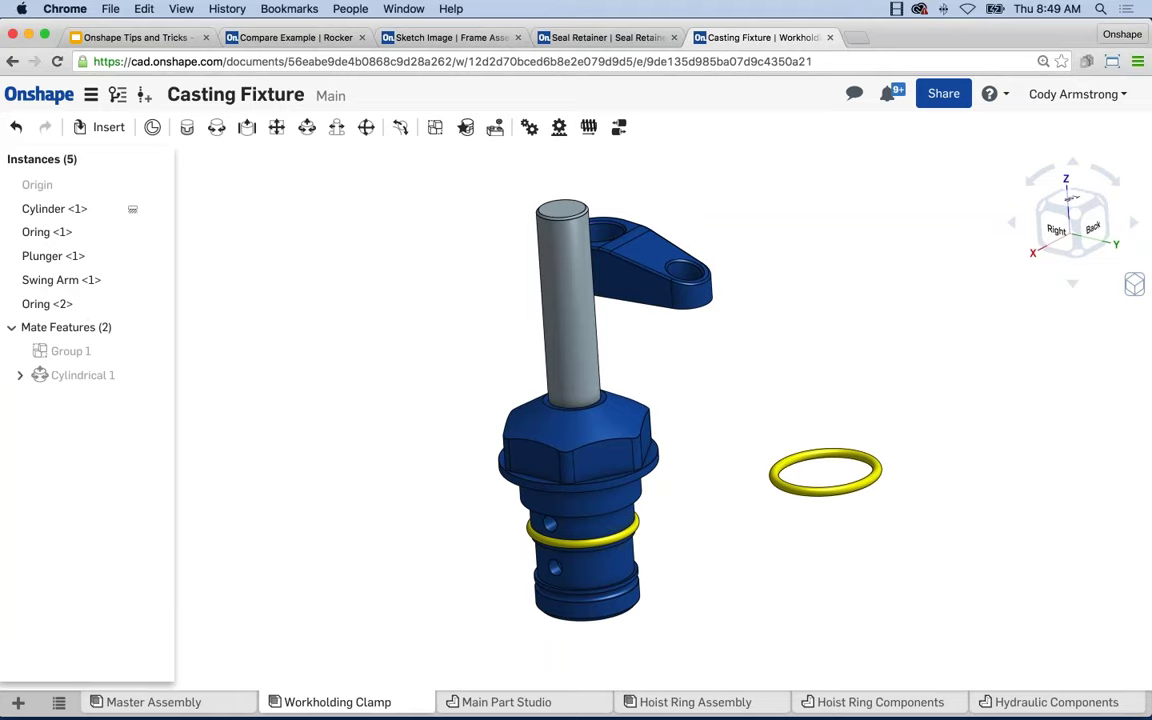
pyautogui.click(637, 530)
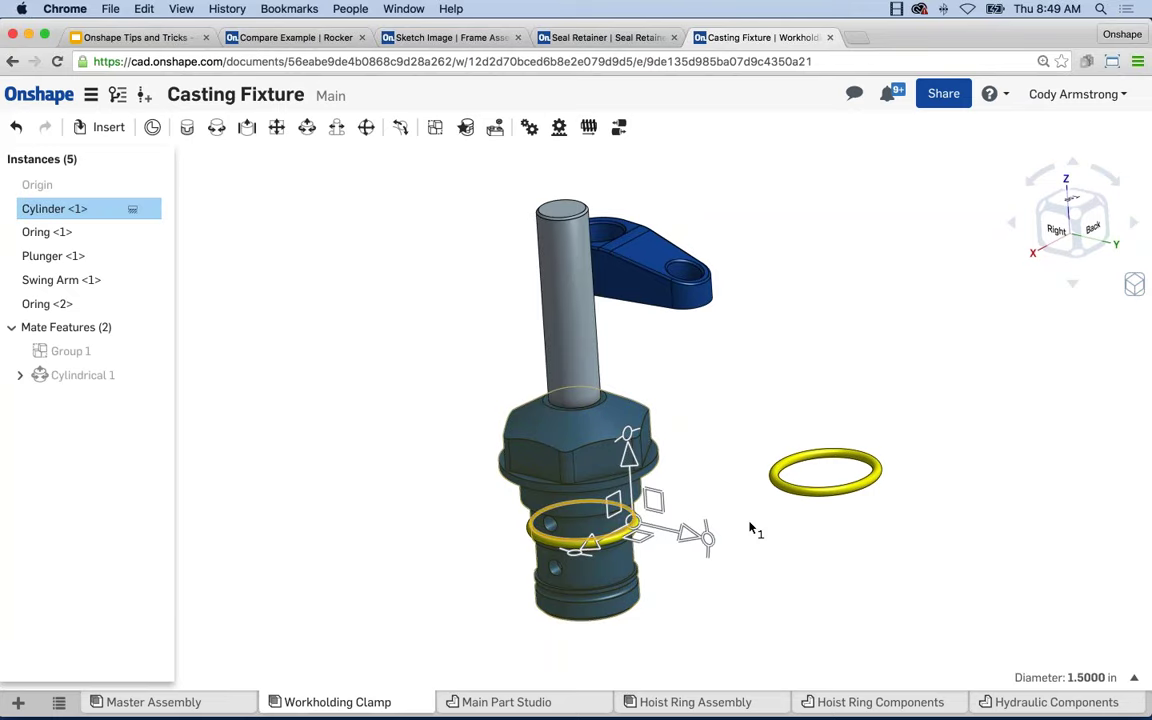
pyautogui.click(820, 357)
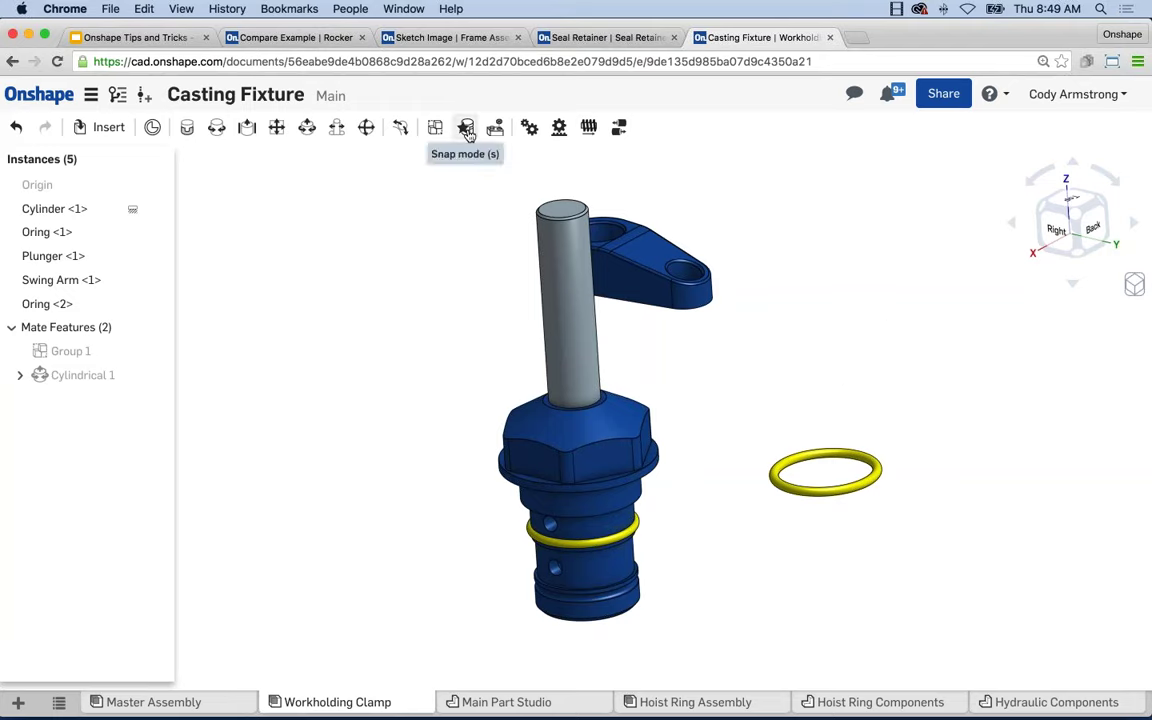
# Drag the cylinder down into the plunger and frame the whole swing arm.
pyautogui.moveTo(562, 271); pyautogui.dragTo(684, 380)
pyautogui.moveTo(684, 380); pyautogui.dragTo(655, 383, button='middle')
pyautogui.scroll(-5, 656, 382)
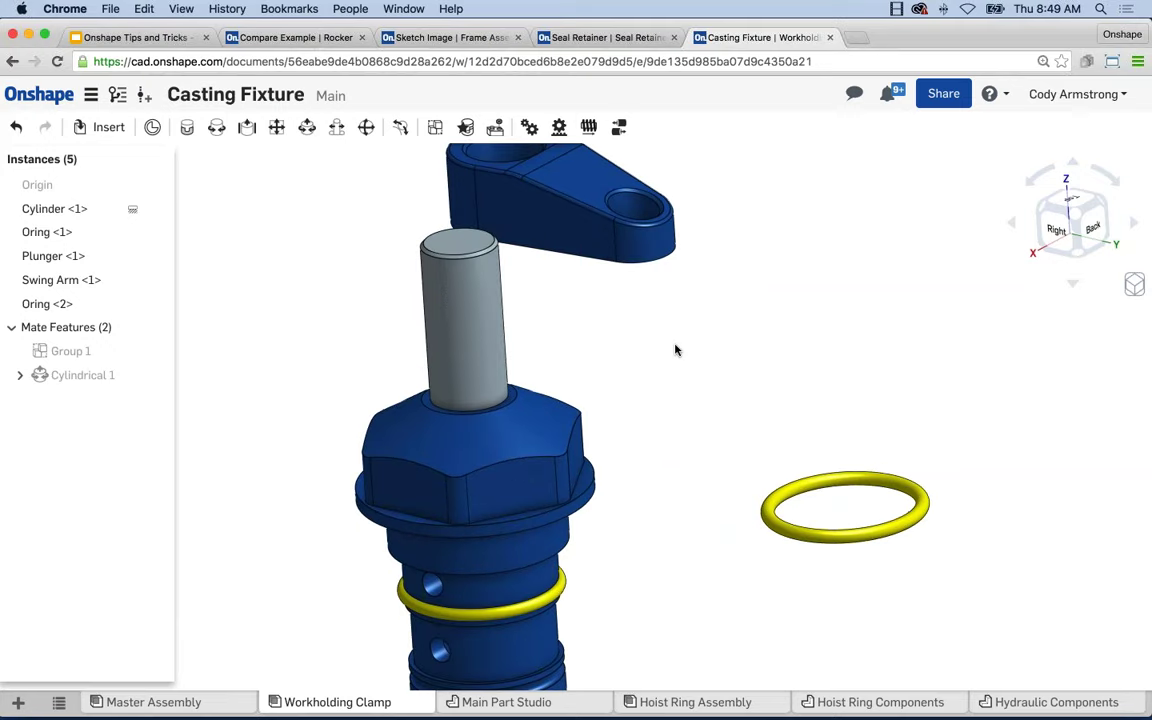
pyautogui.scroll(3, 680, 340)
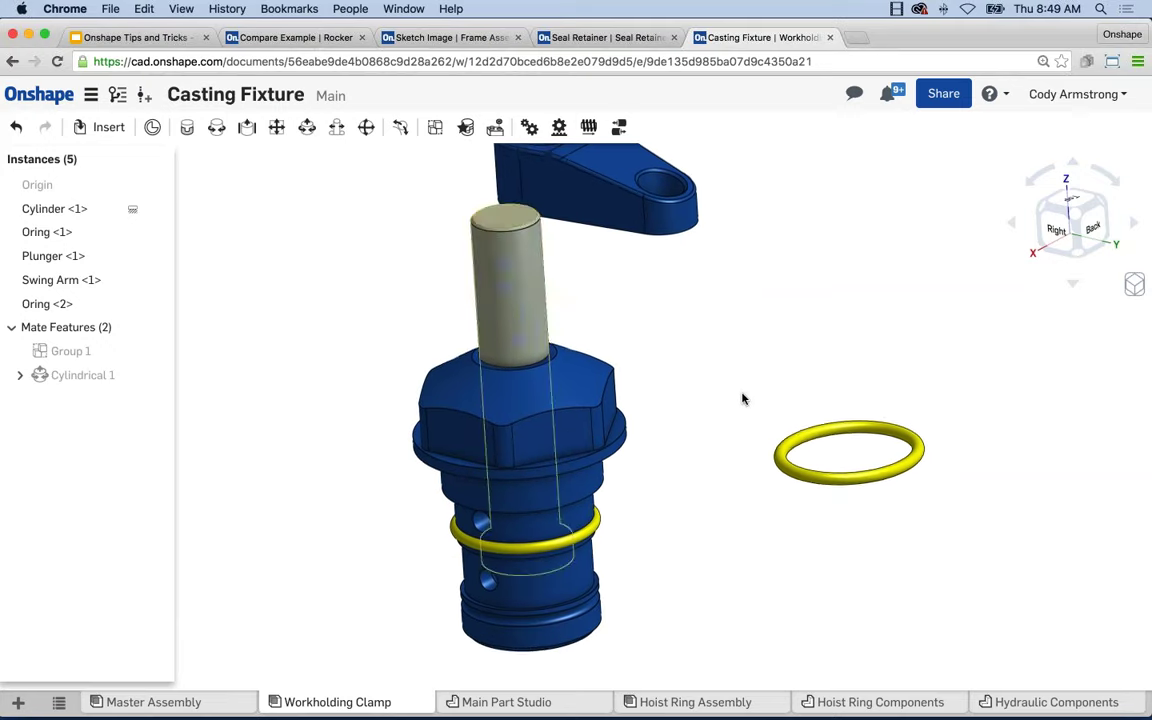
pyautogui.moveTo(743, 398); pyautogui.dragTo(743, 440, button='middle')
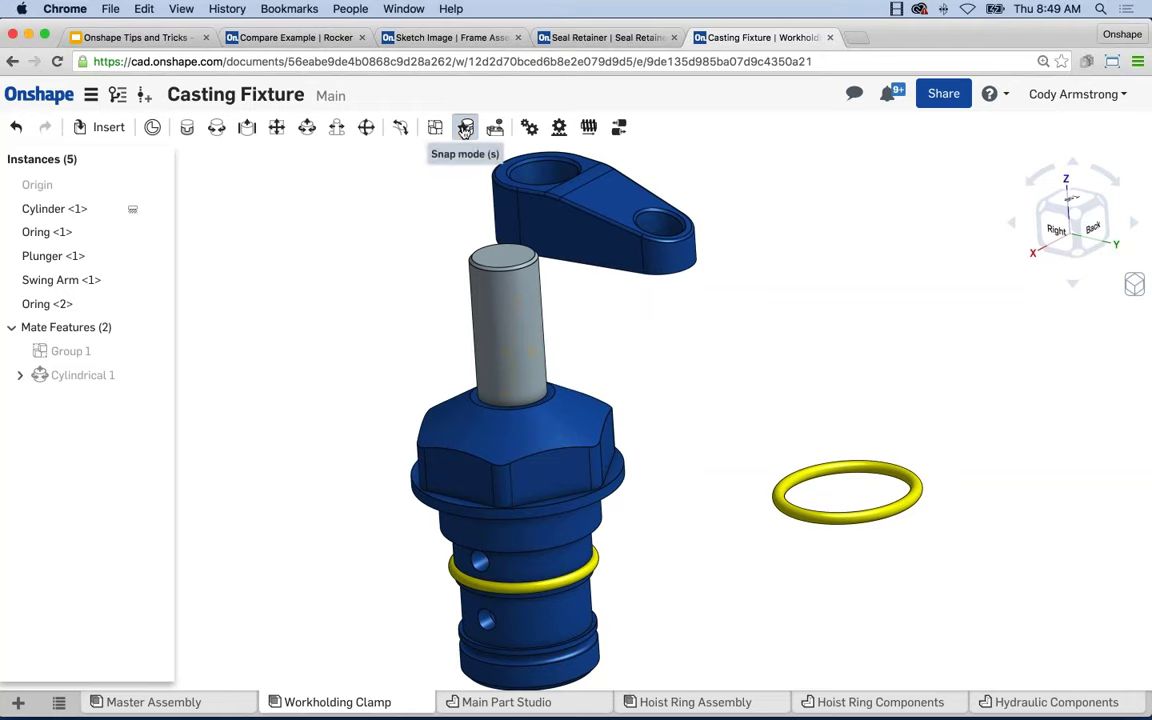
# With Snap mode on, fasten the loose O-ring into the cylinder's lower groove.
pyautogui.click(465, 128)
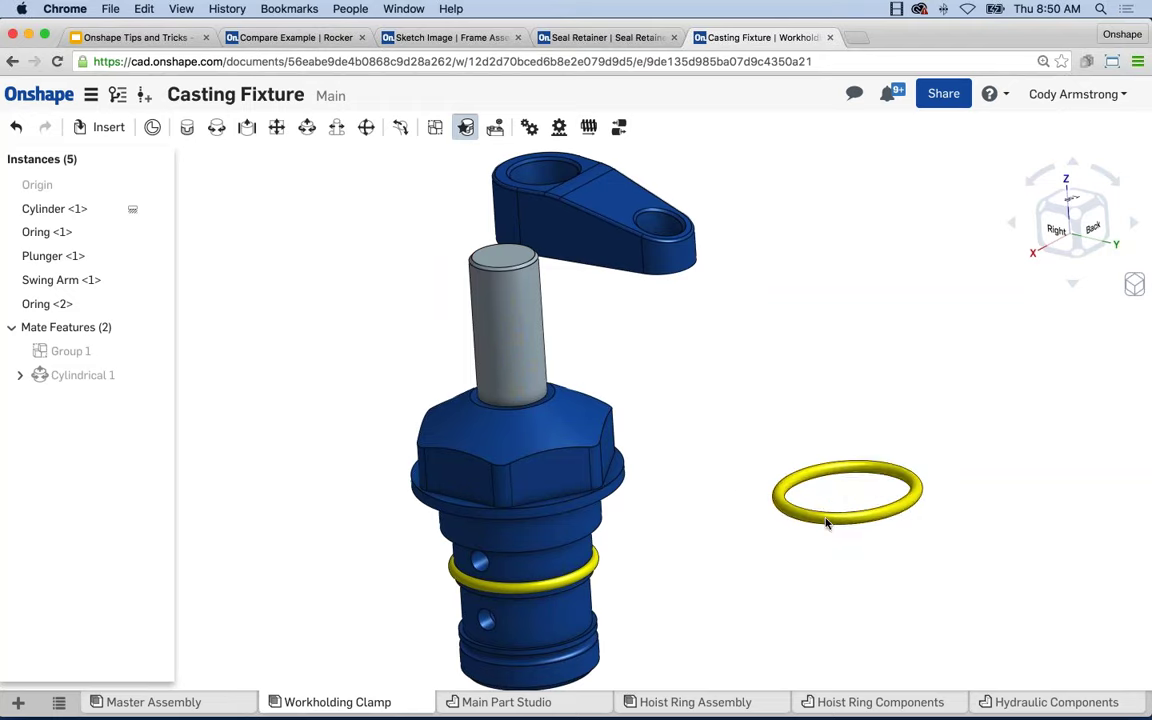
pyautogui.click(784, 538)
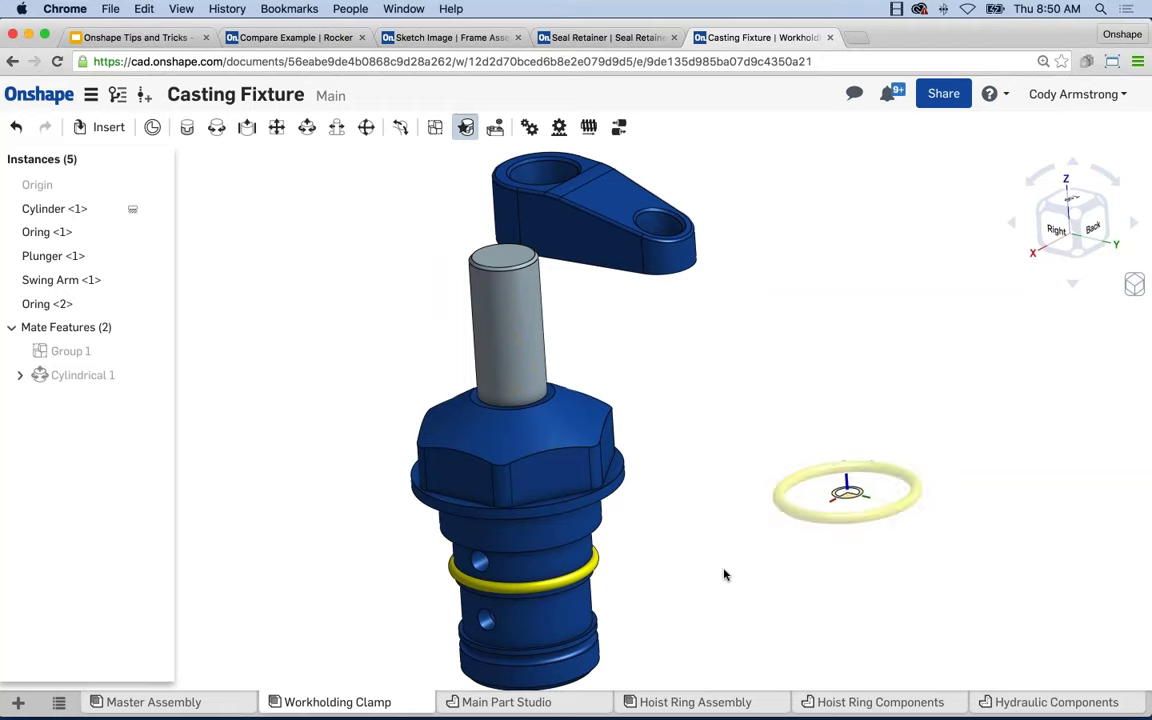
pyautogui.click(521, 664)
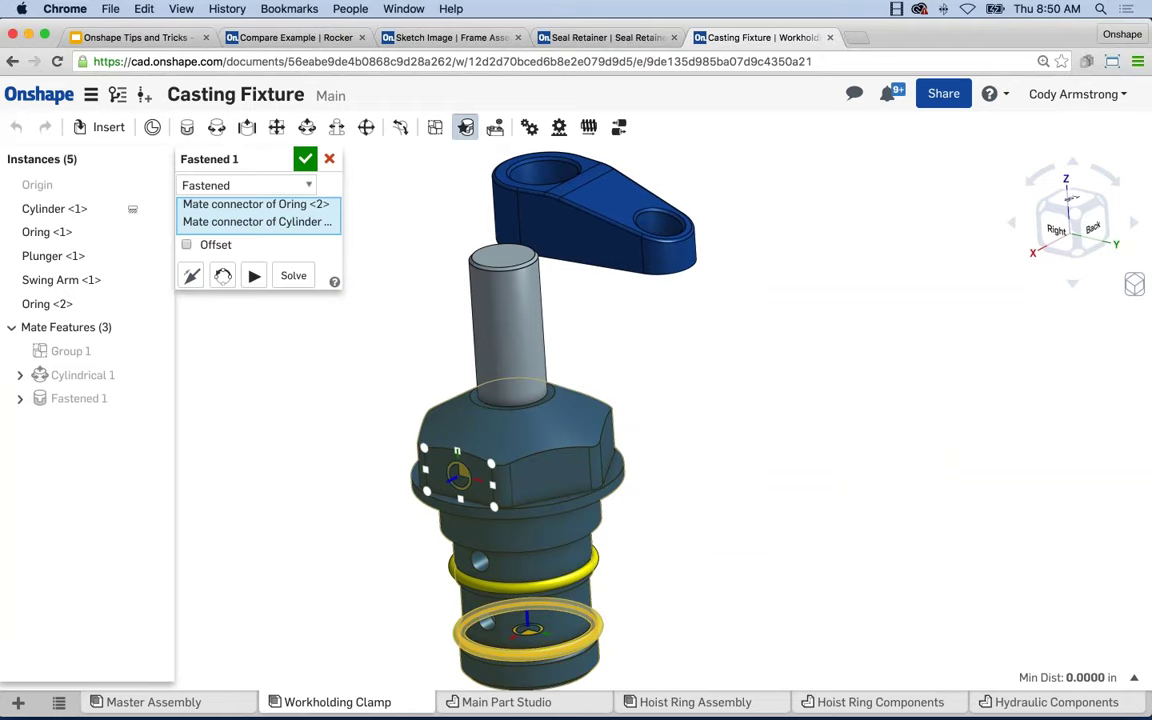
# Discard the O-ring's fastened mate.
pyautogui.click(300, 185)
pyautogui.click(329, 158)
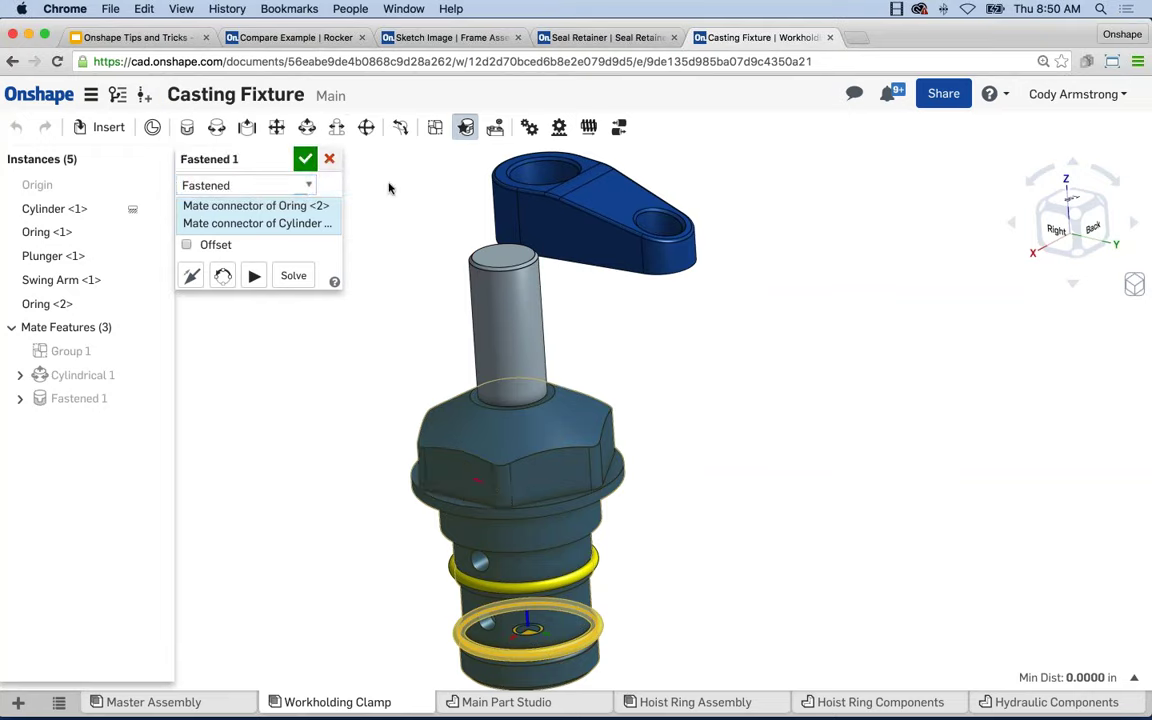
pyautogui.click(329, 158)
# Snap the swing arm's hole onto the plunger top and accept Fastened 1.
pyautogui.moveTo(421, 206); pyautogui.dragTo(454, 253, button='middle')
pyautogui.scroll(2, 454, 253)
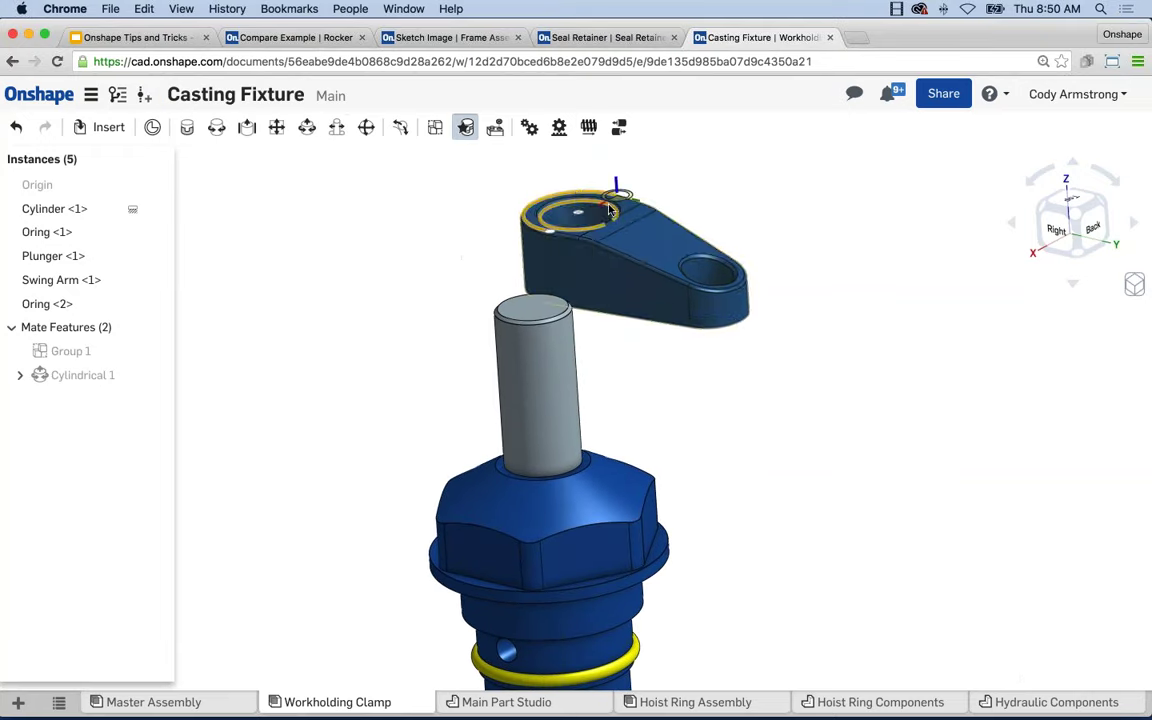
pyautogui.keyDown('alt'); pyautogui.moveTo(579, 214); pyautogui.dragTo(532, 305); pyautogui.keyUp('alt')
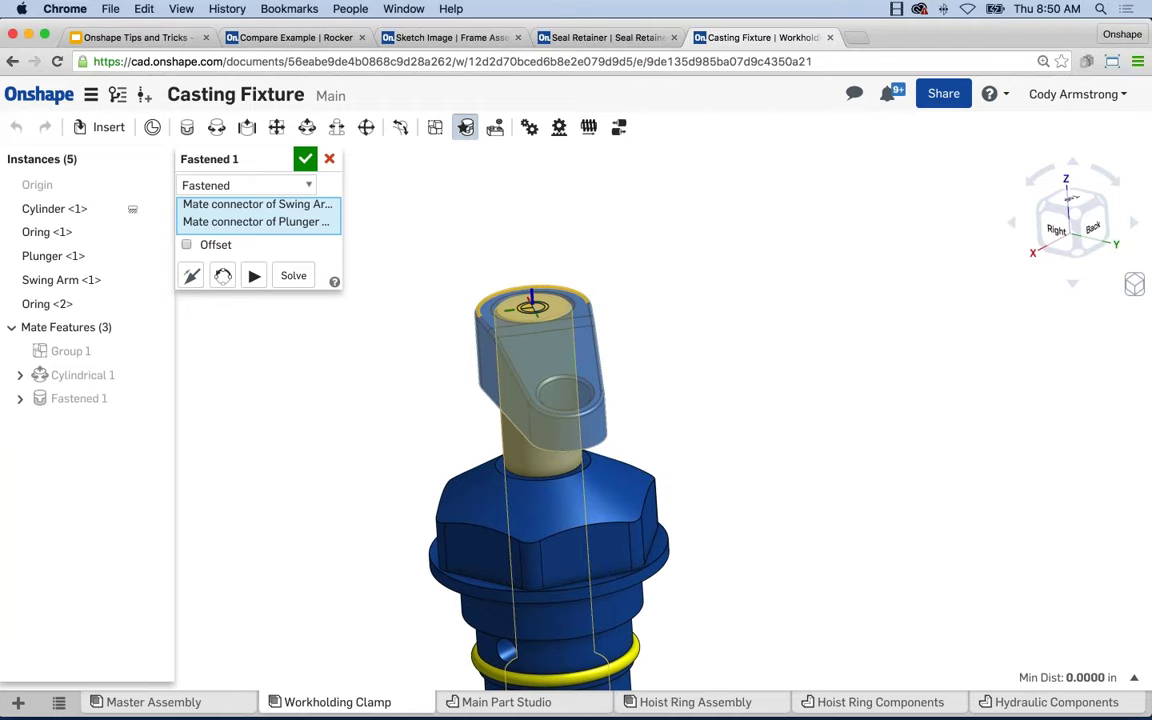
pyautogui.click(305, 158)
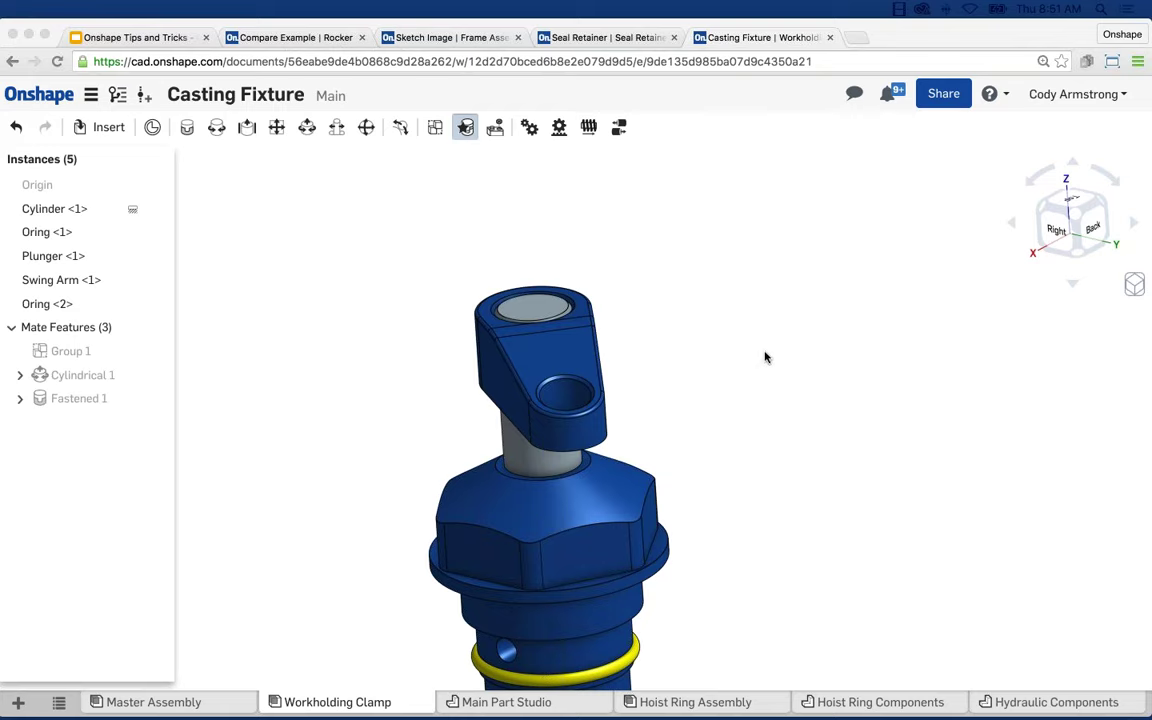
# View the whole clamp and open Casting Fixture's share settings.
pyautogui.moveTo(746, 337); pyautogui.dragTo(731, 321, button='right')
pyautogui.scroll(5, 770, 314)
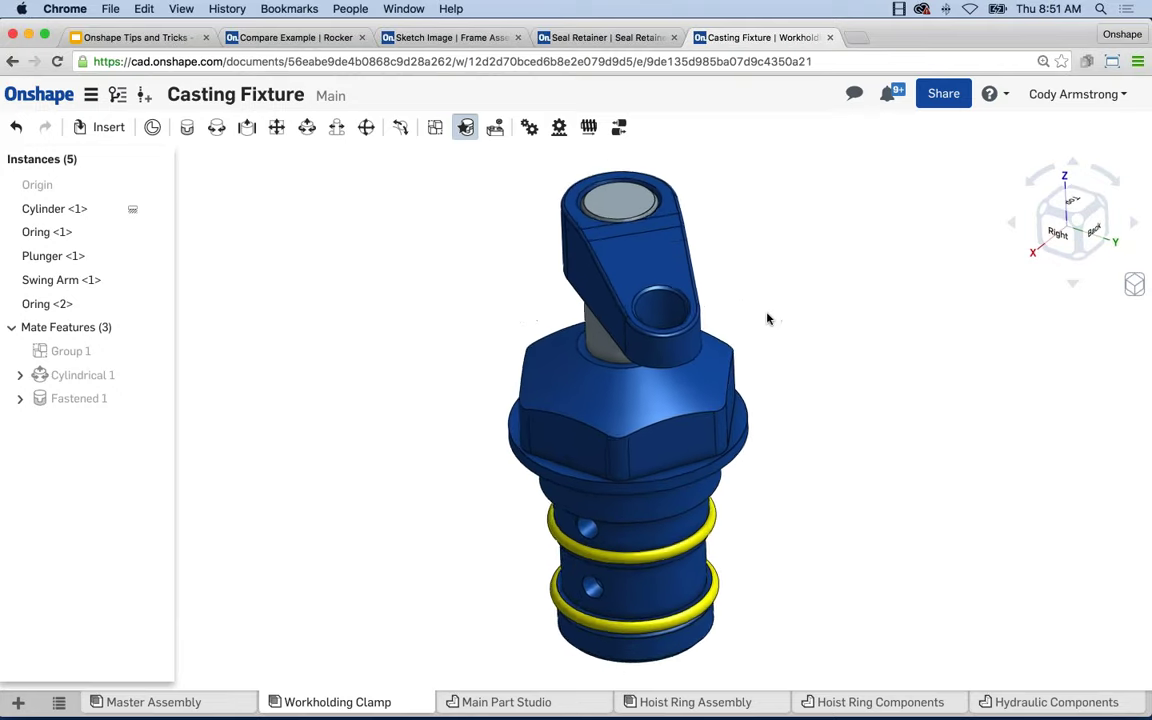
pyautogui.scroll(-1, 771, 311)
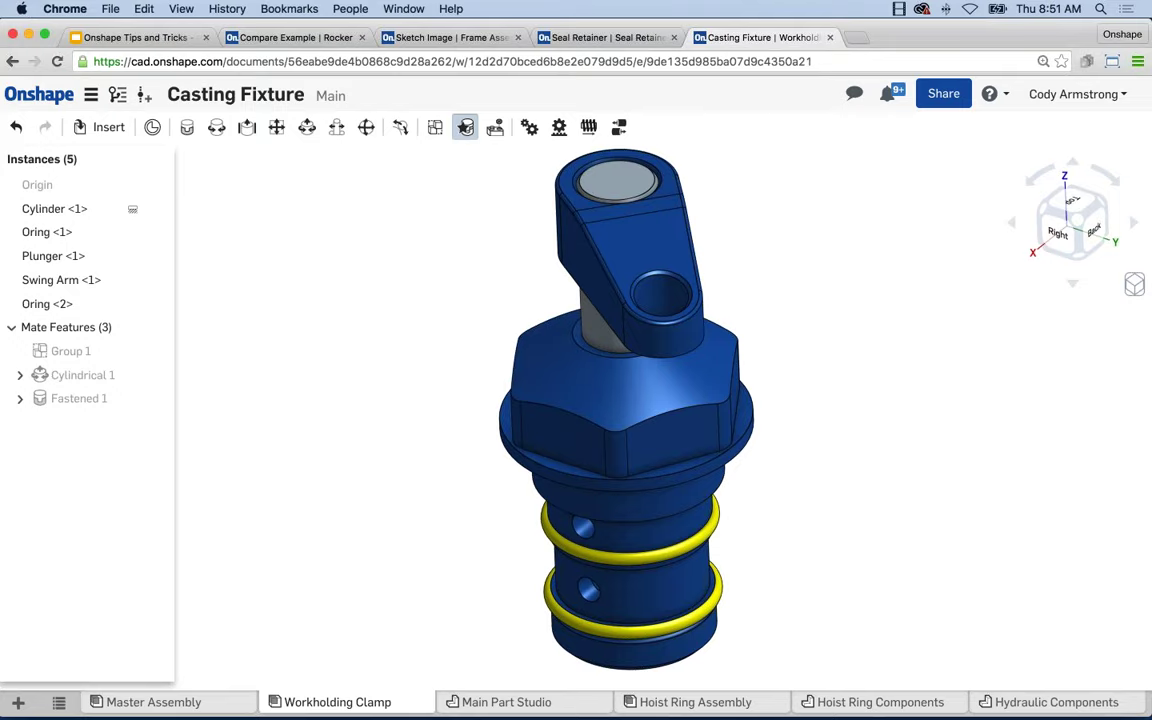
pyautogui.click(943, 93)
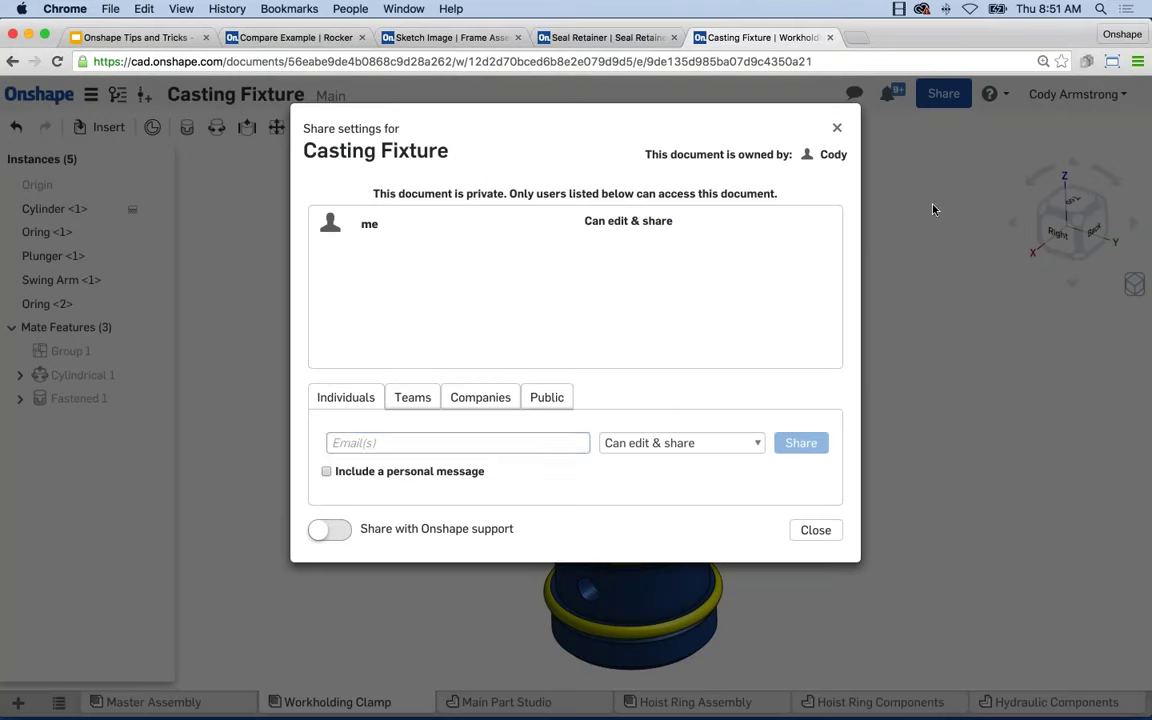
# Share the document with a collaborator's e-mail address at Can edit & share.
pyautogui.click(473, 441)
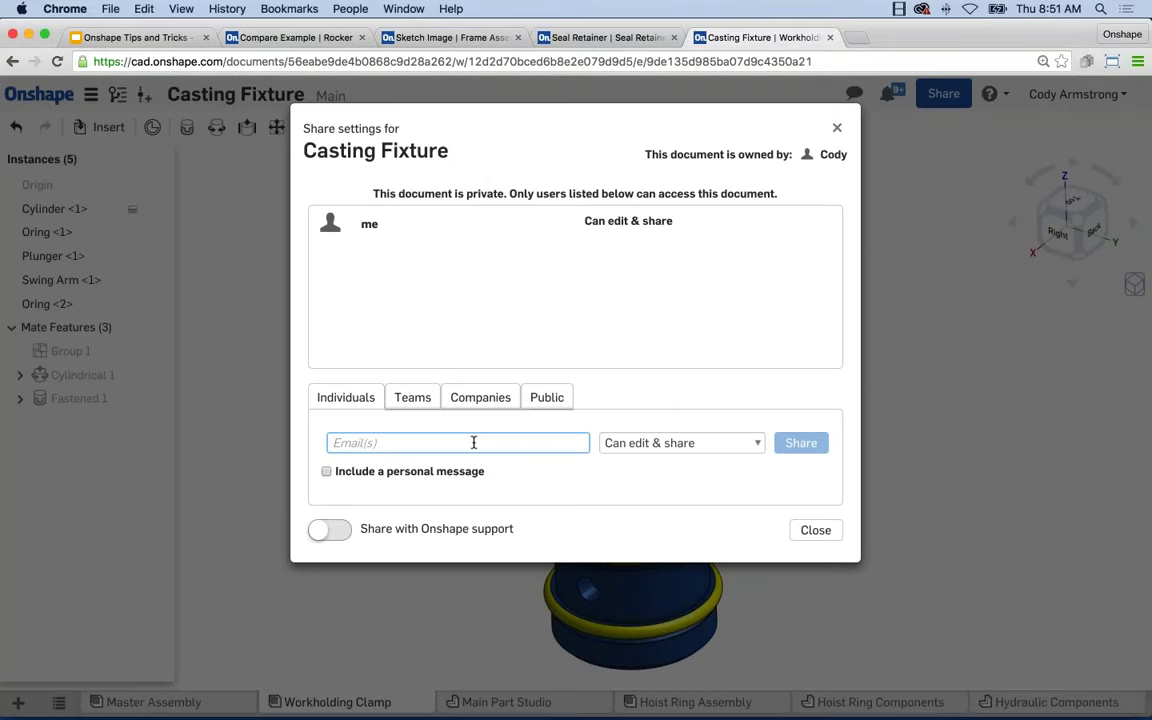
pyautogui.write('c')
pyautogui.press('BackSpace')
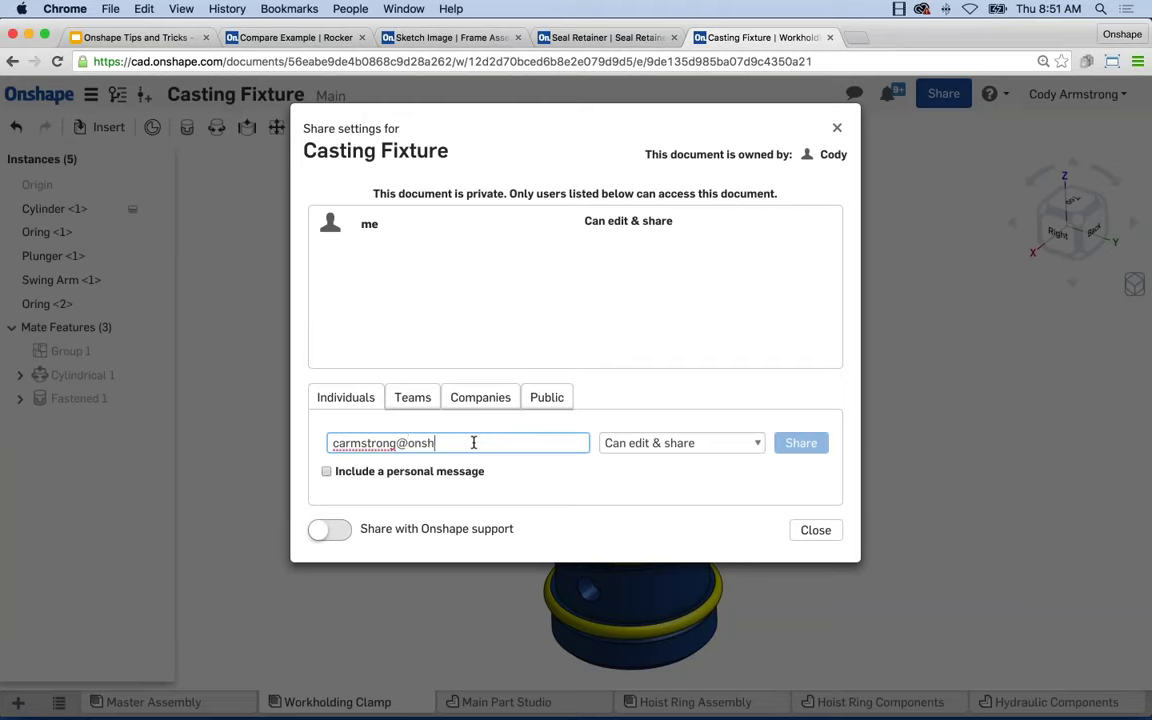
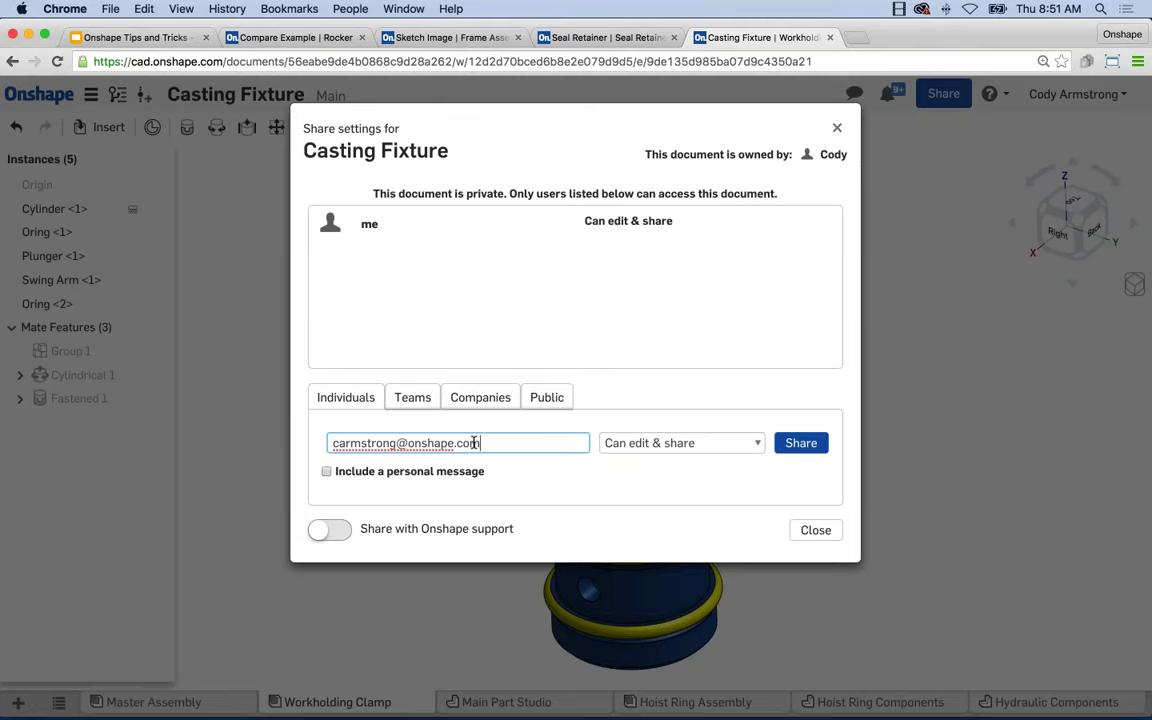
pyautogui.moveTo(492, 445); pyautogui.dragTo(327, 443)
pyautogui.click(730, 446)
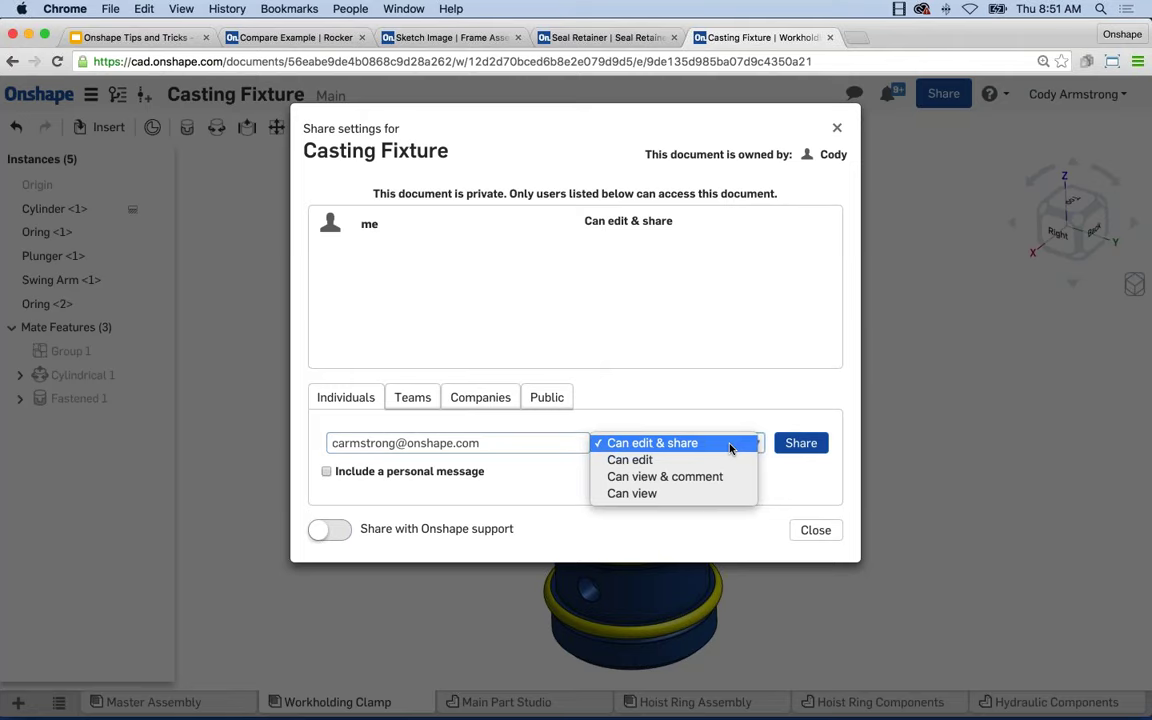
pyautogui.click(643, 445)
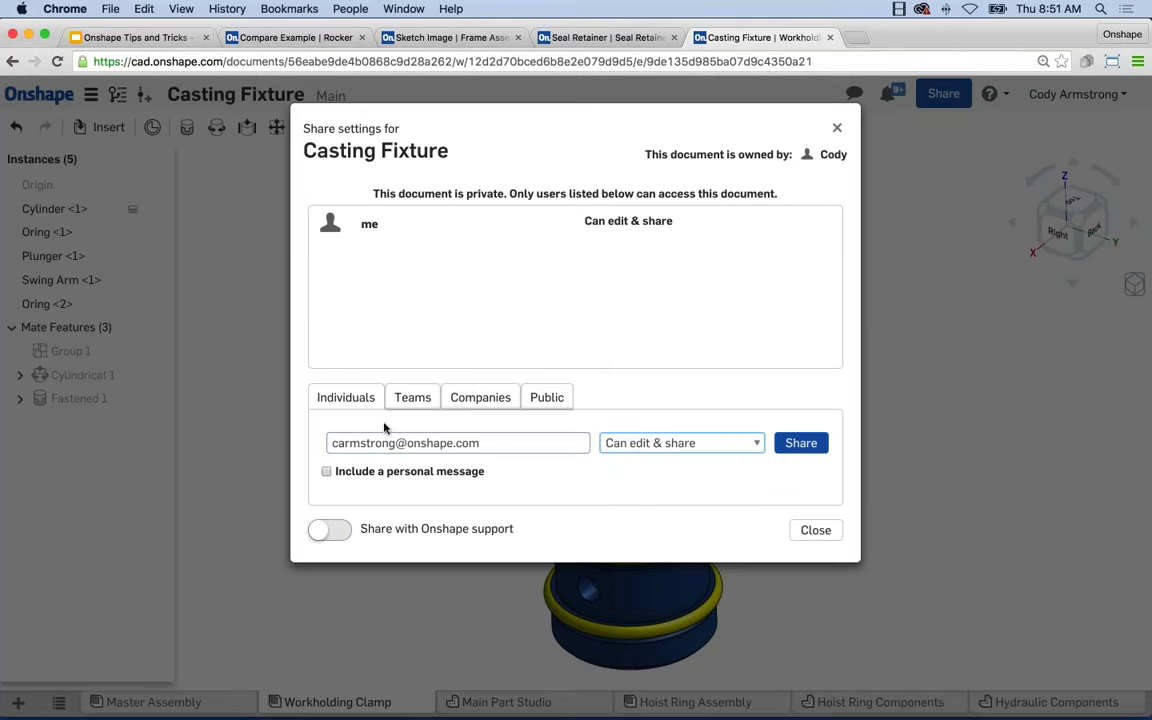
pyautogui.click(801, 446)
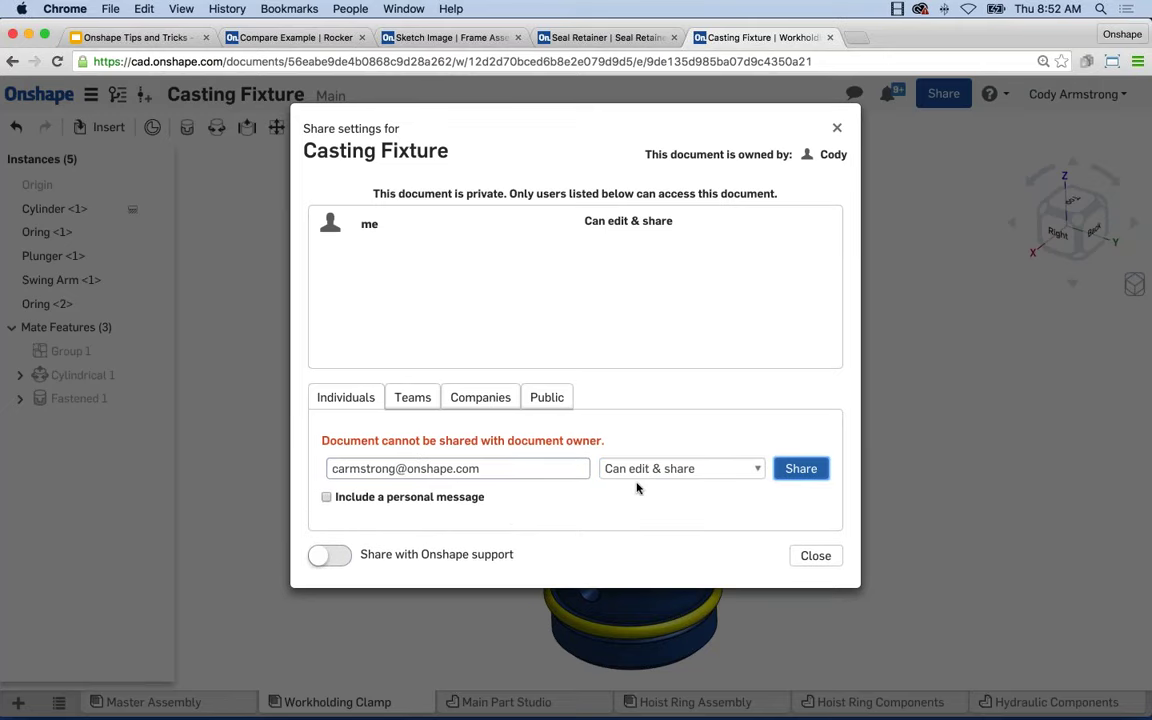
# Replace the address with another collaborator's e-mail and send the share.
pyautogui.moveTo(504, 468); pyautogui.dragTo(148, 456)
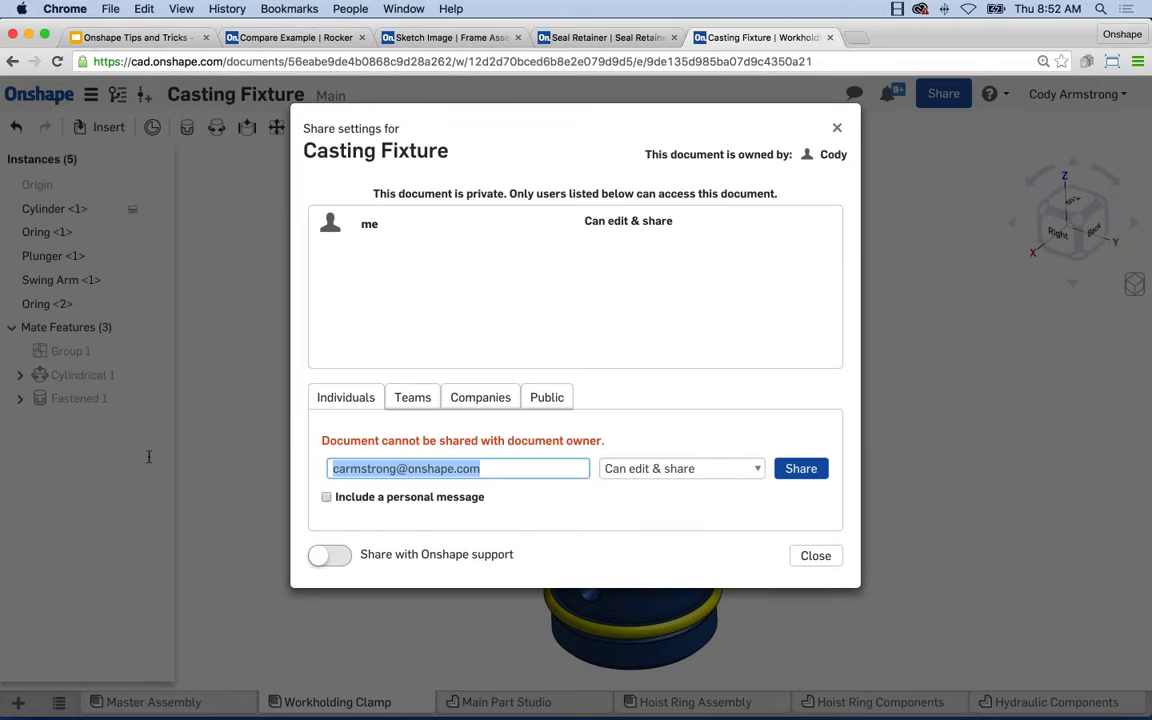
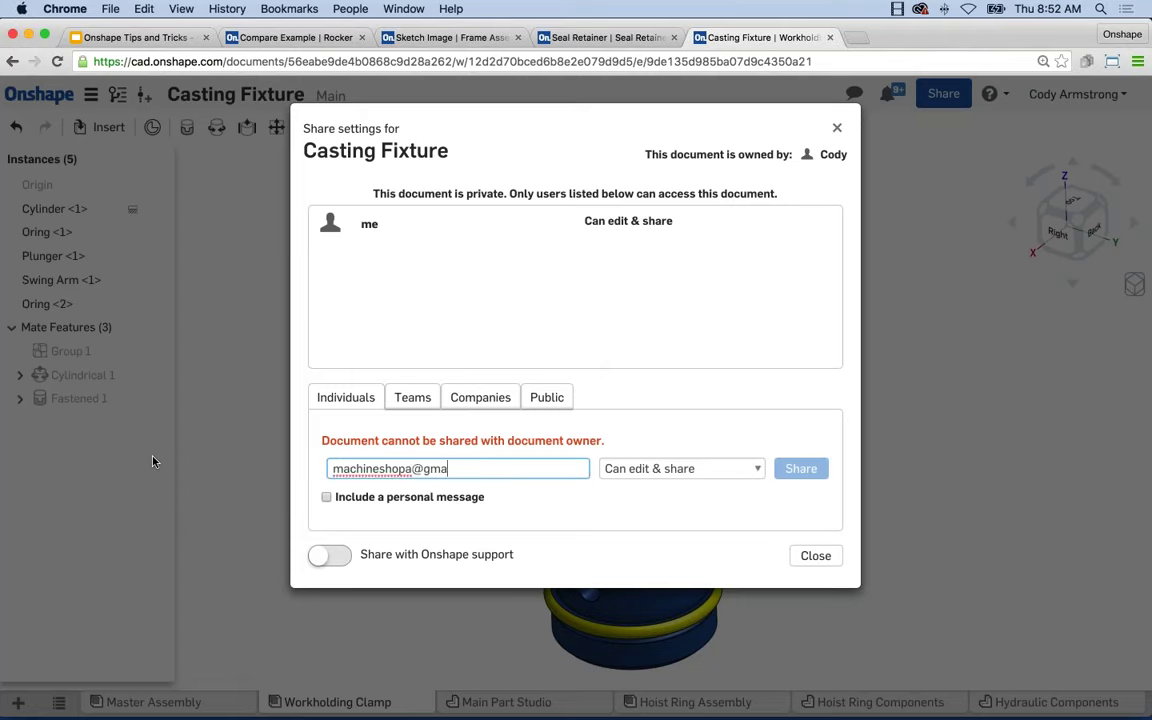
pyautogui.write('c')
pyautogui.press('BackSpace')
pyautogui.write('.com')
pyautogui.press('Tab')
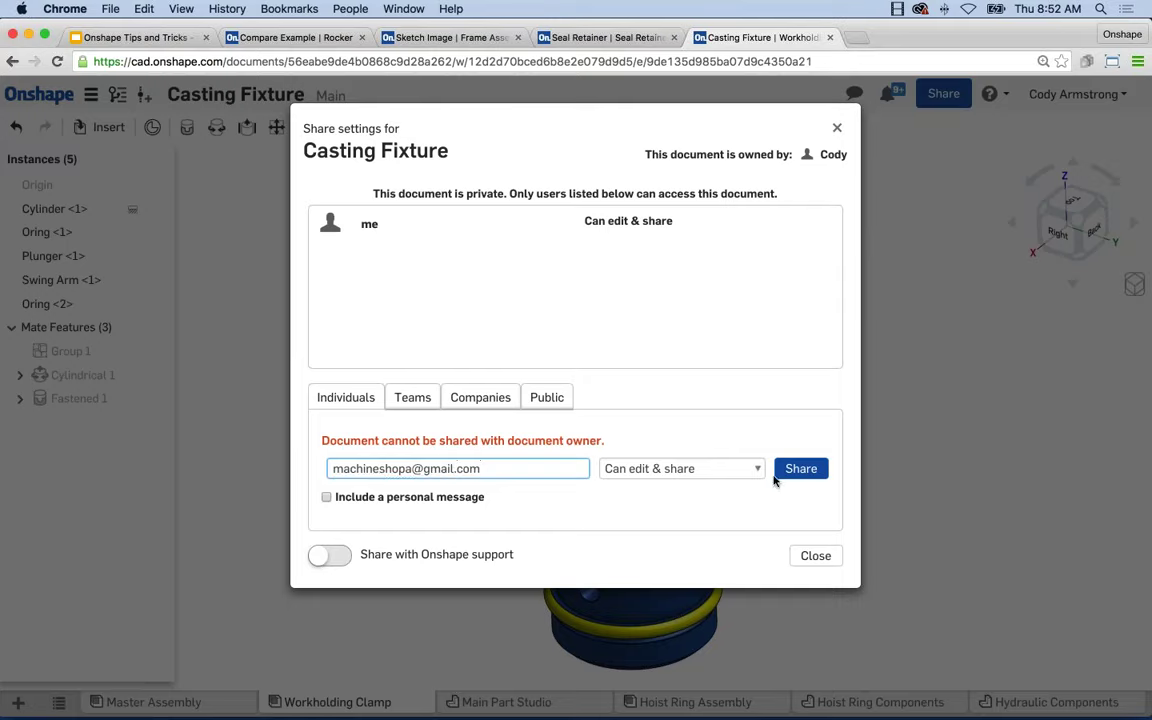
pyautogui.press('Return')
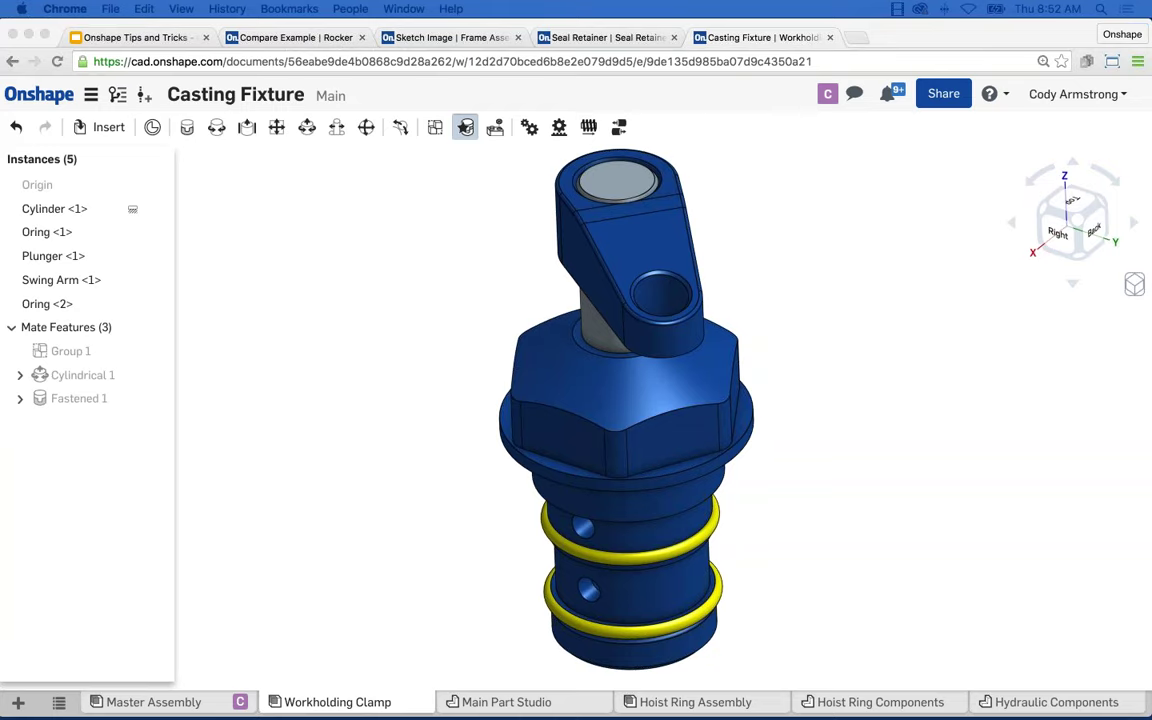
# Pan and zoom the Workholding Clamp, then follow the collaborator from their top-bar avatar.
pyautogui.click(985, 525)
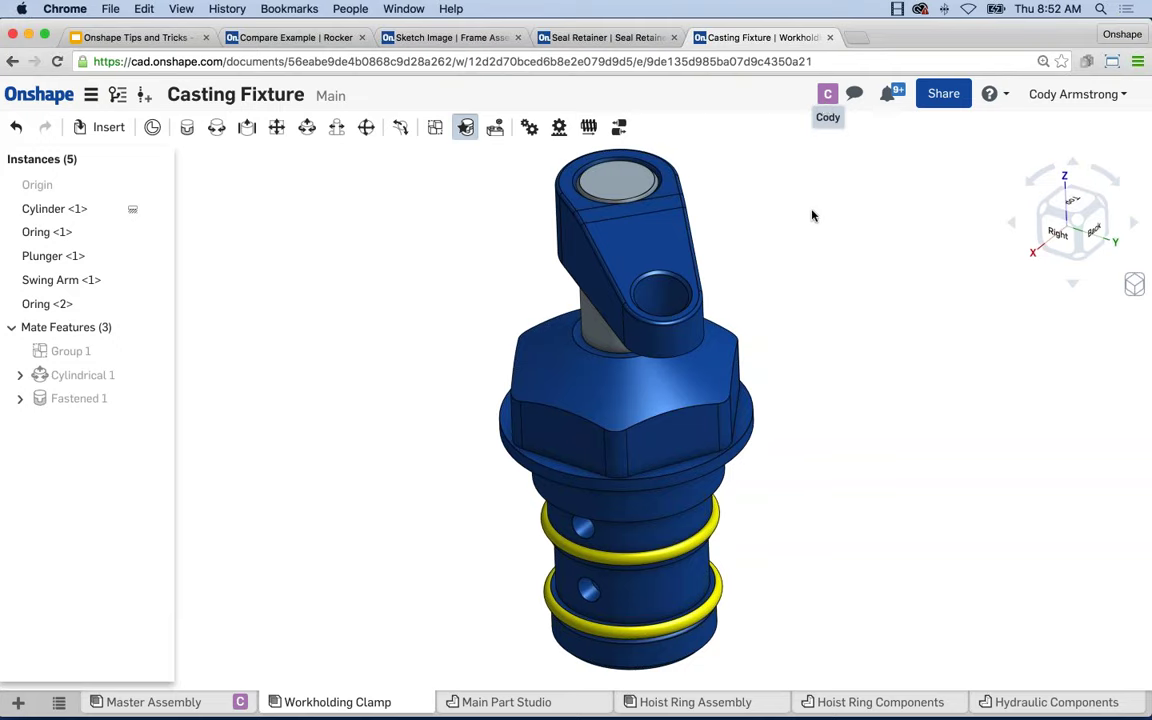
pyautogui.moveTo(813, 216); pyautogui.dragTo(787, 220, button='middle')
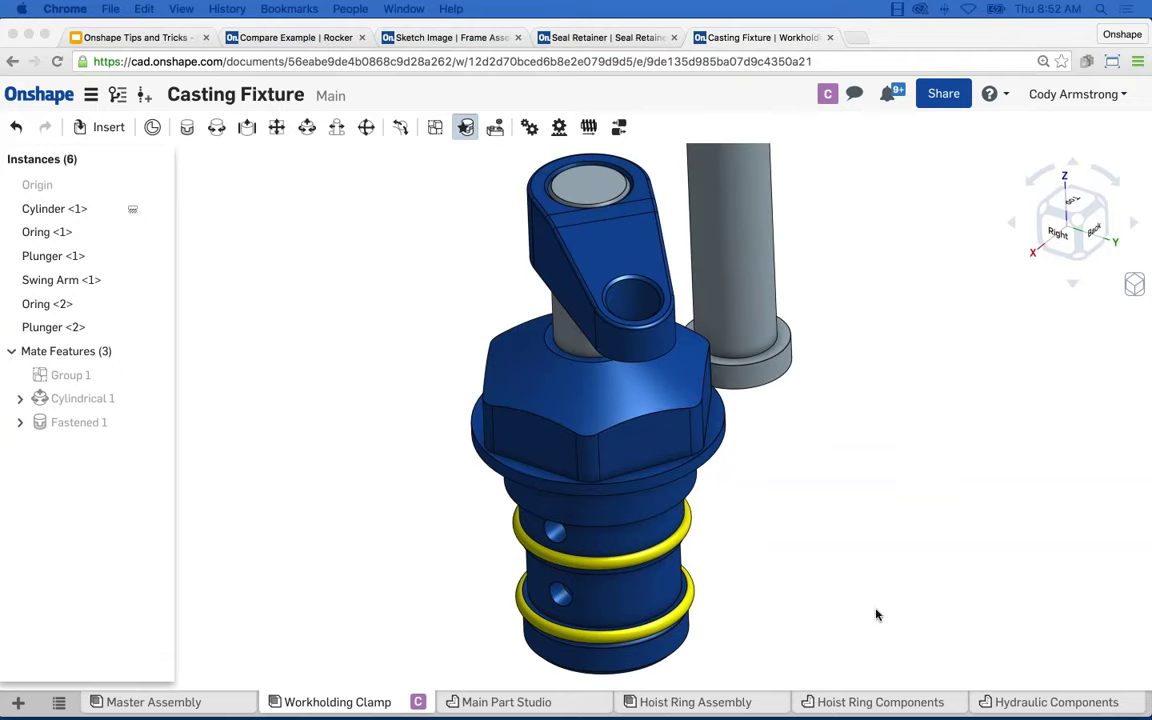
pyautogui.scroll(-2, 805, 568)
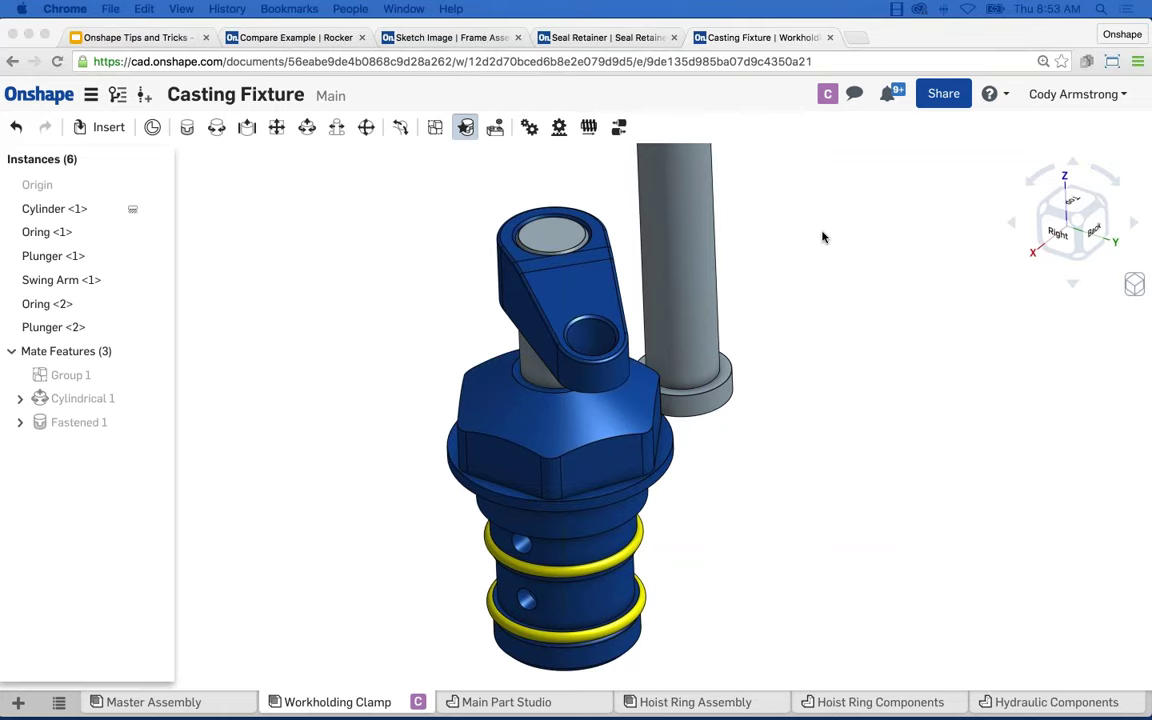
pyautogui.scroll(-1, 823, 237)
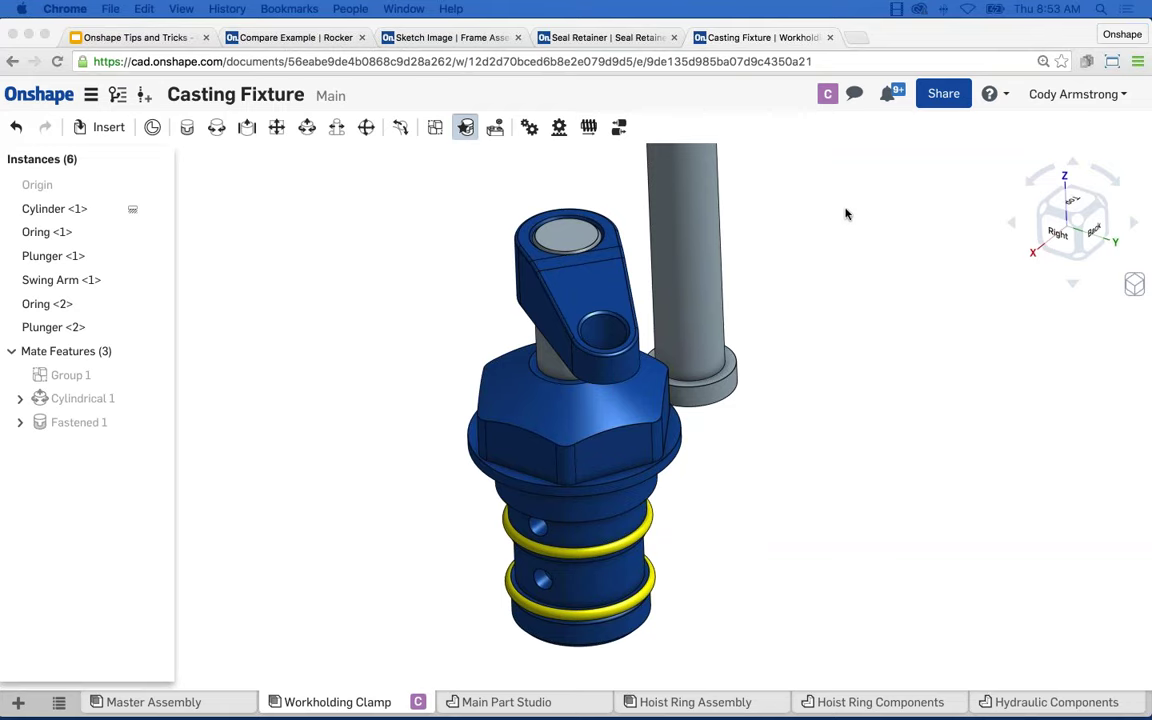
pyautogui.moveTo(848, 252); pyautogui.dragTo(838, 277, button='middle')
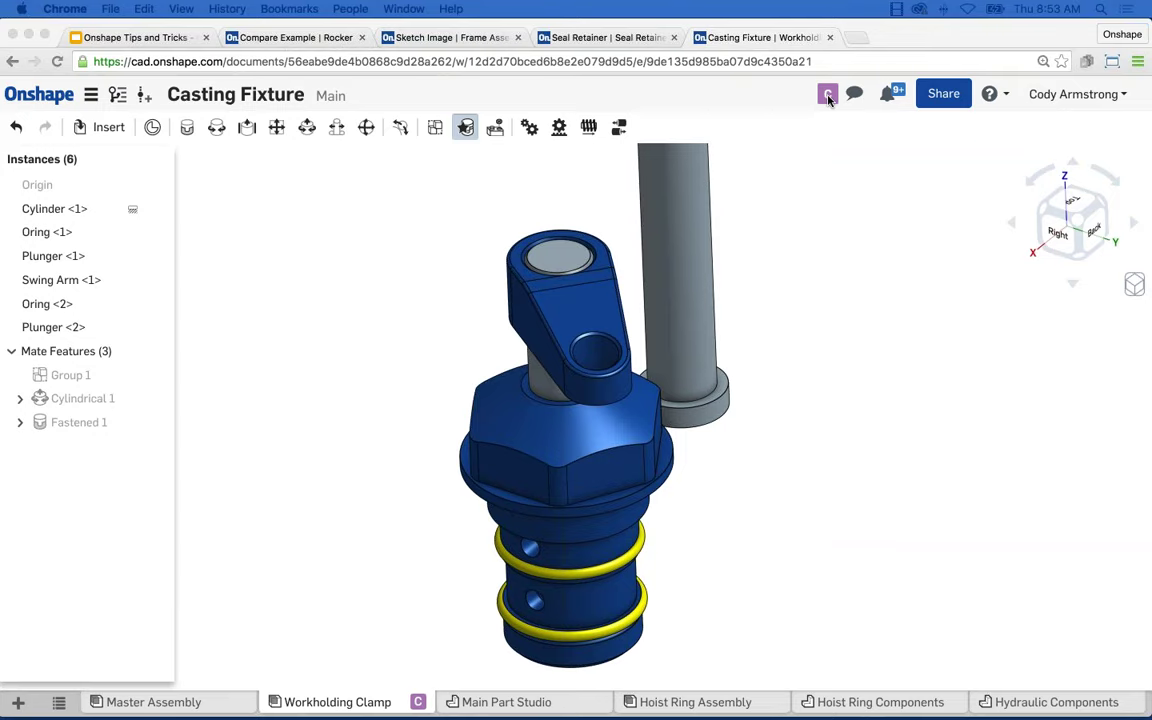
pyautogui.click(828, 95)
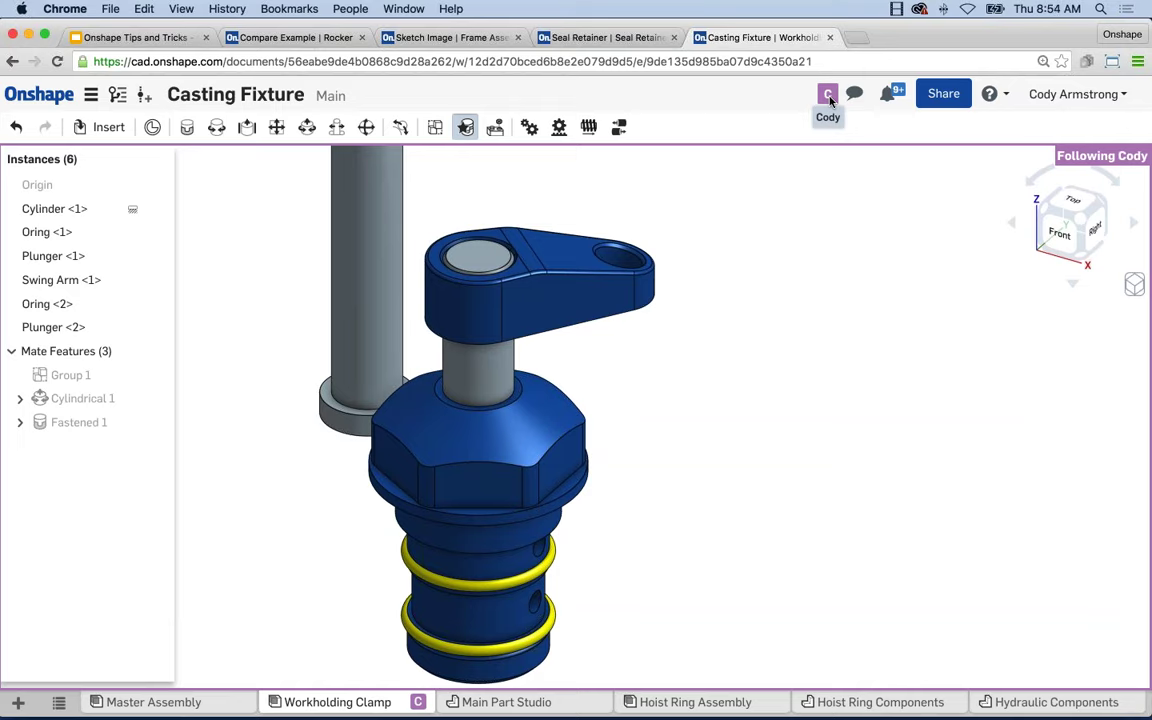
# Stop following the collaborator by clicking in the viewport.
pyautogui.click(692, 208)
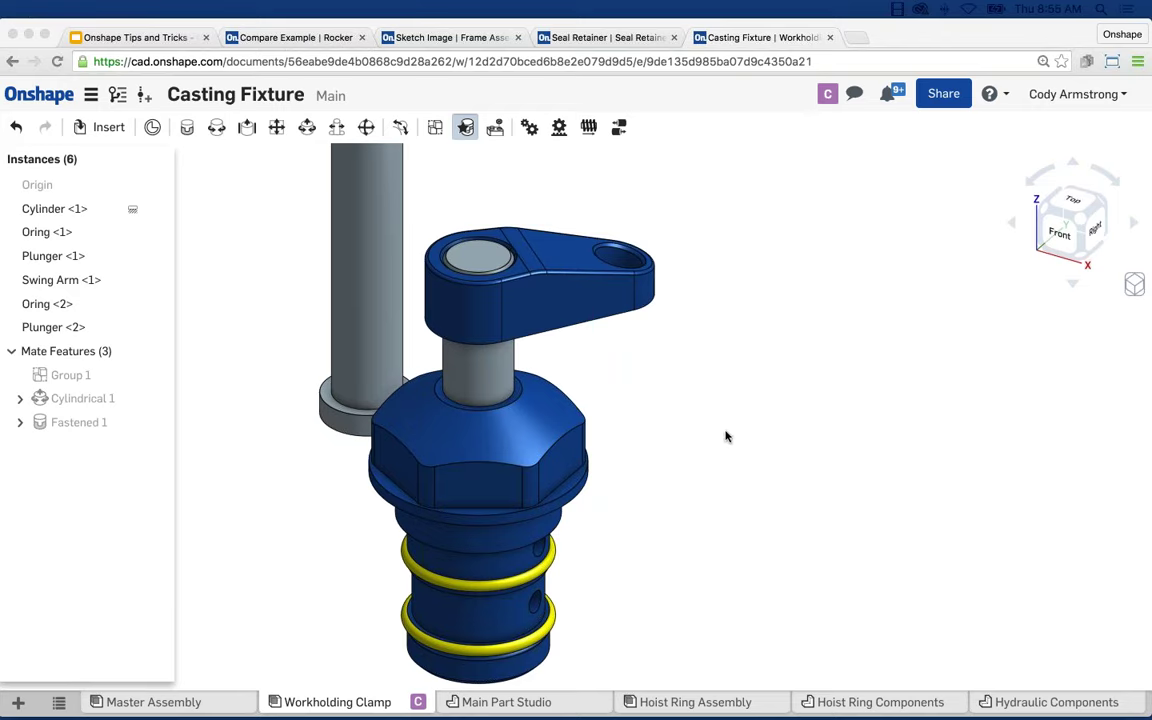
# Start a new drawing from the + menu and browse Onshape's standard templates.
pyautogui.click(750, 400)
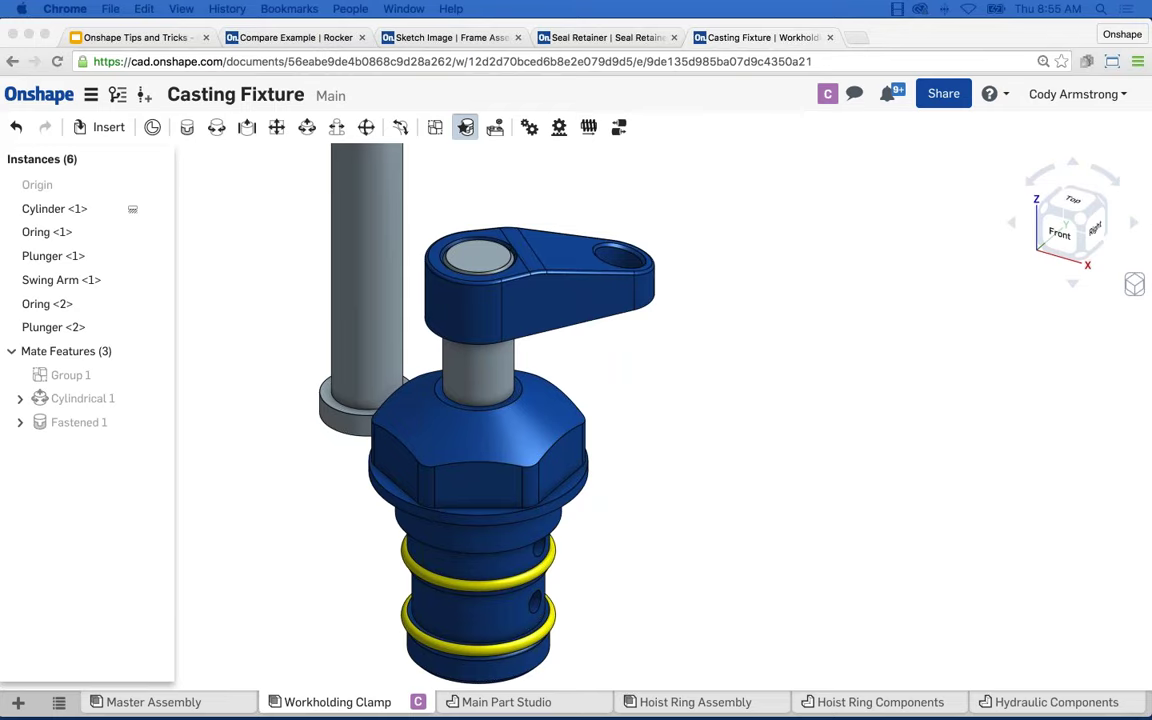
pyautogui.click(732, 408)
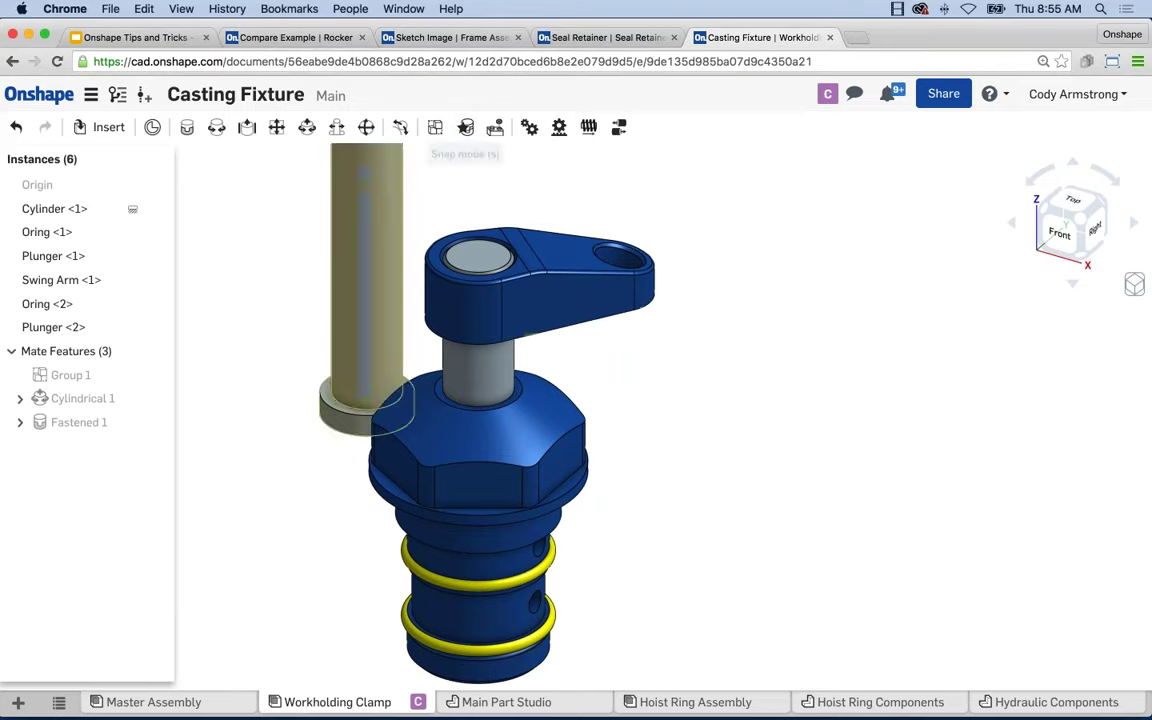
pyautogui.click(16, 704)
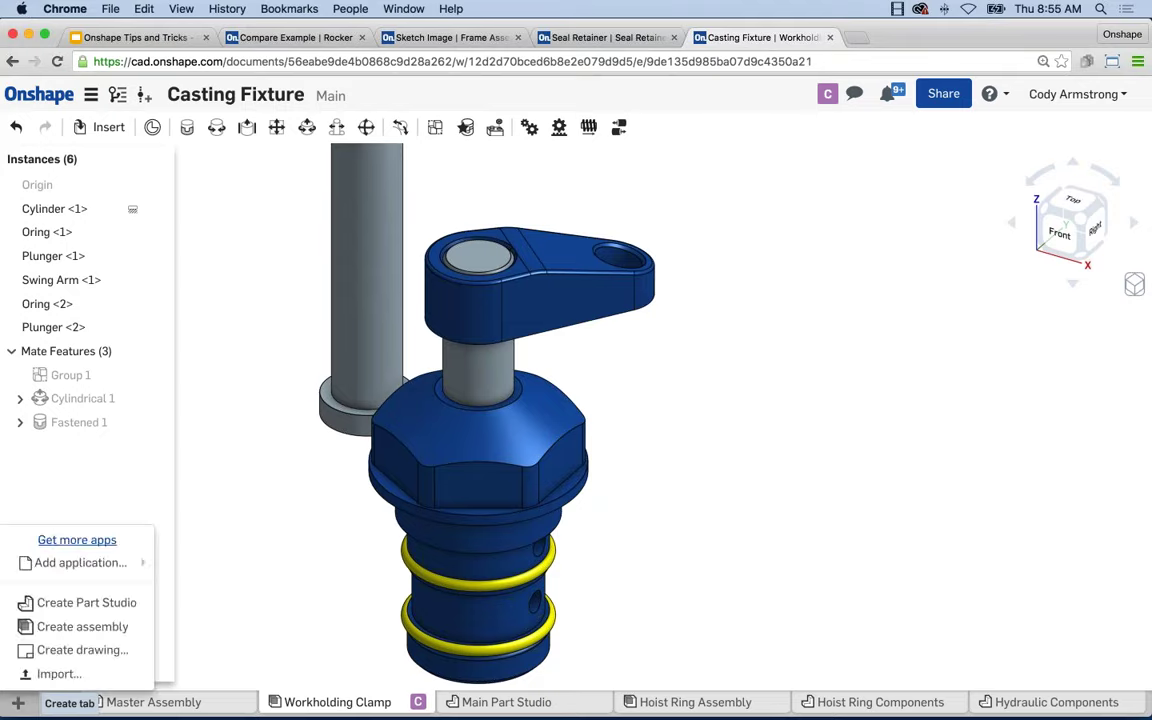
pyautogui.click(110, 628)
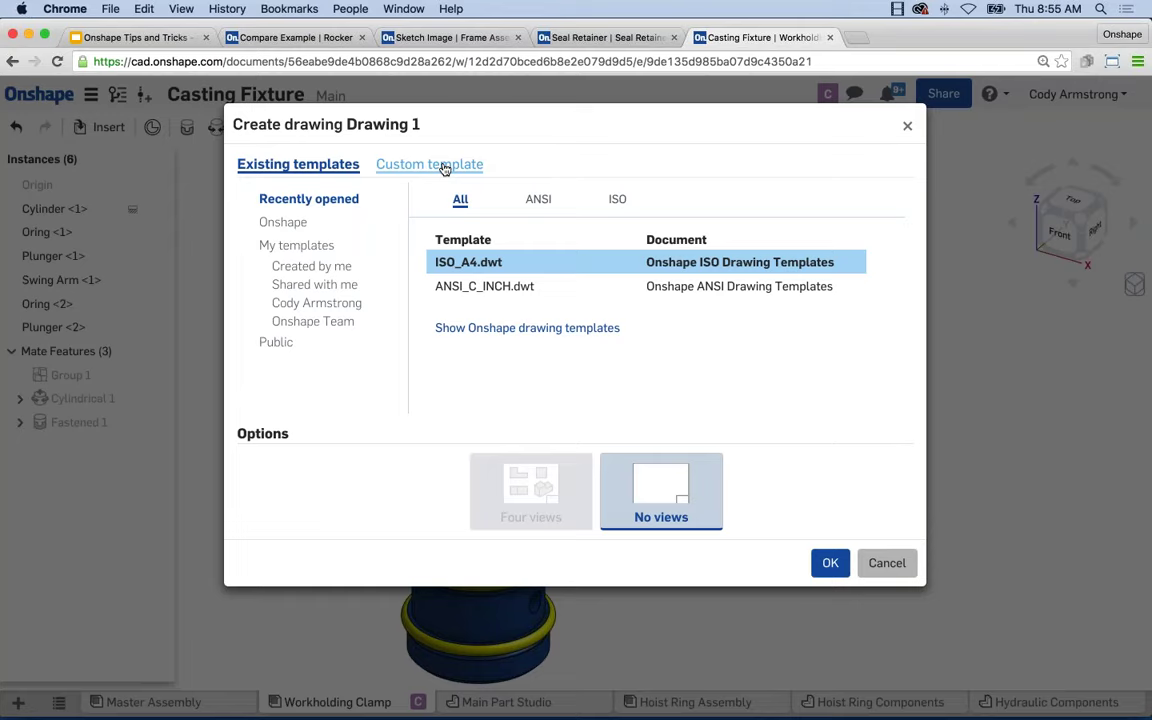
pyautogui.click(286, 222)
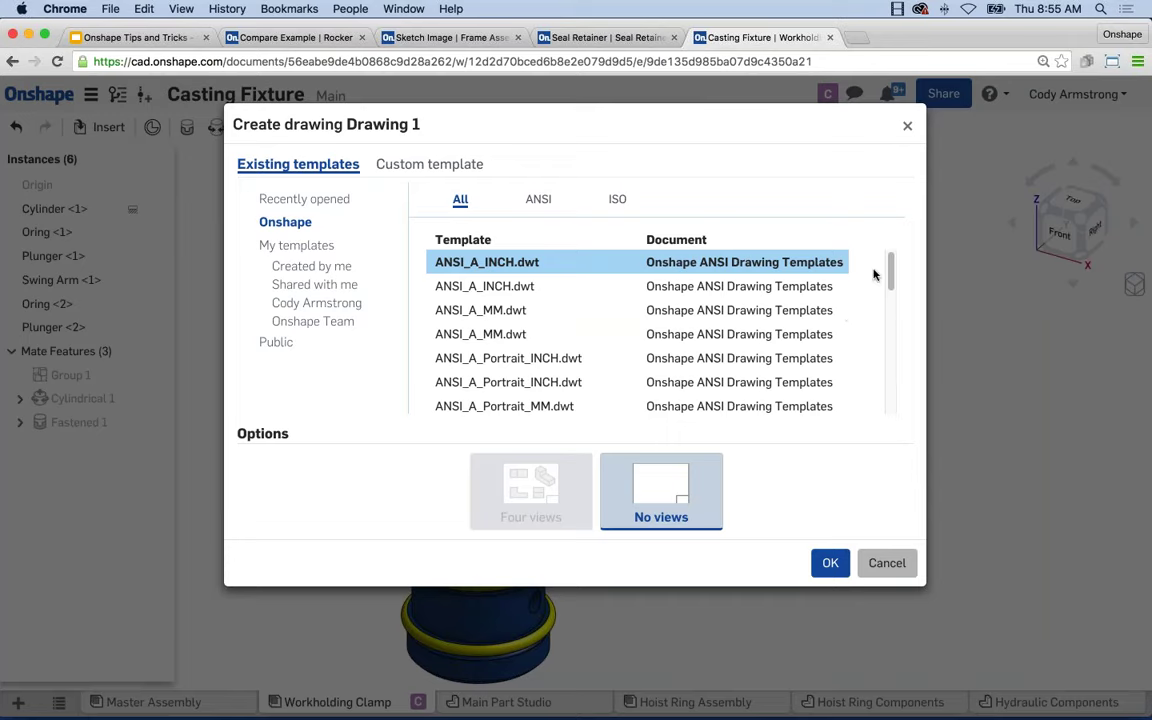
pyautogui.moveTo(887, 266); pyautogui.dragTo(885, 266)
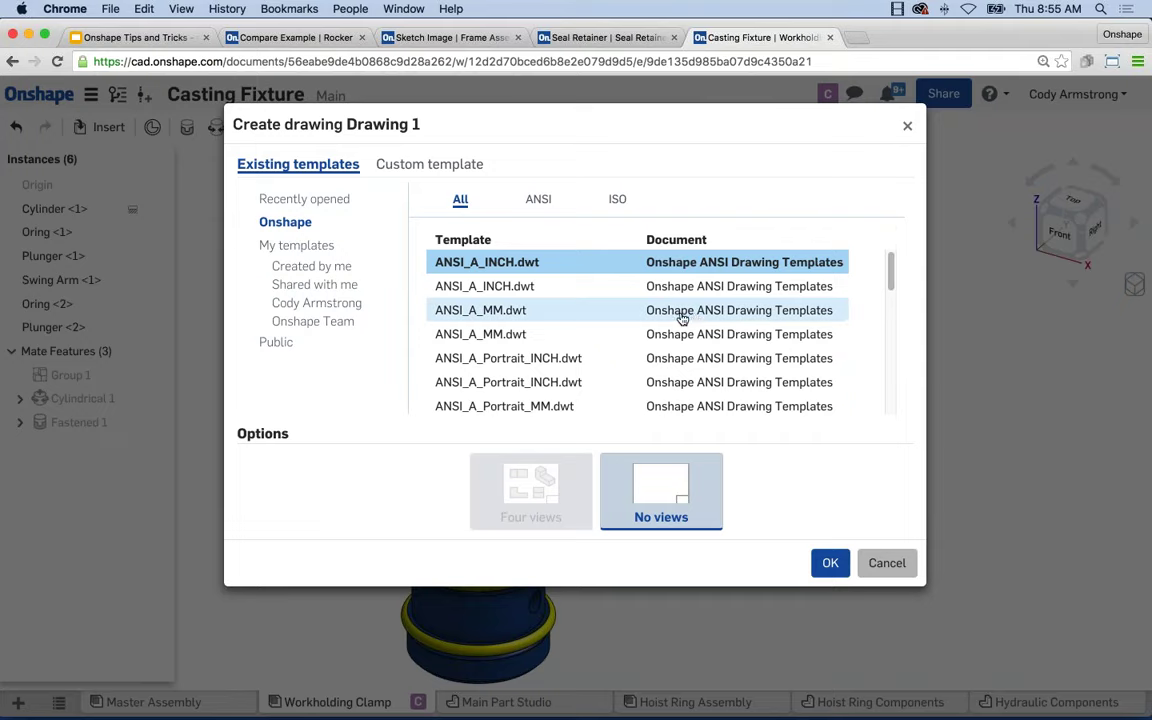
# Preview a custom template with a C-size sheet, cancel, and switch to Seal Retainer.
pyautogui.click(429, 164)
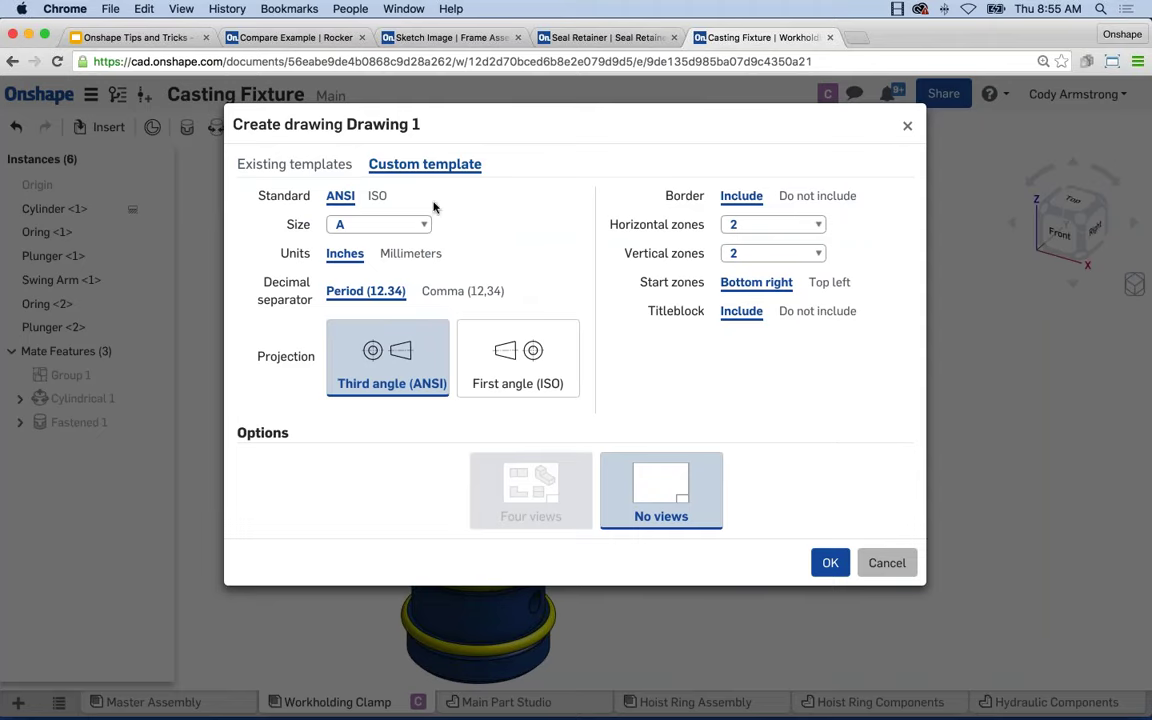
pyautogui.click(345, 225)
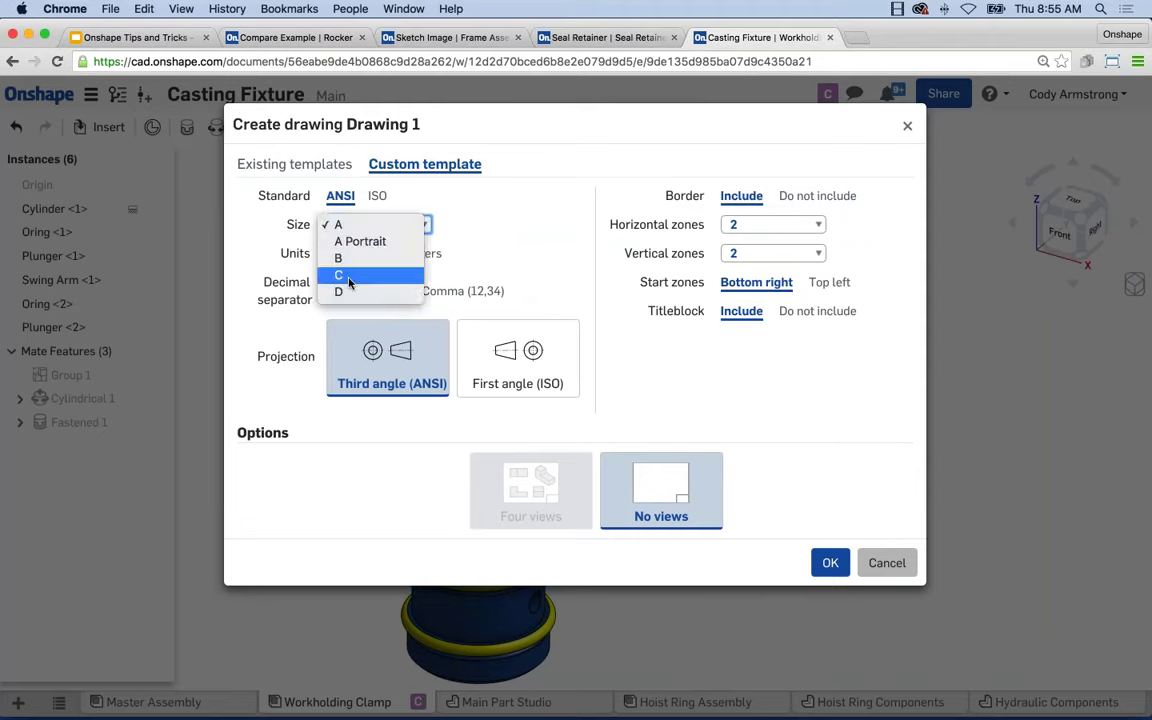
pyautogui.click(343, 275)
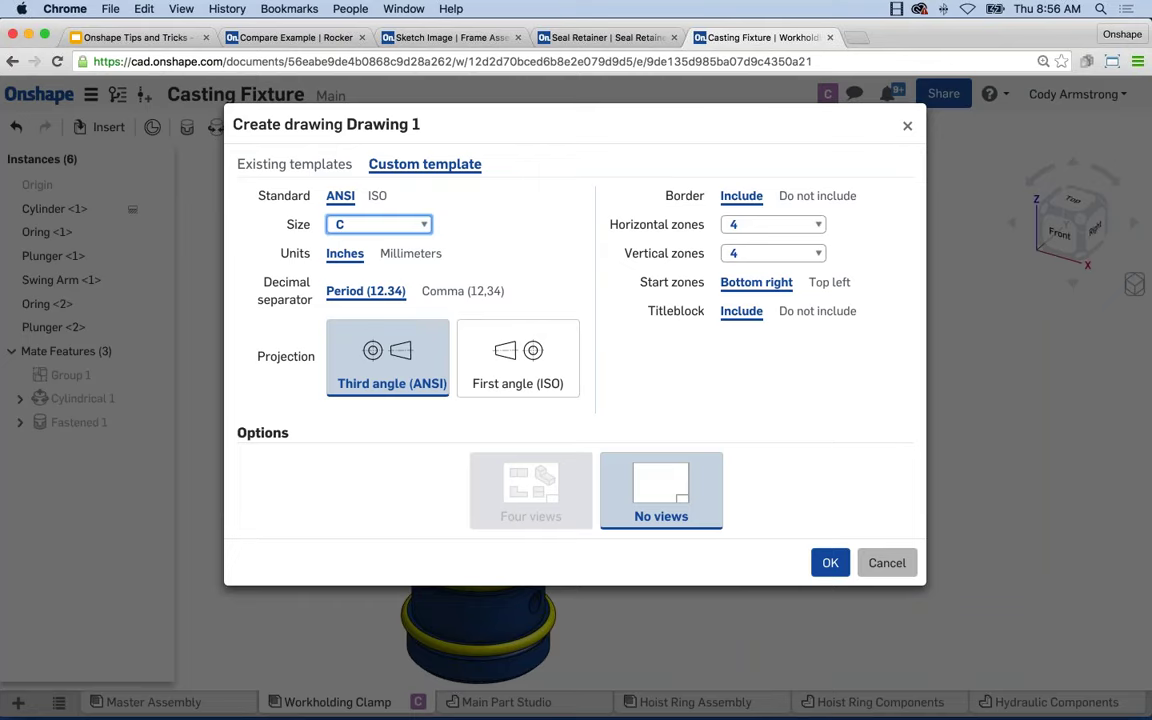
pyautogui.click(884, 563)
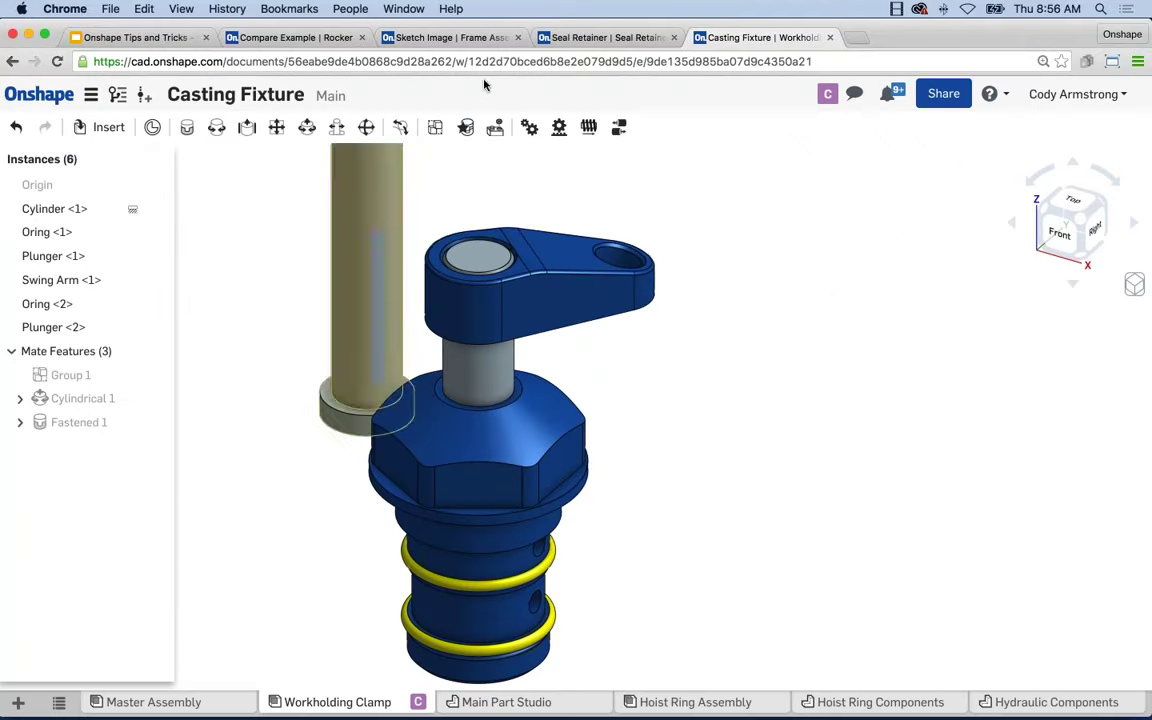
pyautogui.click(603, 37)
# Open the Seal Retainer Drawing and review its text size and 0.000 decimal places, unchanged.
pyautogui.click(330, 702)
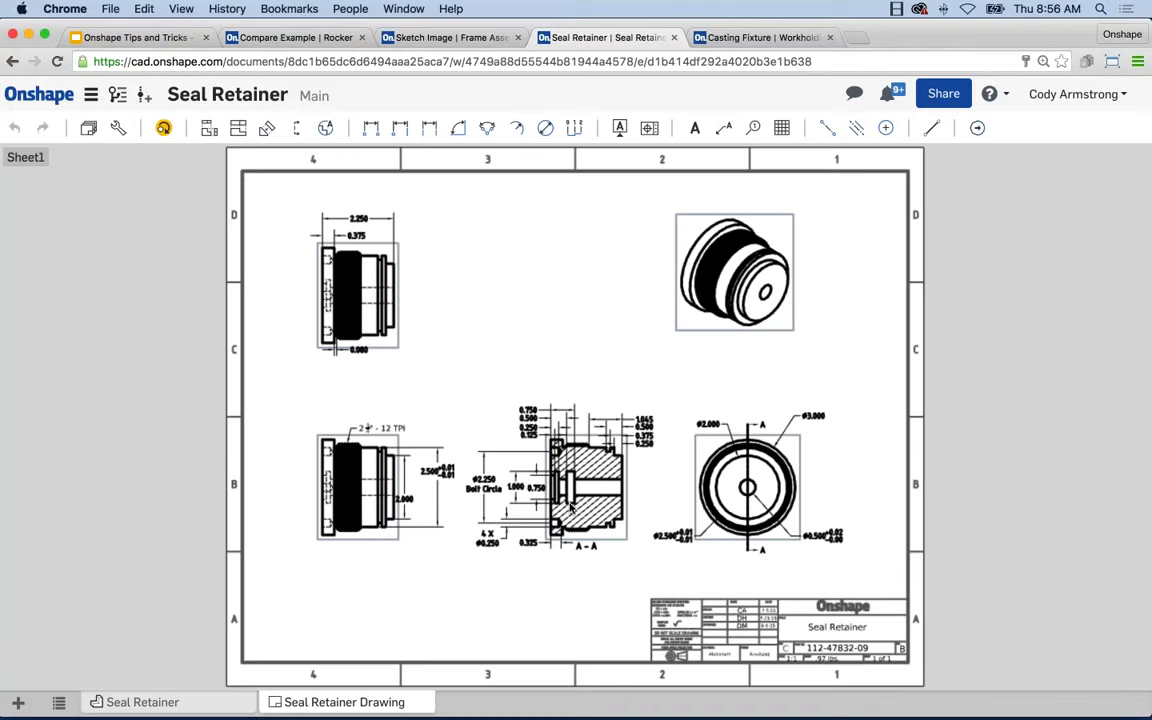
pyautogui.click(116, 130)
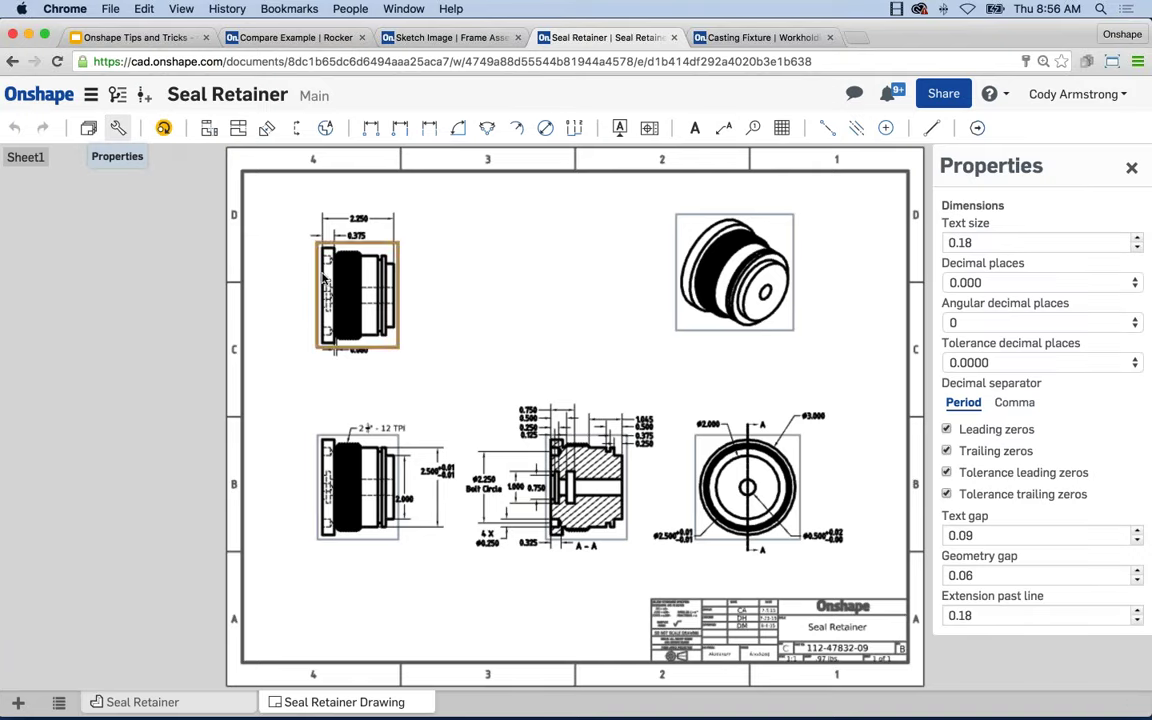
pyautogui.click(1040, 243)
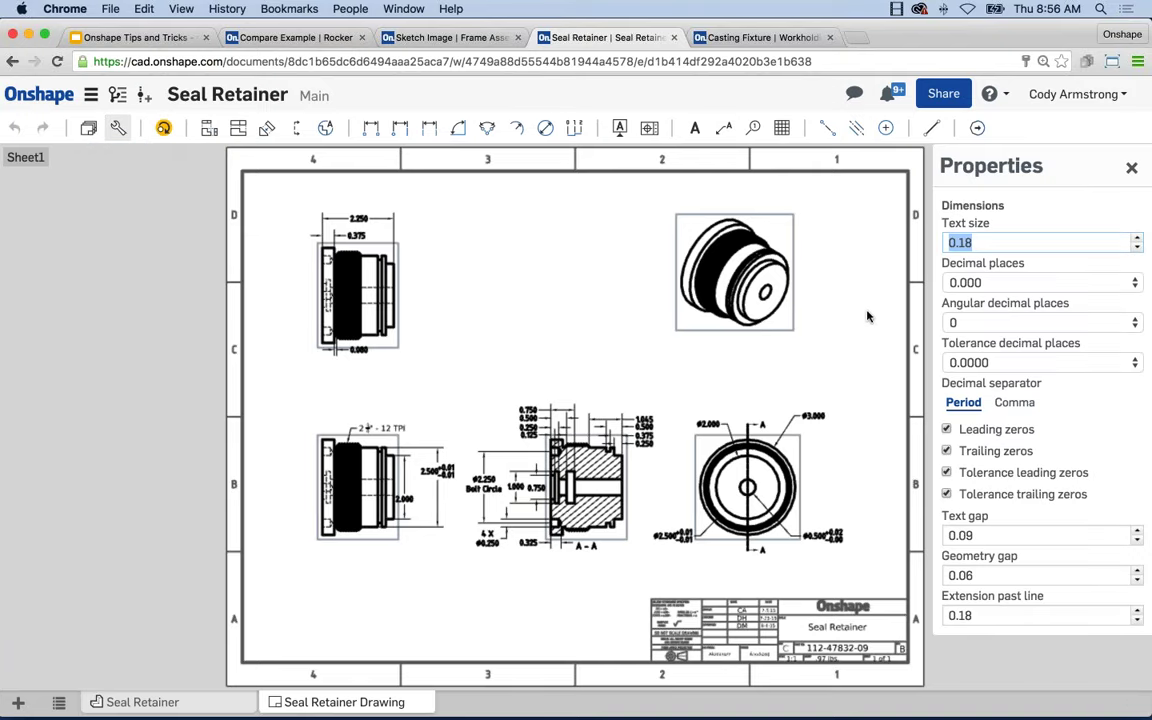
pyautogui.click(990, 284)
pyautogui.click(967, 284)
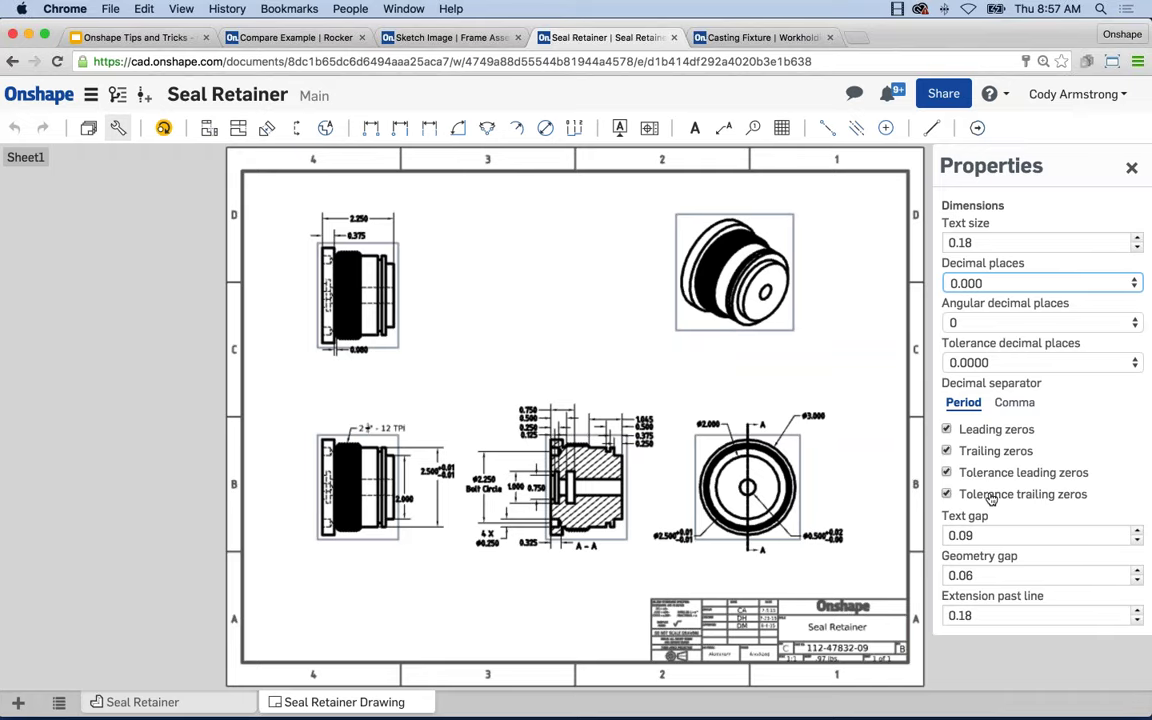
pyautogui.click(1131, 167)
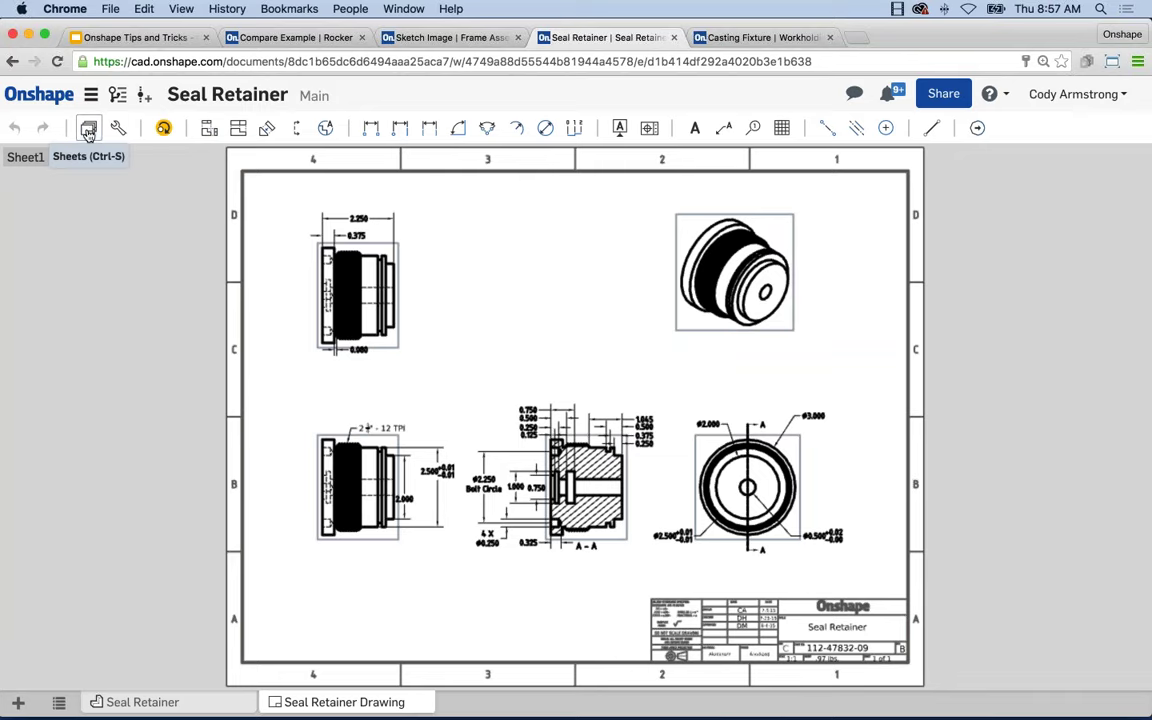
pyautogui.click(88, 130)
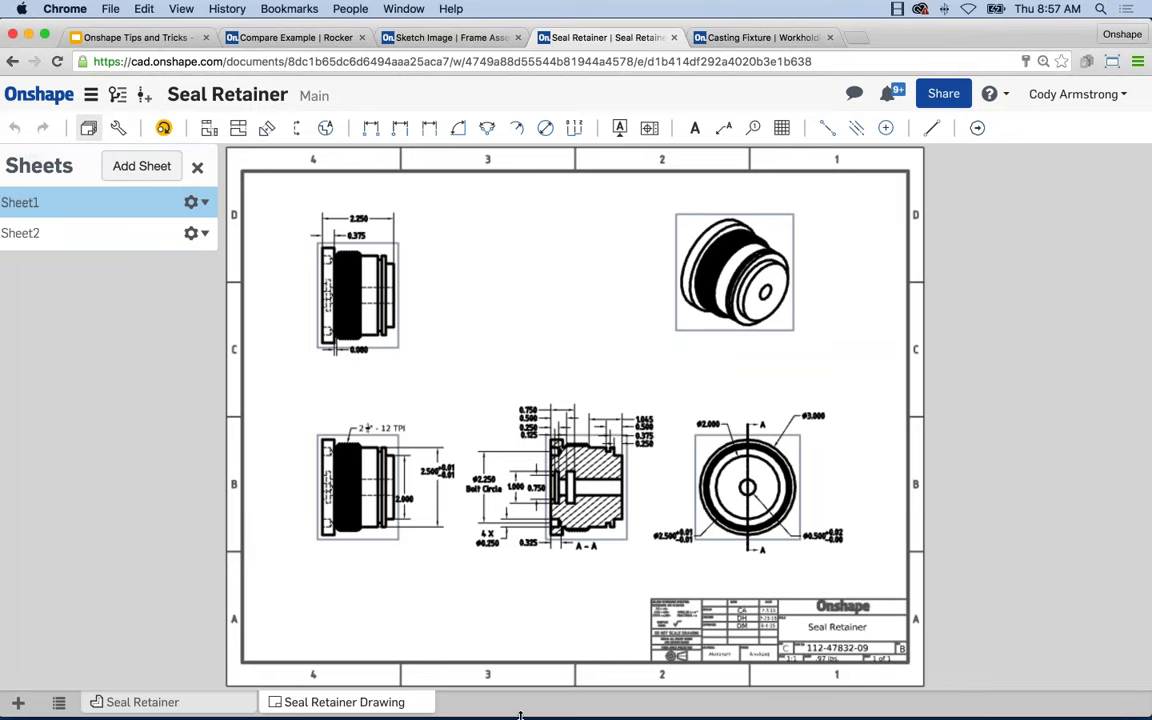
pyautogui.click(199, 171)
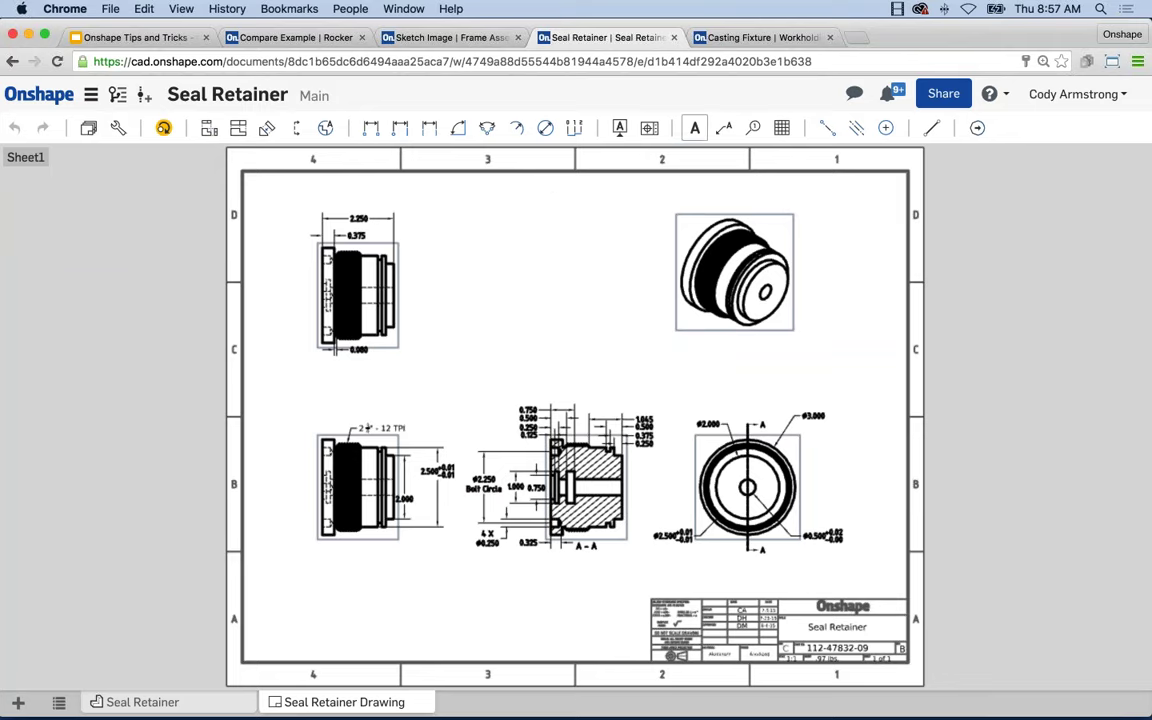
# Place a 'Test note' annotation near the top centre of Sheet1.
pyautogui.click(696, 130)
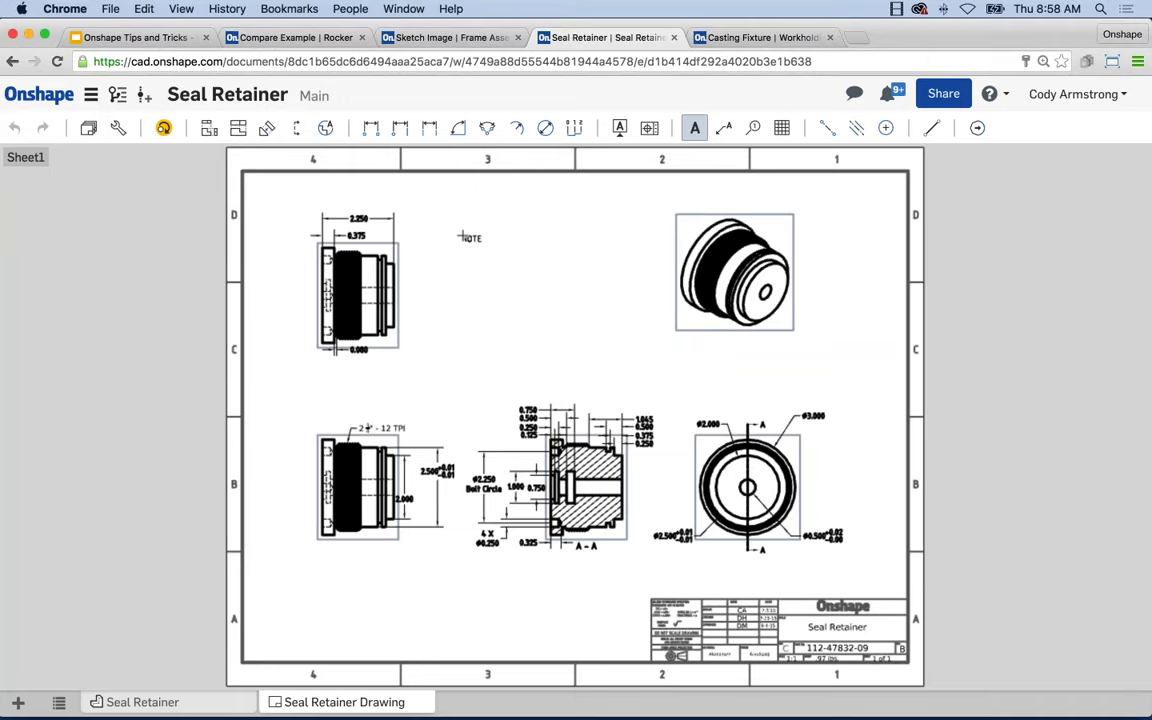
pyautogui.click(461, 237)
pyautogui.write('Te')
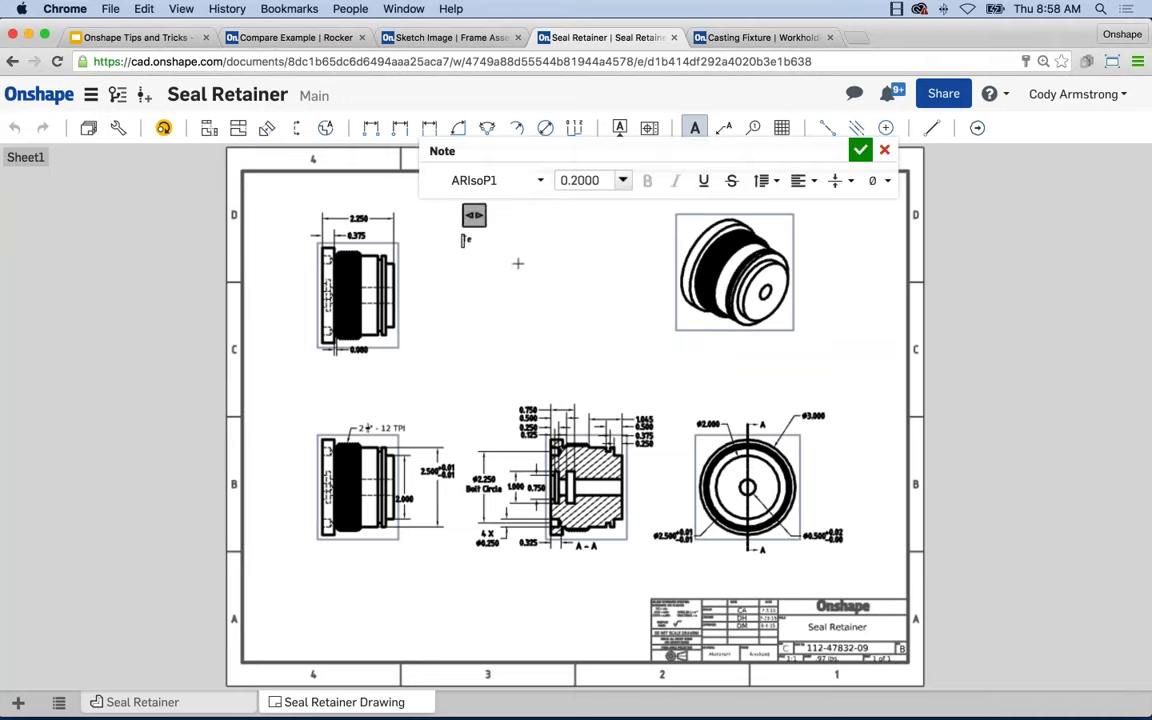
pyautogui.write('st note')
pyautogui.click(860, 150)
pyautogui.scroll(1, 513, 258)
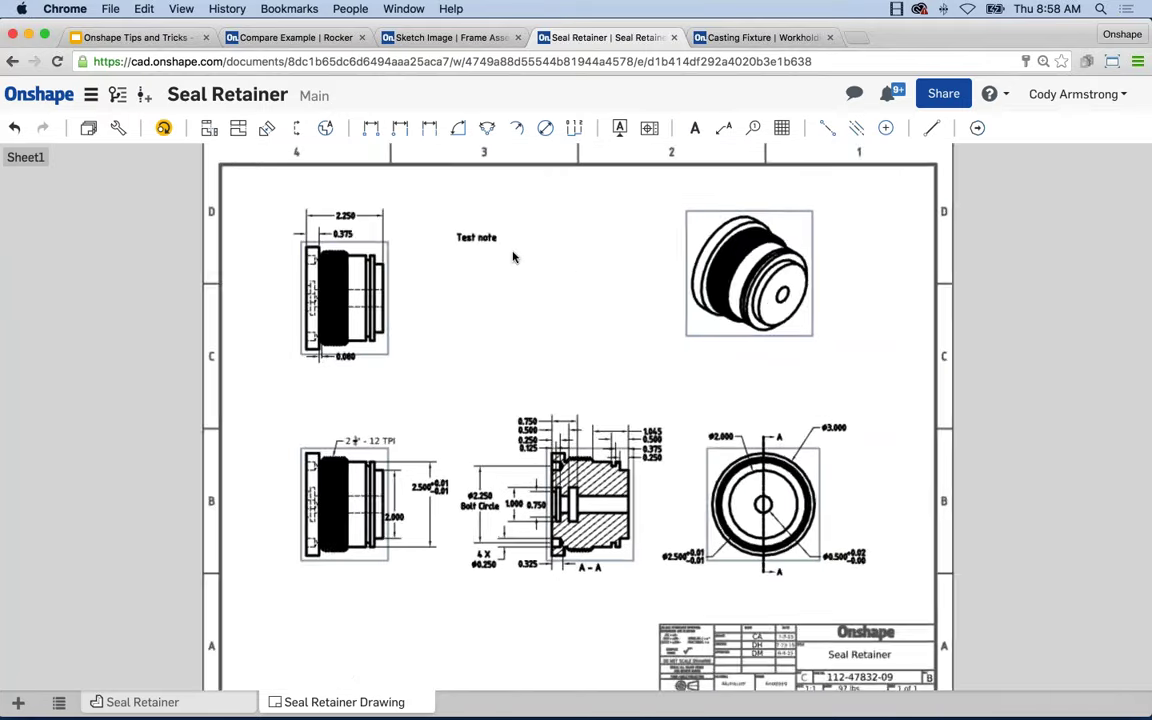
pyautogui.scroll(3, 513, 258)
# Copy and paste the Test note, moving the copy below the top-left view.
pyautogui.click(487, 238)
pyautogui.press('super+c')
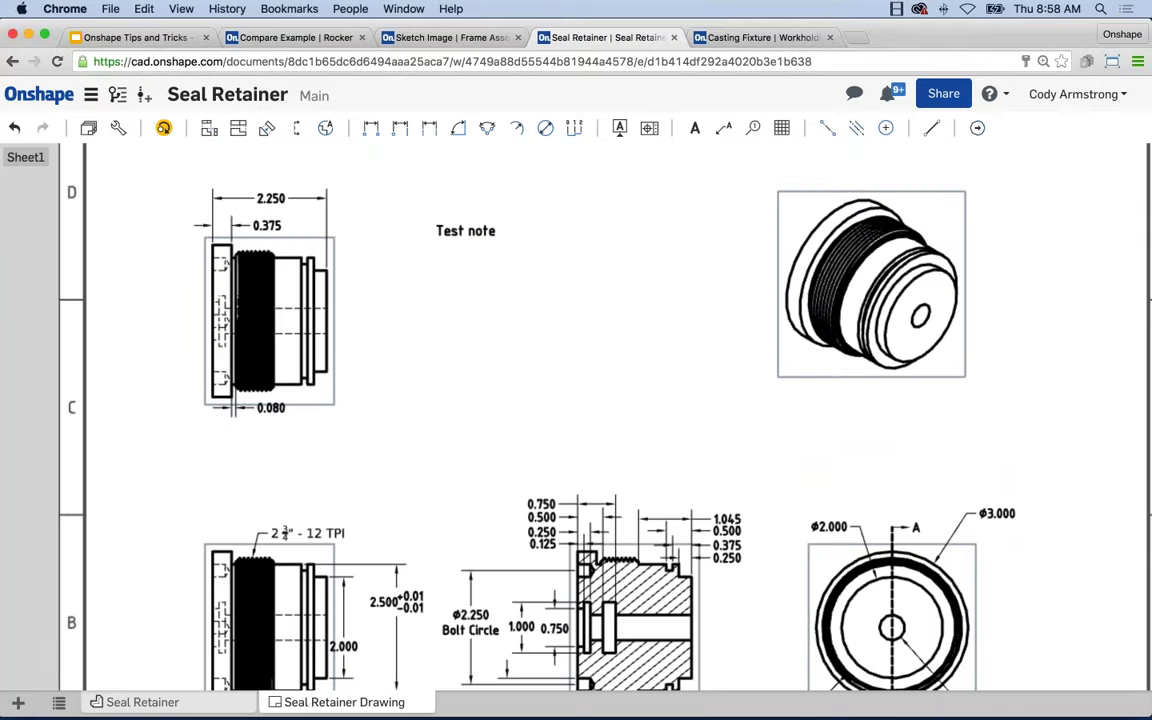
pyautogui.press('super+v')
pyautogui.moveTo(505, 226); pyautogui.dragTo(556, 216)
pyautogui.click(504, 252)
pyautogui.moveTo(464, 236); pyautogui.dragTo(410, 466)
pyautogui.scroll(-3, 692, 429)
pyautogui.moveTo(666, 455); pyautogui.dragTo(609, 437, button='middle')
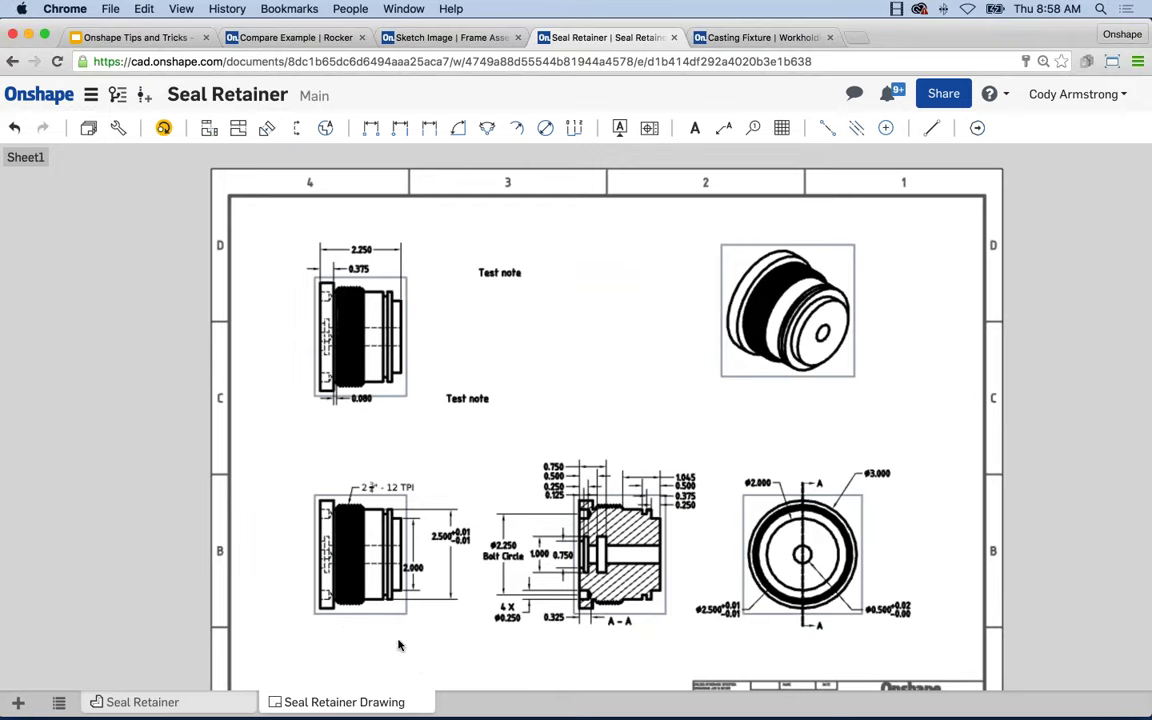
pyautogui.moveTo(609, 373); pyautogui.dragTo(591, 347, button='middle')
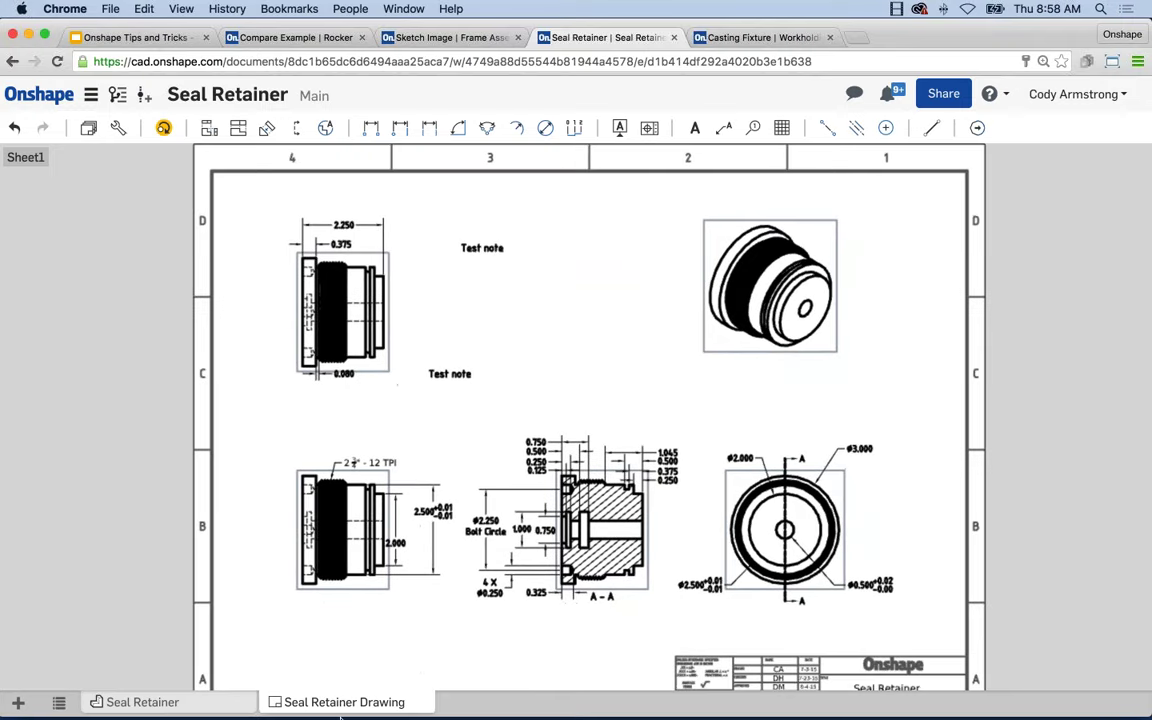
pyautogui.rightClick(345, 704)
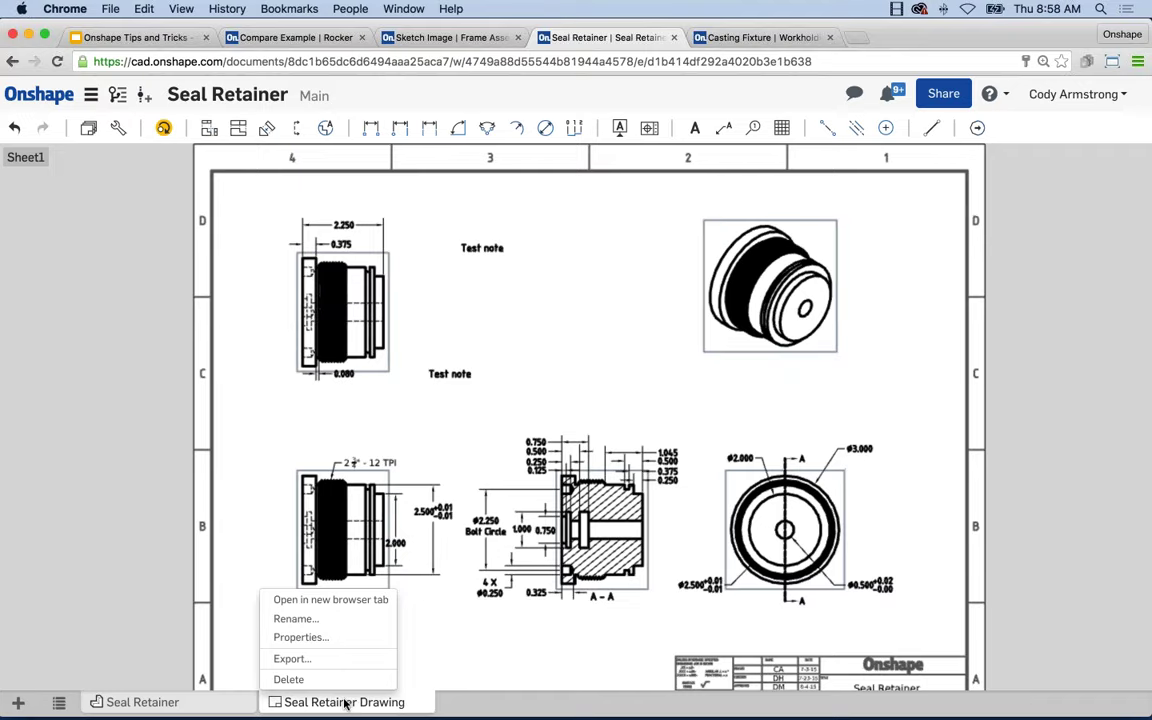
pyautogui.click(292, 658)
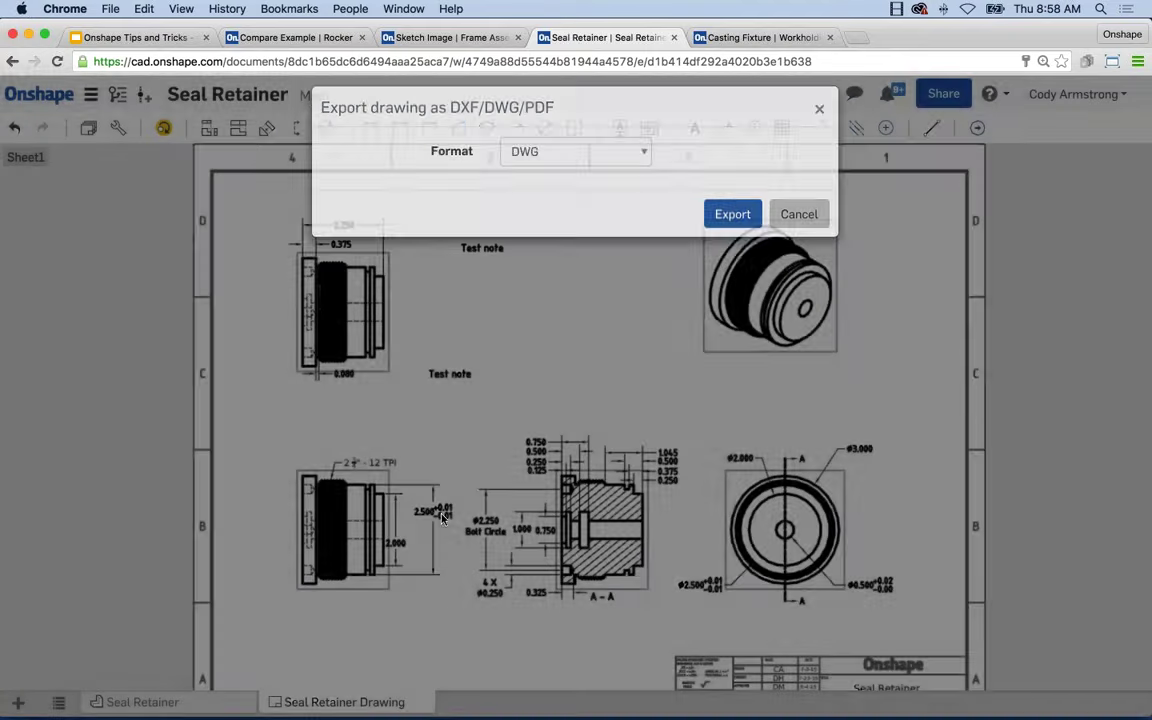
pyautogui.click(570, 170)
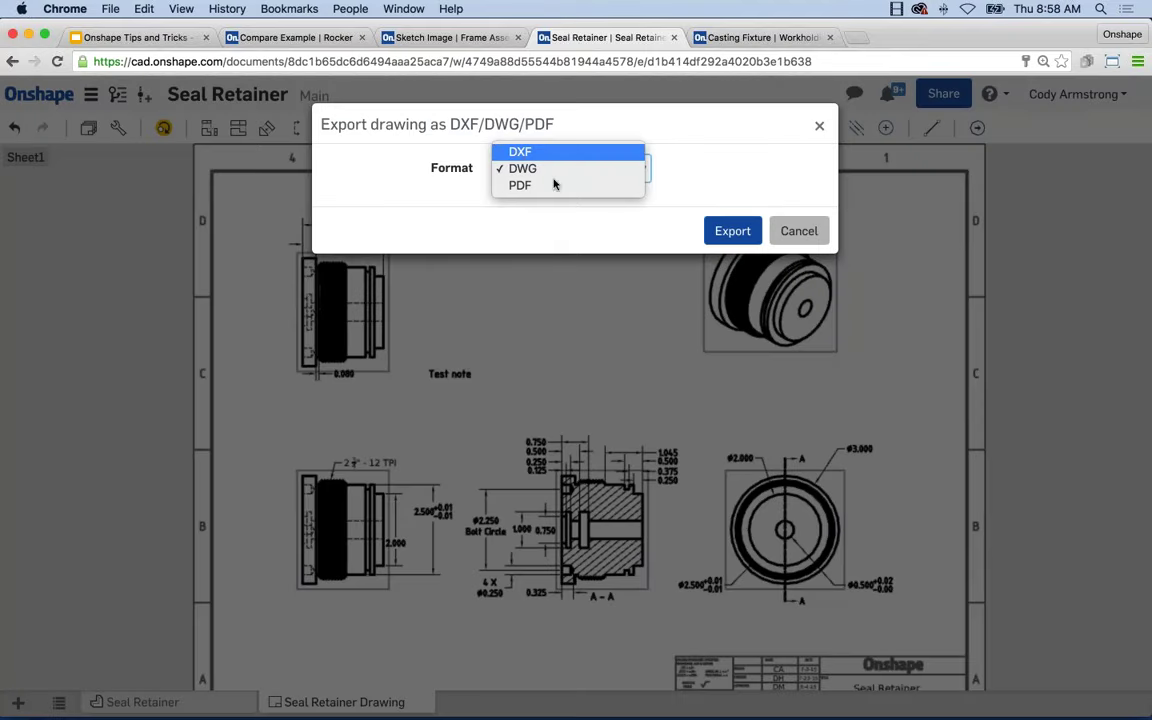
pyautogui.click(798, 228)
pyautogui.click(799, 230)
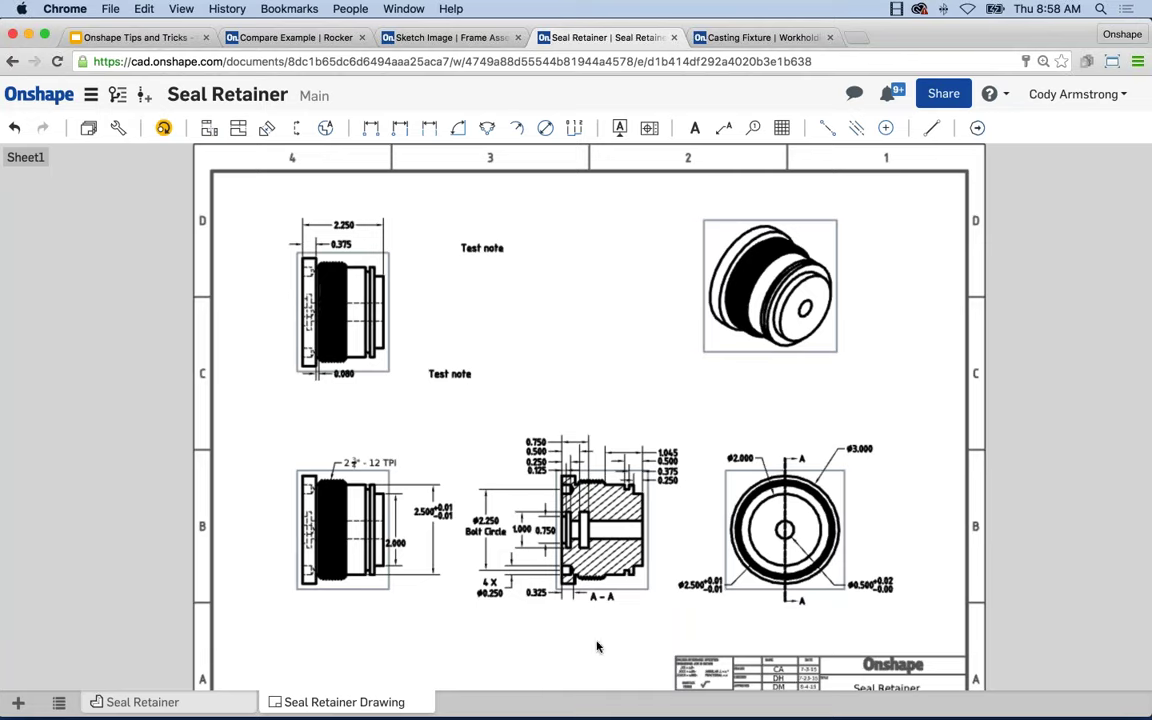
pyautogui.moveTo(666, 706)
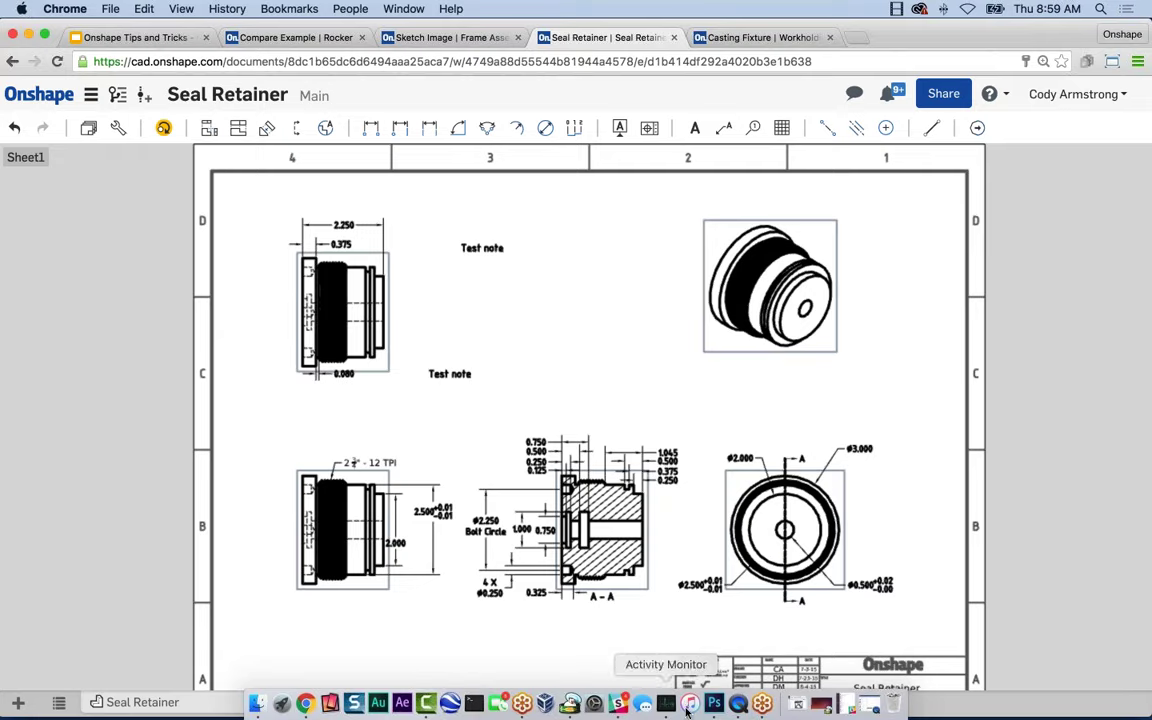
# In the iPad app, open and close Cylindrical 1 unchanged, then go to Main Part Studio.
pyautogui.click(738, 704)
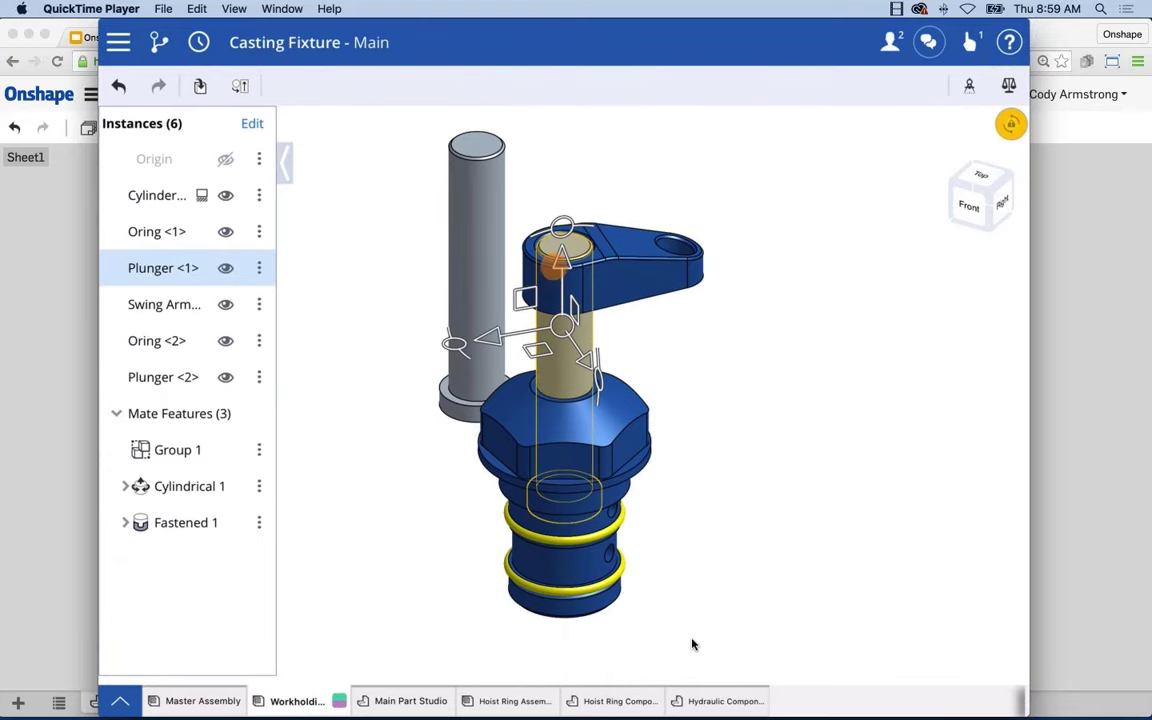
pyautogui.click(400, 463)
pyautogui.click(258, 483)
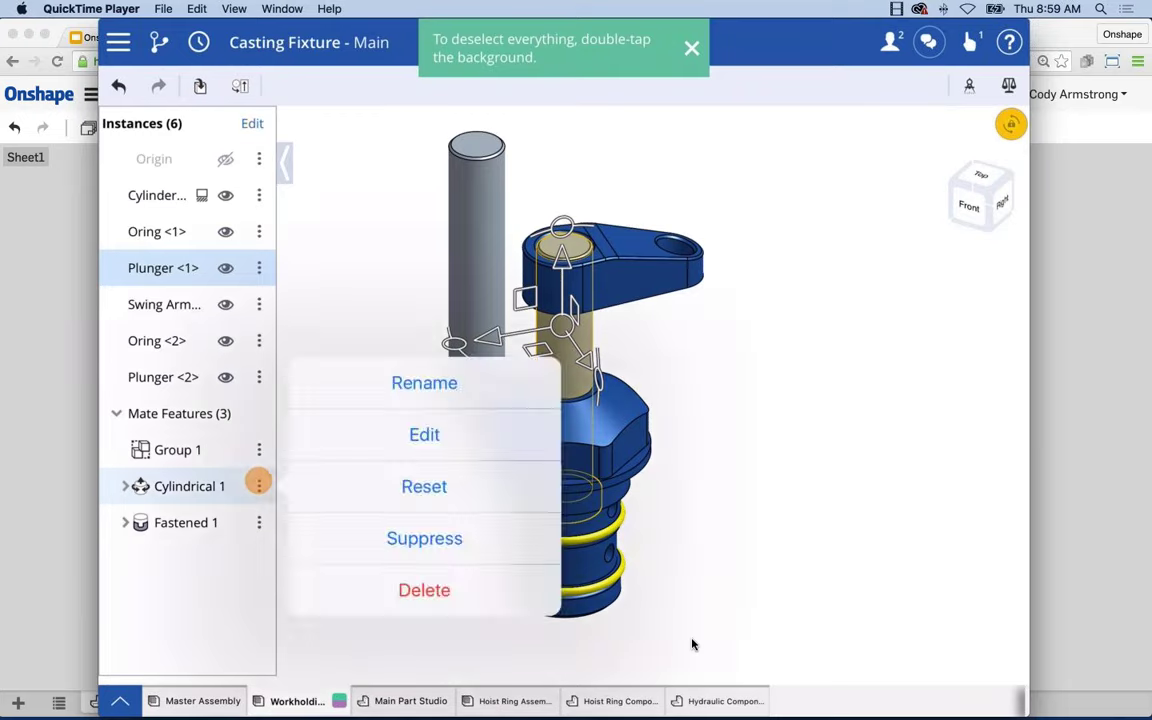
pyautogui.click(426, 432)
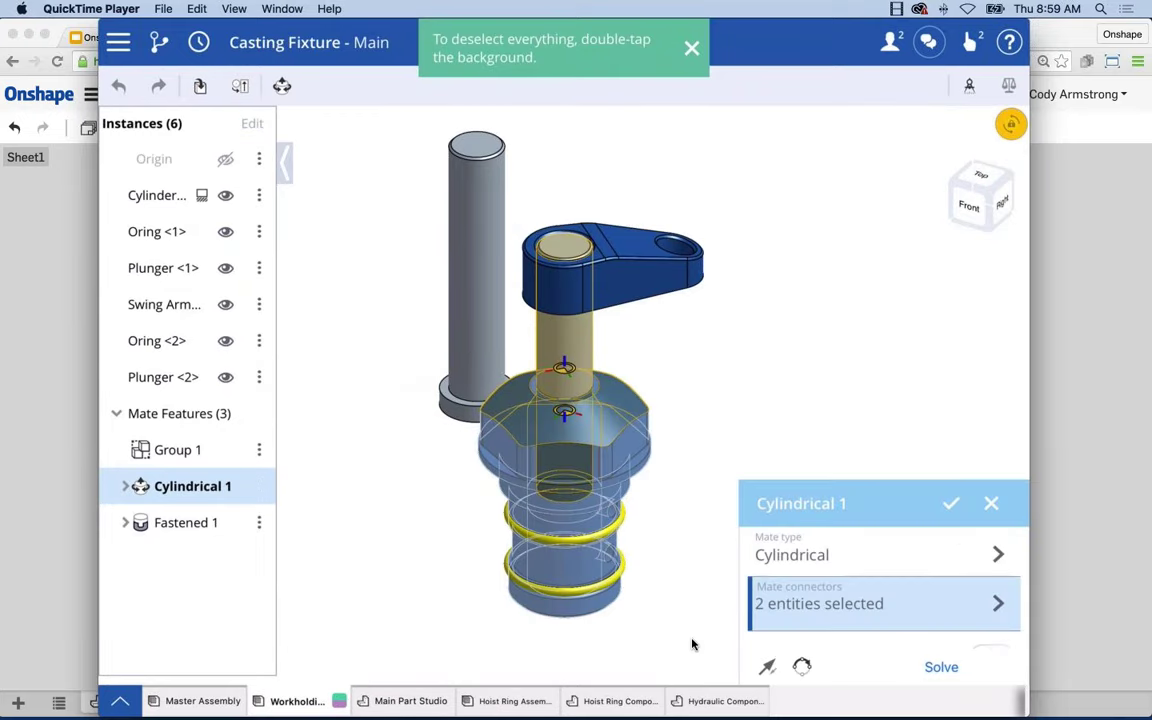
pyautogui.click(951, 503)
pyautogui.click(380, 701)
pyautogui.moveTo(600, 701); pyautogui.dragTo(507, 701)
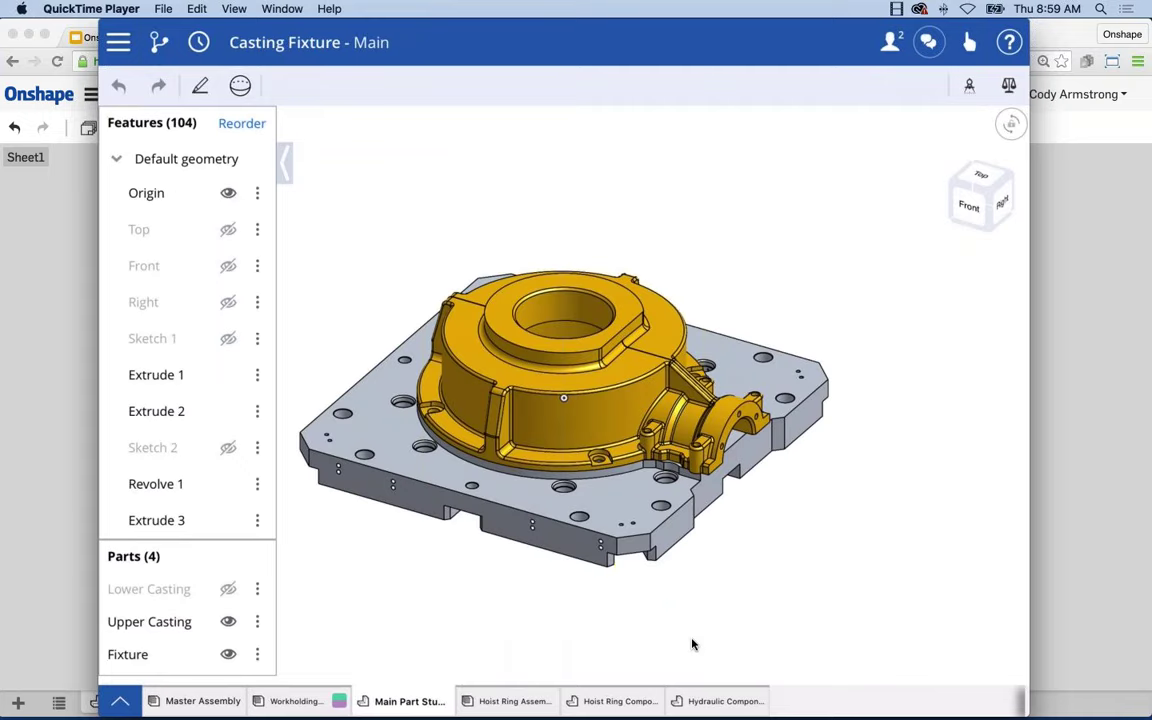
pyautogui.click(251, 338)
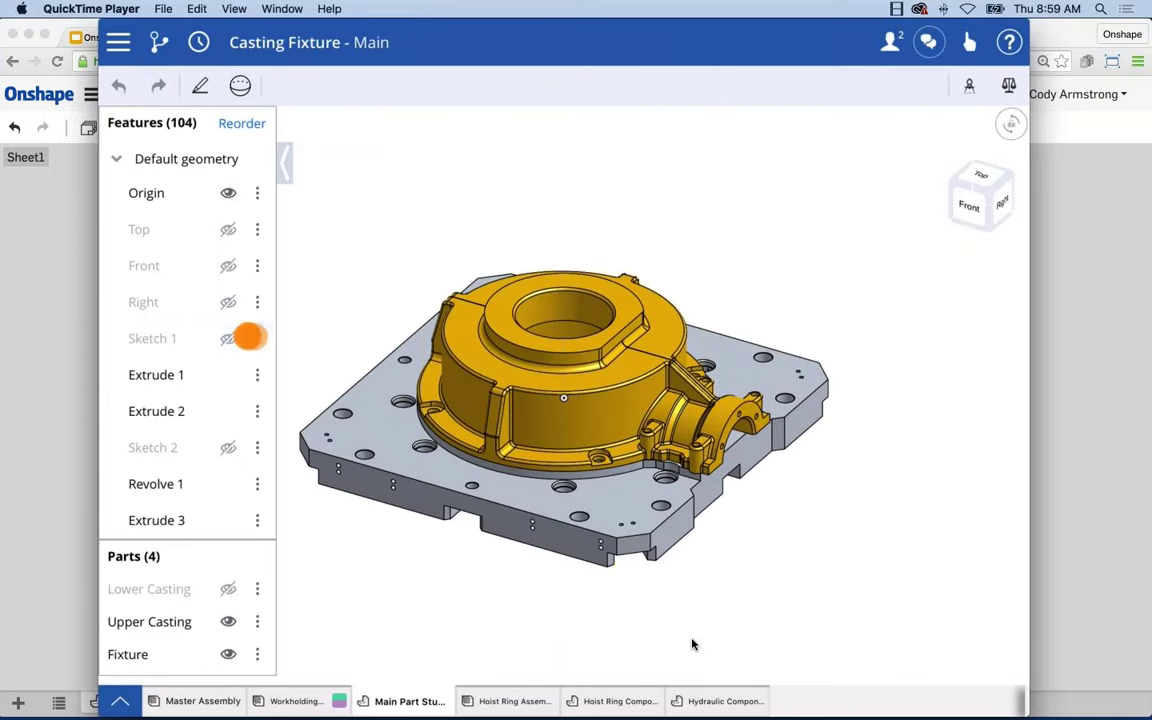
pyautogui.click(427, 157)
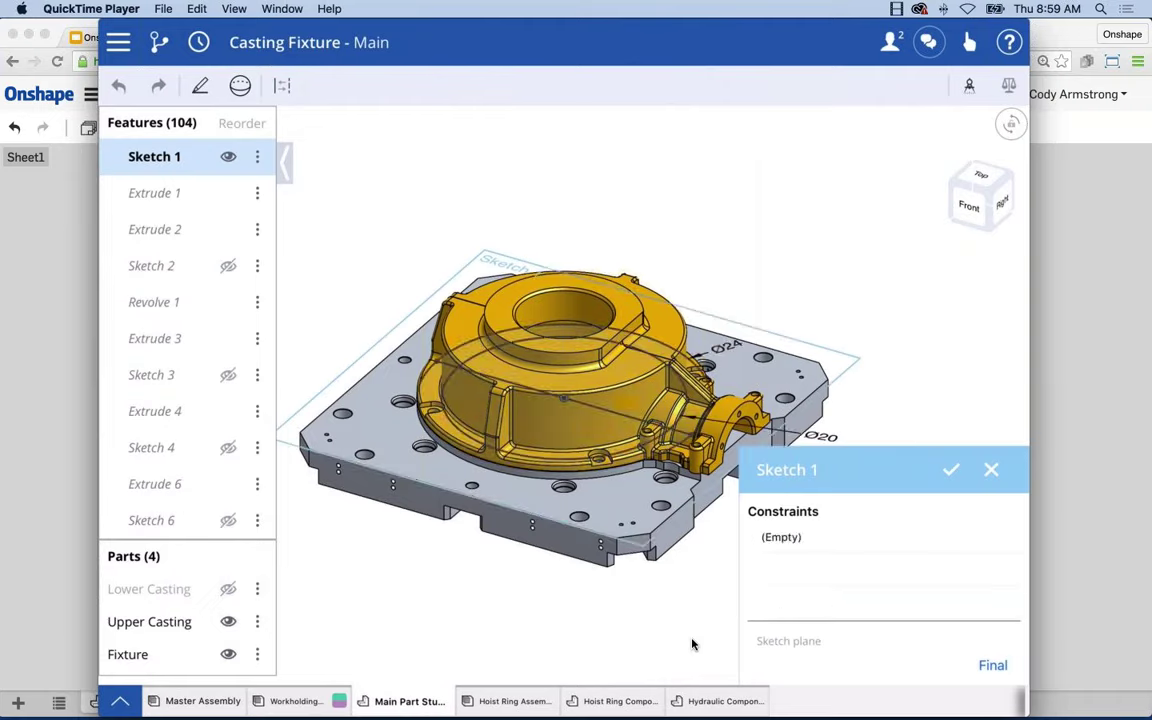
pyautogui.rightClick(743, 185)
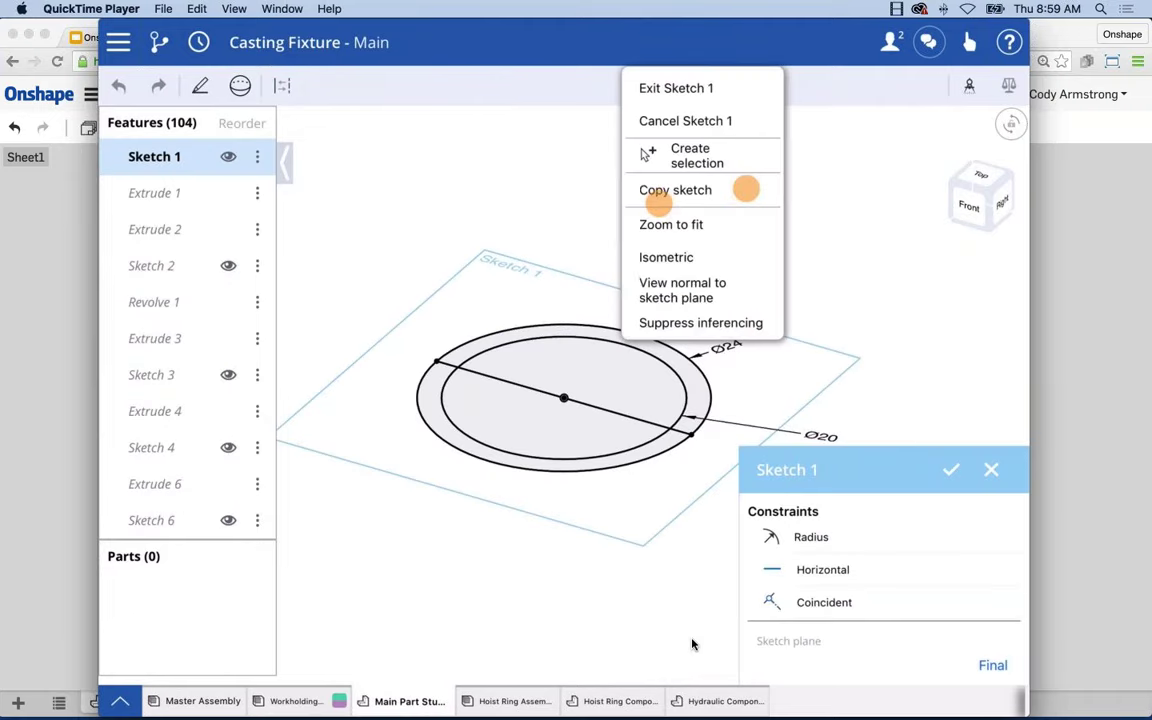
pyautogui.click(958, 320)
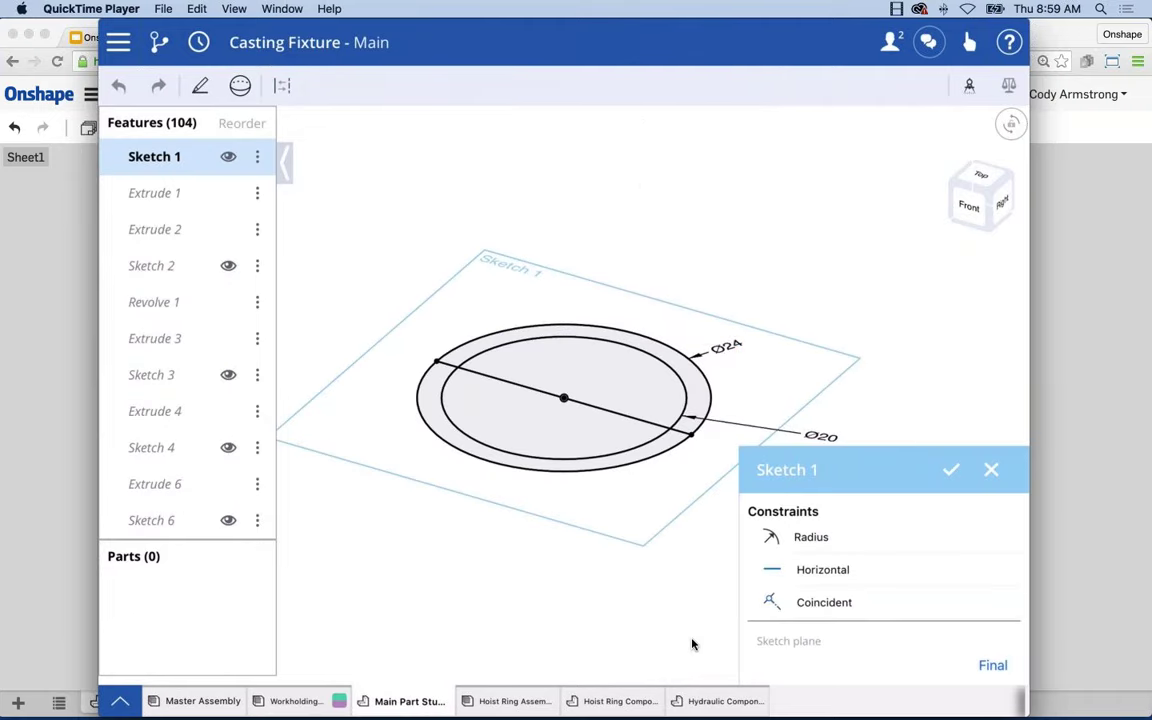
pyautogui.click(733, 342)
pyautogui.click(701, 546)
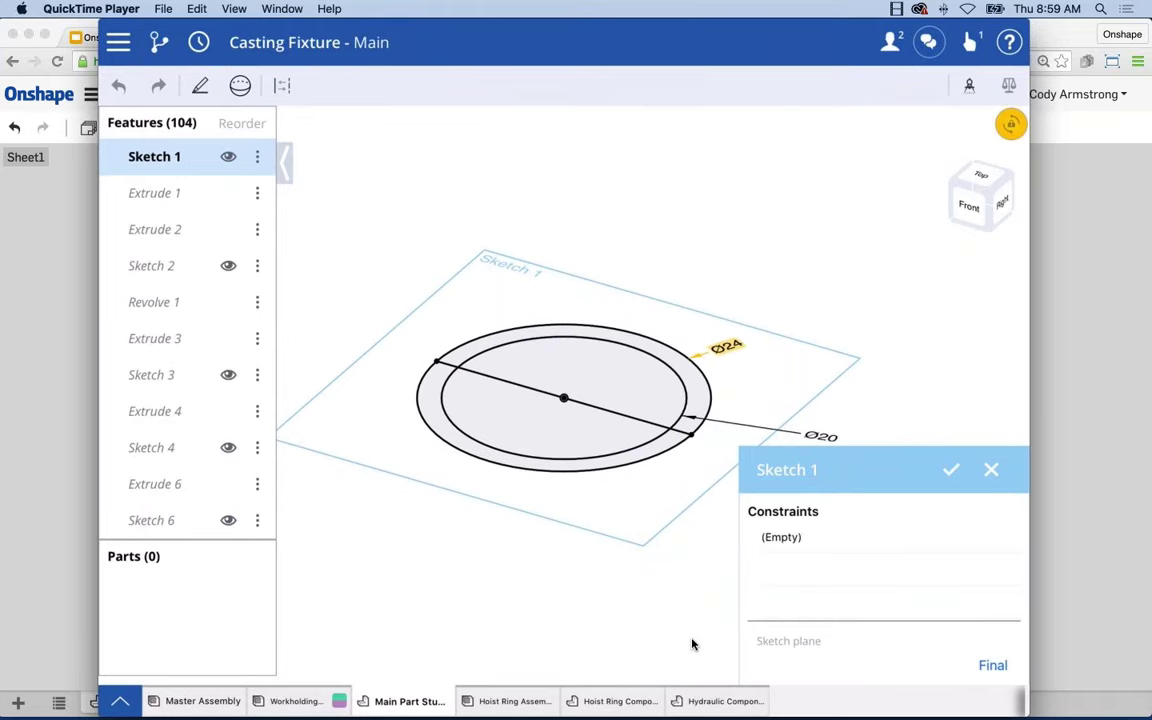
pyautogui.click(951, 469)
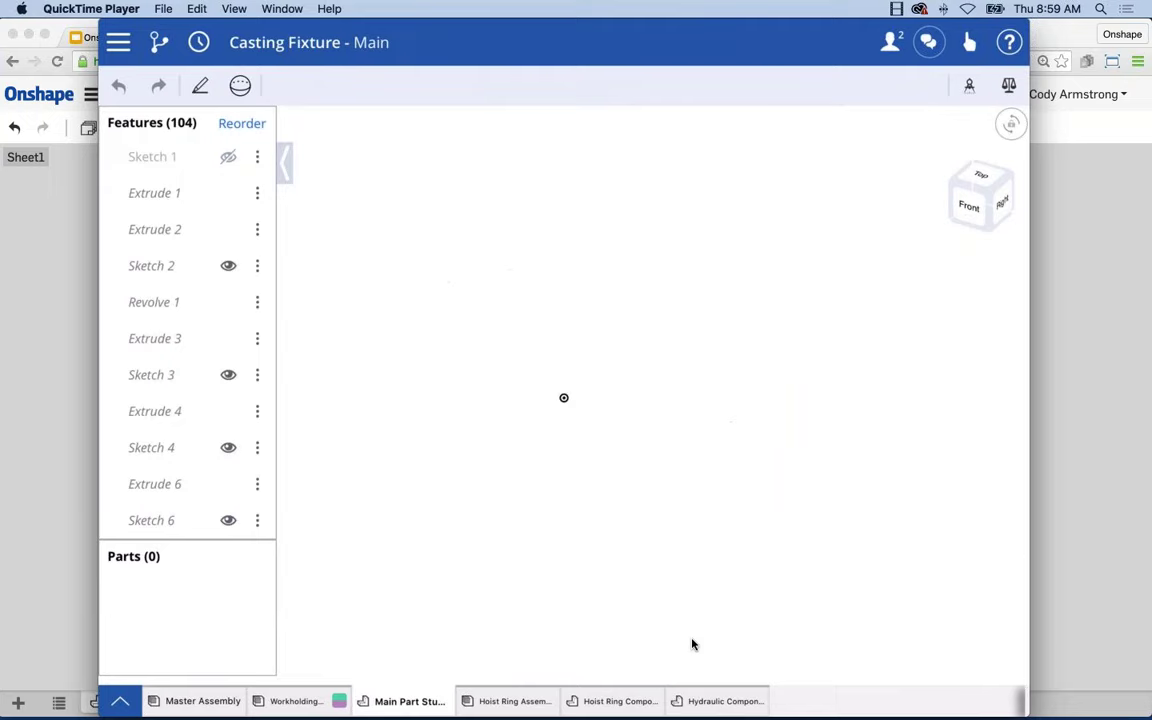
pyautogui.scroll(5, 517, 335)
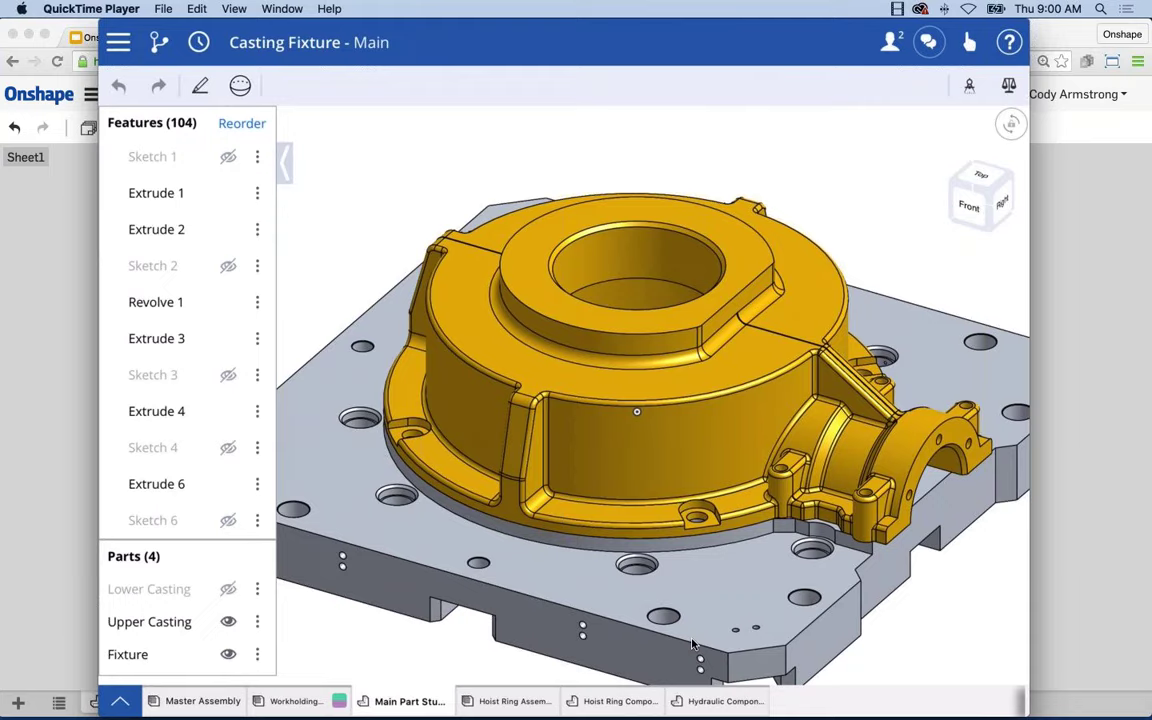
pyautogui.moveTo(770, 500); pyautogui.dragTo(910, 527)
pyautogui.moveTo(823, 386); pyautogui.dragTo(610, 342)
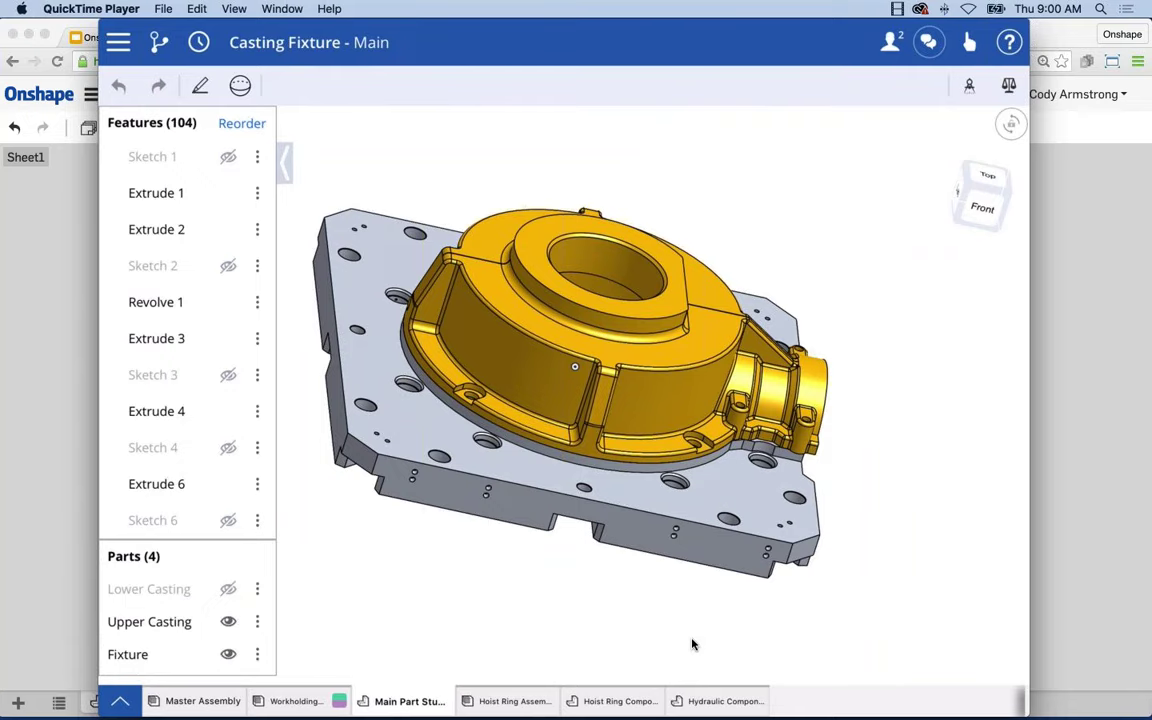
# In the hydraulic cylinder part studio, edit Sketch 1 and view it normal to the sketch plane.
pyautogui.click(730, 700)
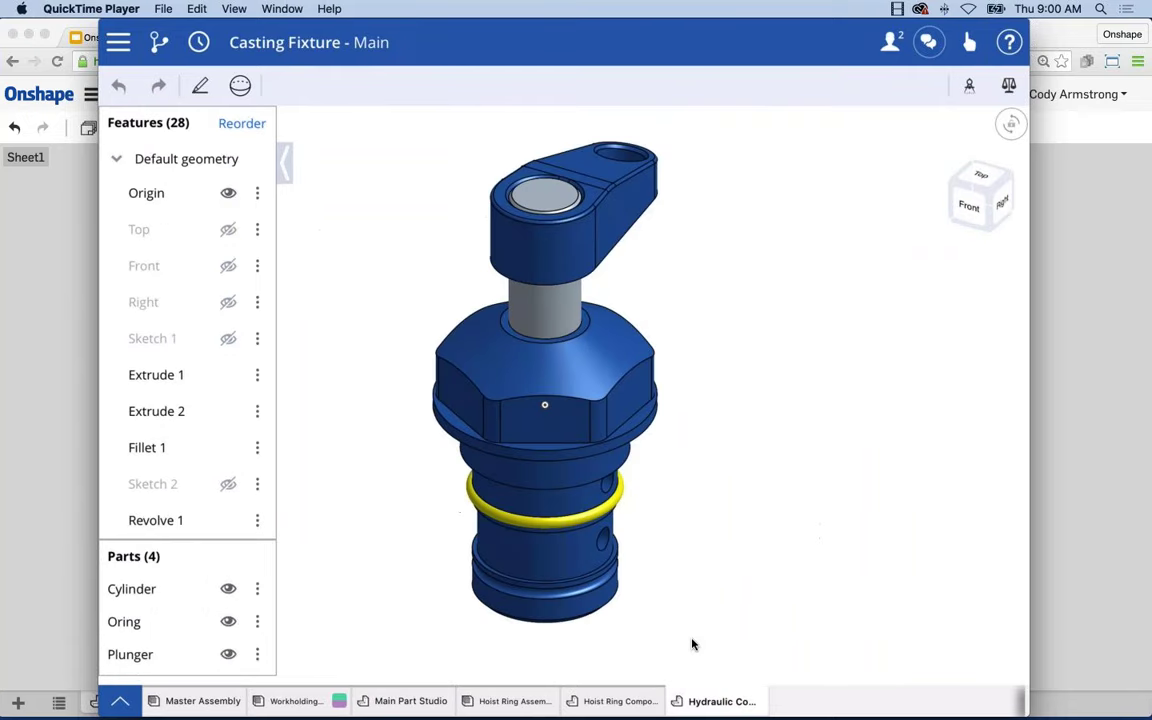
pyautogui.scroll(3, 692, 645)
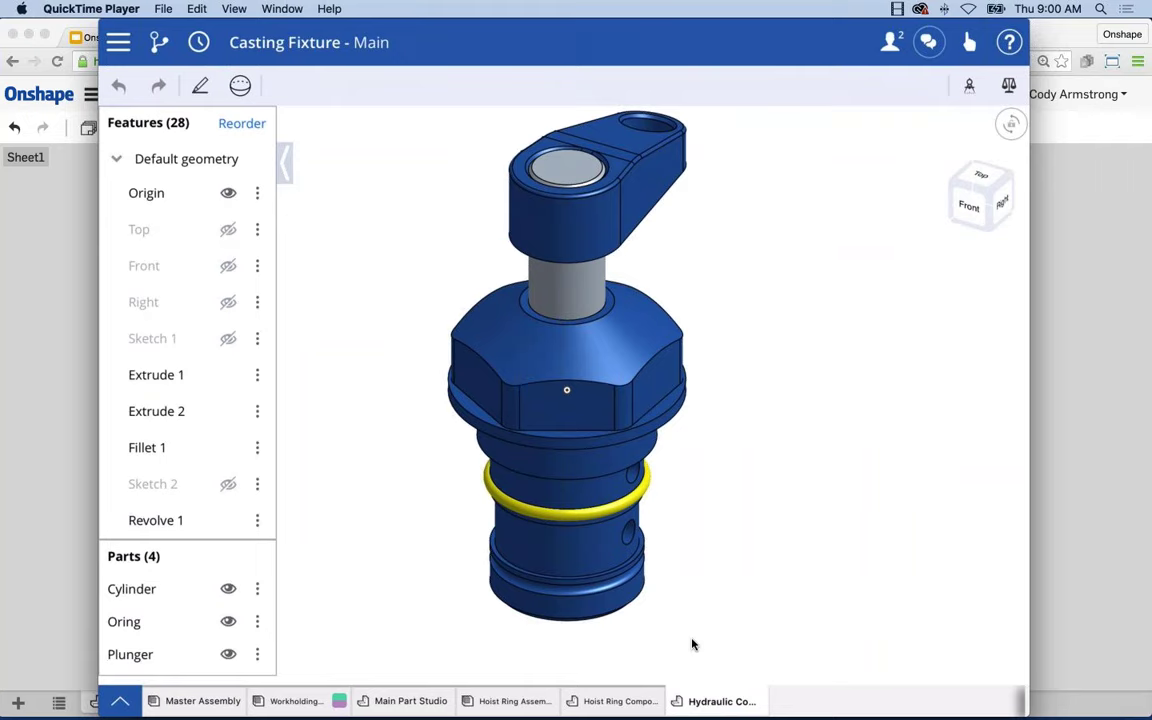
pyautogui.click(257, 338)
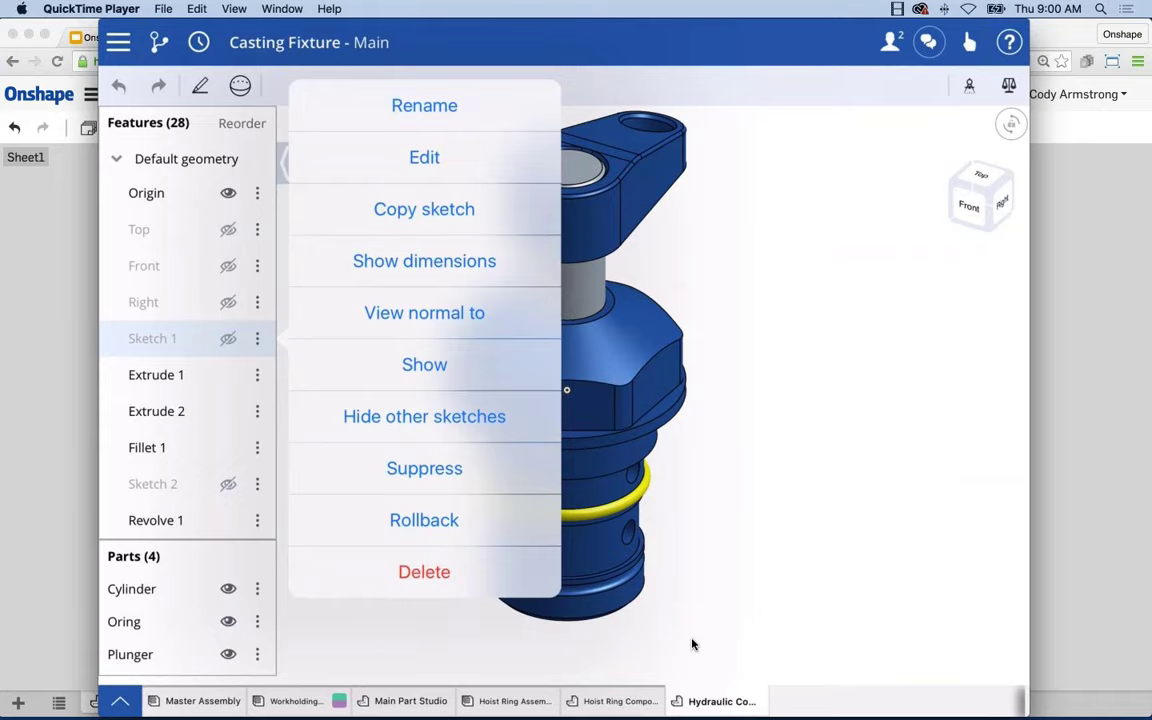
pyautogui.click(424, 157)
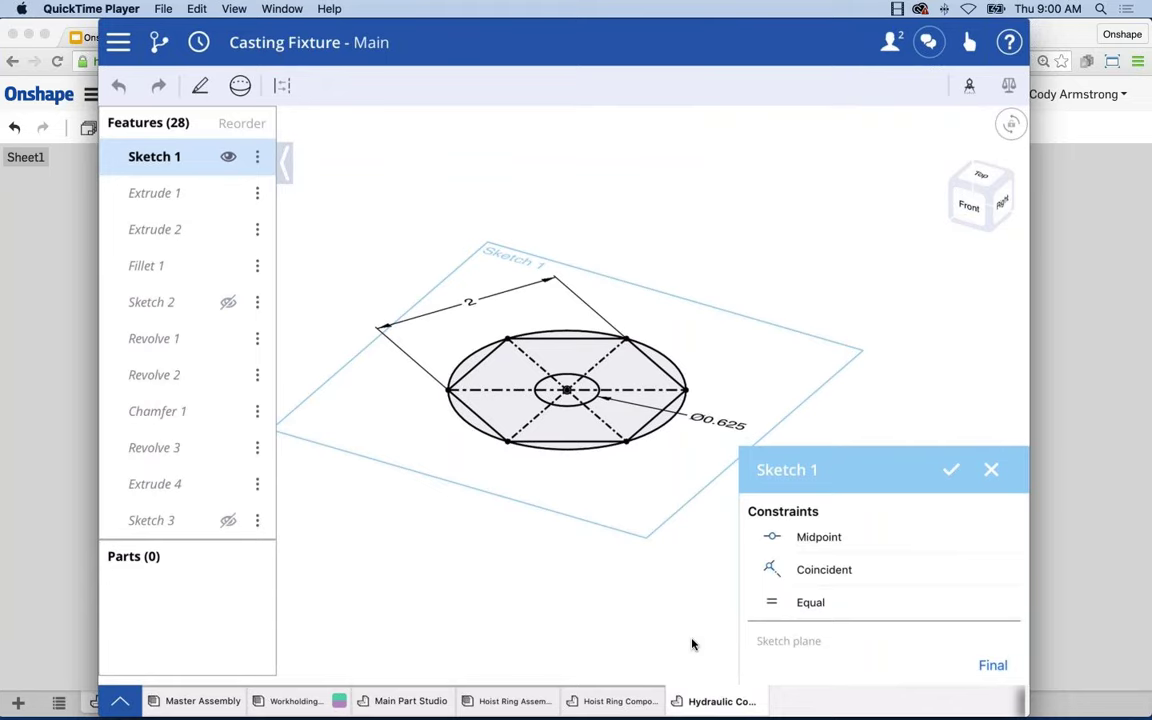
pyautogui.rightClick(747, 160)
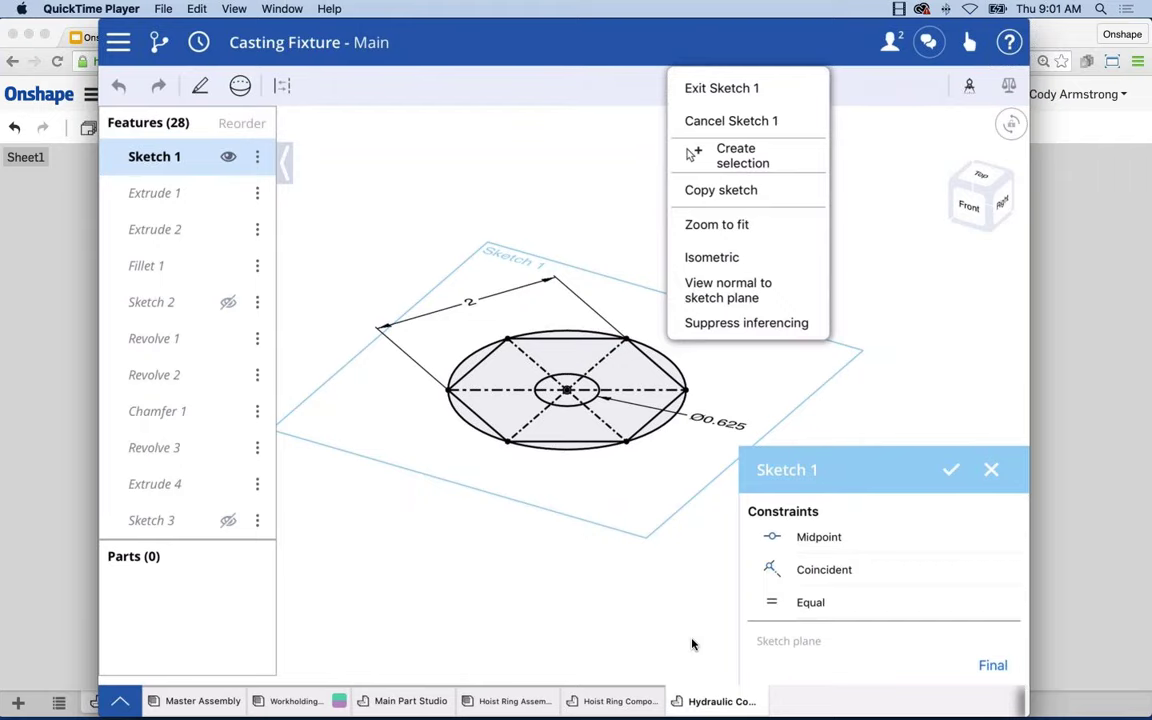
pyautogui.click(725, 288)
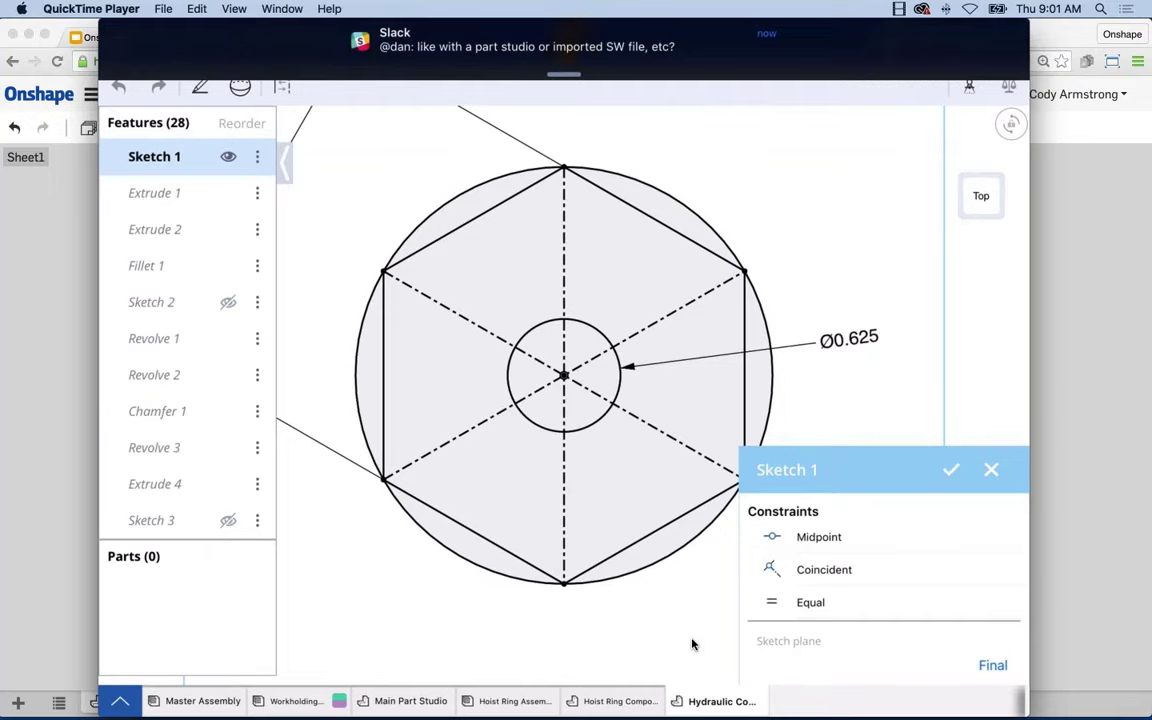
# Sketch a centre-point circle below the hexagon, then return to the Onshape Tips and Tricks slides.
pyautogui.click(719, 157)
pyautogui.scroll(5, 594, 353)
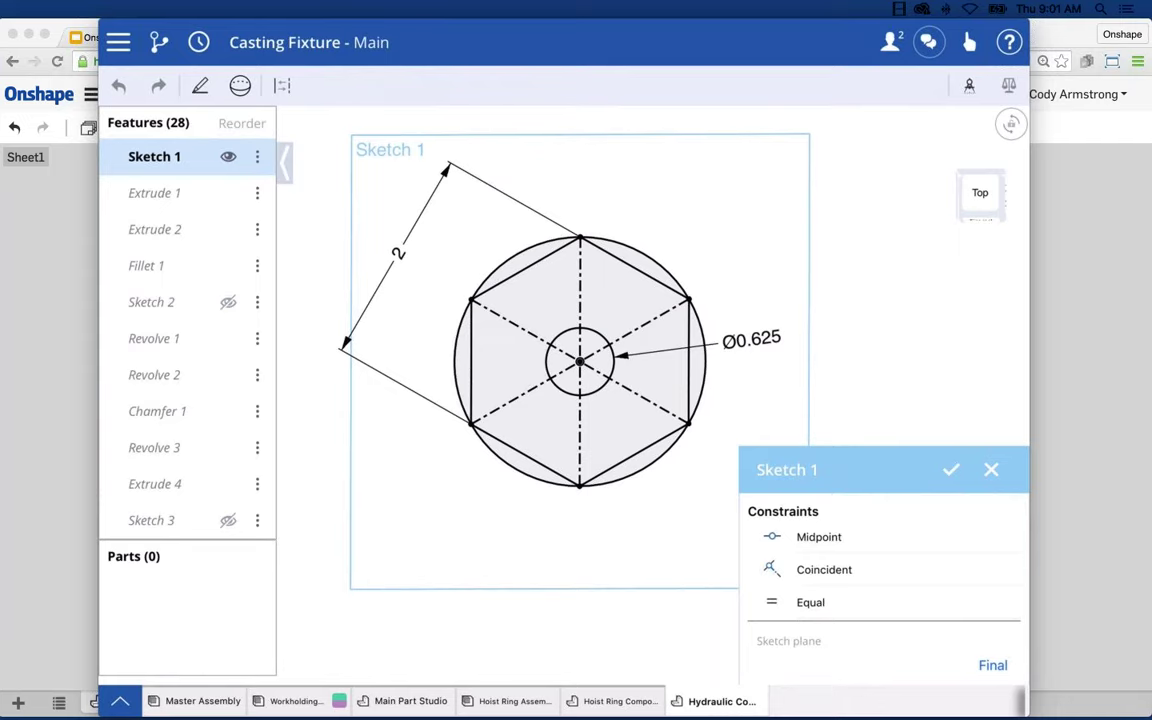
pyautogui.moveTo(475, 508)
pyautogui.mouseDown()
pyautogui.moveTo(468, 555)
pyautogui.moveTo(483, 566)
pyautogui.moveTo(607, 496)
pyautogui.moveTo(617, 455)
pyautogui.moveTo(599, 435)
pyautogui.moveTo(463, 576)
pyautogui.mouseUp()
pyautogui.click(200, 85)
pyautogui.click(355, 145)
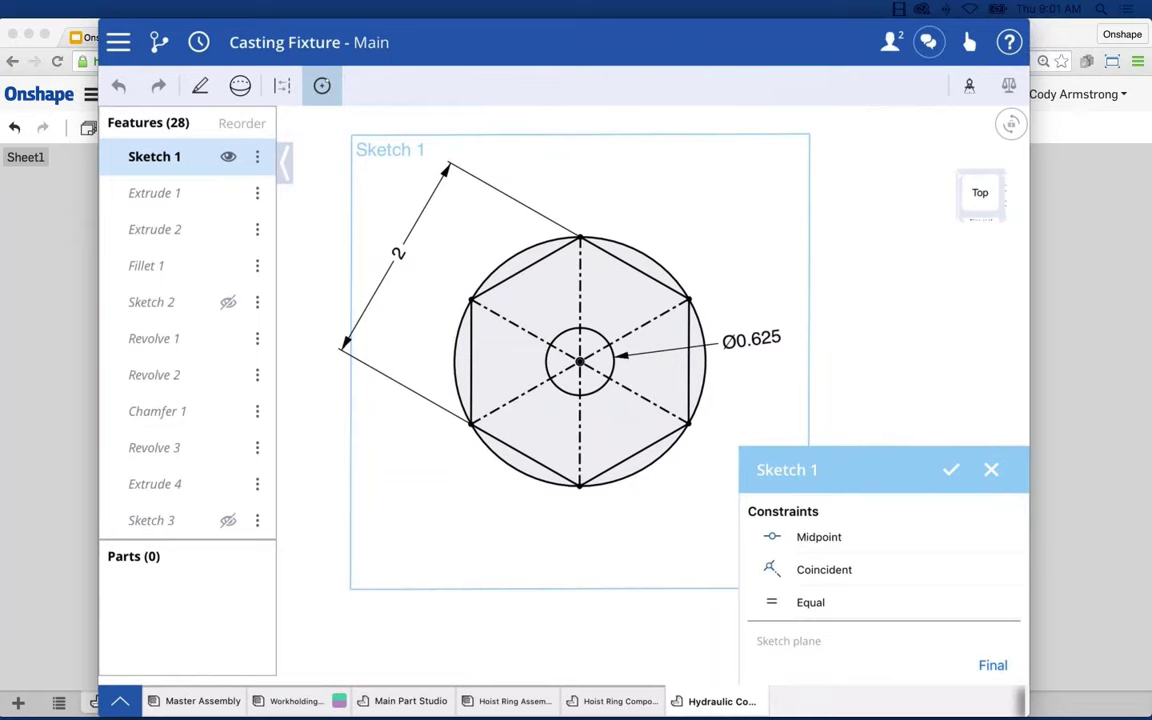
pyautogui.moveTo(483, 514)
pyautogui.mouseDown()
pyautogui.moveTo(548, 442)
pyautogui.moveTo(555, 416)
pyautogui.moveTo(577, 406)
pyautogui.mouseUp()
pyautogui.click(579, 361)
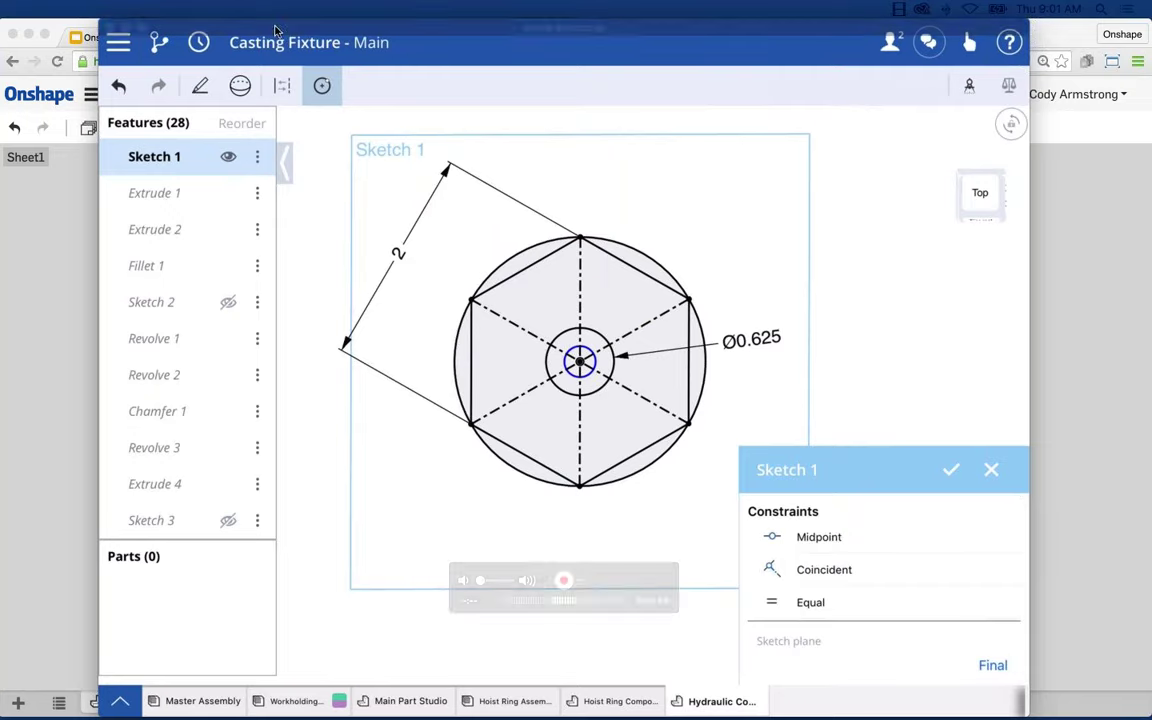
pyautogui.click(125, 27)
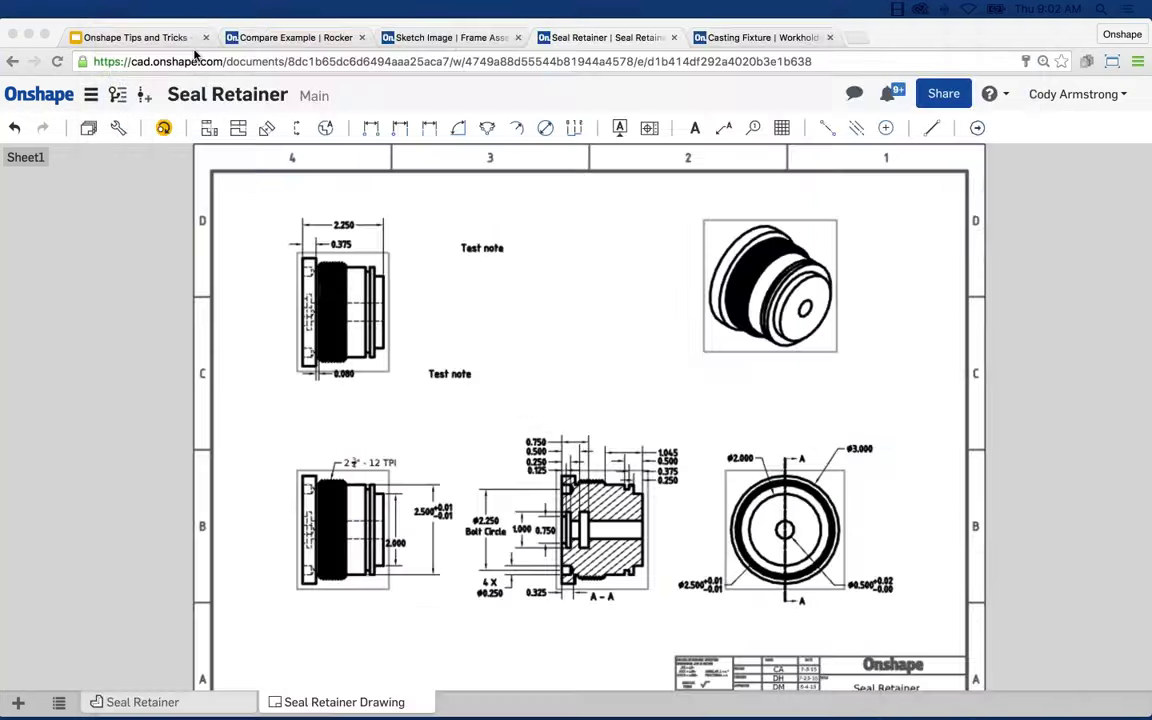
pyautogui.click(169, 40)
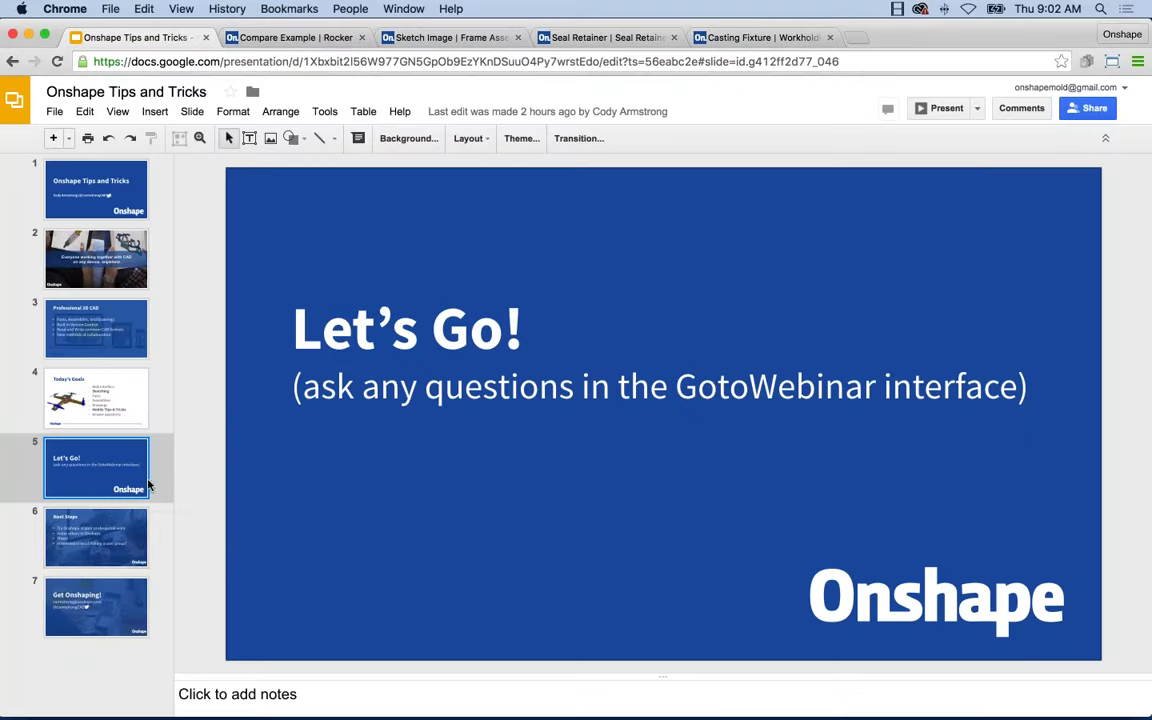